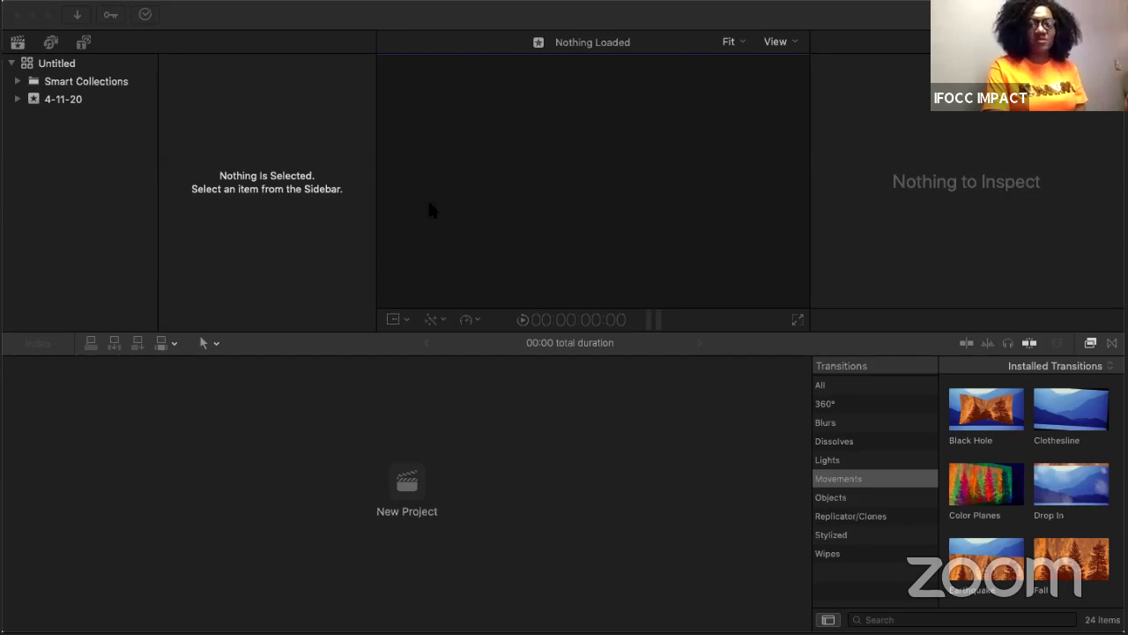
Step: With Smart Collections selected in the Untitled library, start a new event, proposed as 4-24-20
left_click(59, 261)
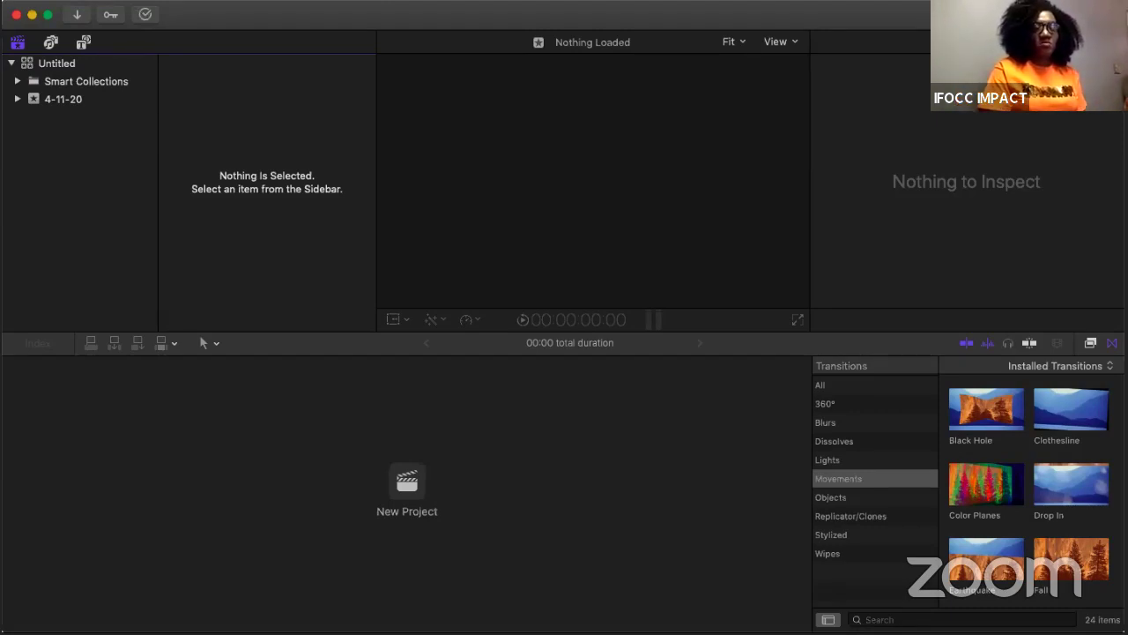
left_click(159, 1)
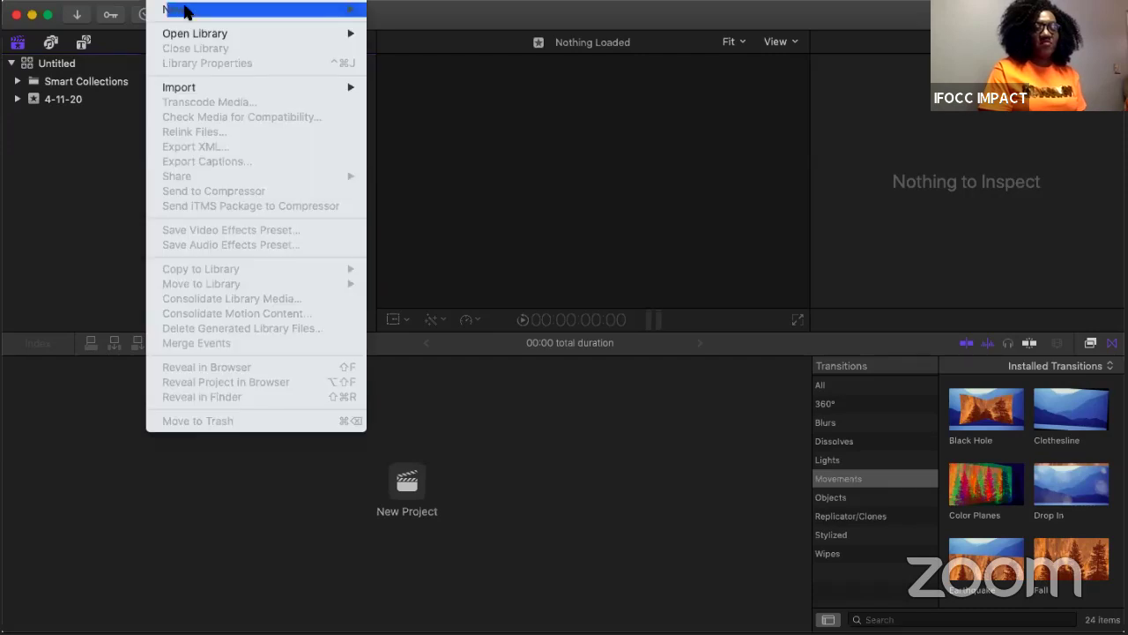
mouse_move(182, 10)
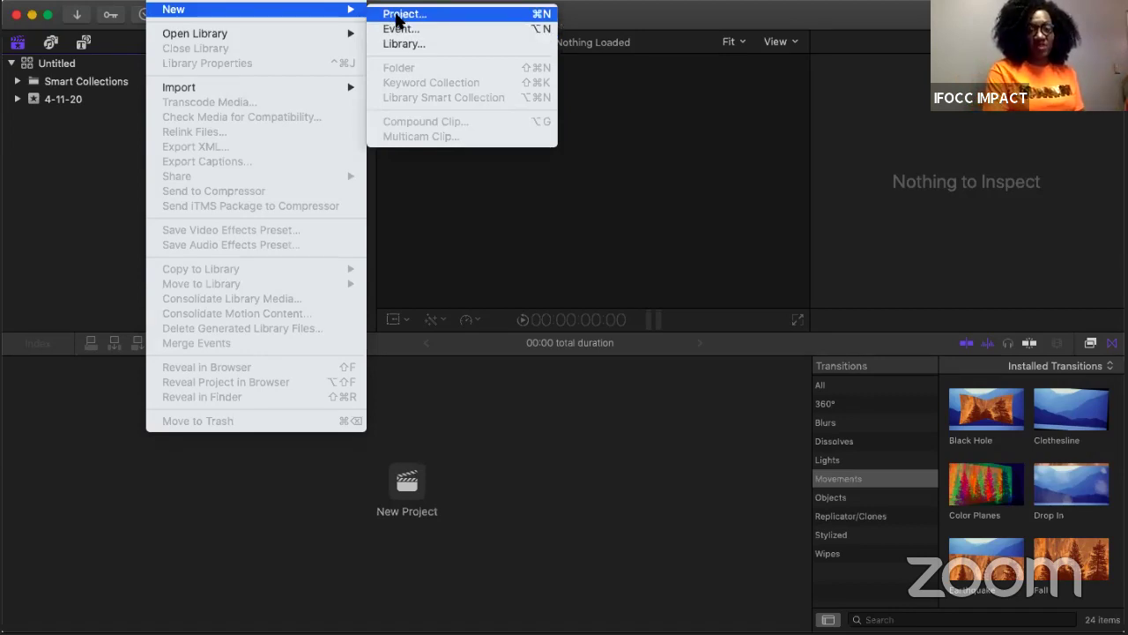
left_click(15, 53)
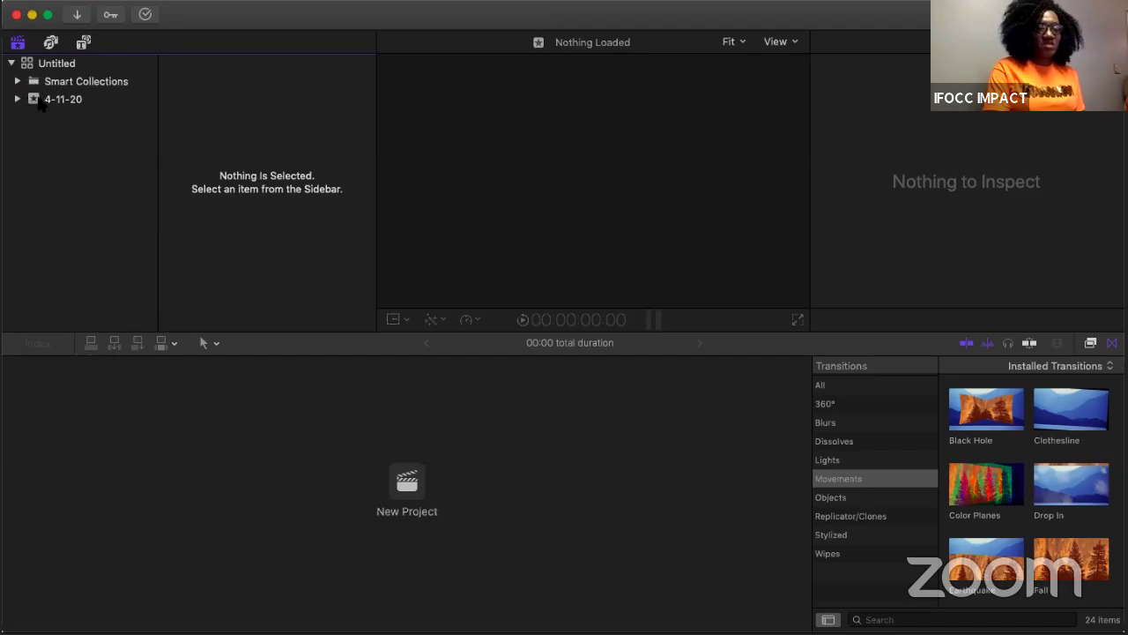
left_click(40, 98)
left_click(39, 84)
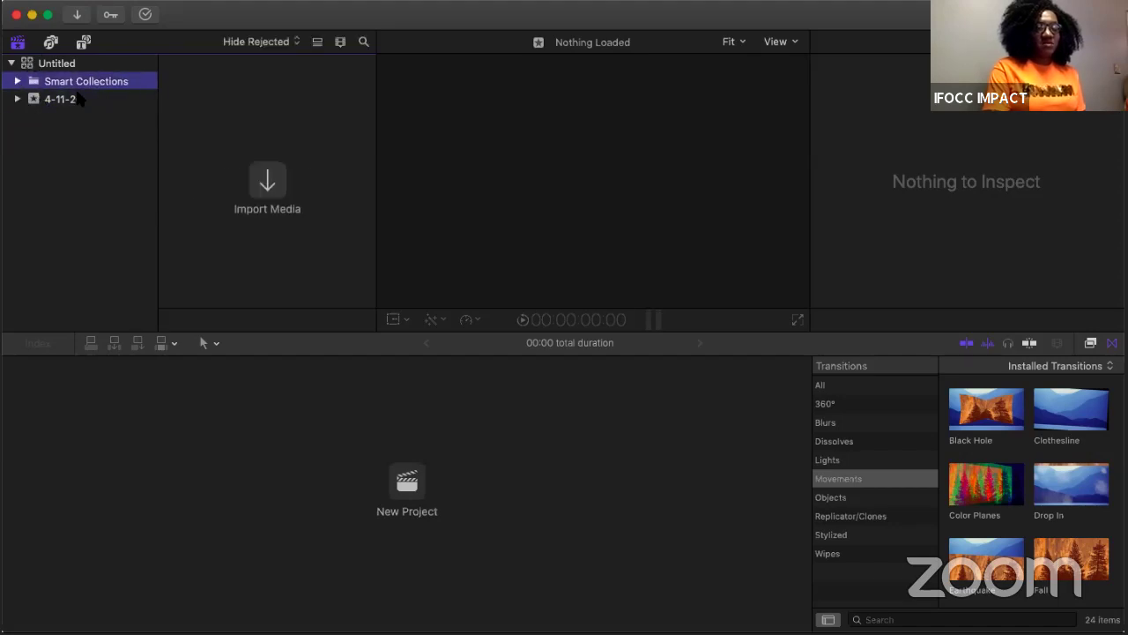
left_click(165, 0)
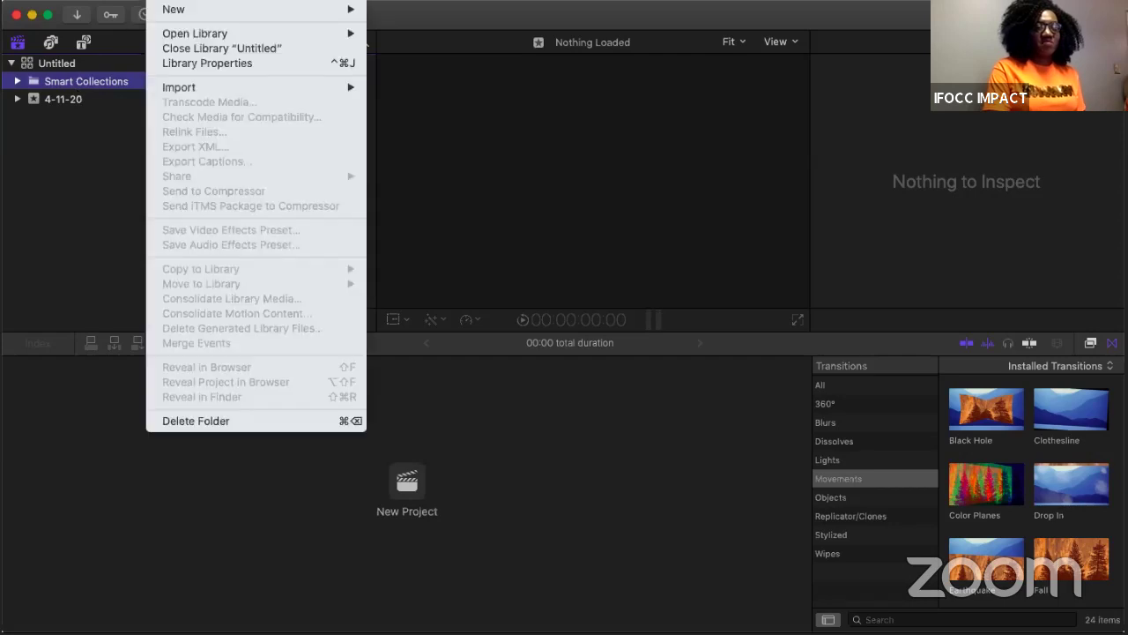
mouse_move(241, 12)
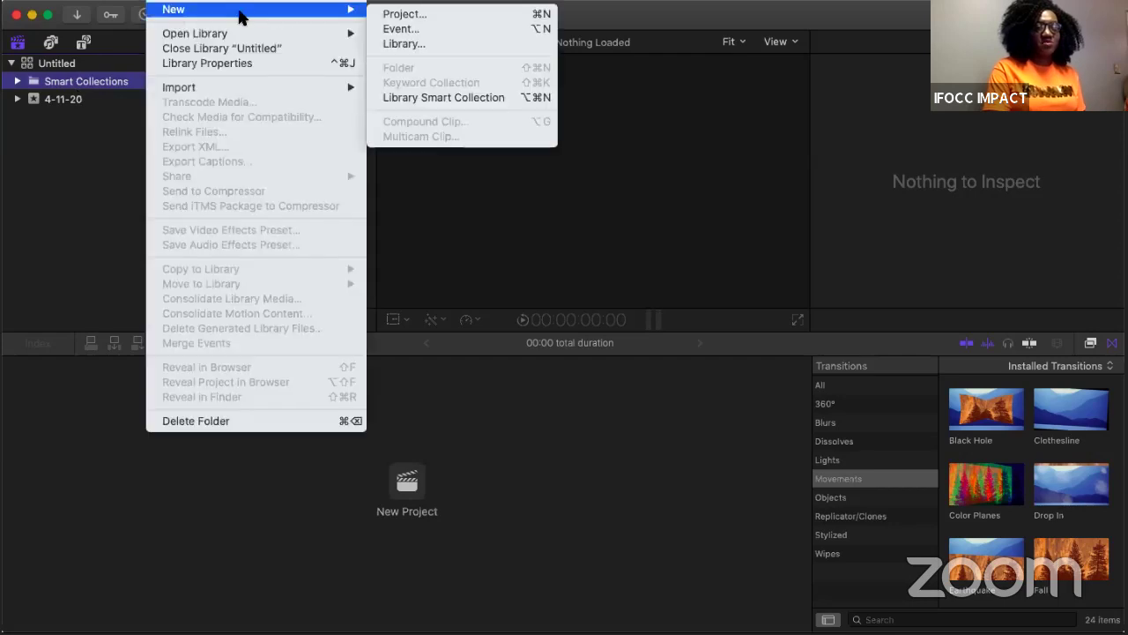
left_click(396, 29)
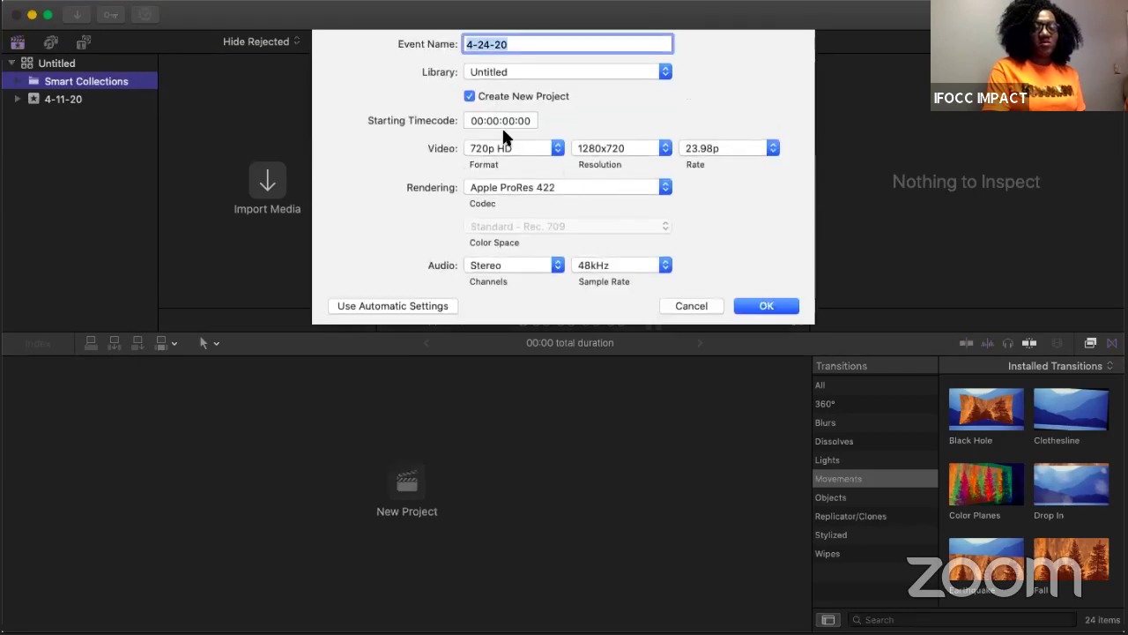
Step: Name the new event 'youth sunday', keeping it in the Untitled library
left_click(502, 70)
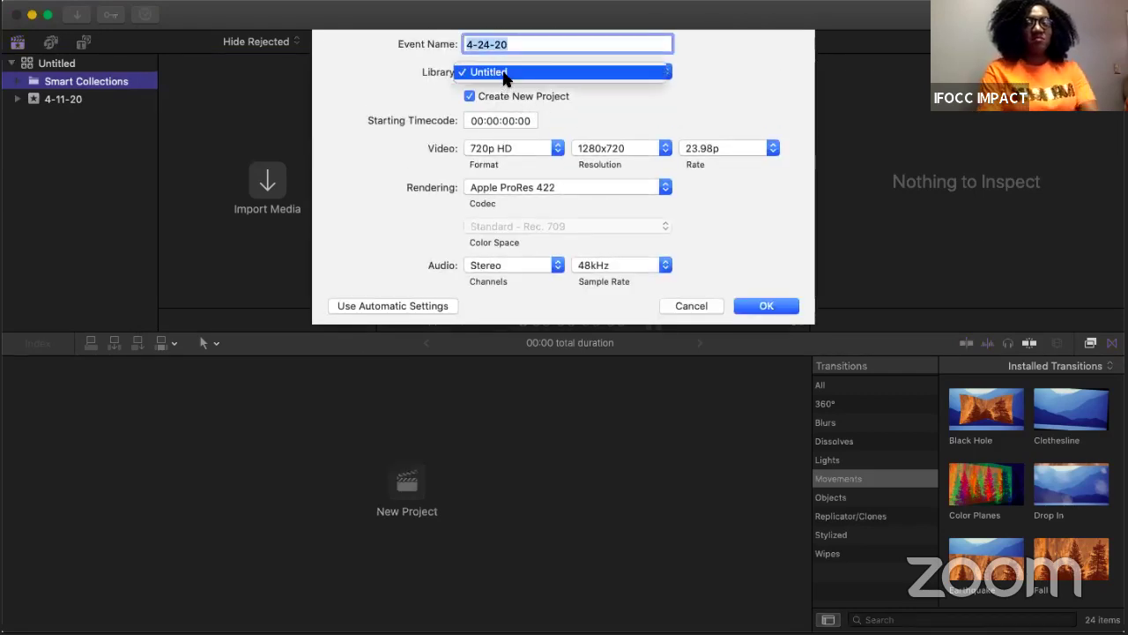
left_click(389, 59)
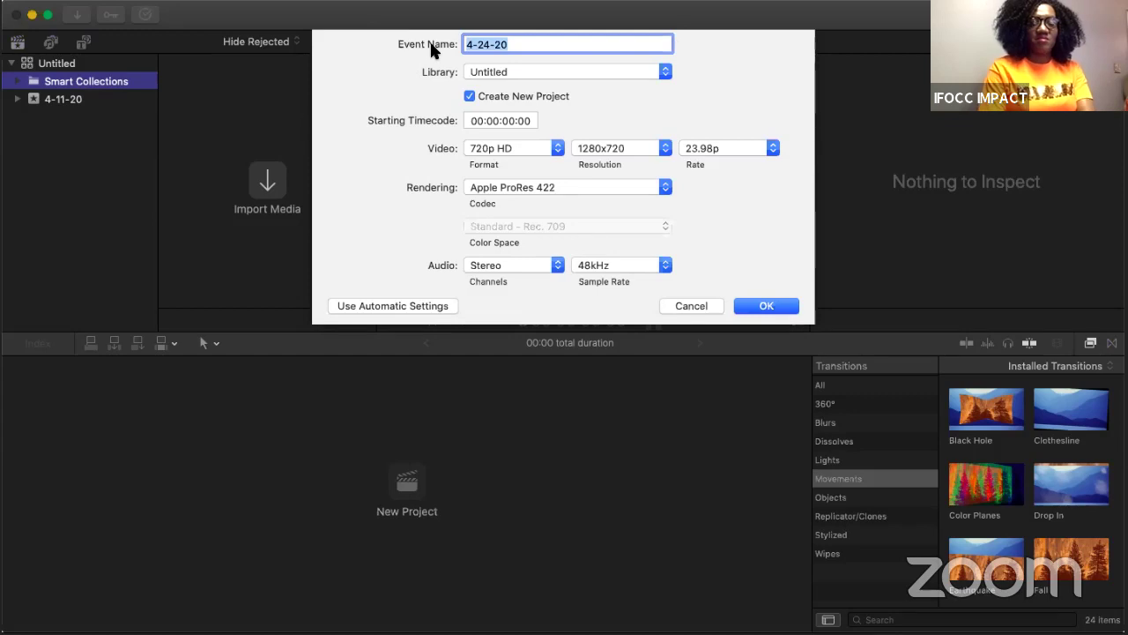
type("you")
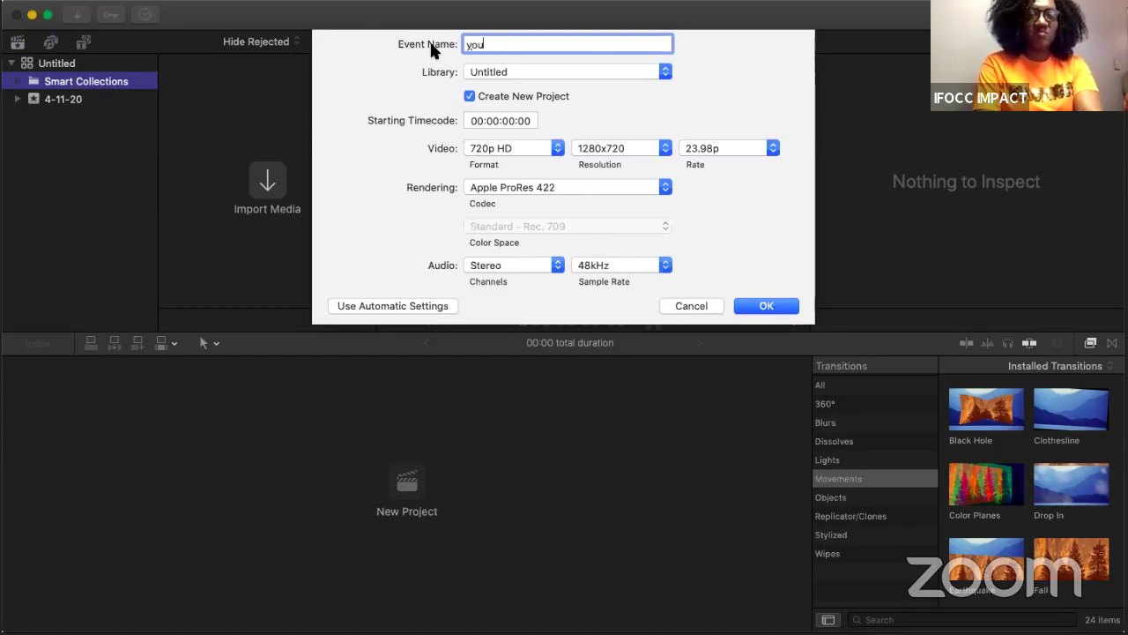
type("th sunday,")
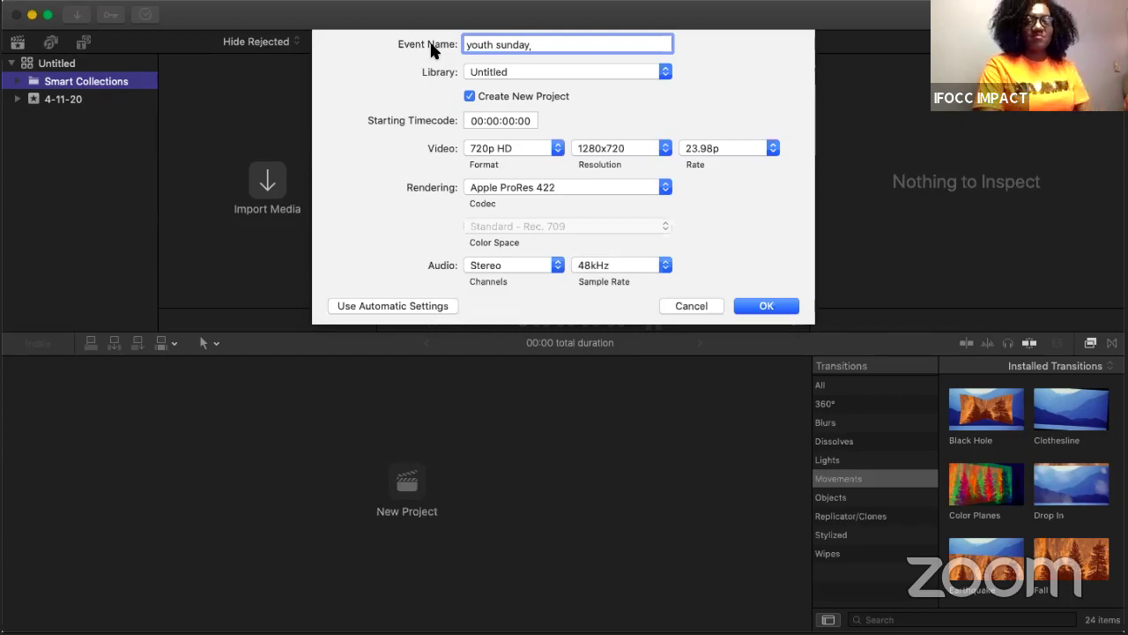
left_click(511, 70)
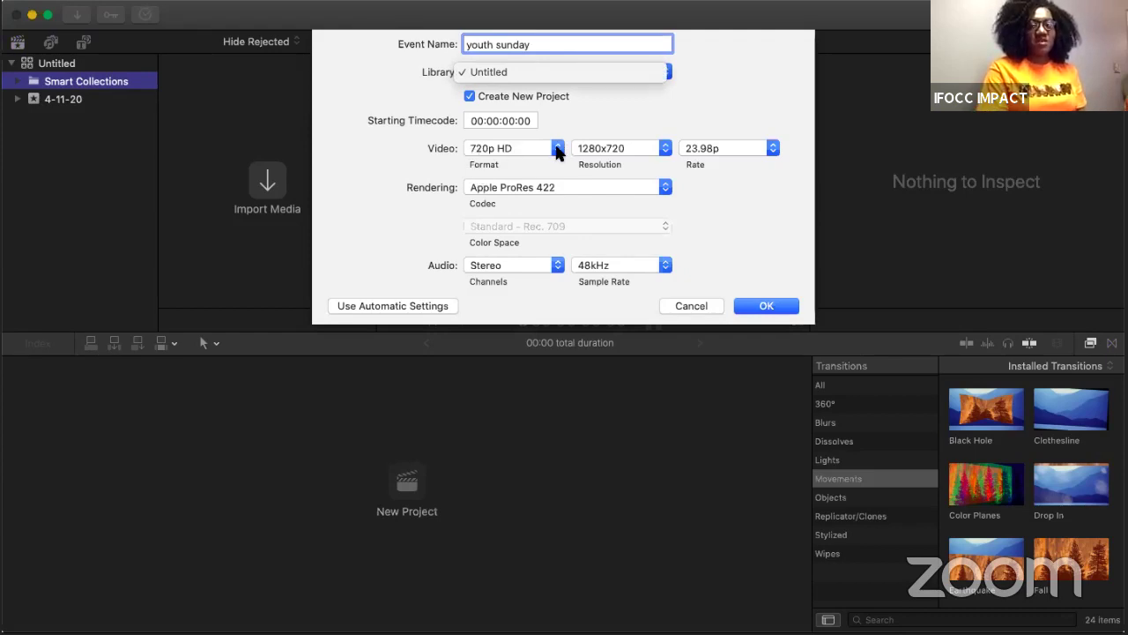
Step: Keep the 720p HD format at 1280x720 and create the youth sunday event
left_click(557, 152)
left_click(558, 150)
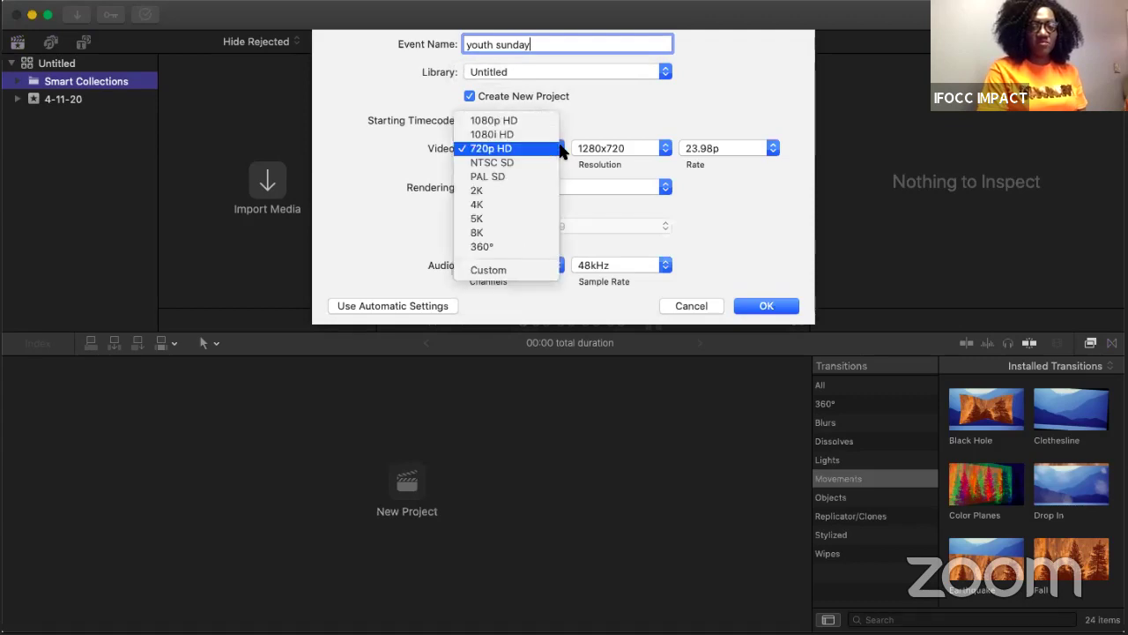
left_click(621, 119)
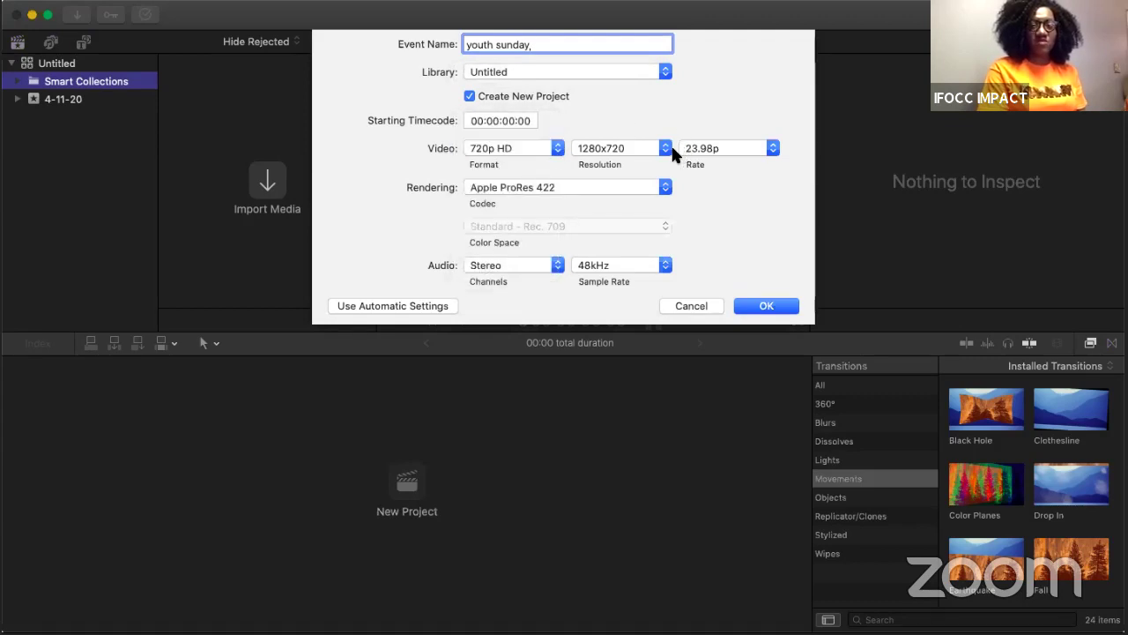
left_click(668, 151)
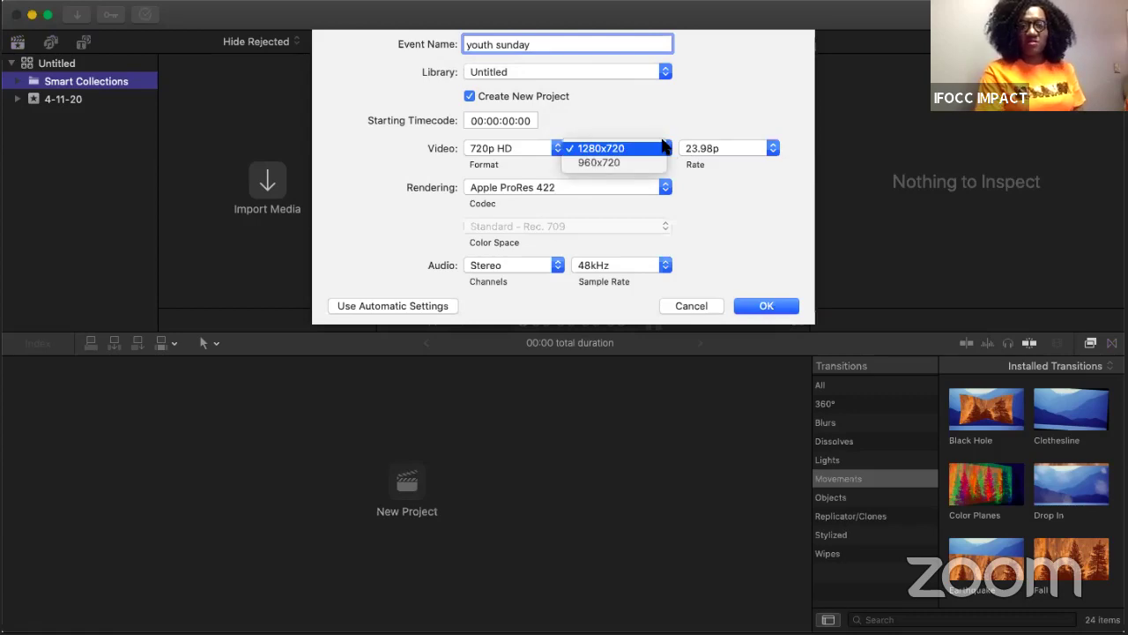
left_click(663, 148)
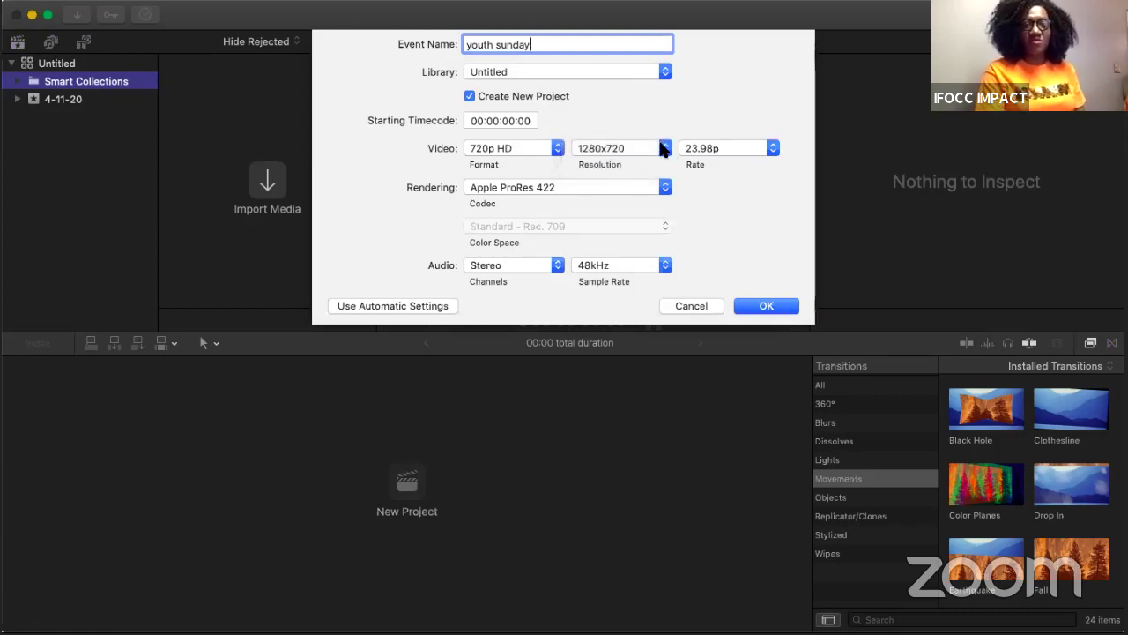
left_click(663, 149)
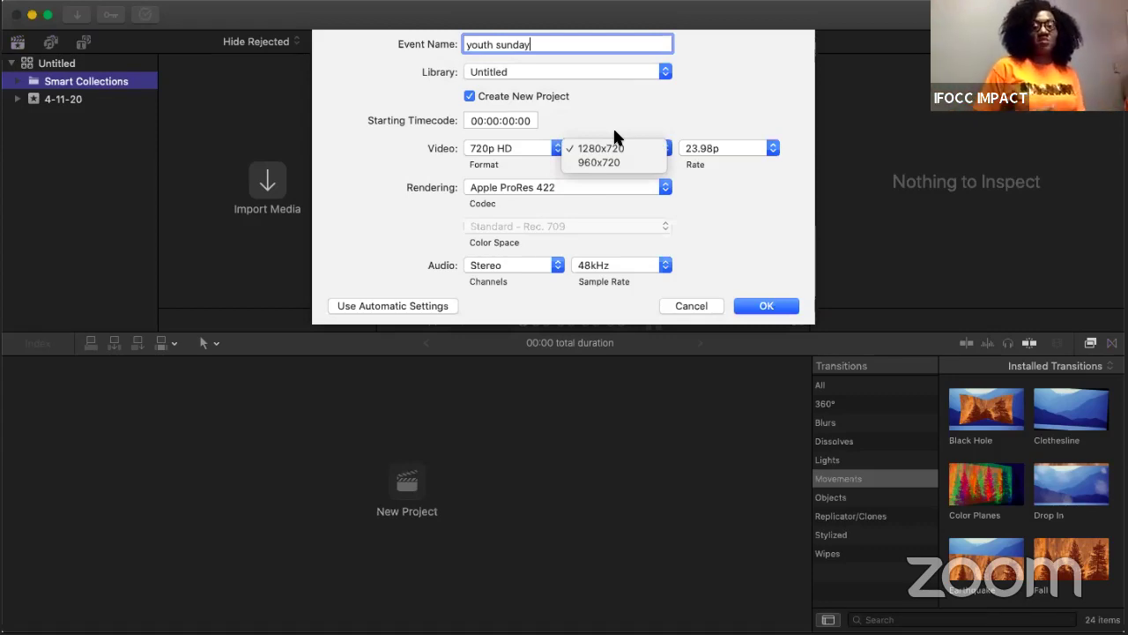
left_click(599, 111)
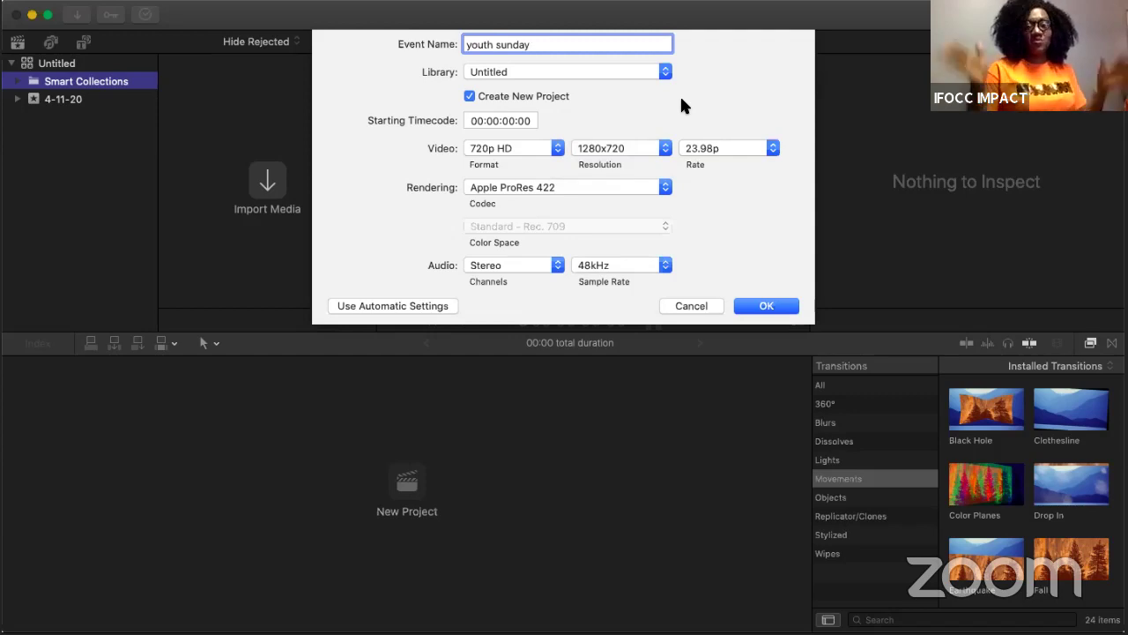
left_click(764, 305)
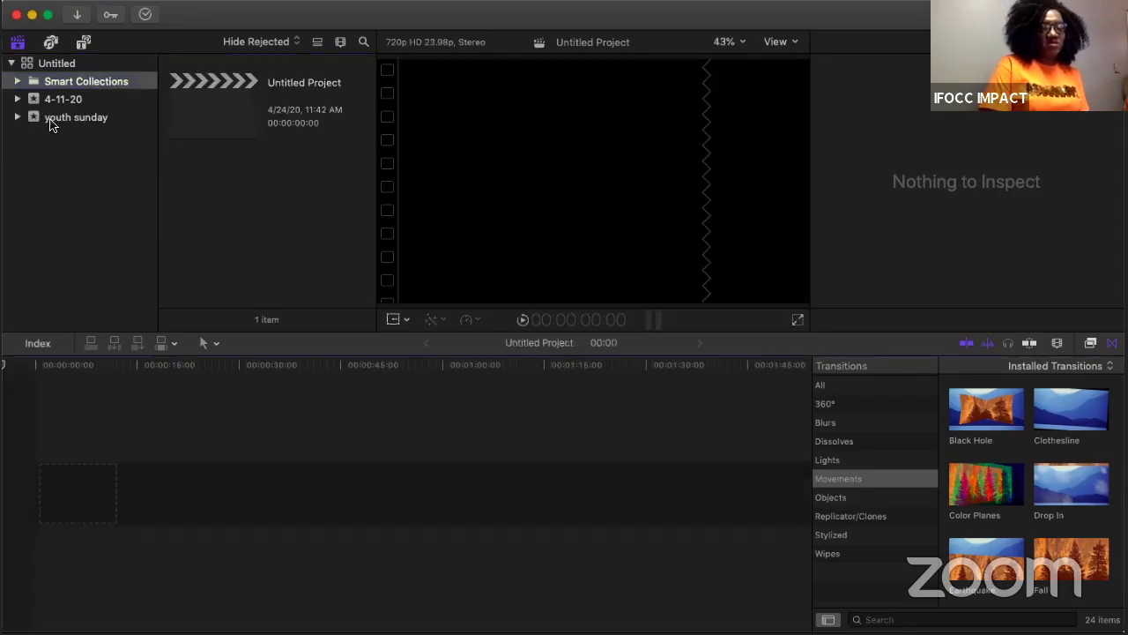
Step: Add a new project named 'ination sunday' to the youth sunday event and select it
left_click(50, 124)
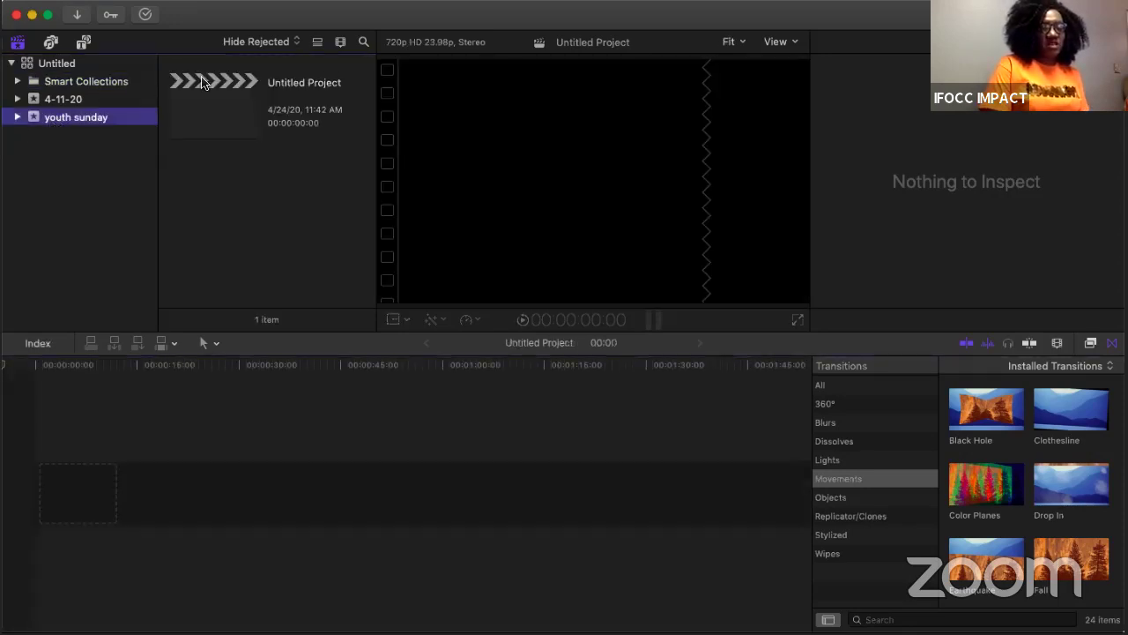
left_click(130, 5)
mouse_move(184, 10)
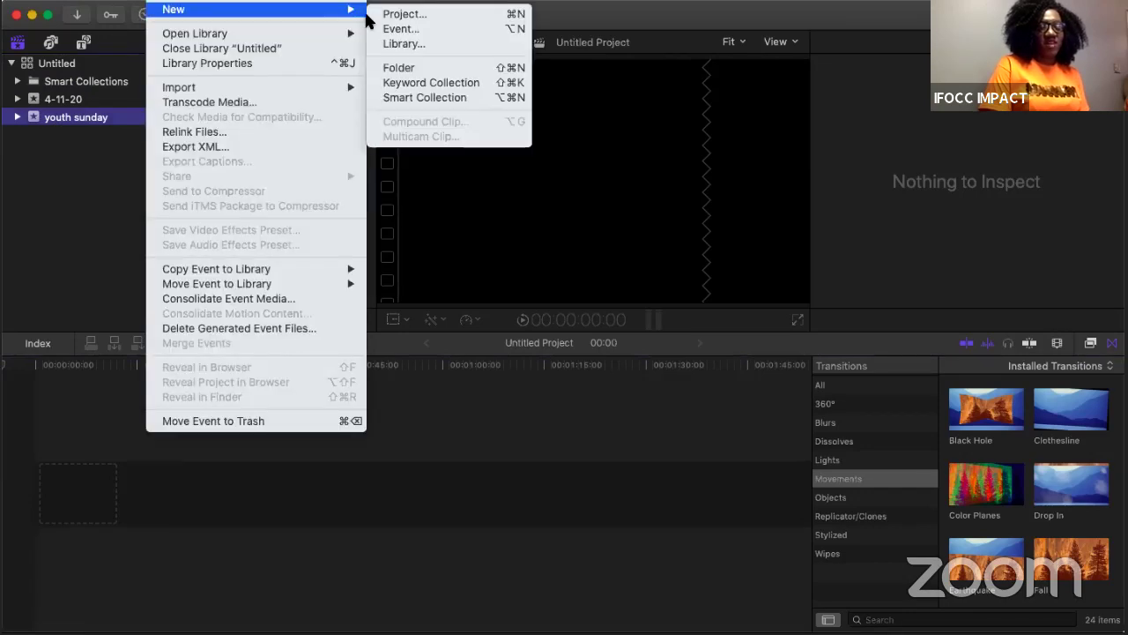
left_click(387, 18)
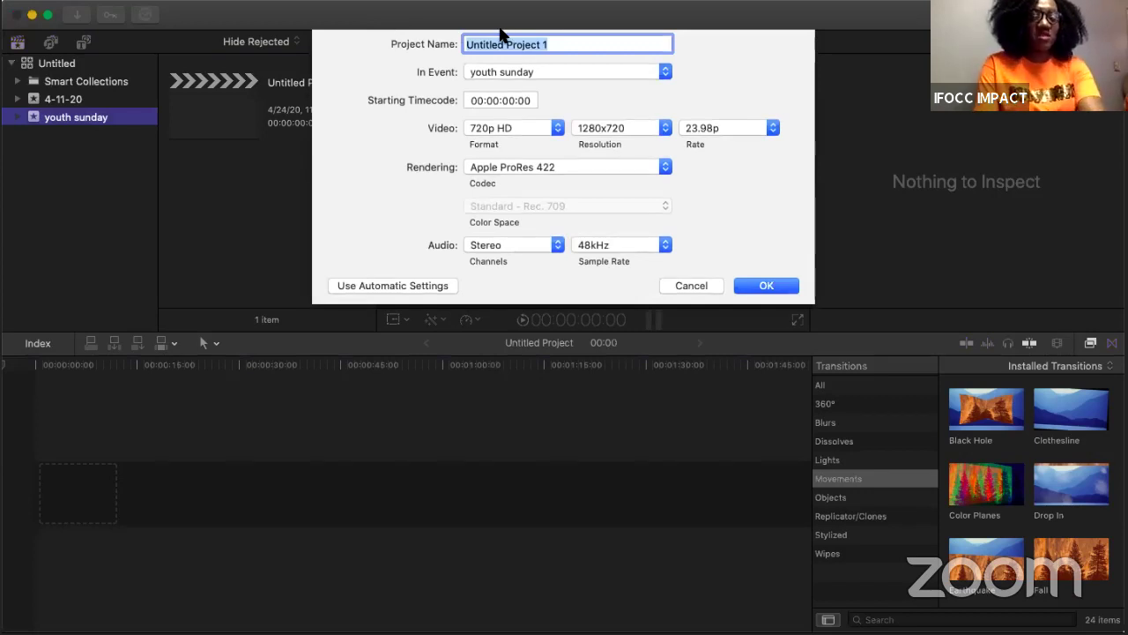
type("inatio")
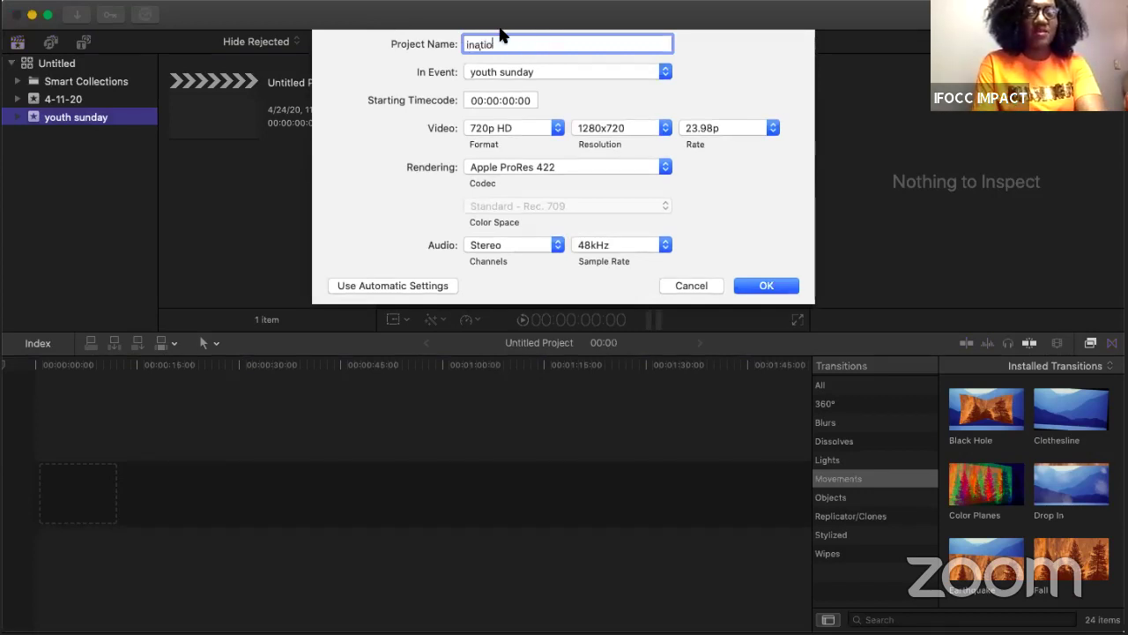
type("n sunday")
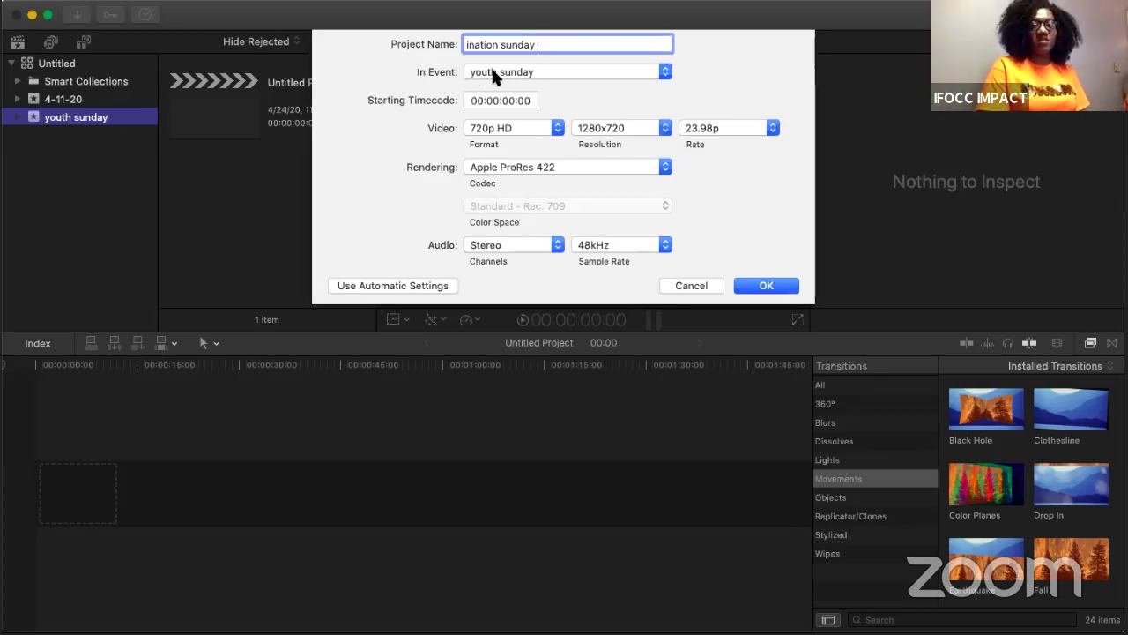
left_click(747, 288)
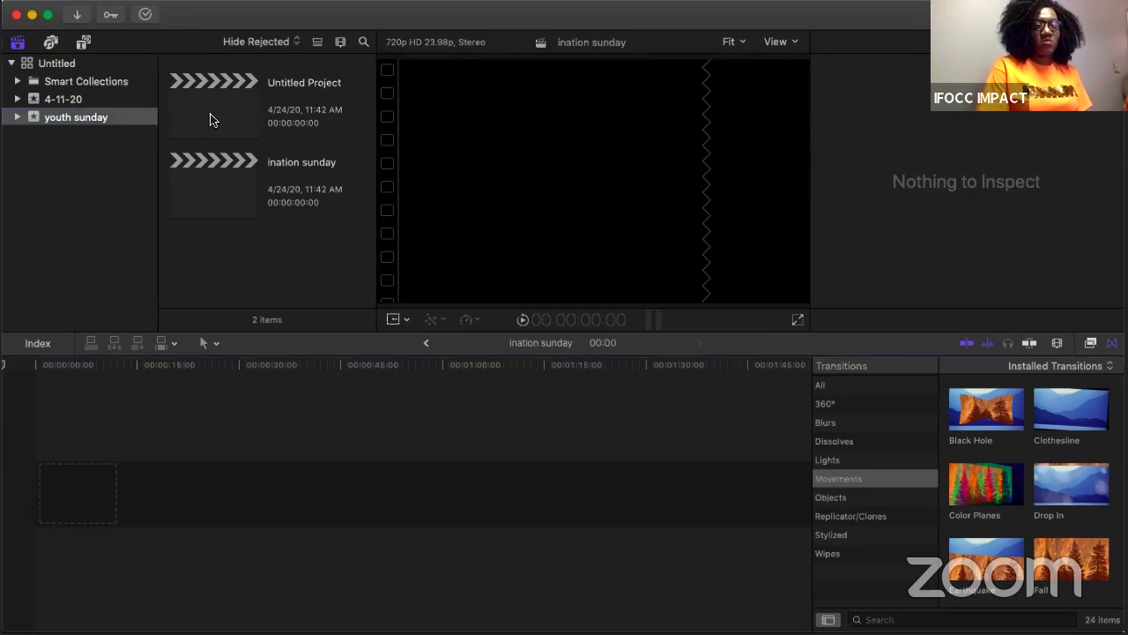
left_click(211, 179)
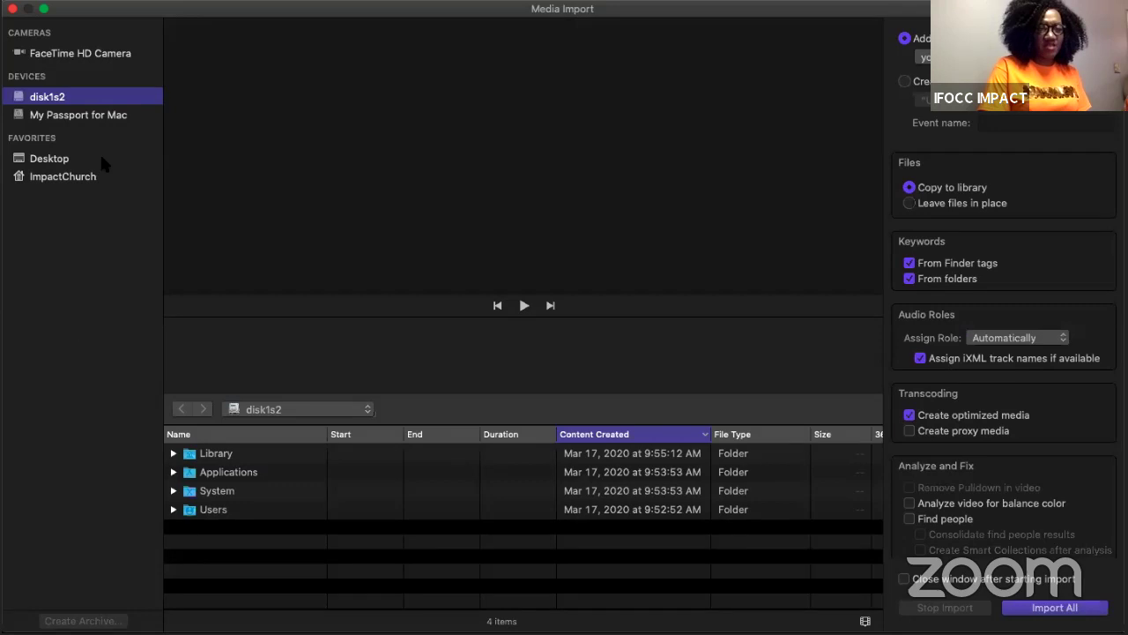
Step: Import IMG_2678.MOV through IMG-3065.MOV from Downloads, sorted by creation date
left_click(44, 164)
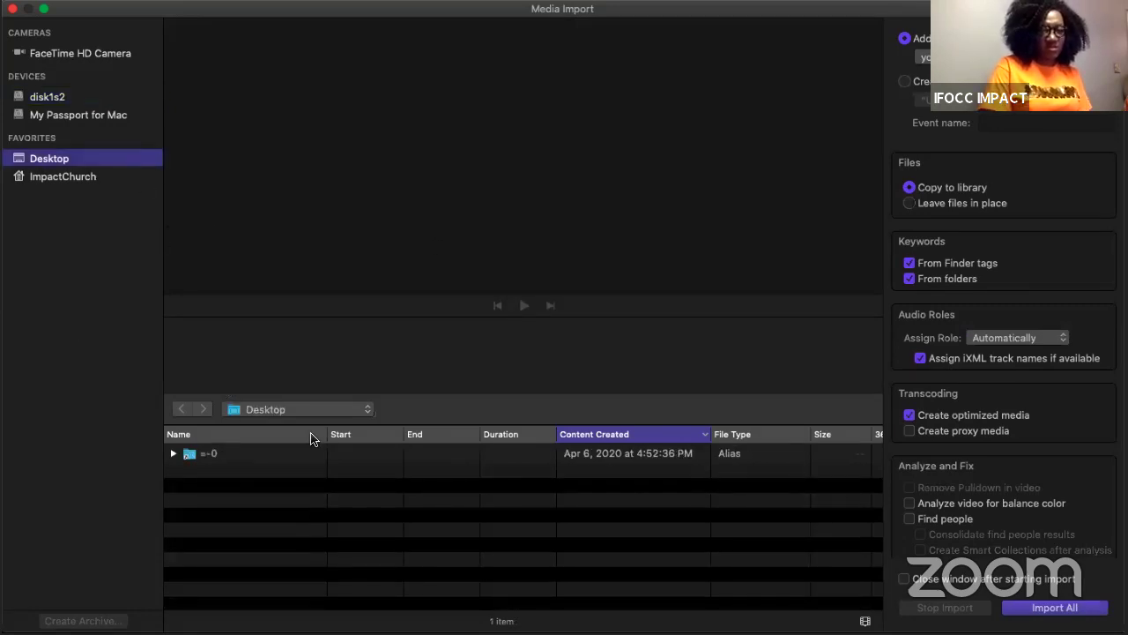
left_click(342, 409)
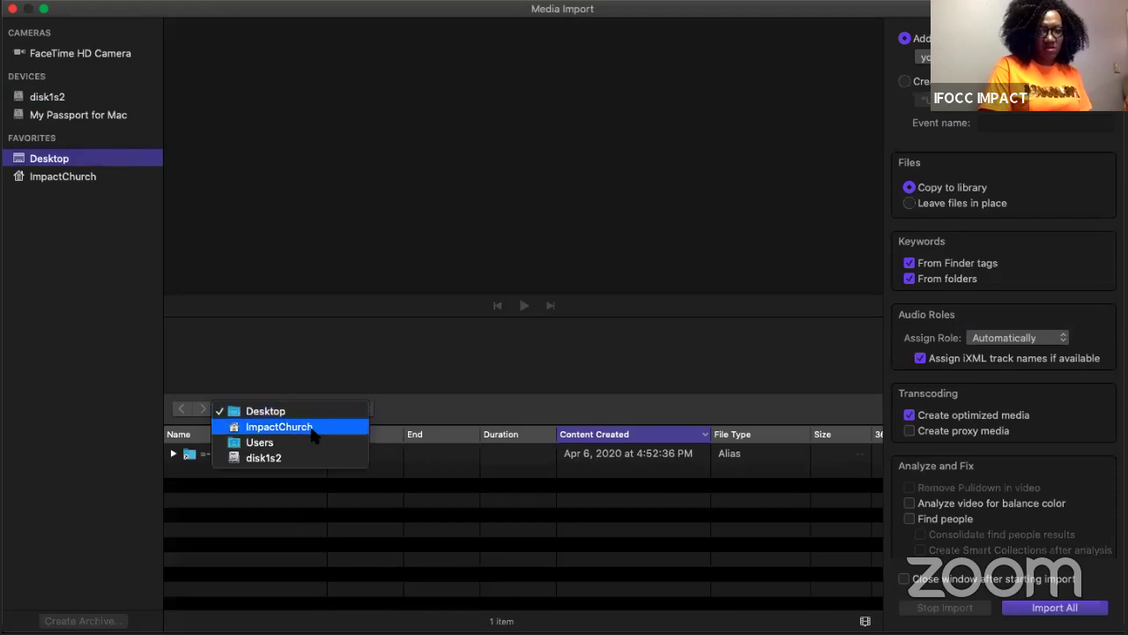
key("Escape")
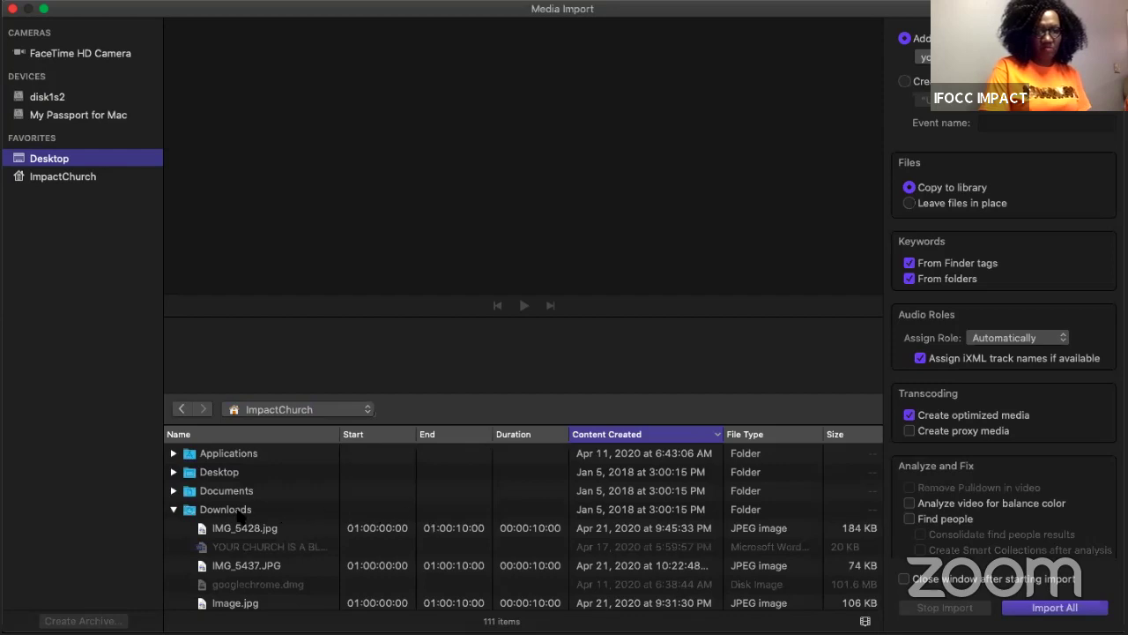
left_click(238, 516)
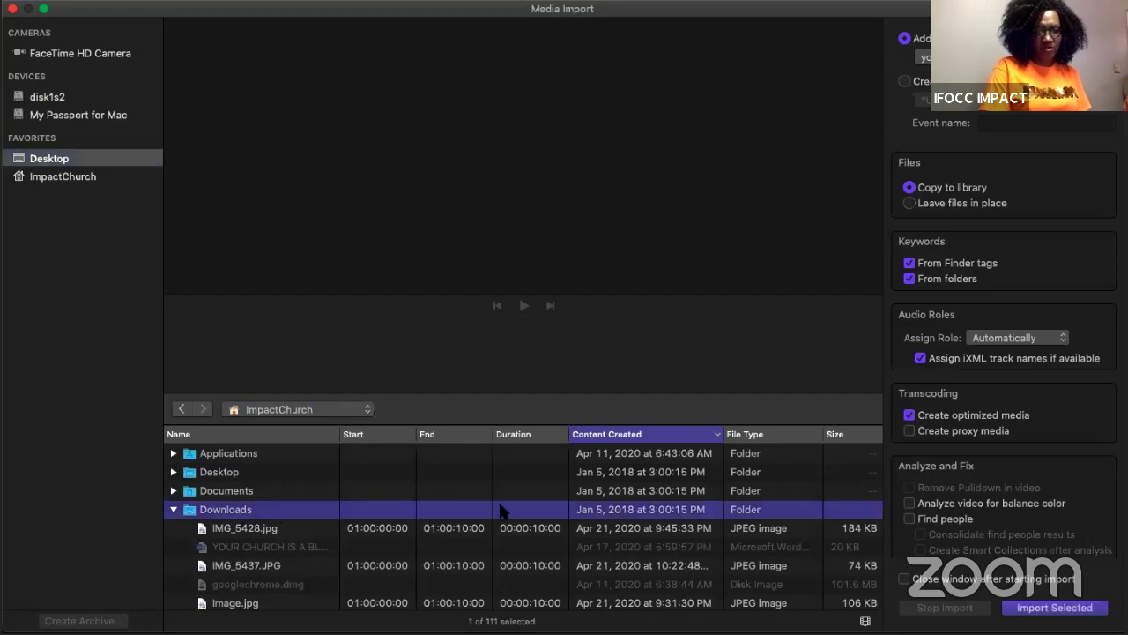
left_click(628, 434)
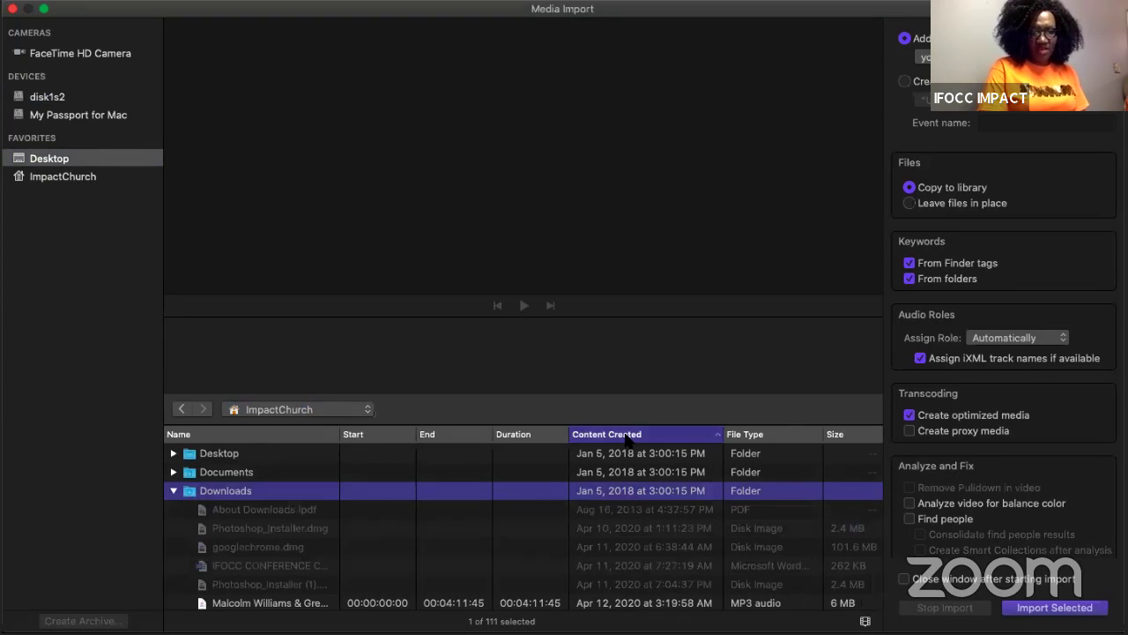
left_click(628, 434)
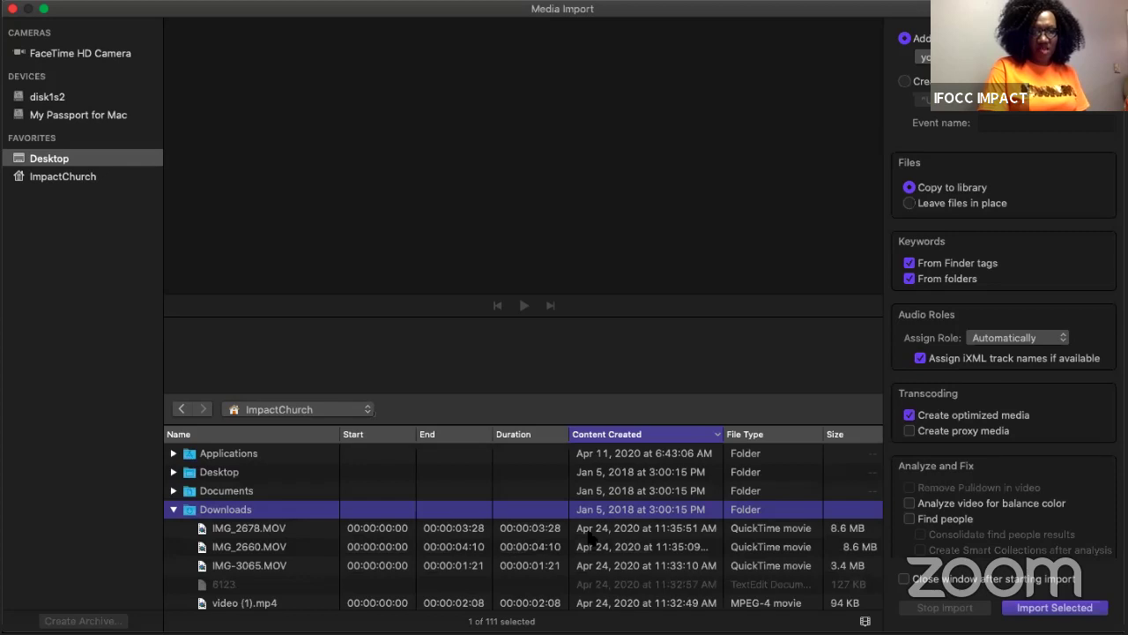
scroll(594, 565, "down", 2)
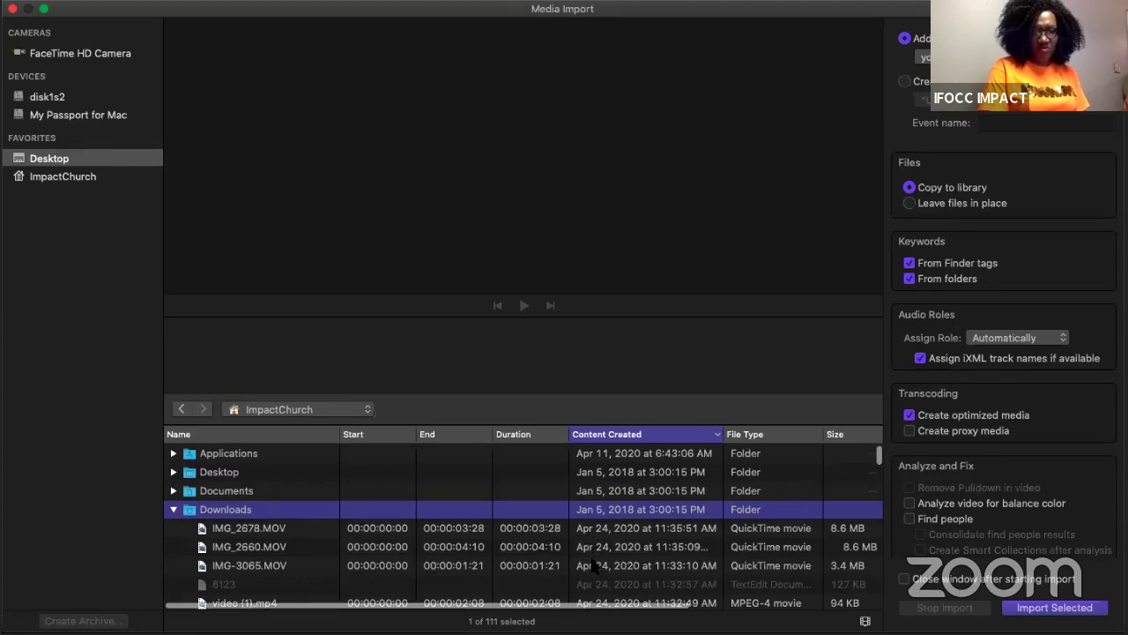
scroll(400, 539, "up", 1)
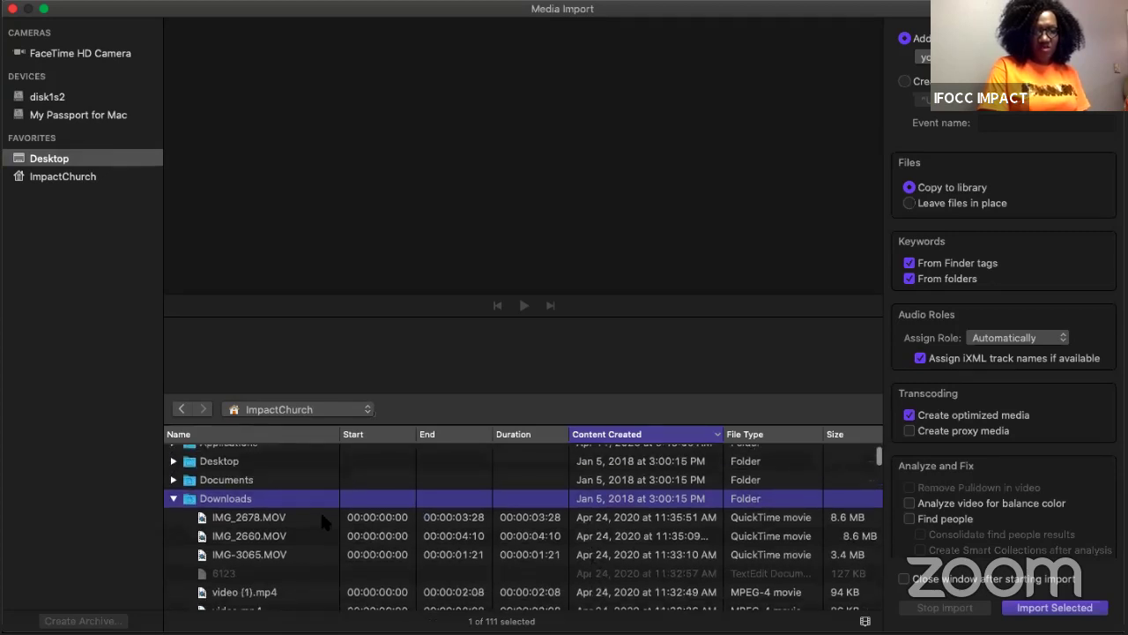
left_click(322, 516)
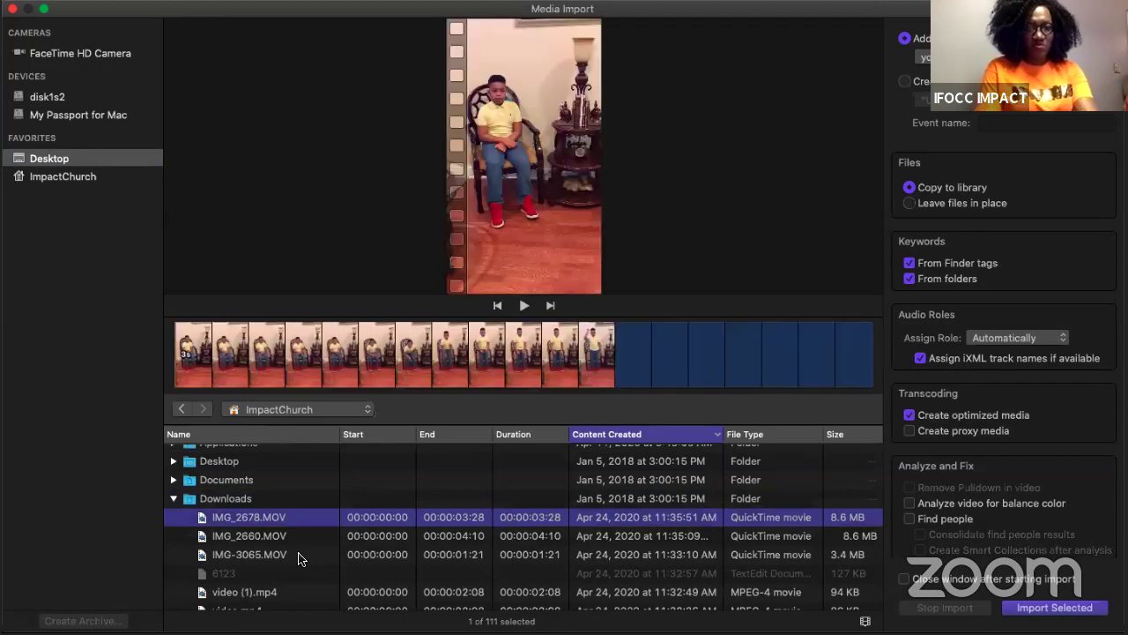
left_click(296, 551, "shift")
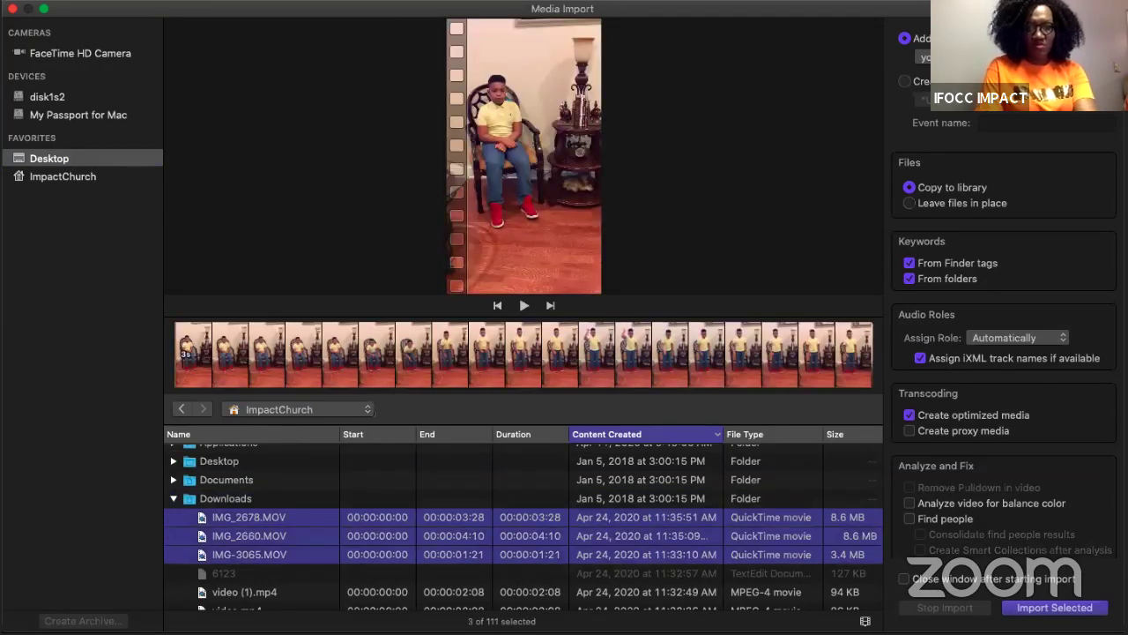
left_click(1030, 612)
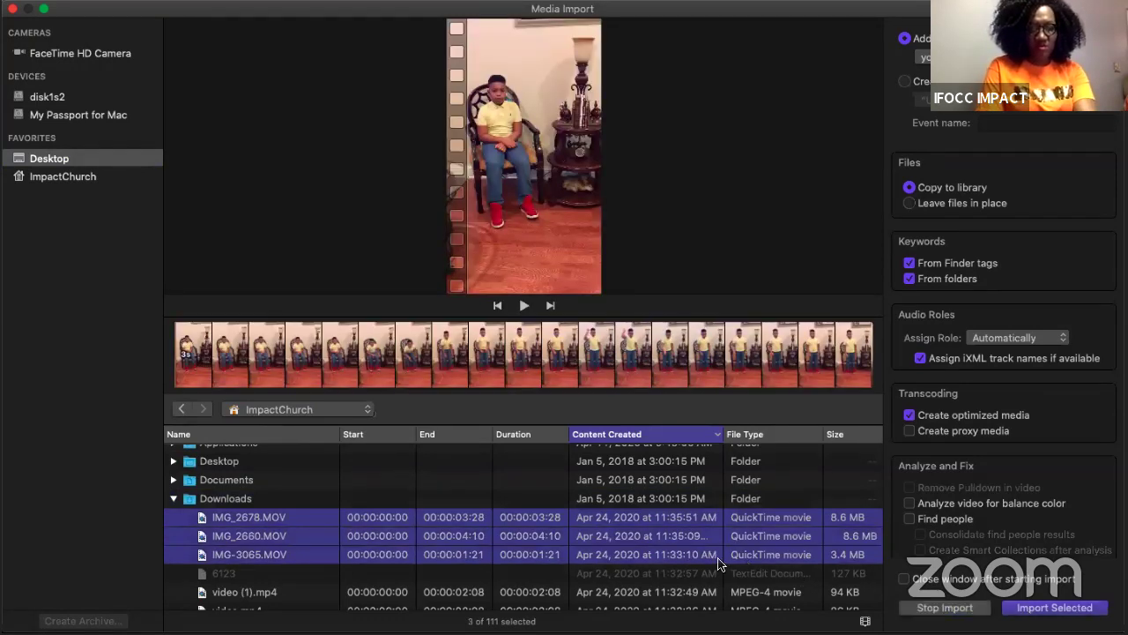
Step: Preview other Downloads files such as image.jpg and video (1).mp4, then close Media Import
scroll(719, 564, "down", 5)
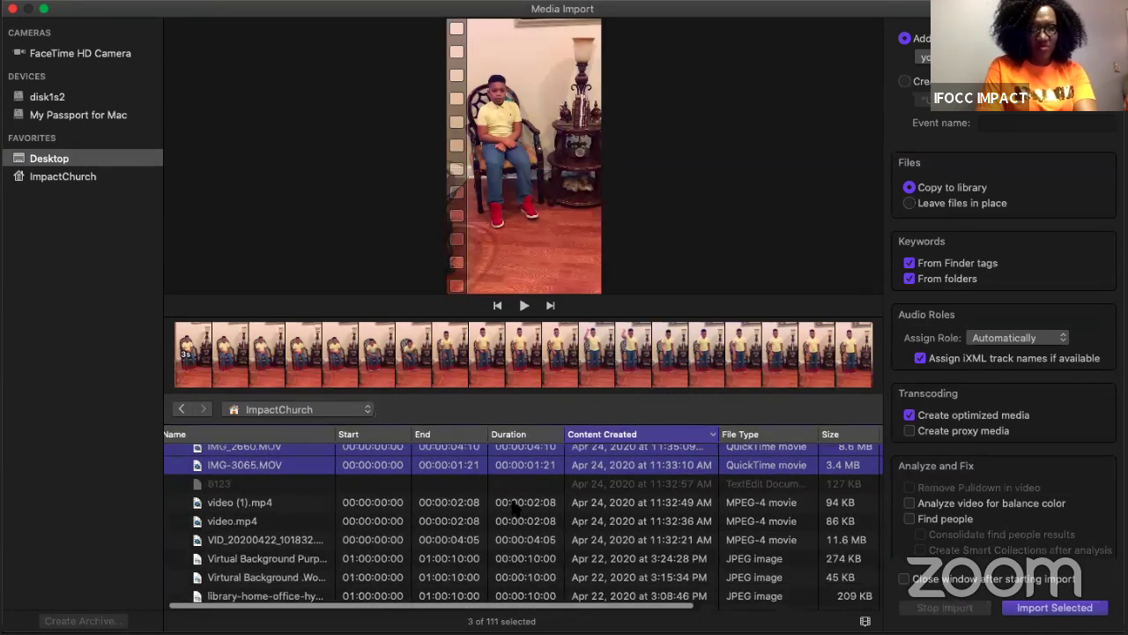
scroll(494, 512, "down", 10)
left_click(460, 503)
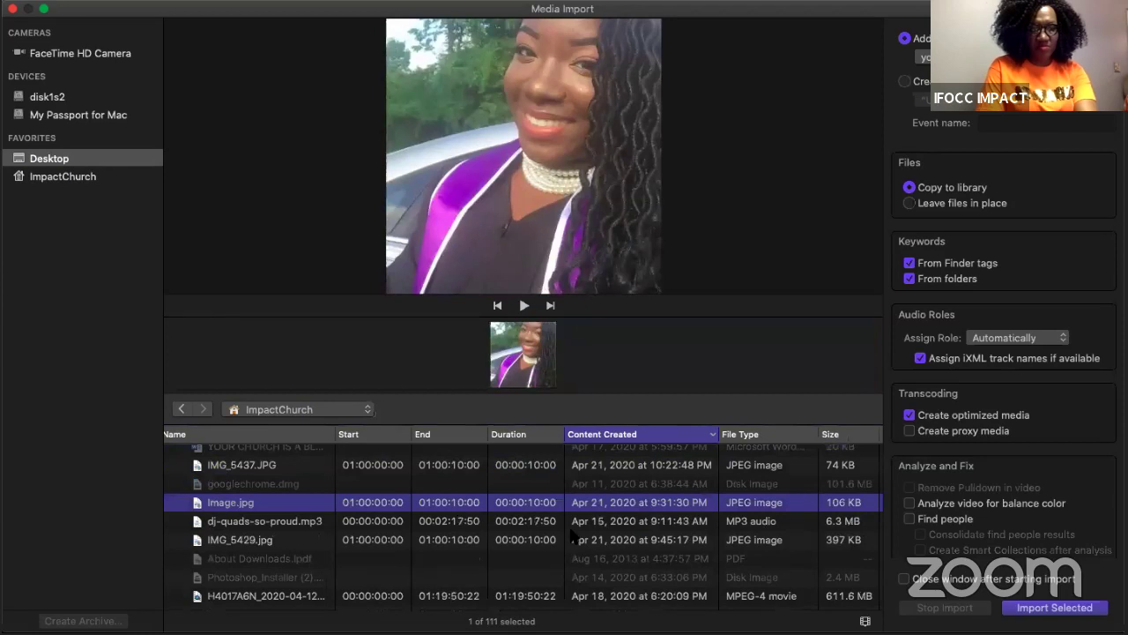
scroll(575, 507, "up", 5)
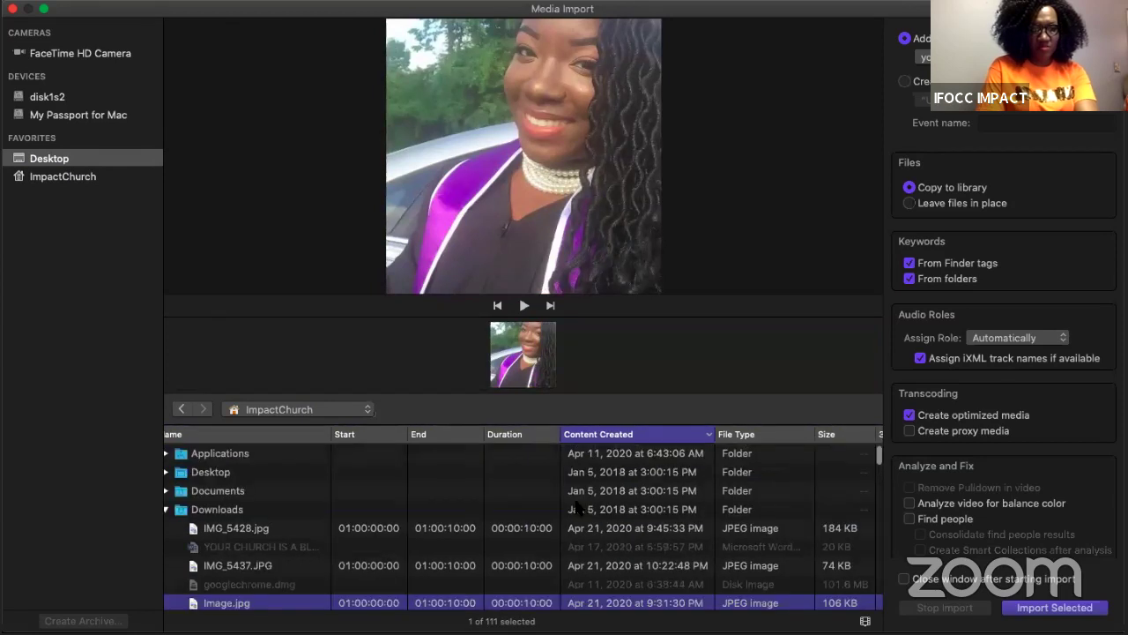
left_click(629, 435)
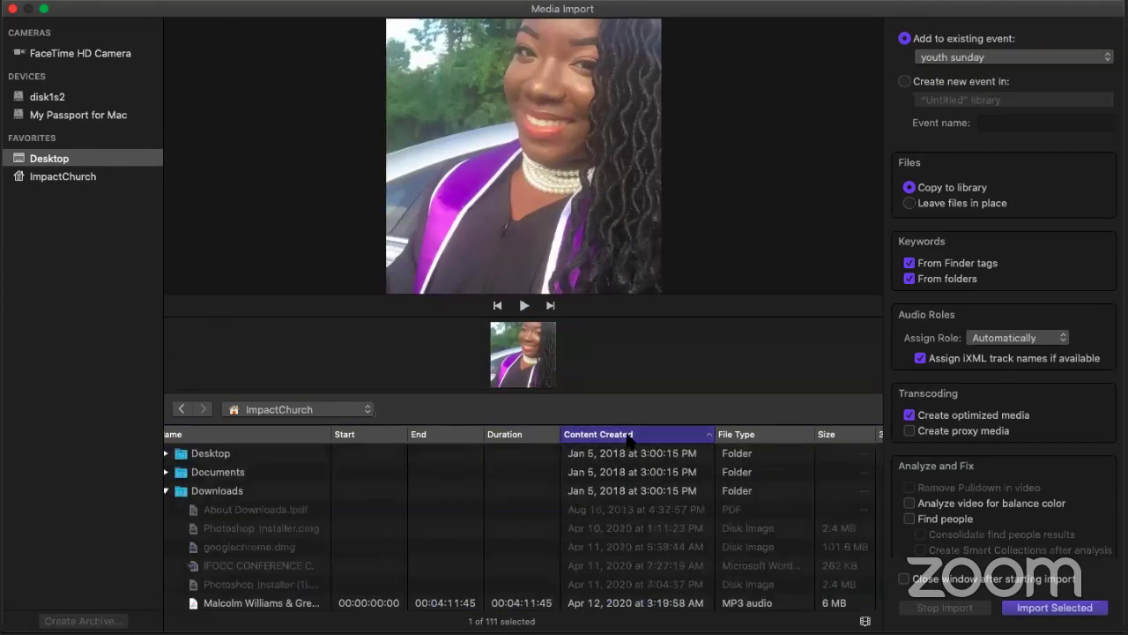
left_click(629, 436)
scroll(670, 529, "down", 5)
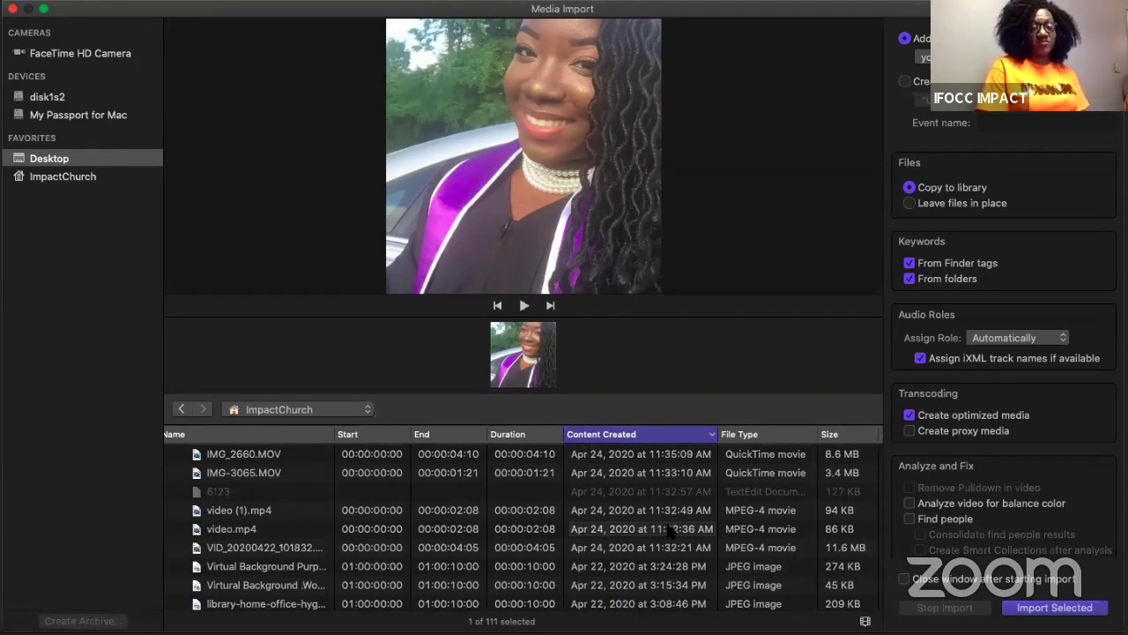
left_click(266, 515)
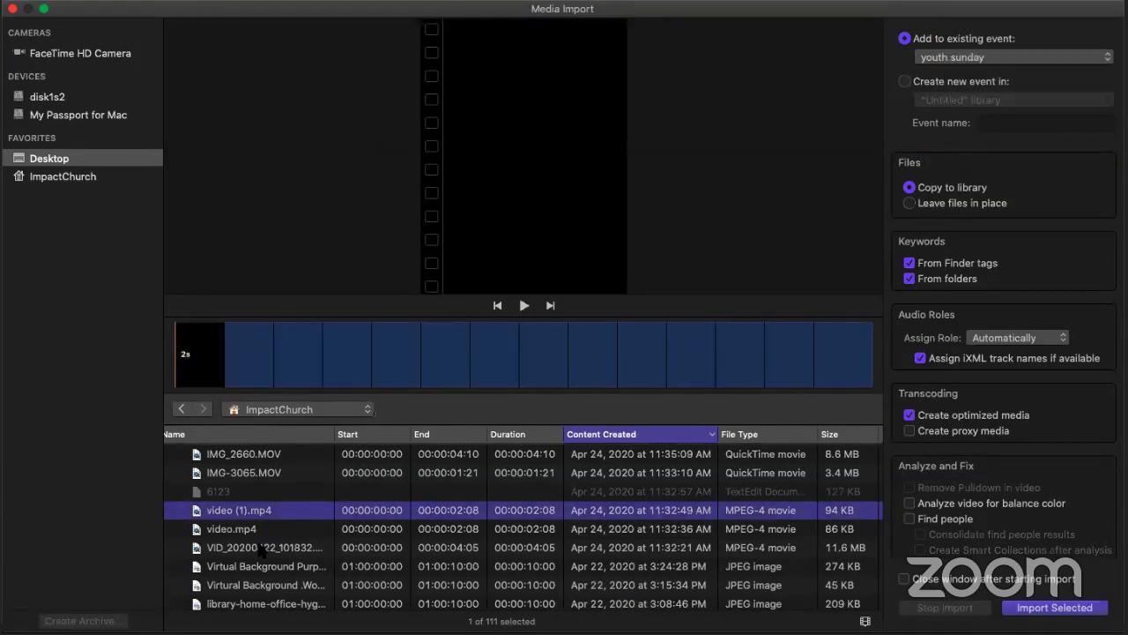
left_click(262, 548, "shift")
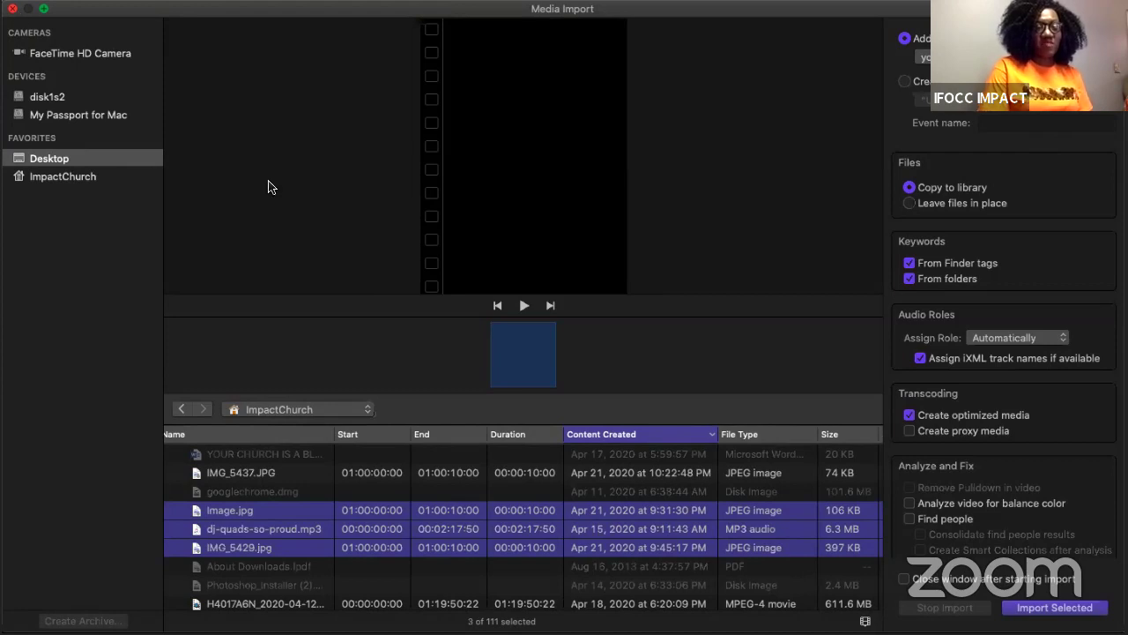
key("Escape")
scroll(269, 187, "down", 5)
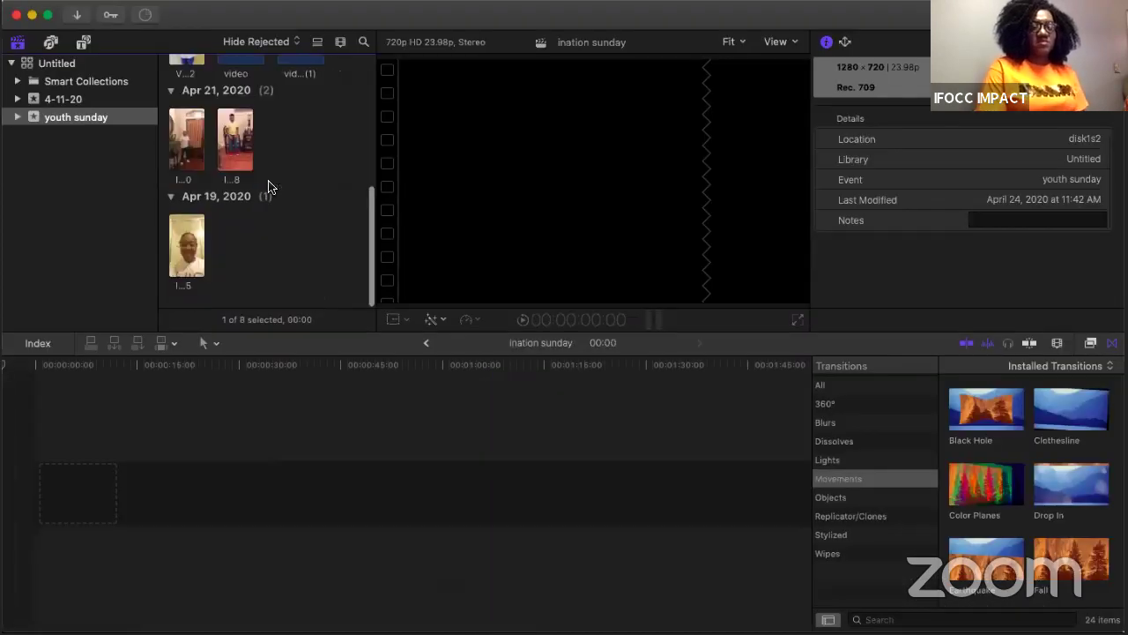
scroll(269, 186, "up", 3)
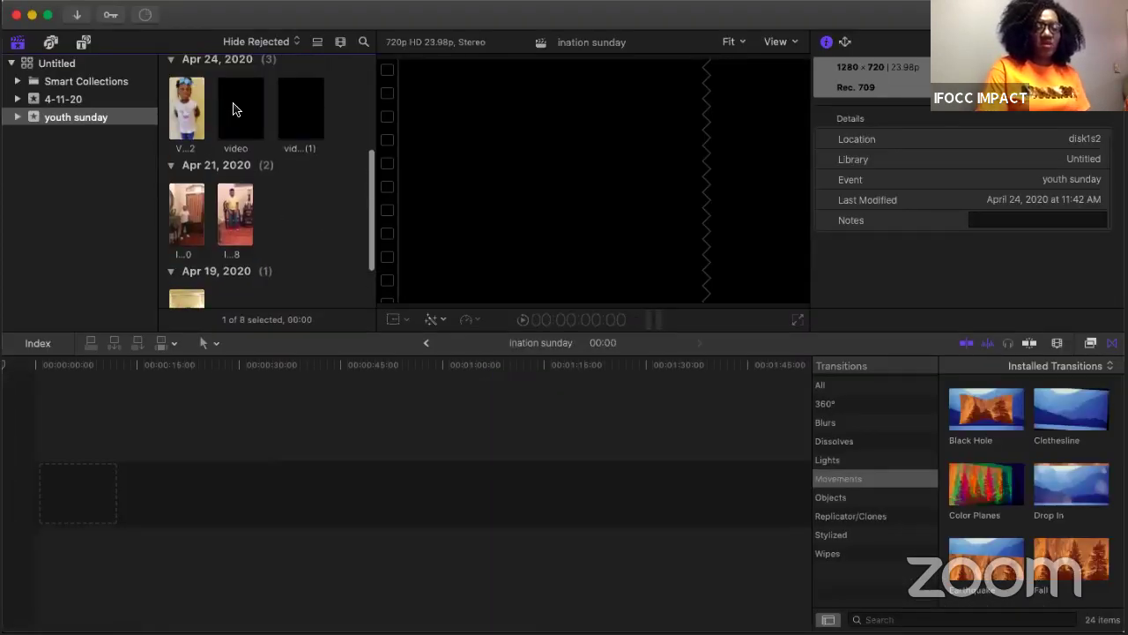
left_click(234, 109)
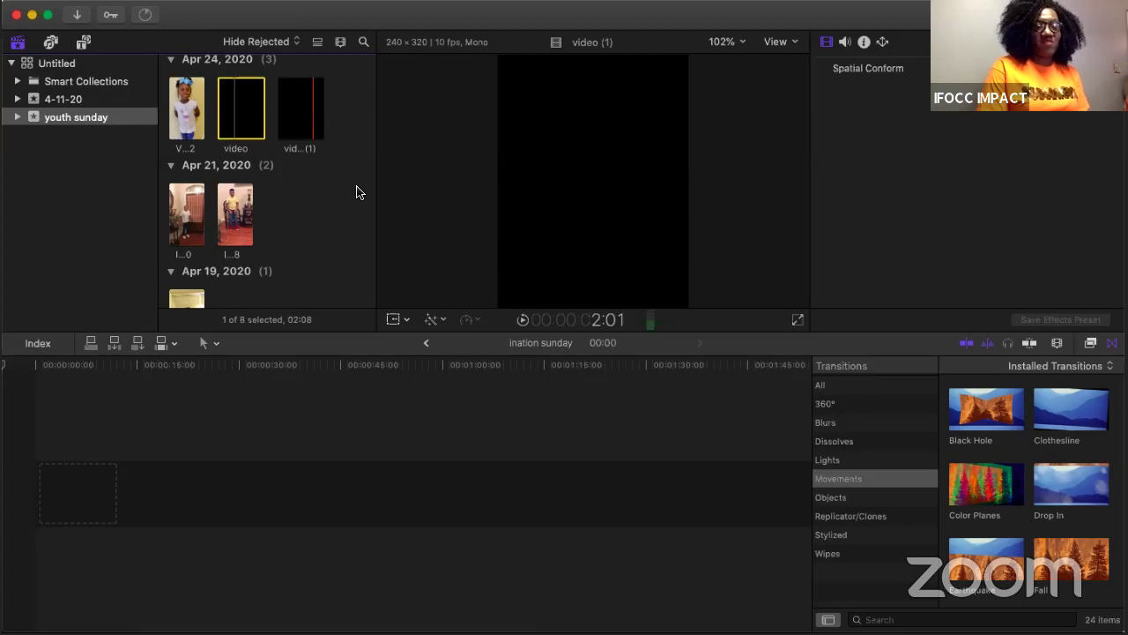
scroll(357, 192, "down", 1)
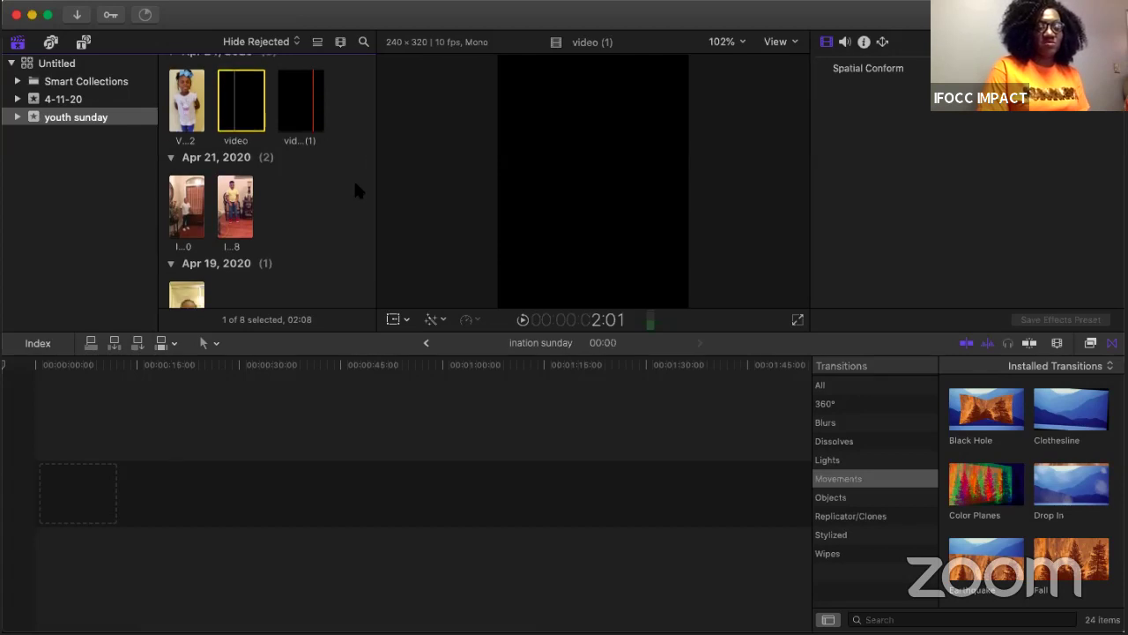
left_click(221, 328)
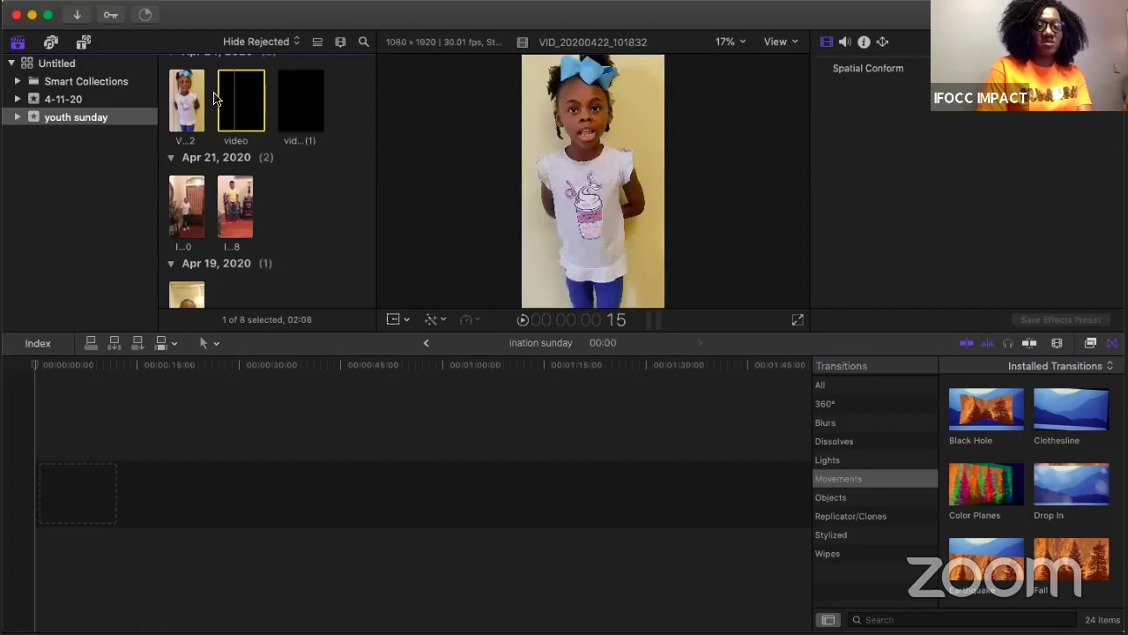
left_click(174, 91)
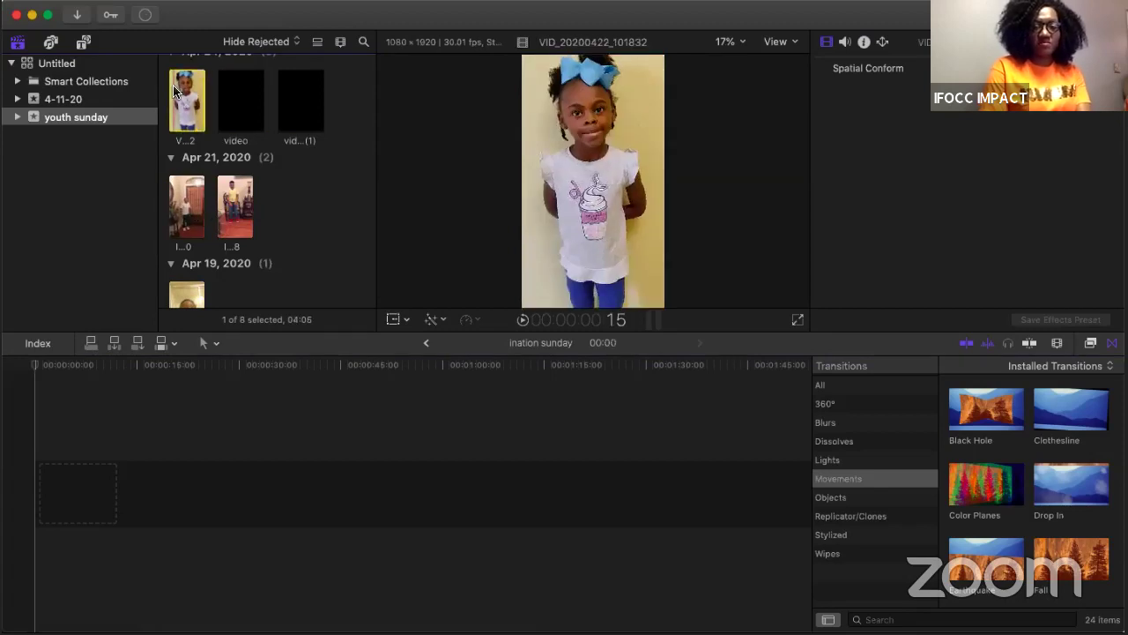
key("space")
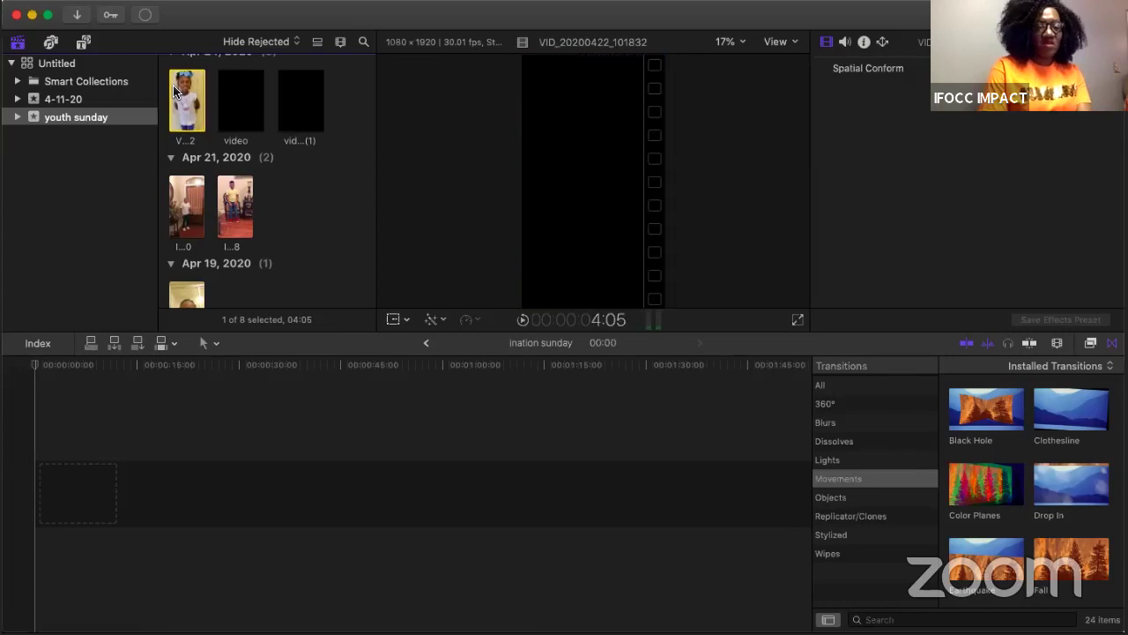
left_click(176, 203)
key("space")
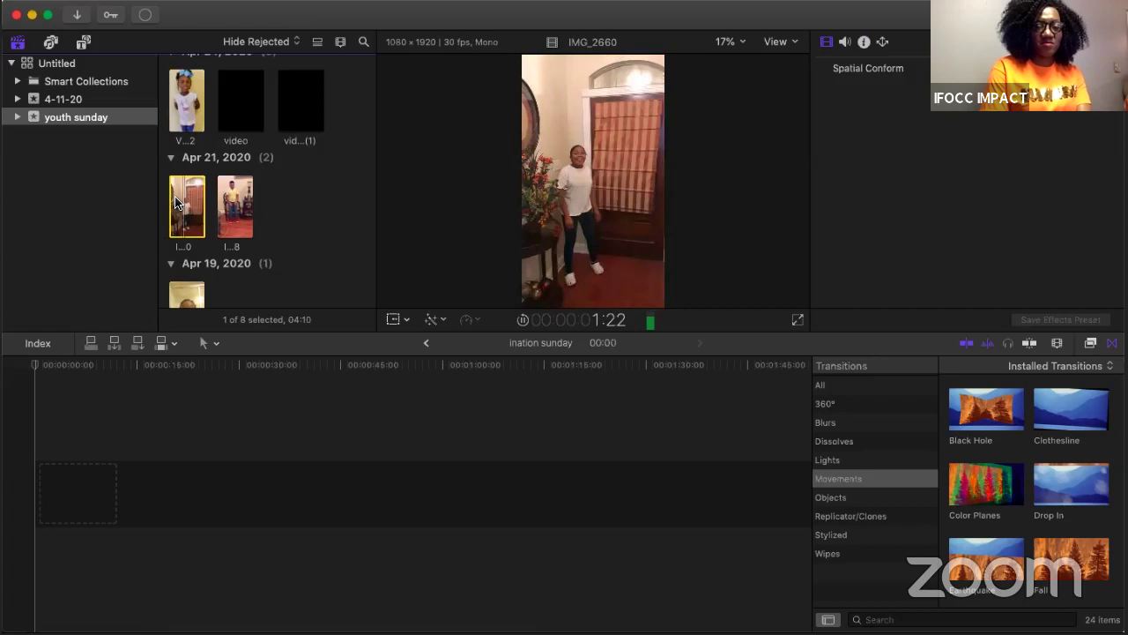
left_click(225, 199)
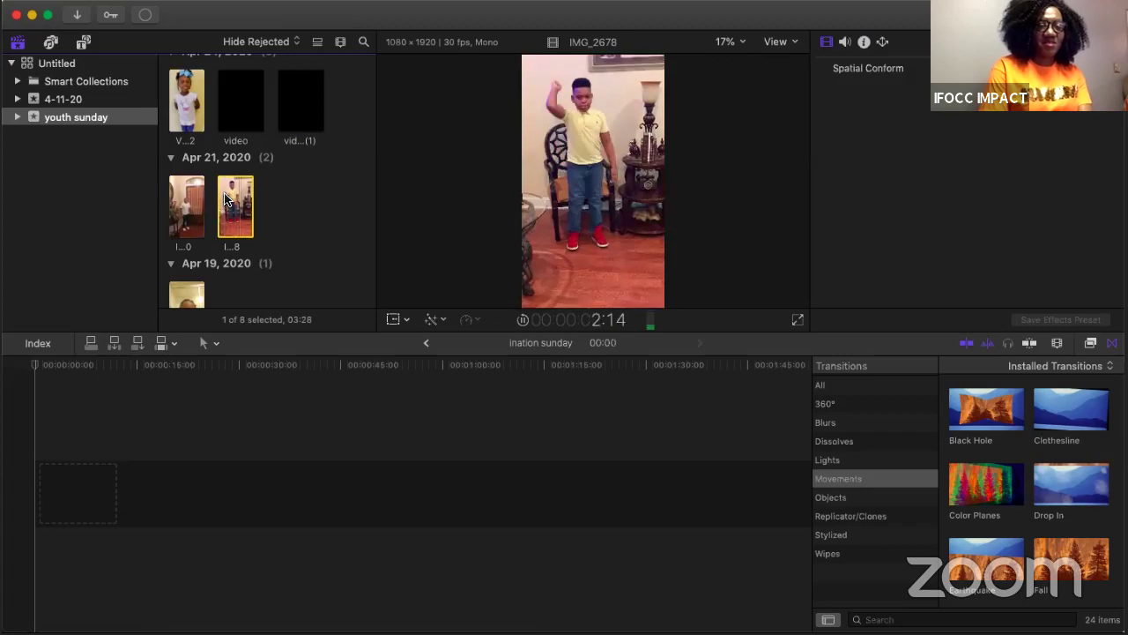
key("space")
key("Down")
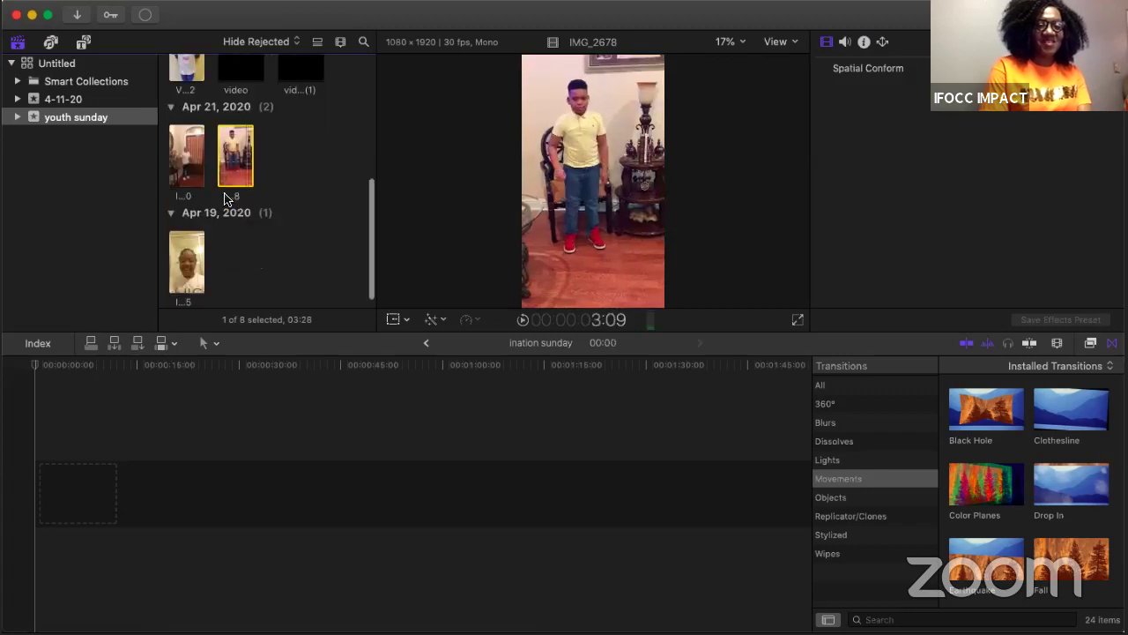
key("space")
key("space")
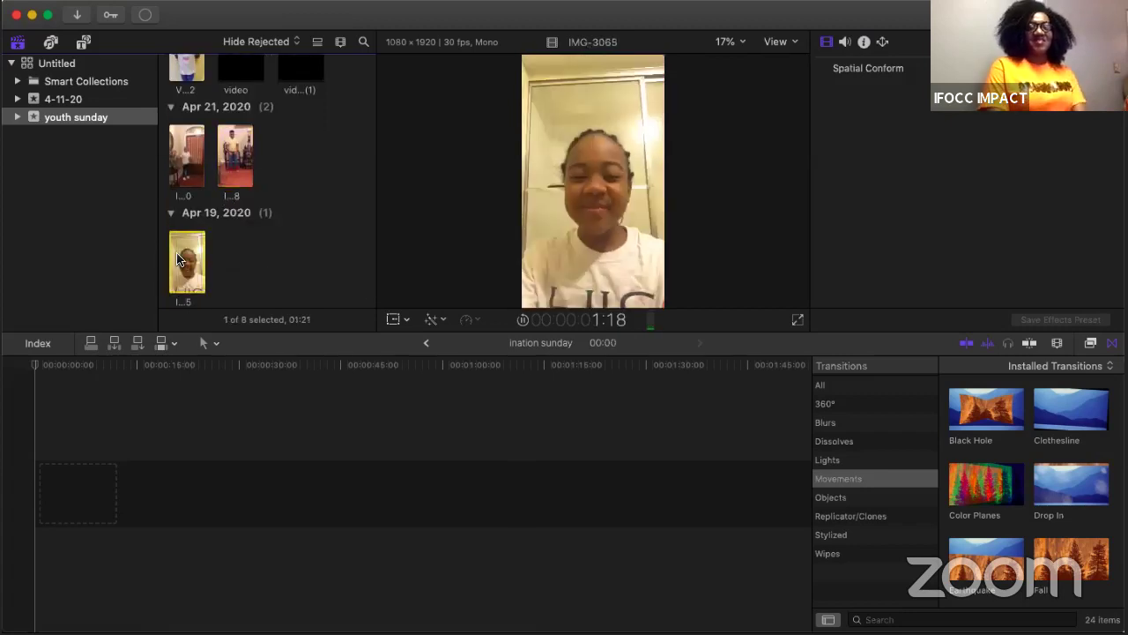
key("Home")
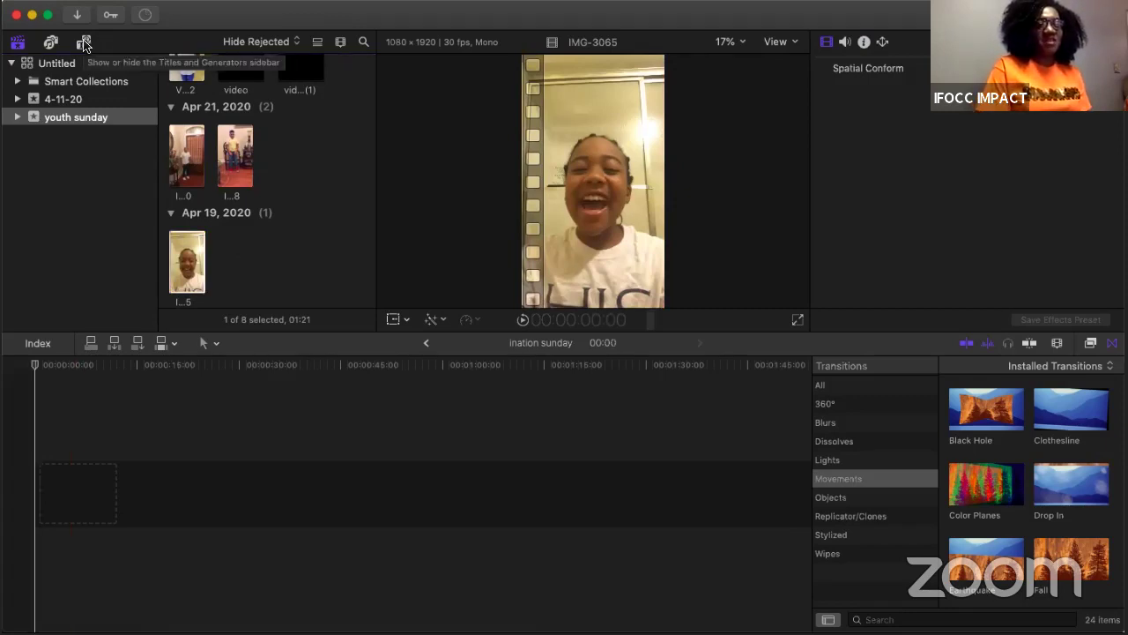
Step: Look through the clips and photos/audio browsers, returning to the installed titles
left_click(84, 44)
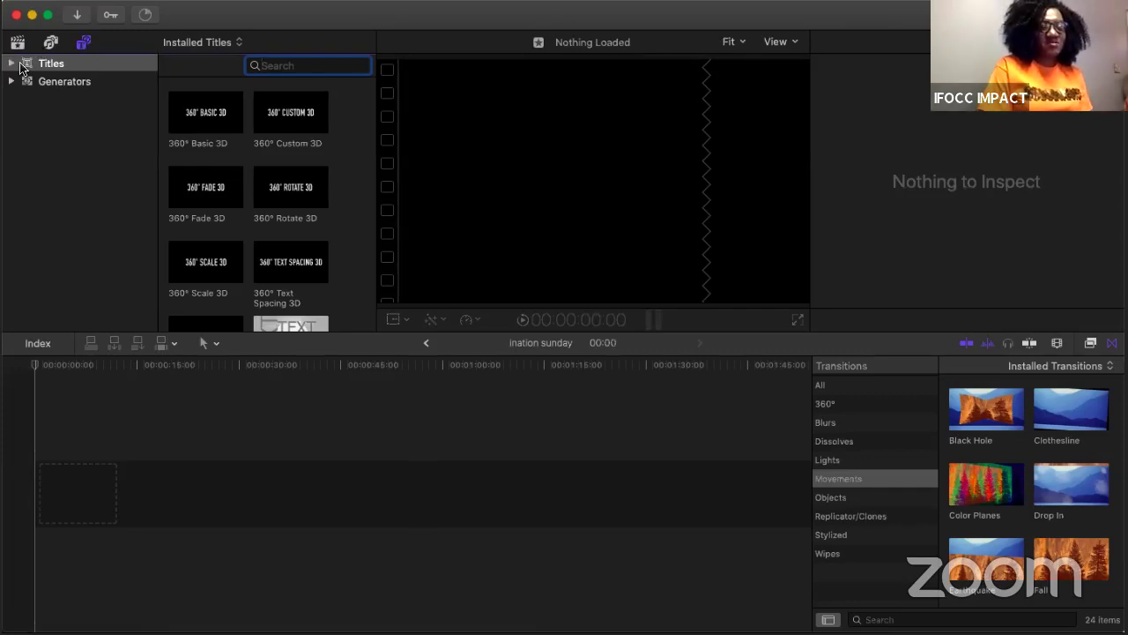
left_click(18, 42)
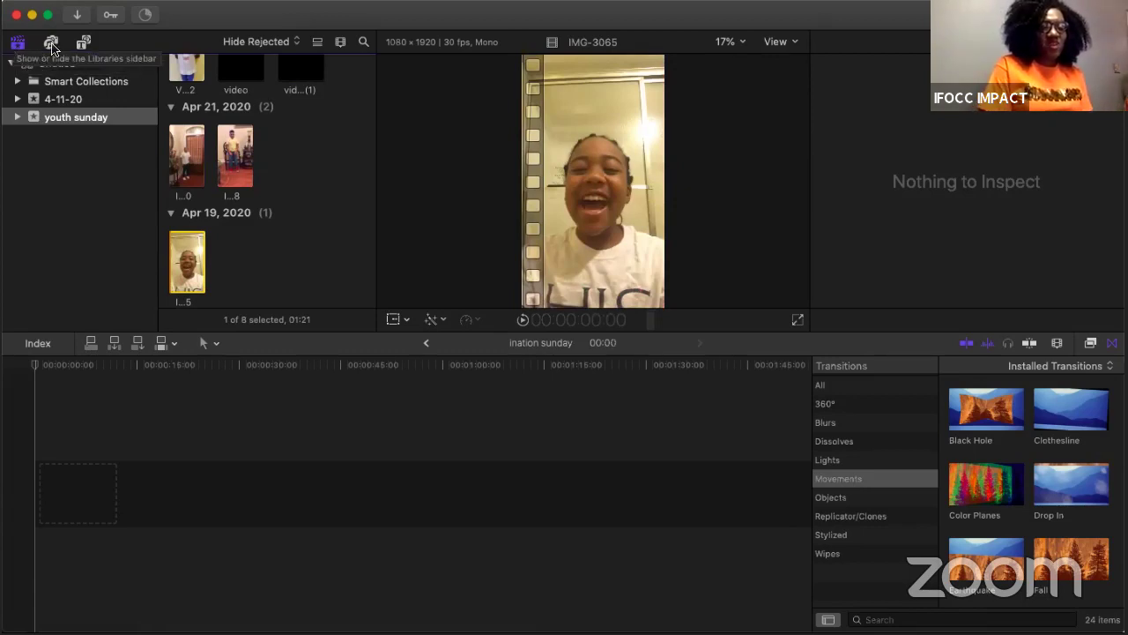
left_click(51, 44)
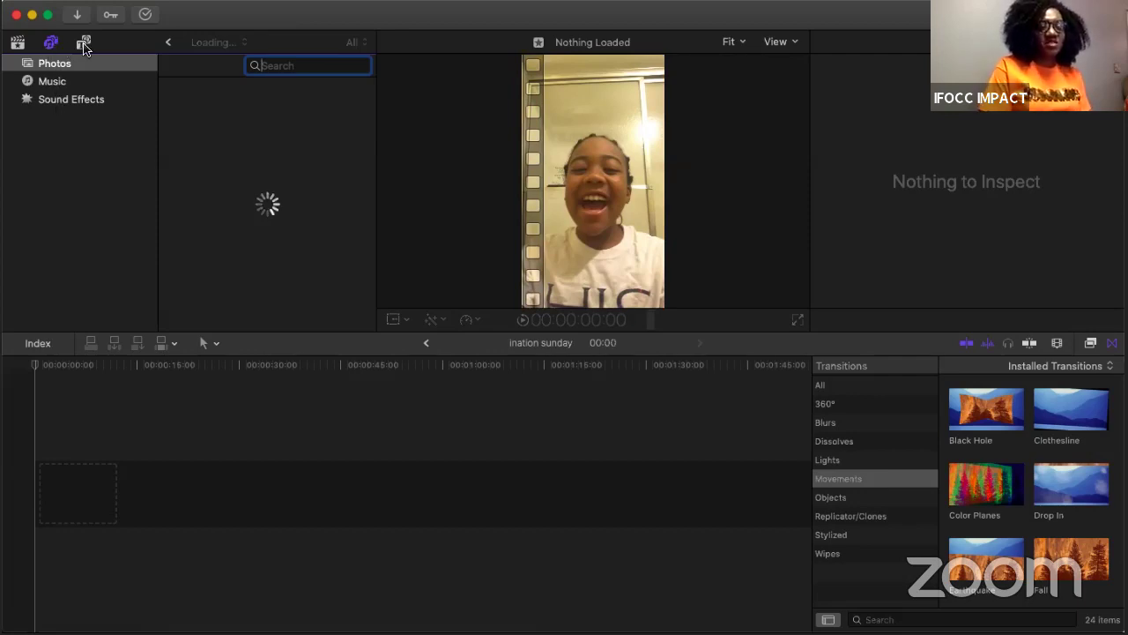
left_click(84, 44)
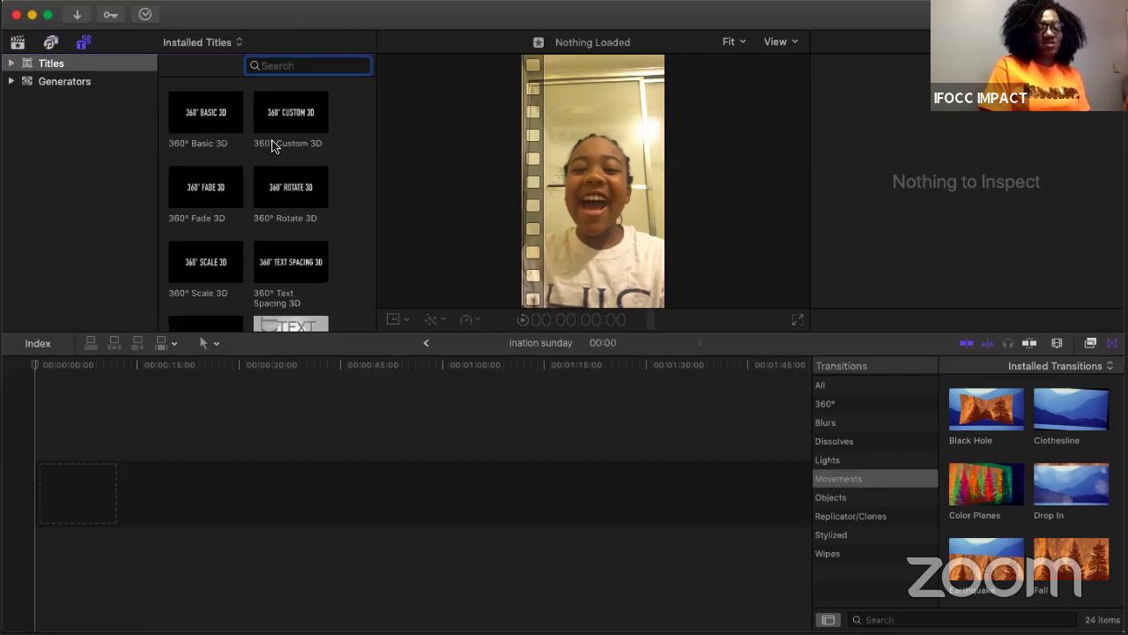
Step: Scroll down the installed titles and select Knock Out
scroll(273, 146, "down", 4)
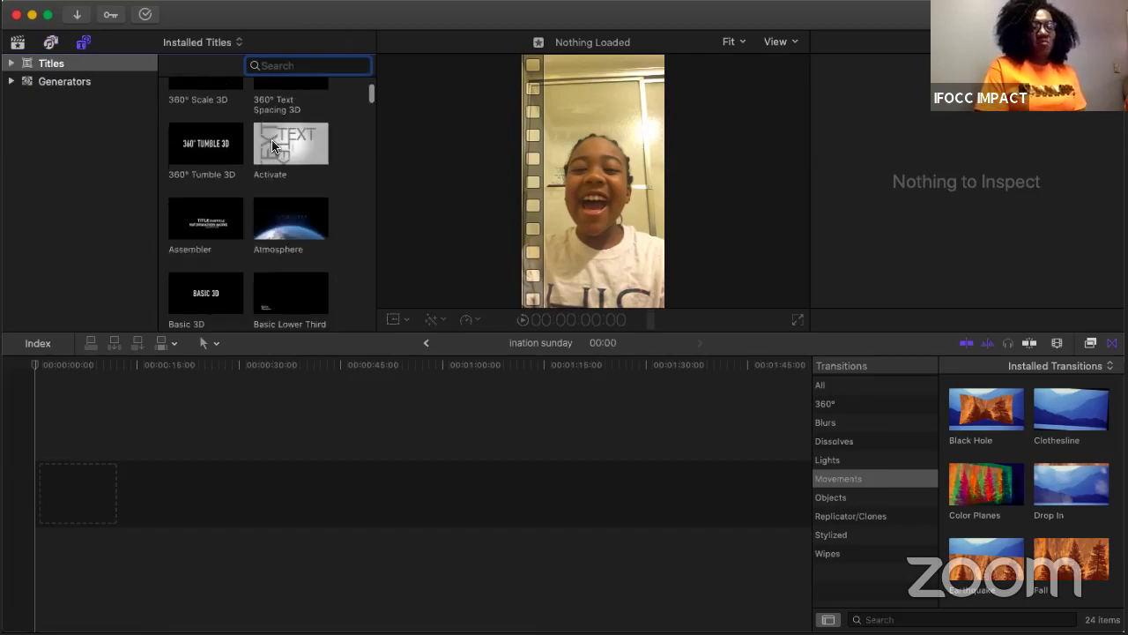
scroll(273, 146, "down", 4)
scroll(273, 147, "down", 5)
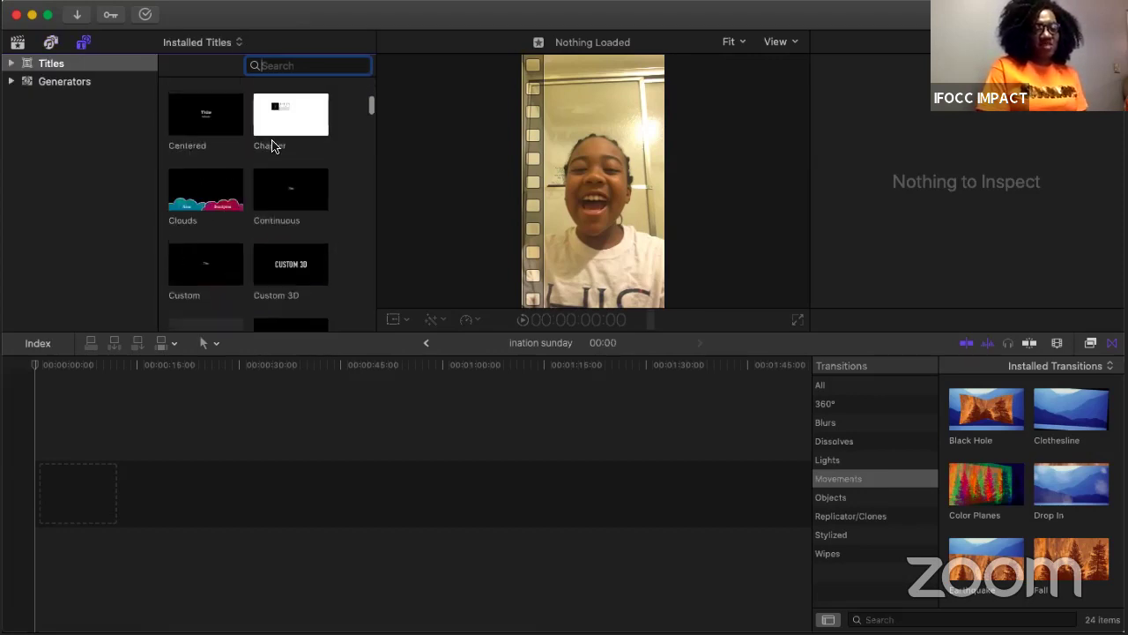
scroll(272, 147, "down", 3)
scroll(272, 147, "down", 2)
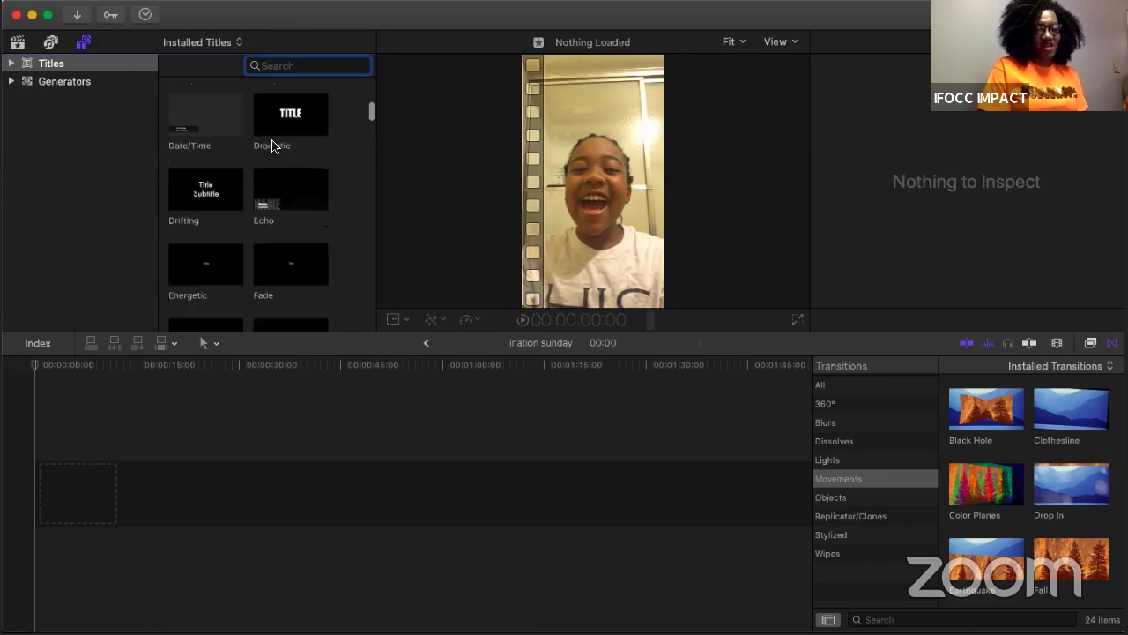
scroll(273, 146, "down", 2)
scroll(273, 146, "down", 6)
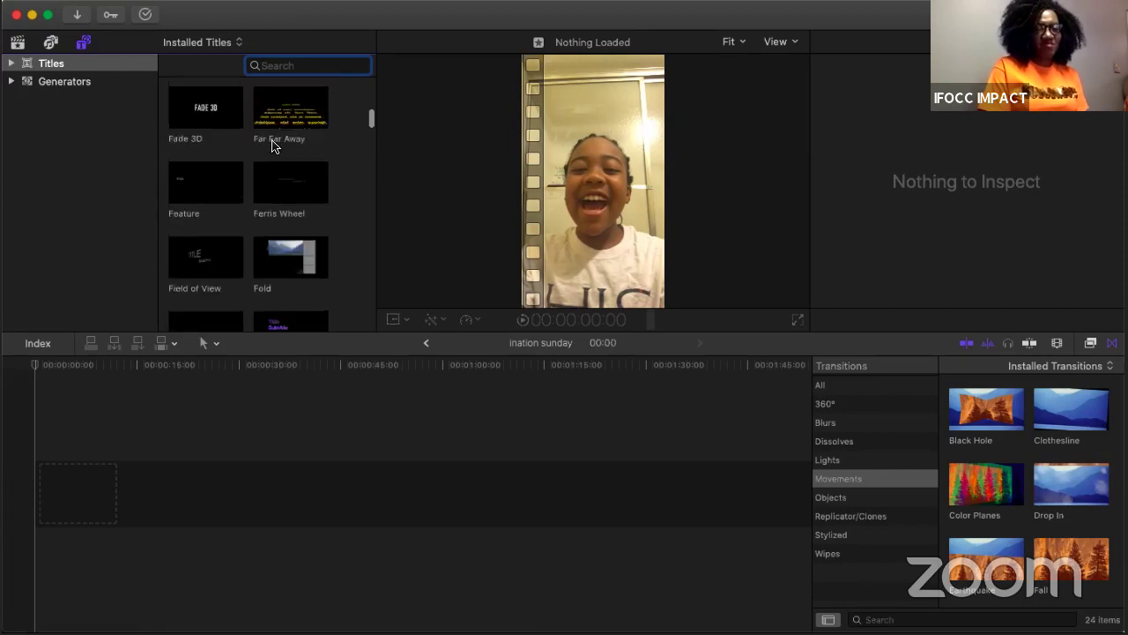
scroll(273, 147, "down", 3)
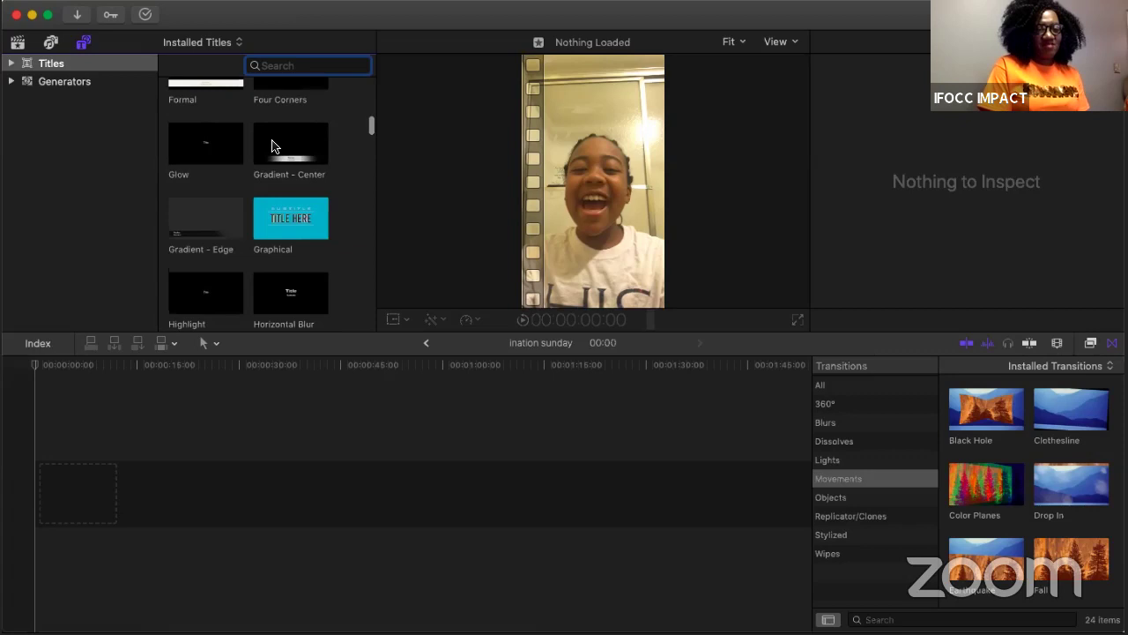
scroll(272, 146, "down", 2)
scroll(272, 147, "down", 5)
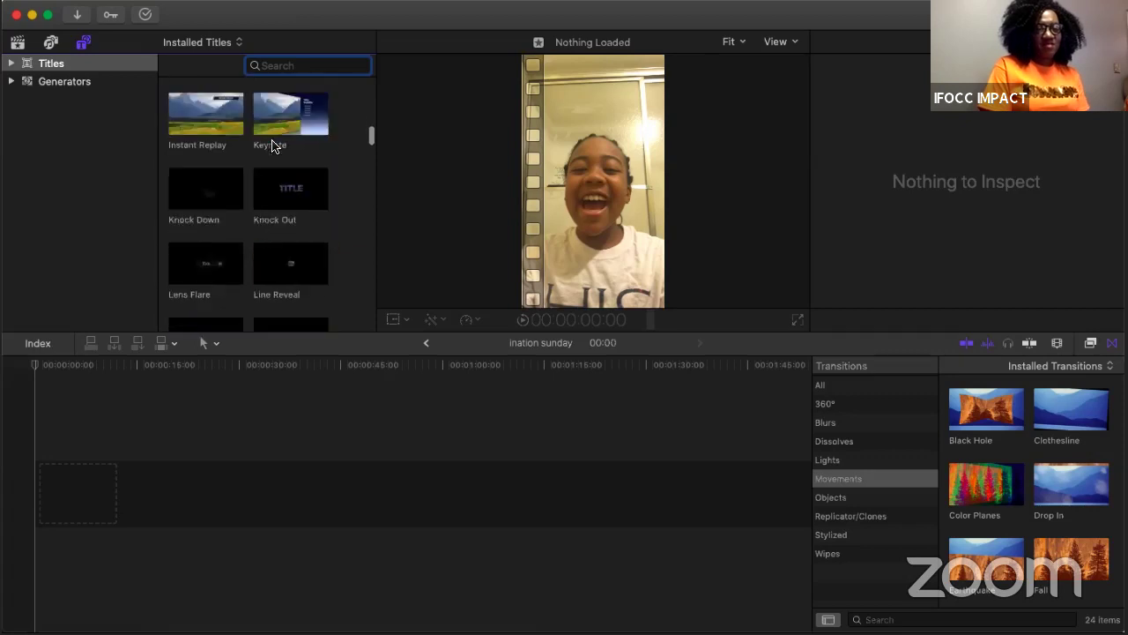
scroll(282, 146, "down", 1)
left_click(291, 144)
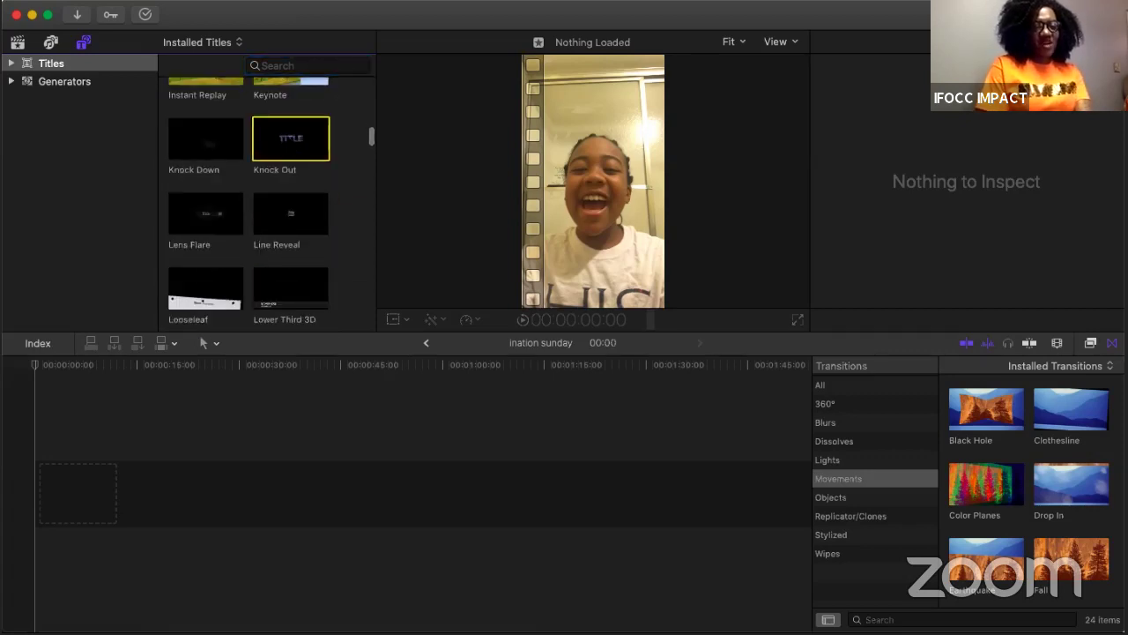
Step: Place the Knock Out title at the start of the timeline and show its Inspector settings
left_click_drag(161, 303, 38, 497)
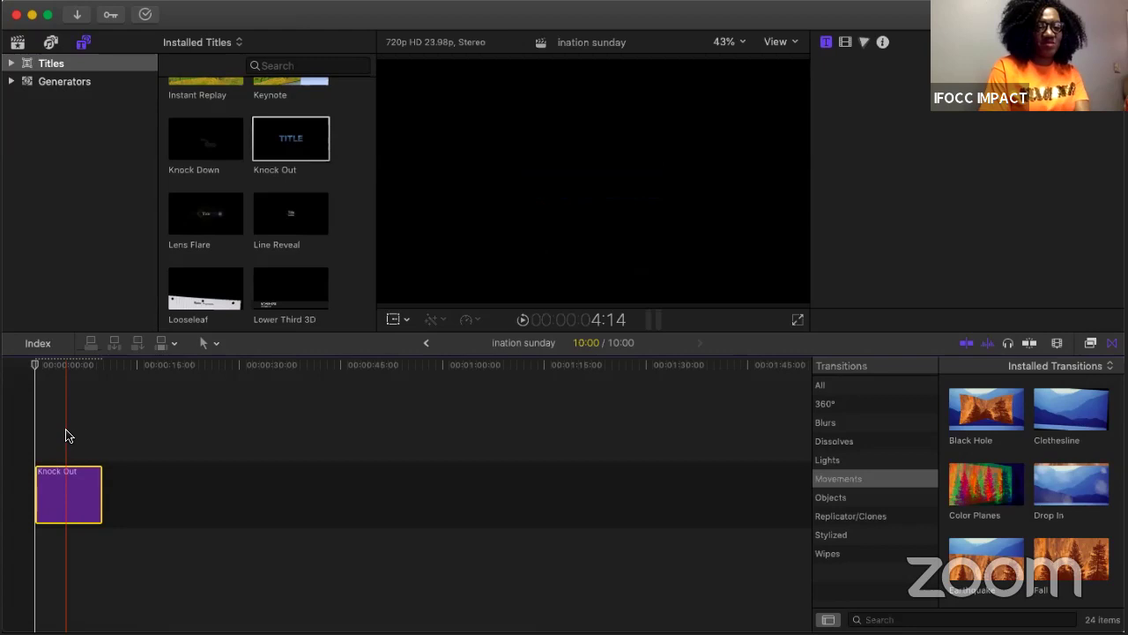
key("super+4")
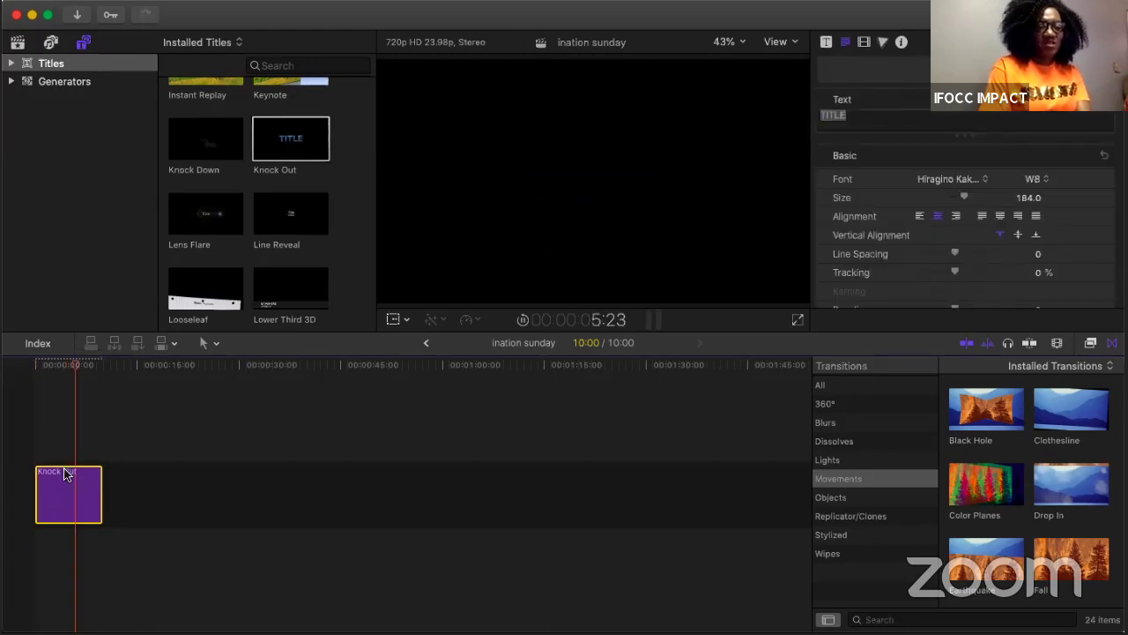
key("space")
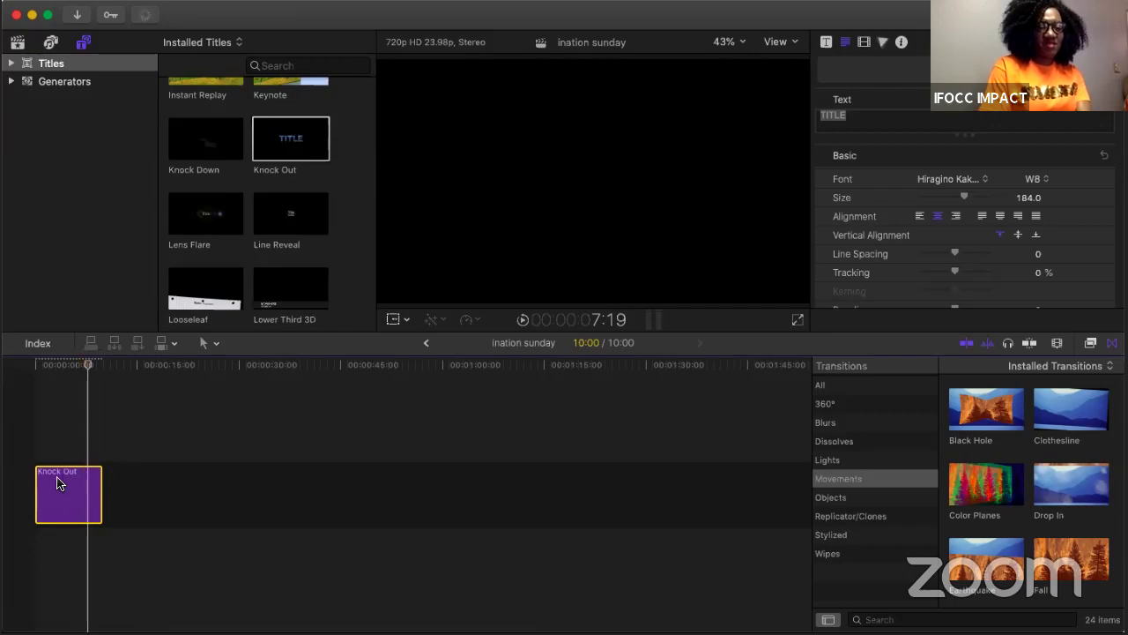
left_click(54, 461)
left_click(55, 468)
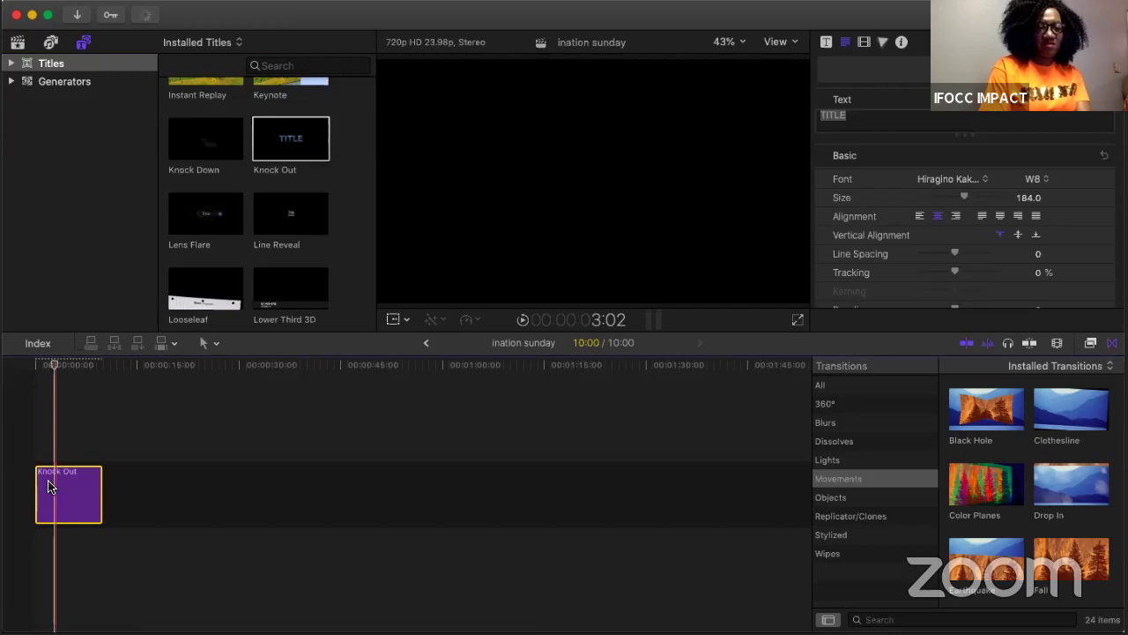
Step: Replace the placeholder TITLE text with 'INATION SUNDAY'
left_click(860, 114)
key("BackSpace")
key("BackSpace")
key("BackSpace")
key("BackSpace")
key("BackSpace")
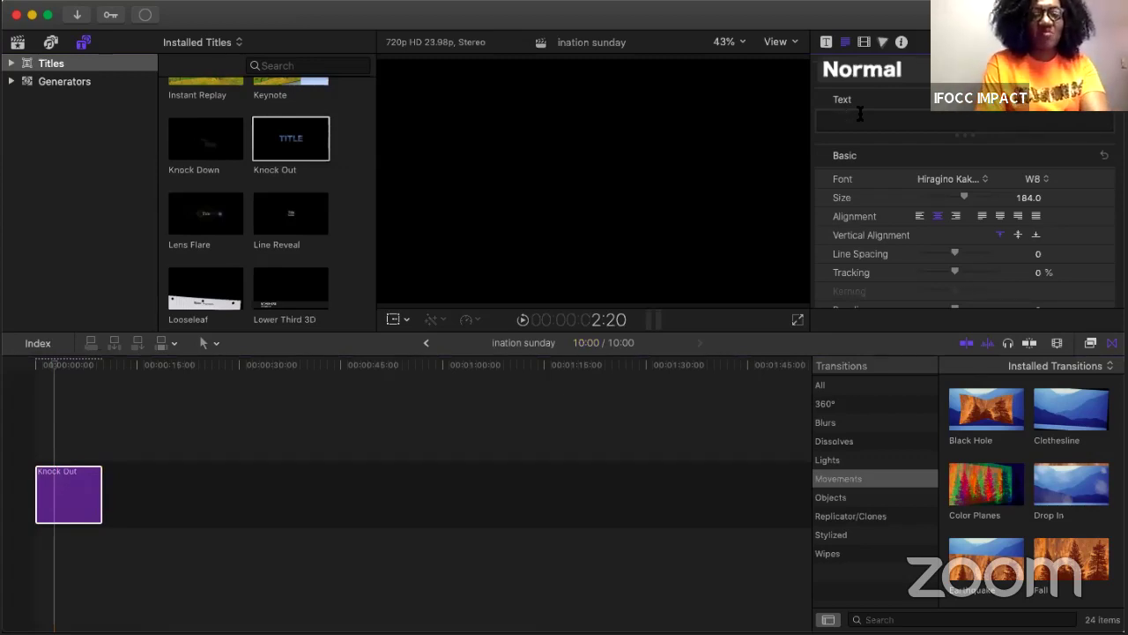
type("INATION SUNDAY")
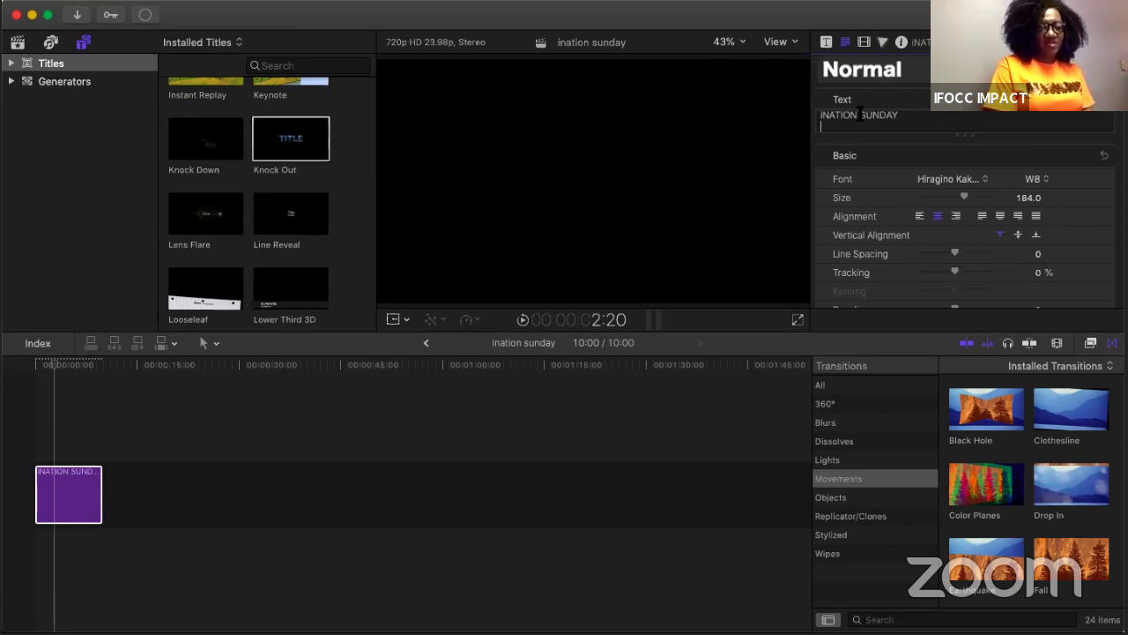
left_click(73, 419)
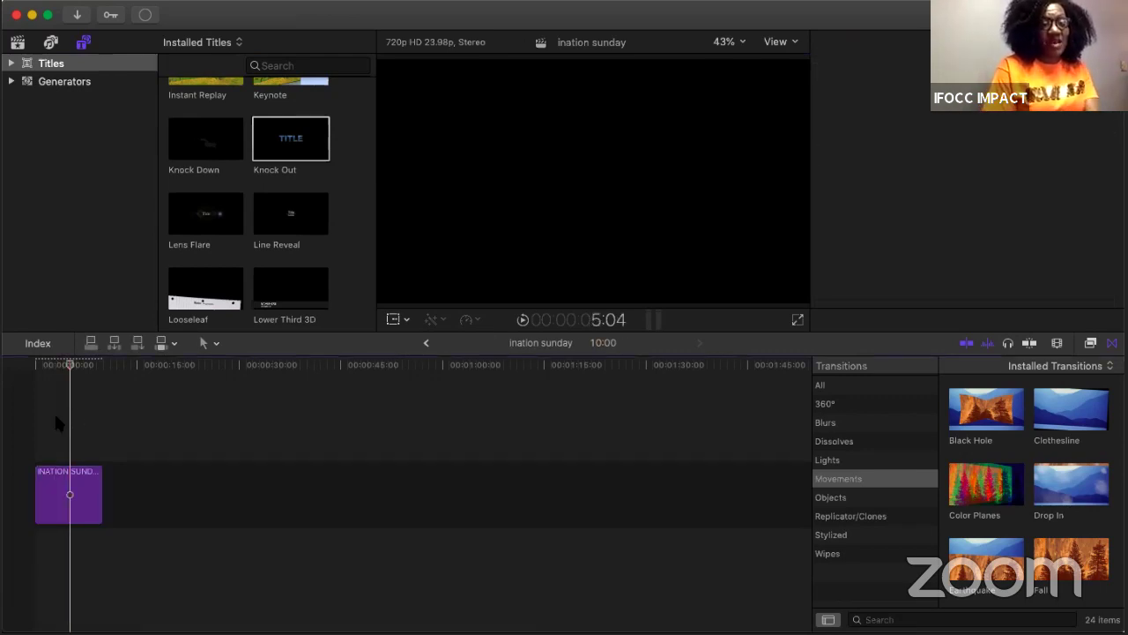
left_click(56, 423)
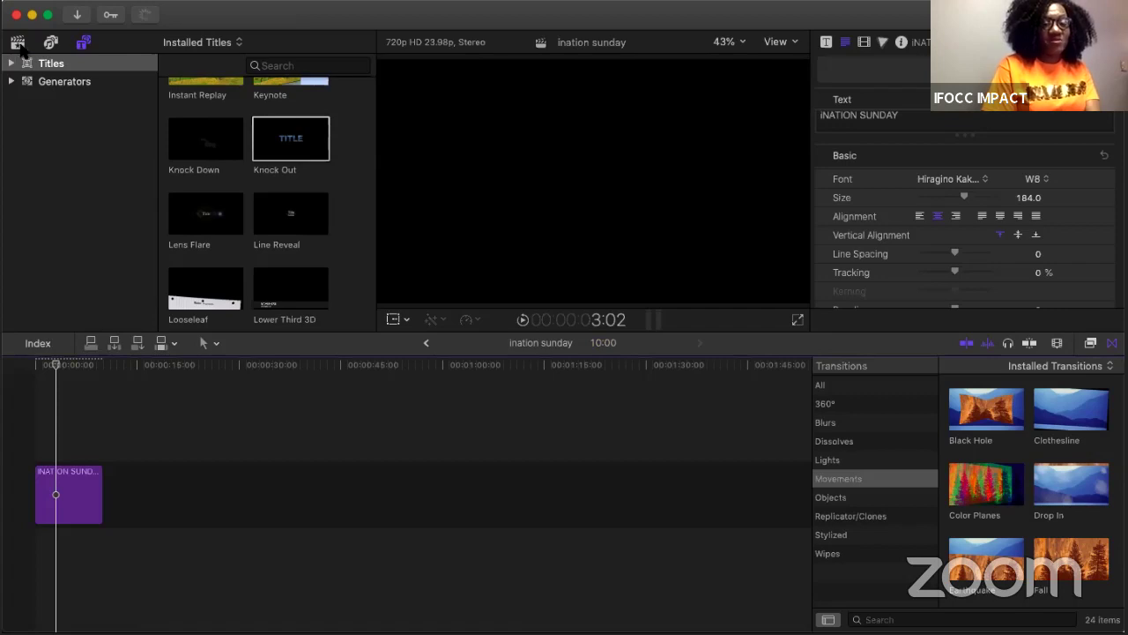
Step: Place the first Apr 24 youth sunday clip under the title and play it back
left_click(19, 43)
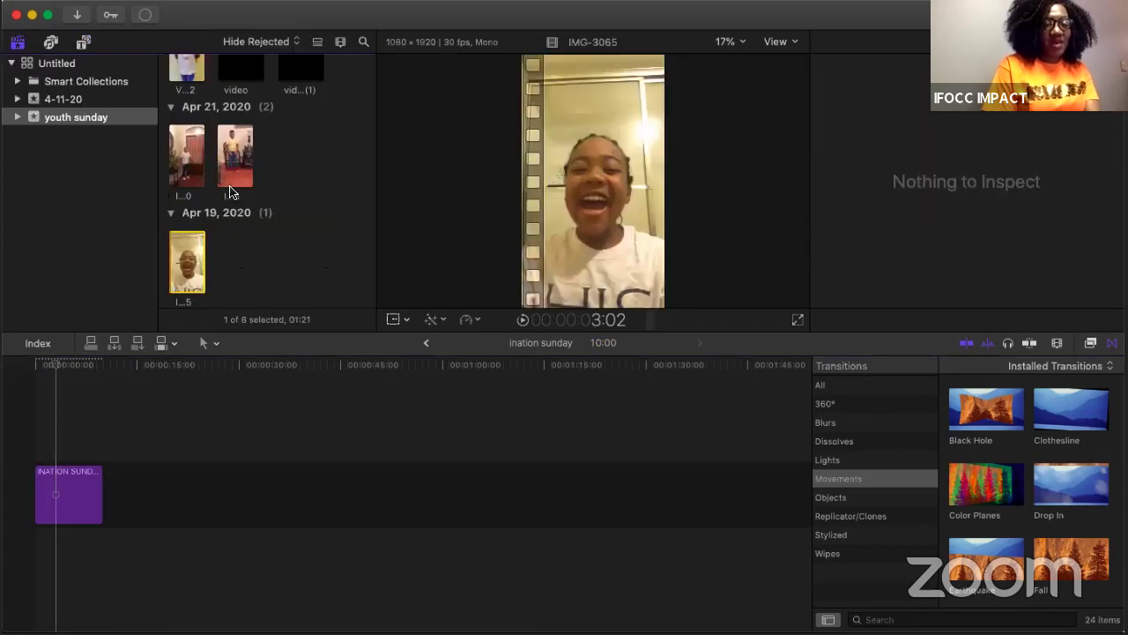
left_click(233, 181)
scroll(229, 168, "up", 2)
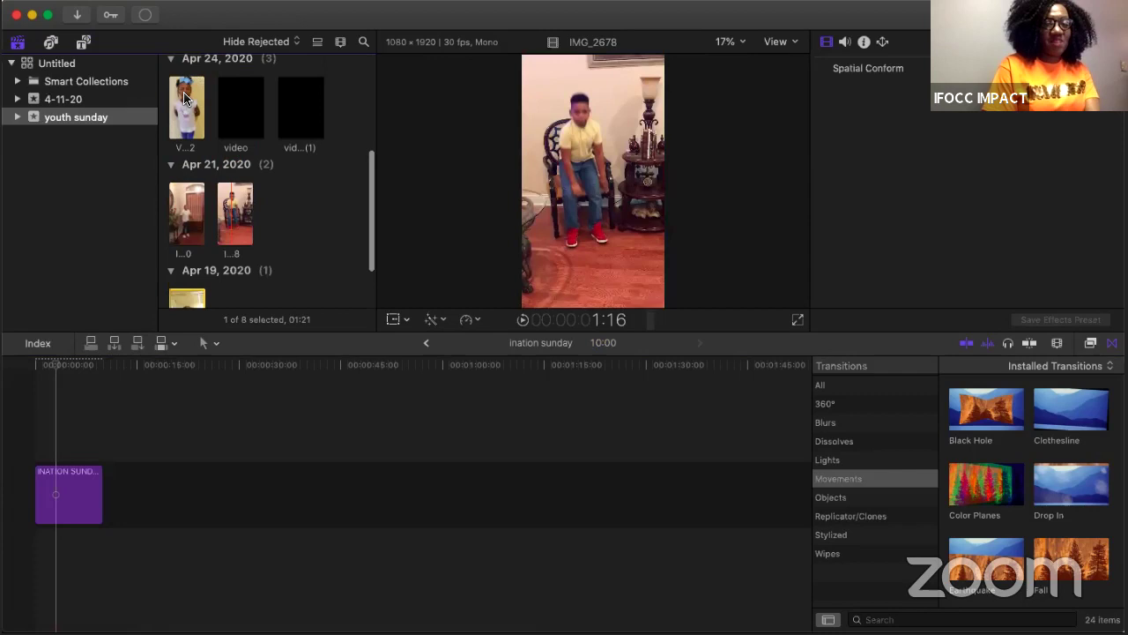
left_click(184, 98)
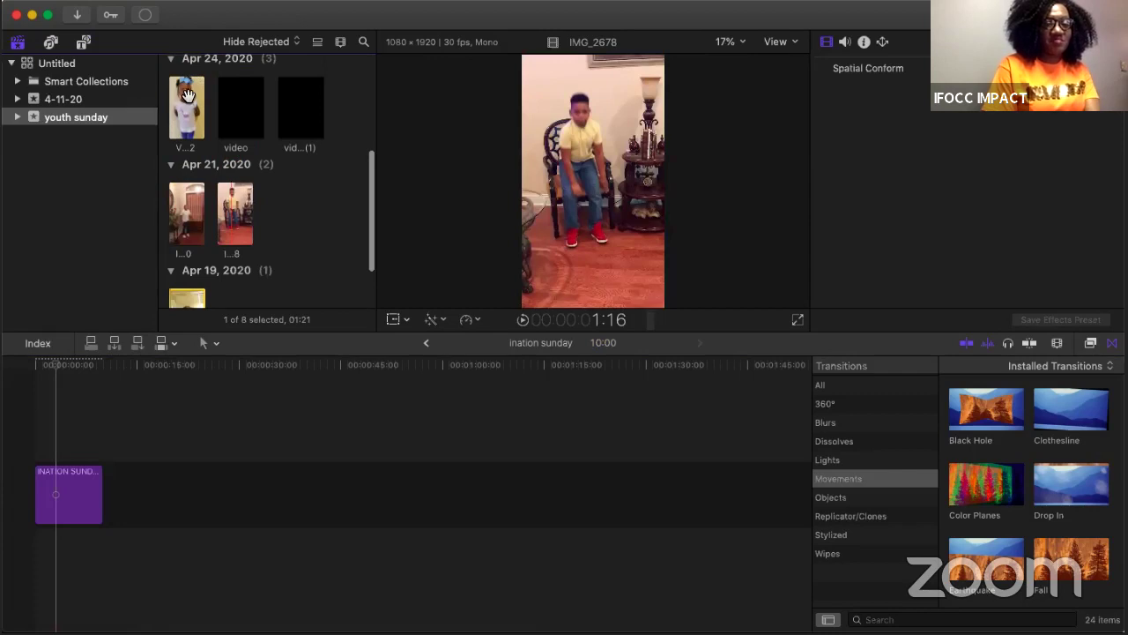
left_click_drag(189, 100, 56, 437)
left_click_drag(35, 539, 33, 557)
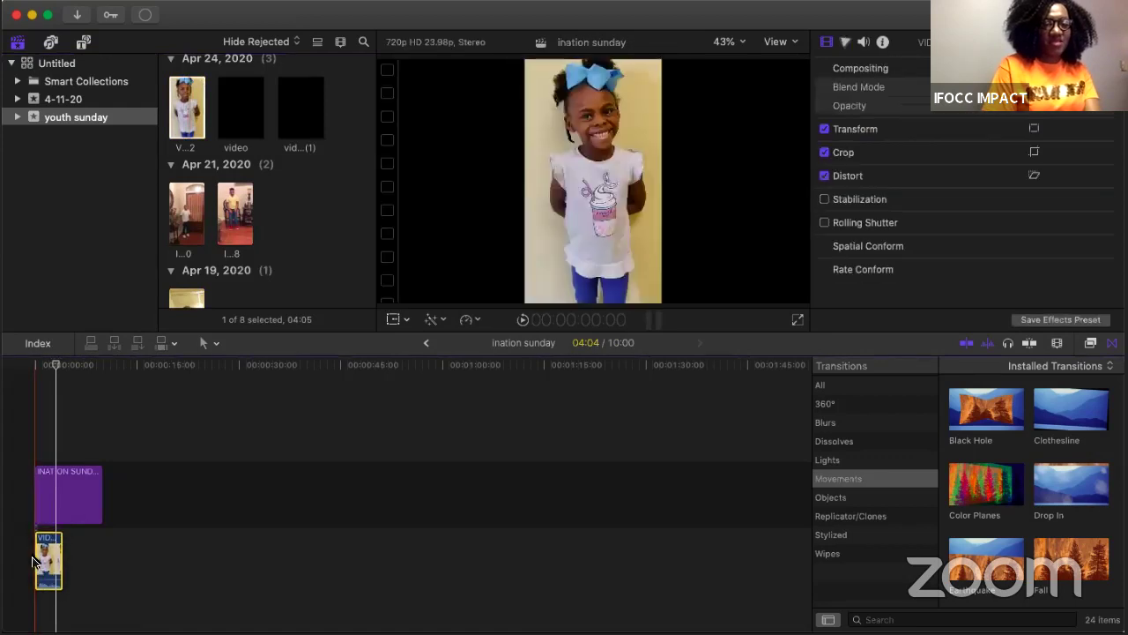
left_click(65, 503)
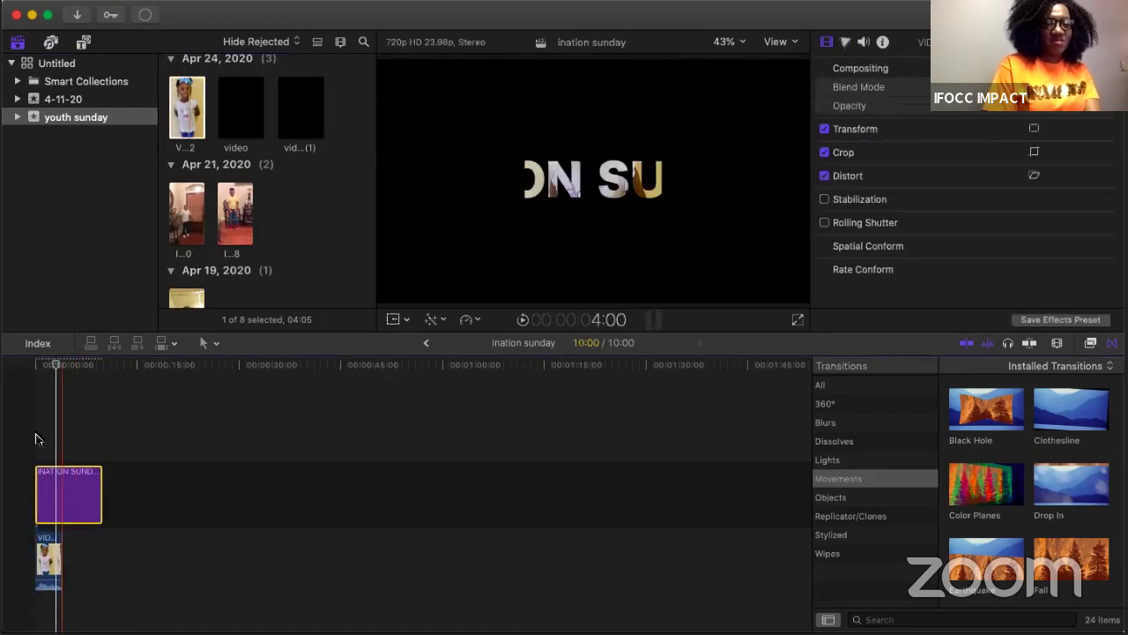
left_click(35, 438)
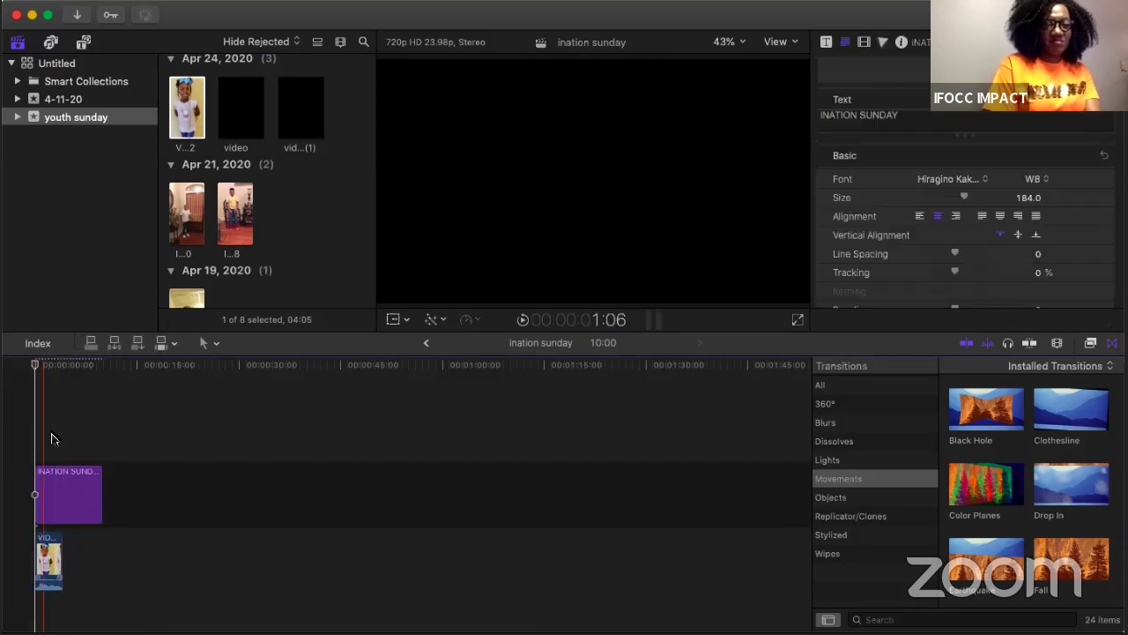
key("space")
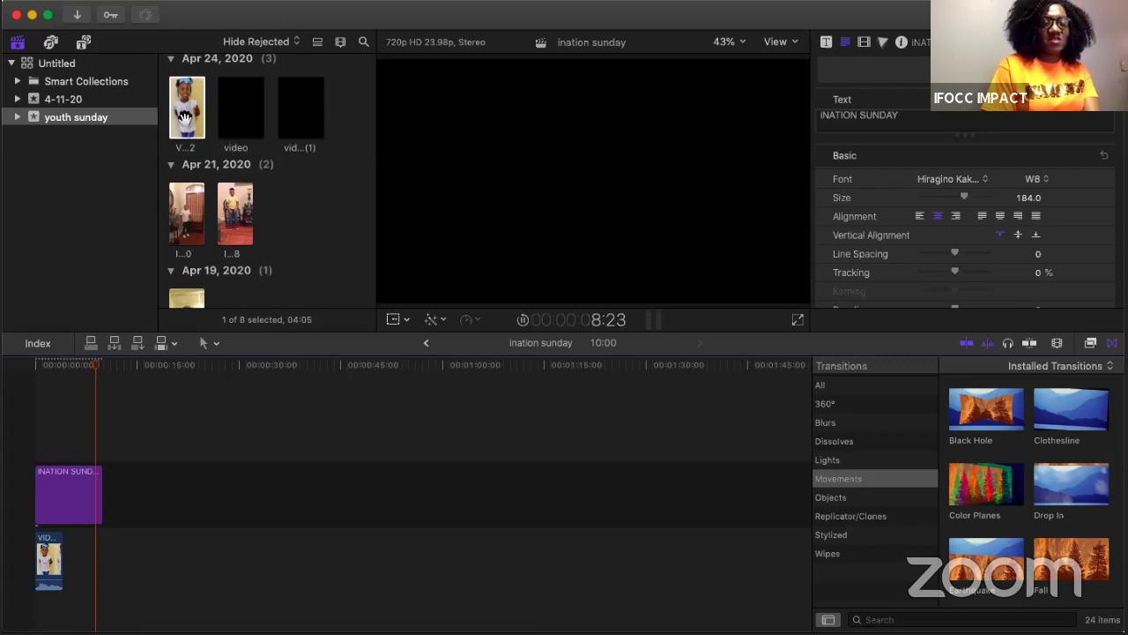
Step: Add two Apr 21 clips after the first video and play the project from the start
left_click(186, 198)
left_click_drag(186, 199, 66, 564)
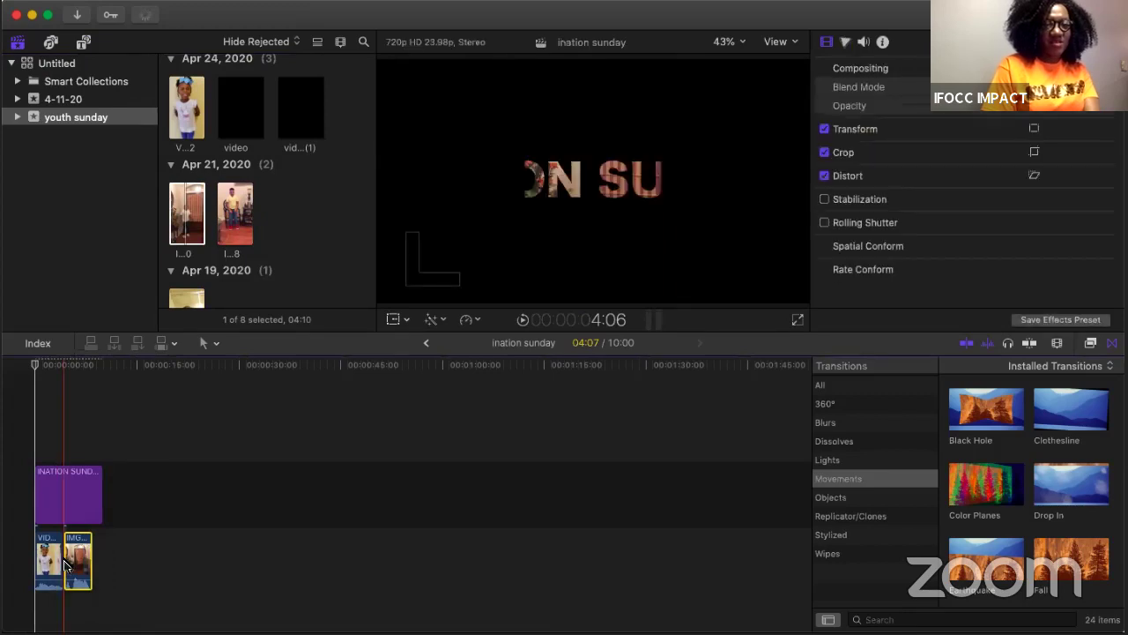
left_click_drag(235, 214, 99, 565)
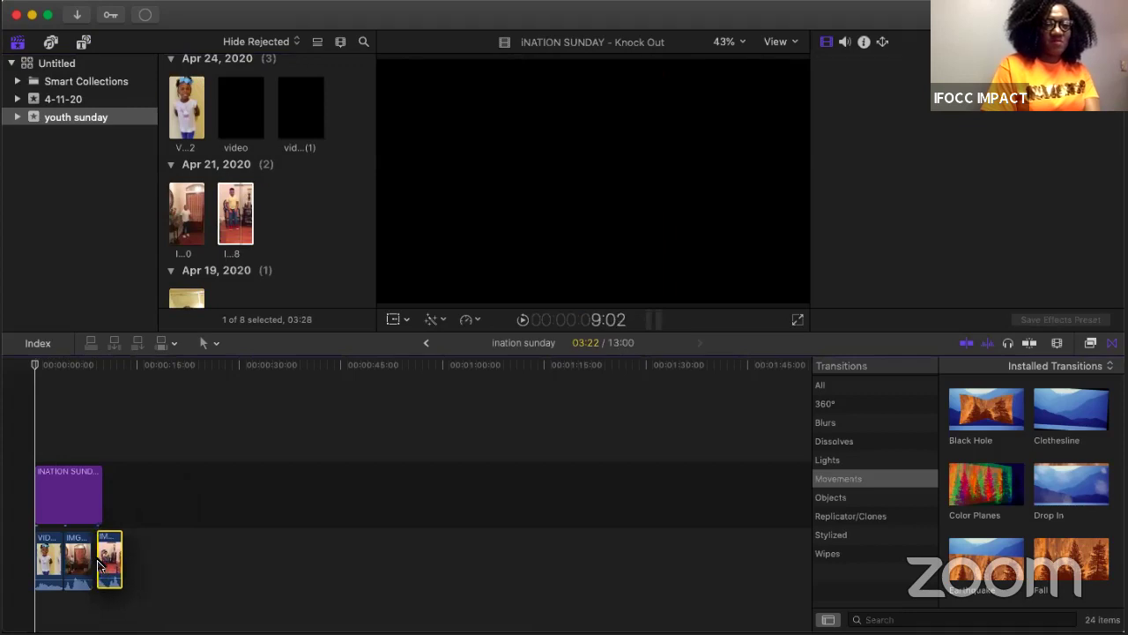
key("space")
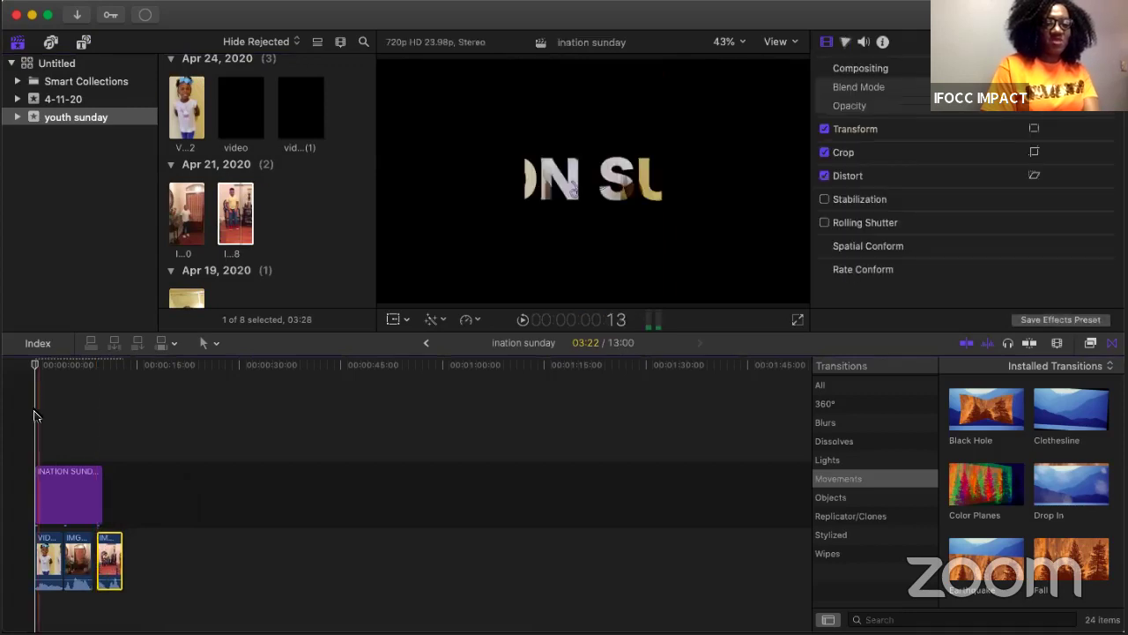
left_click(34, 416)
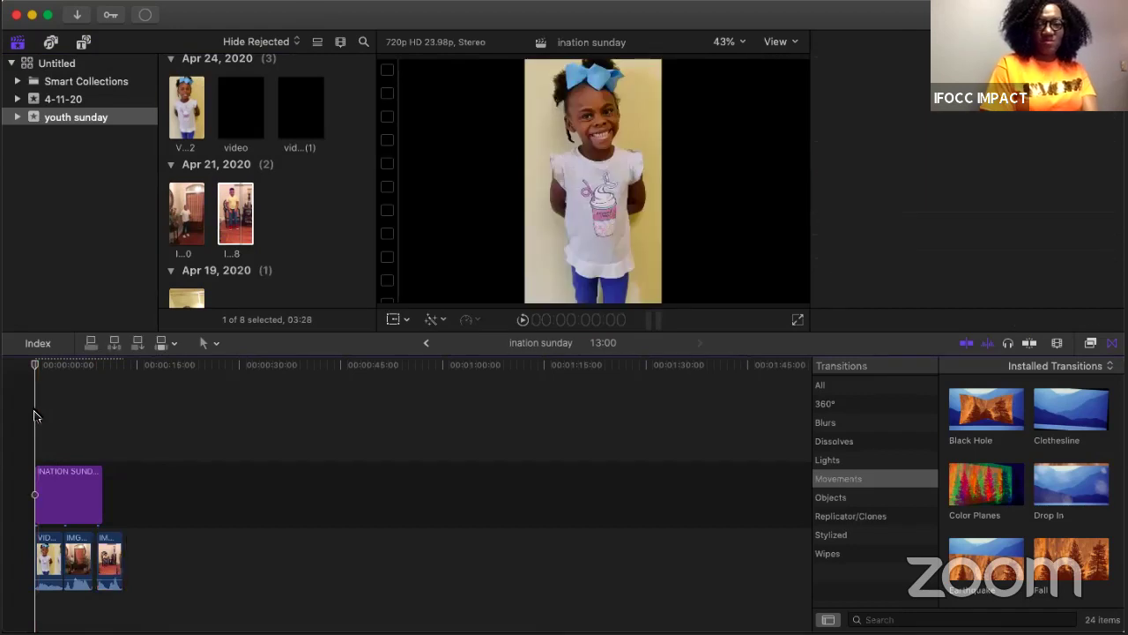
key("space")
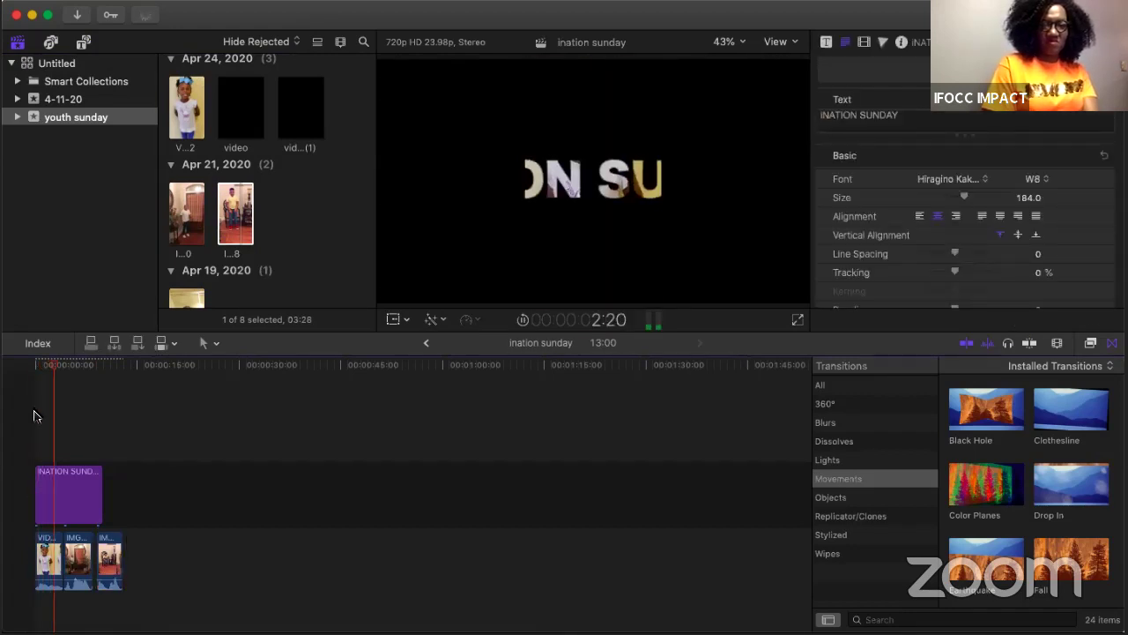
Step: Insert a line break before SUNDAY in the title text and preview the two-line title
key("space")
left_click(863, 114)
key("shift+Right")
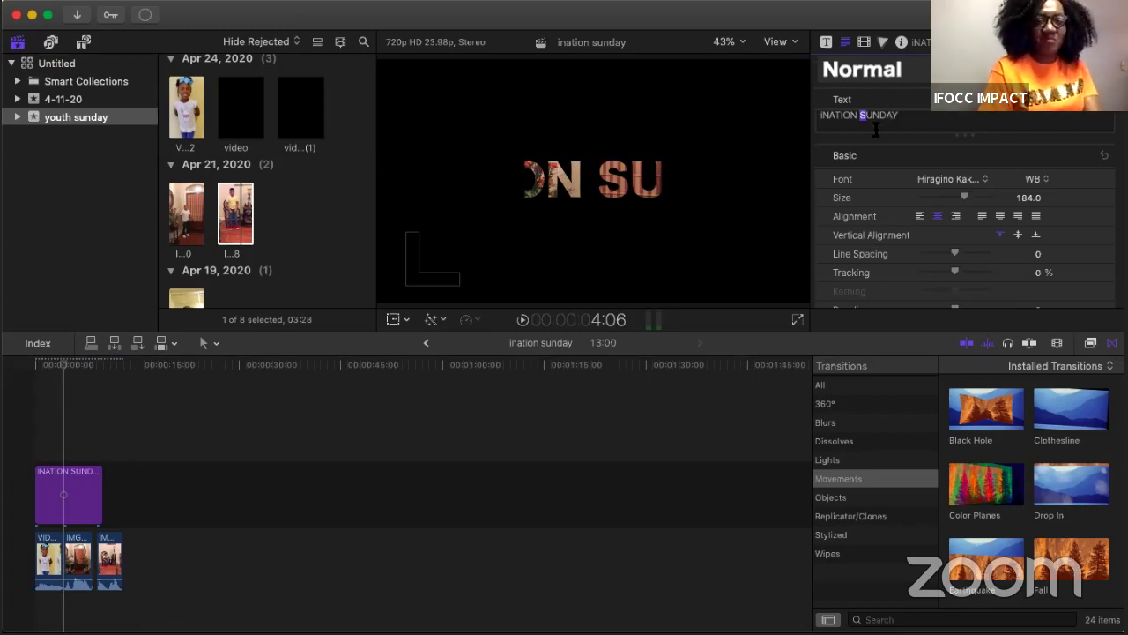
key("Left")
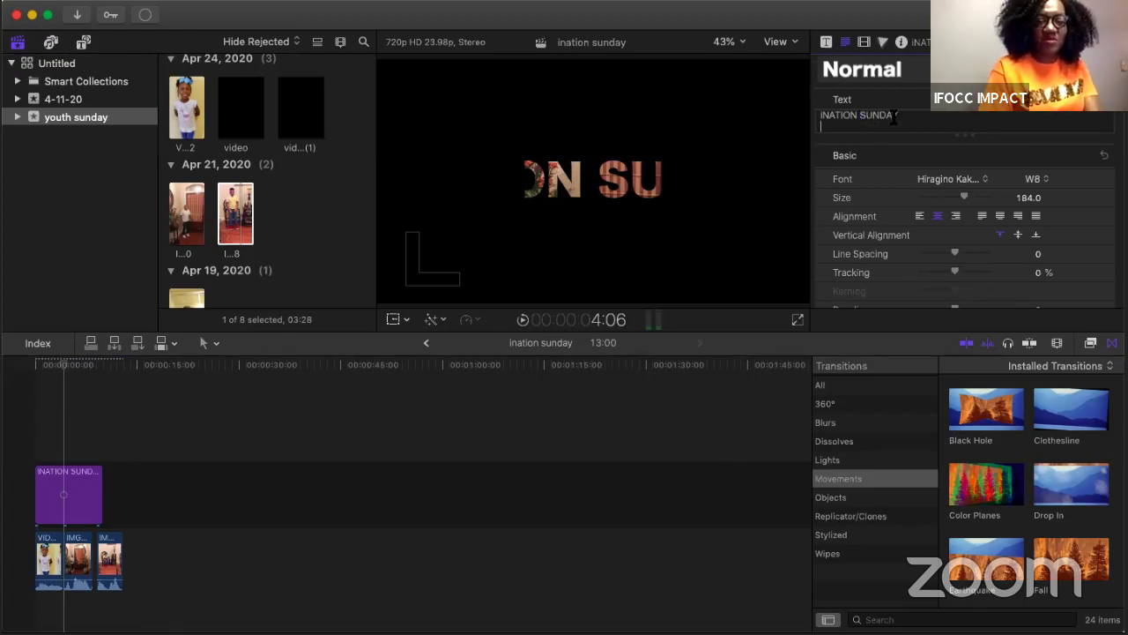
key("Return")
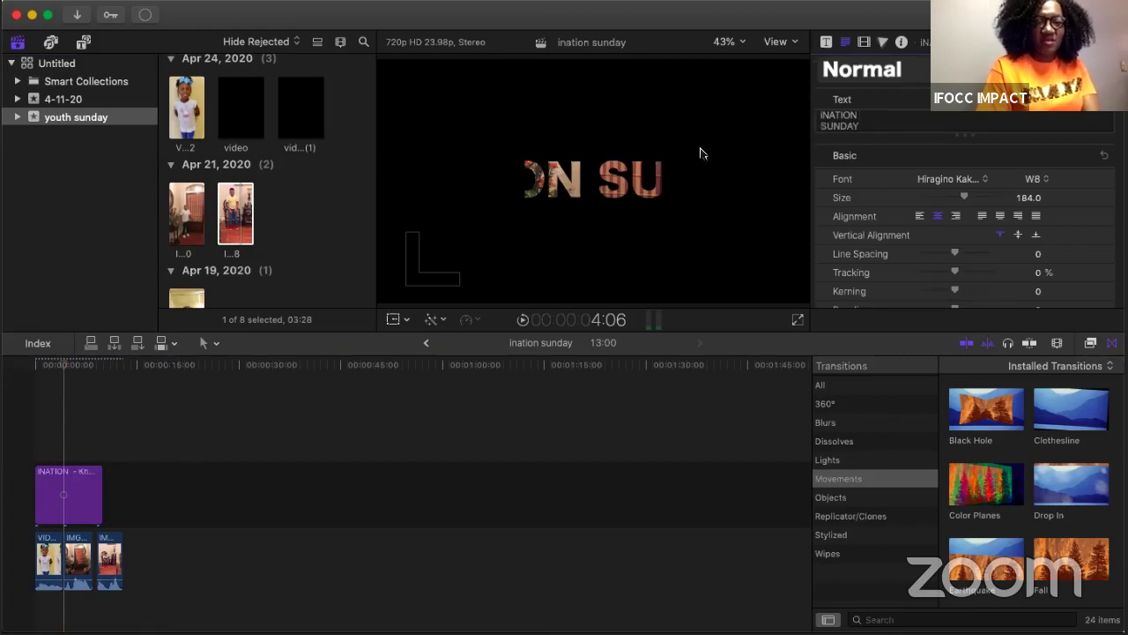
left_click(66, 440)
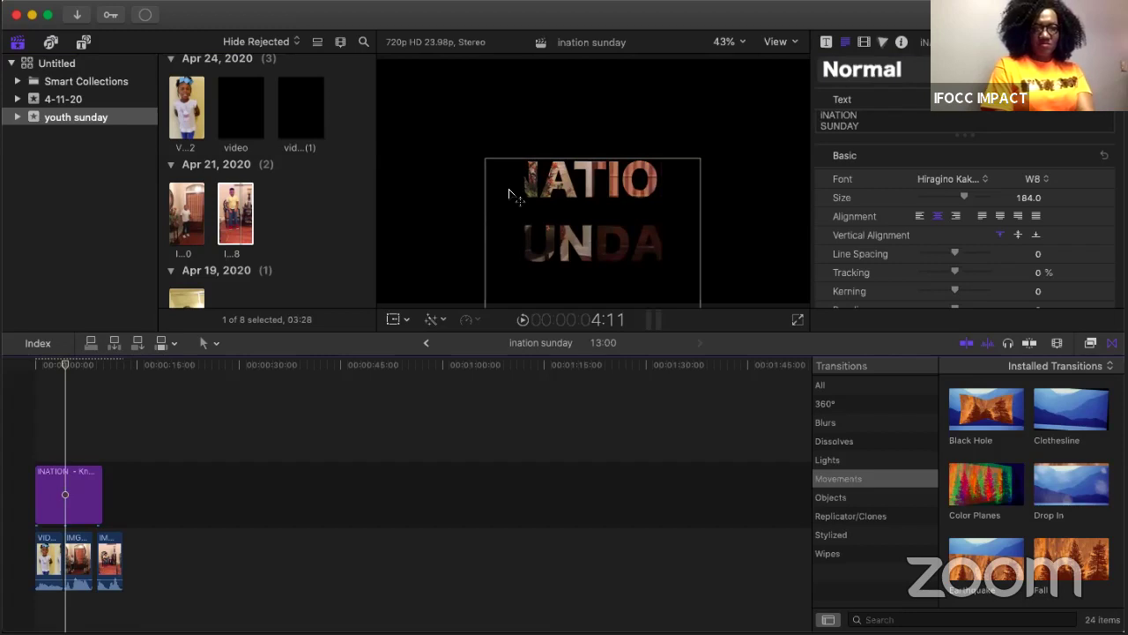
left_click(496, 192)
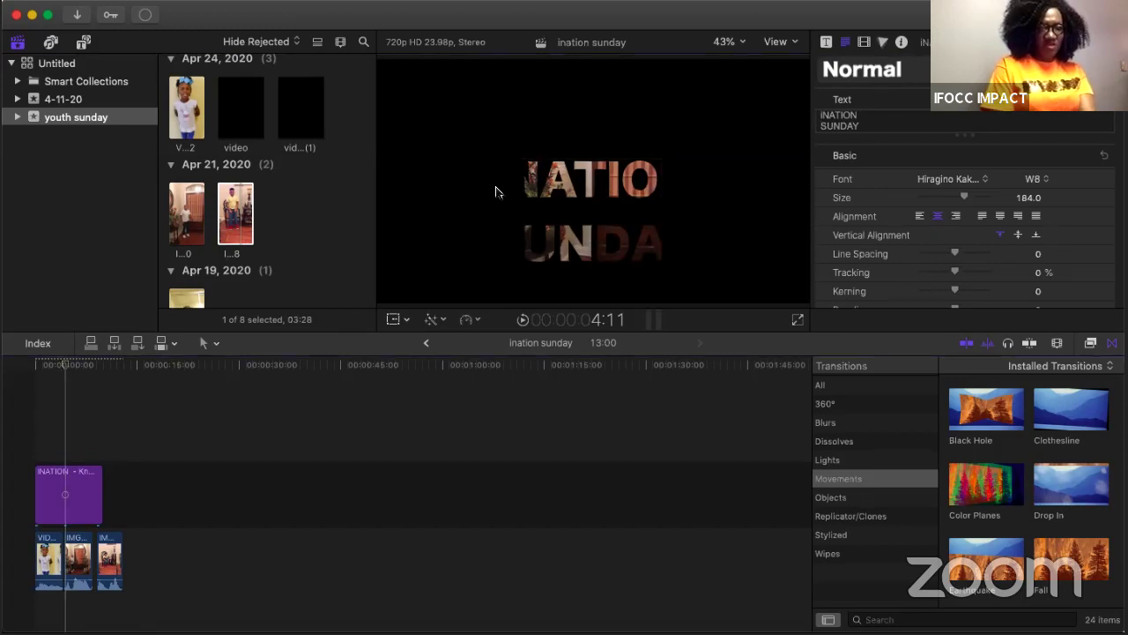
left_click(36, 406)
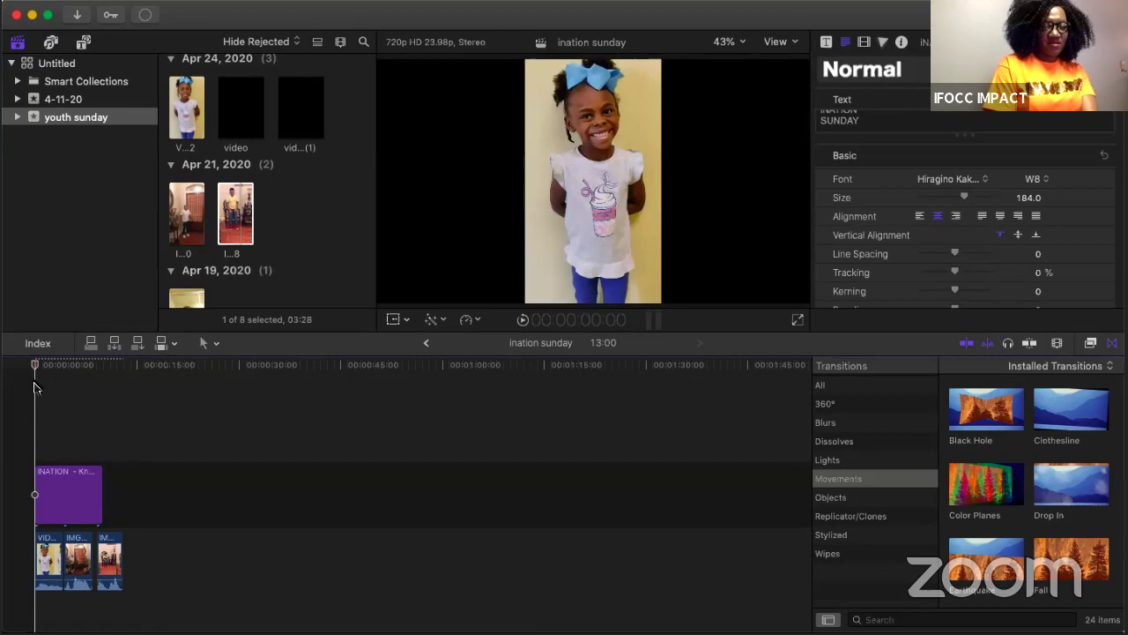
Step: Play the project, then extend the end of the last clip
key("space")
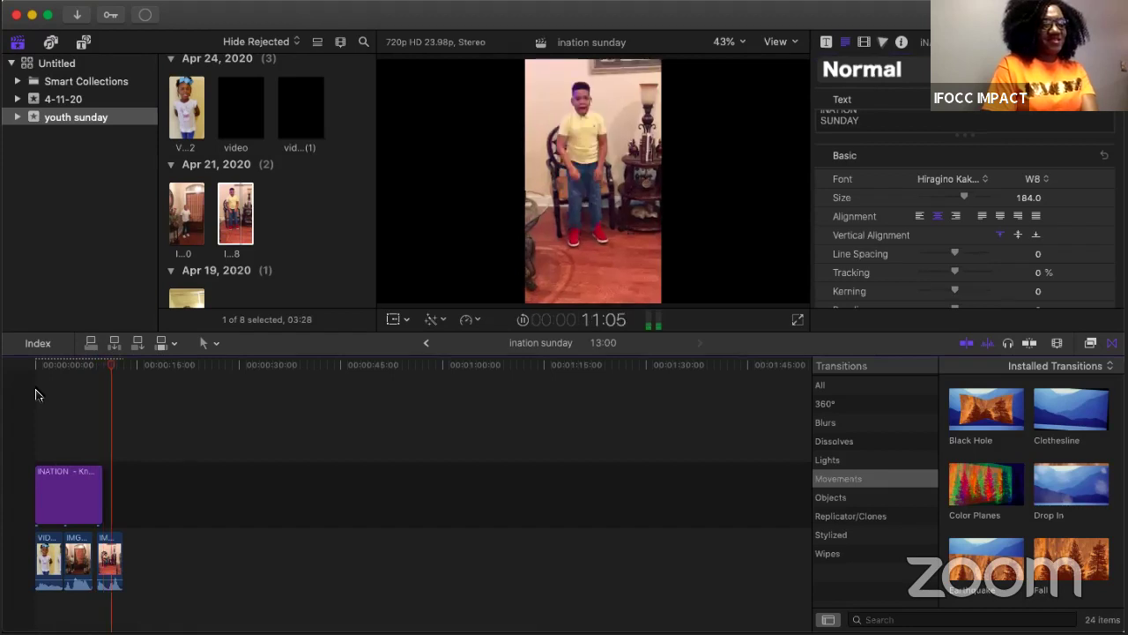
left_click(36, 394)
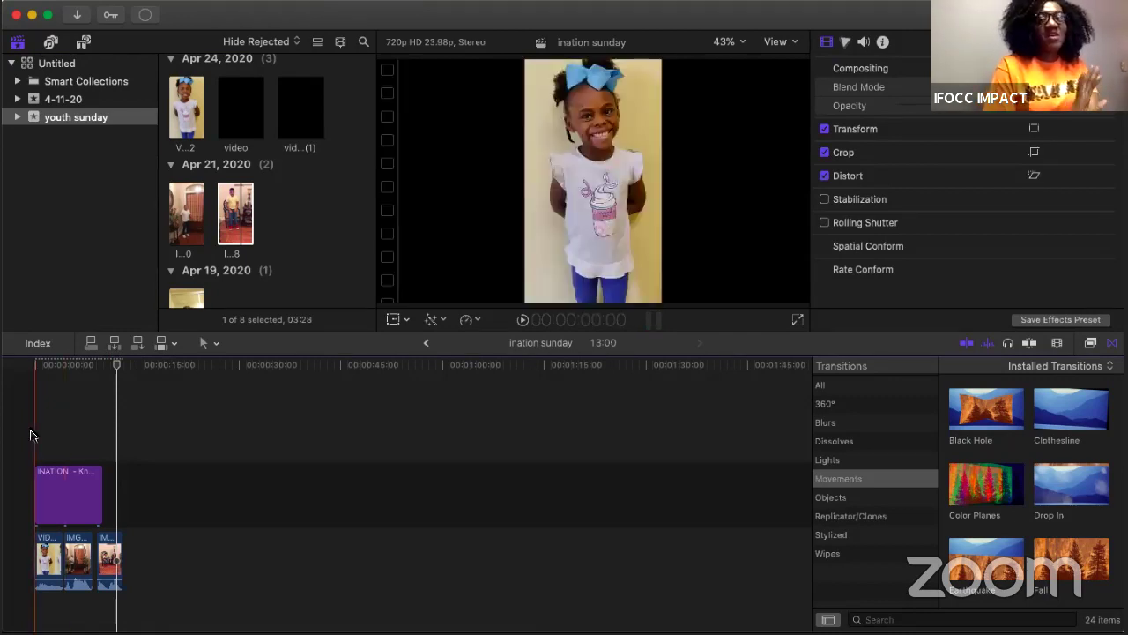
left_click(109, 546)
mouse_move(121, 551)
left_mouse_down()
mouse_move(93, 549)
mouse_move(126, 603)
mouse_move(131, 550)
left_mouse_up()
Step: Move IMG_2660 into the storyline as the middle clip and lower its volume to -49 dB
left_click(57, 555)
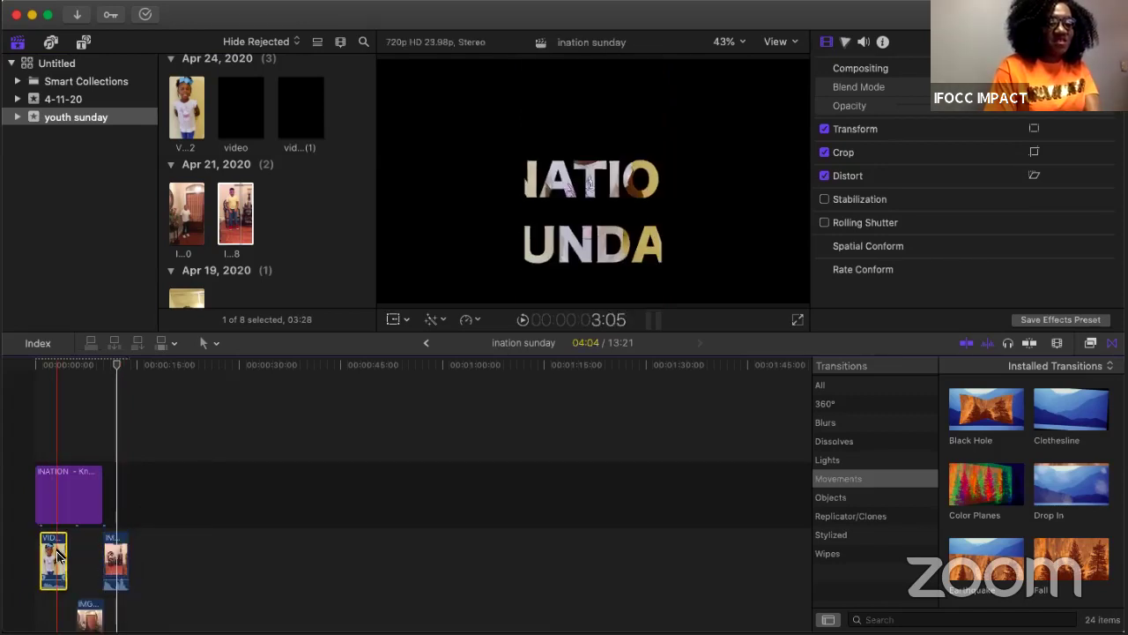
left_click(93, 610)
left_click_drag(93, 552, 92, 541)
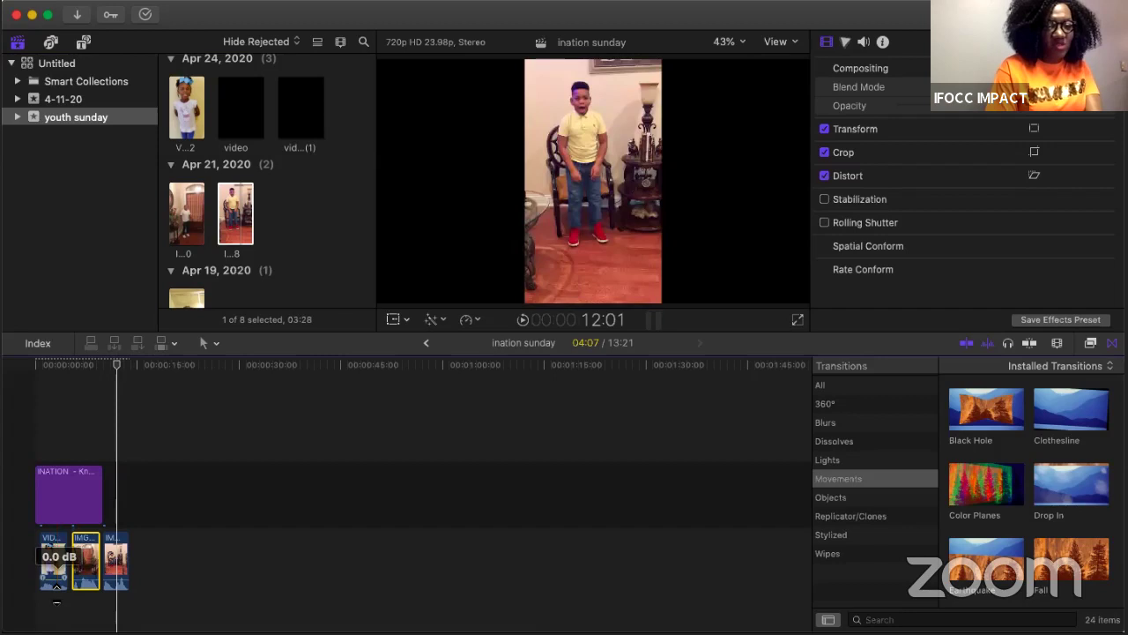
left_click_drag(88, 543, 88, 596)
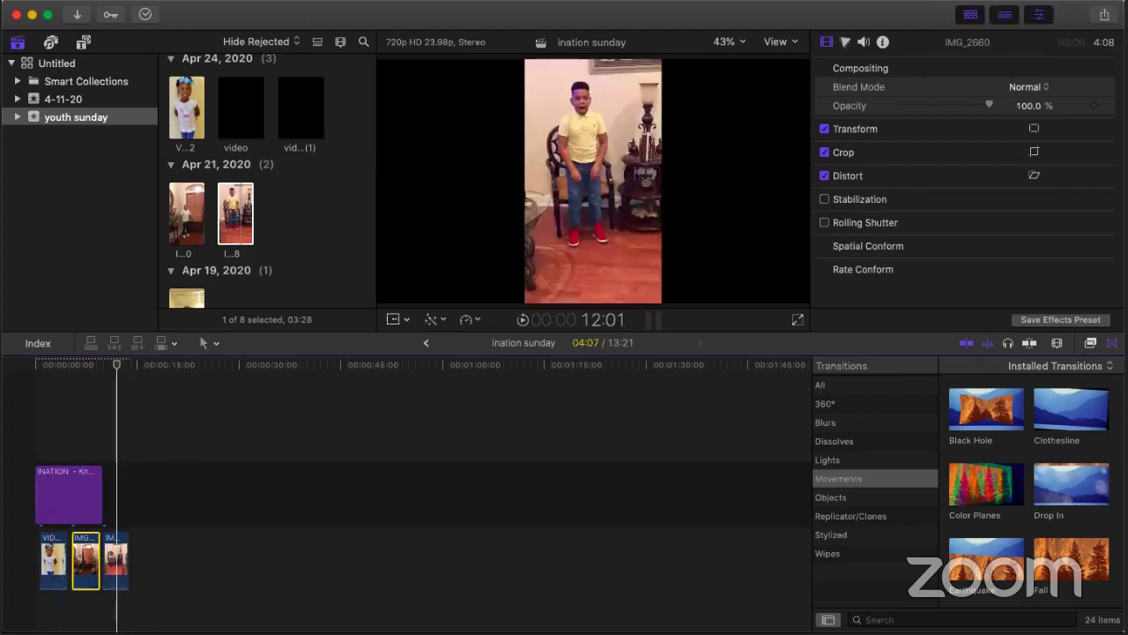
Step: Undo the volume adjustment on the IMG_2660 clip from the Edit menu
left_click(196, 0)
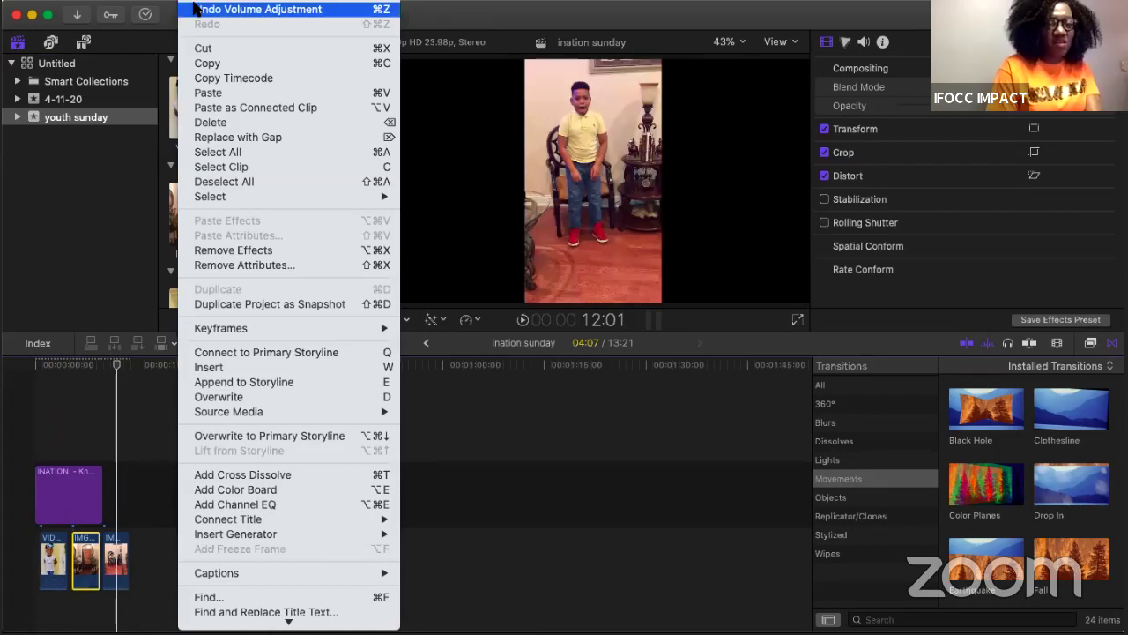
left_click(195, 9)
left_click(195, 9)
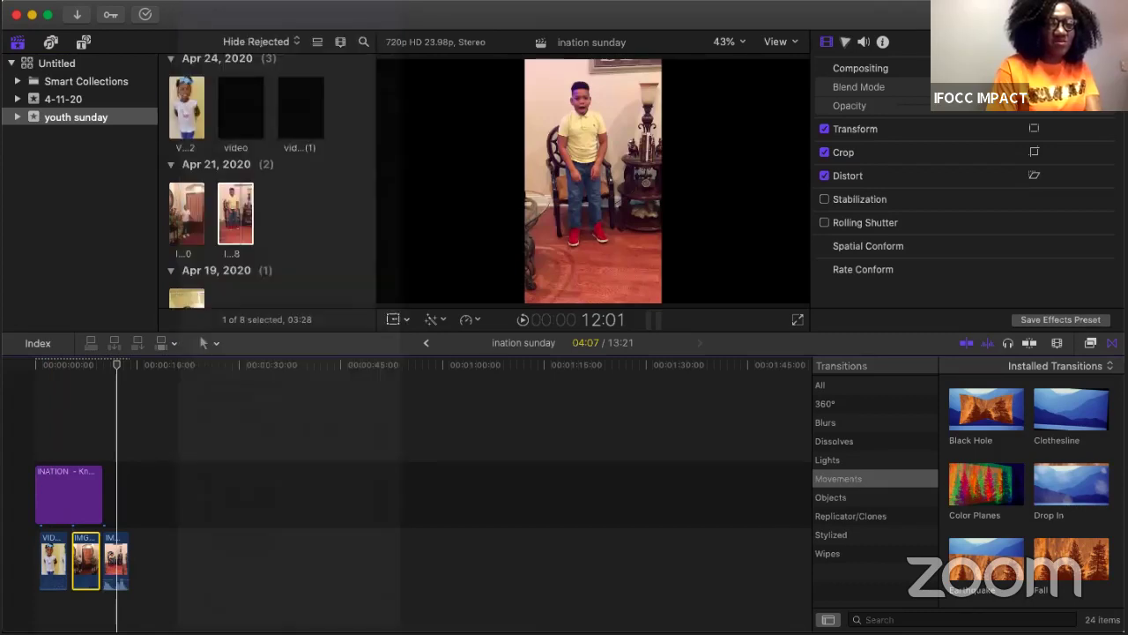
left_click(195, 2)
left_click(196, 9)
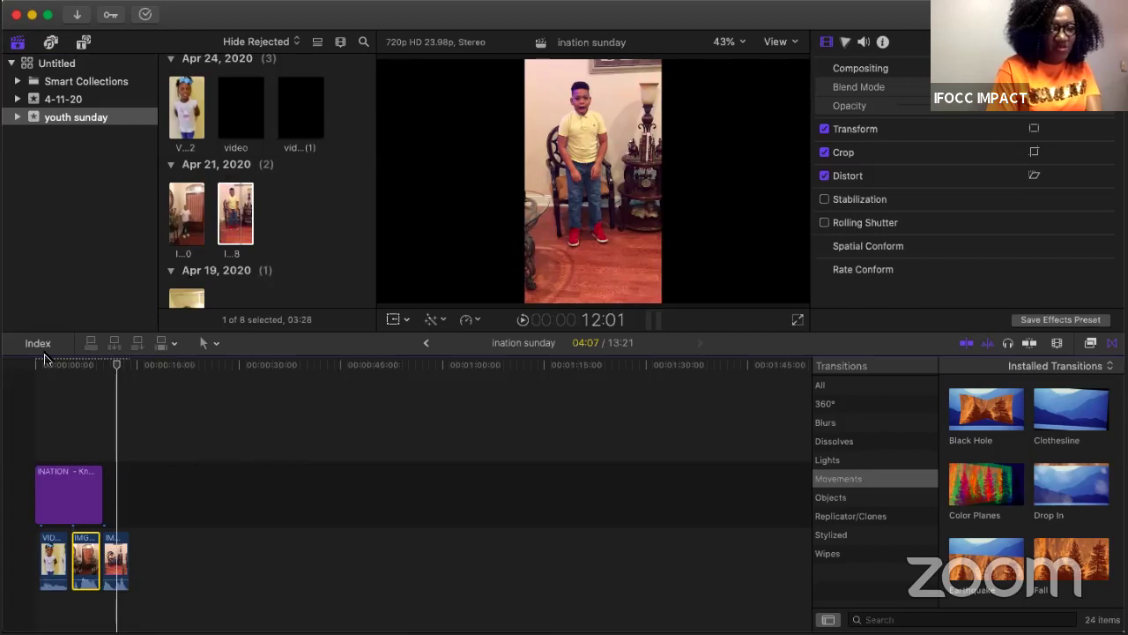
Step: Raise the first clip's volume to 12 dB, then drag it down to -∞ dB for silence
left_click(56, 591)
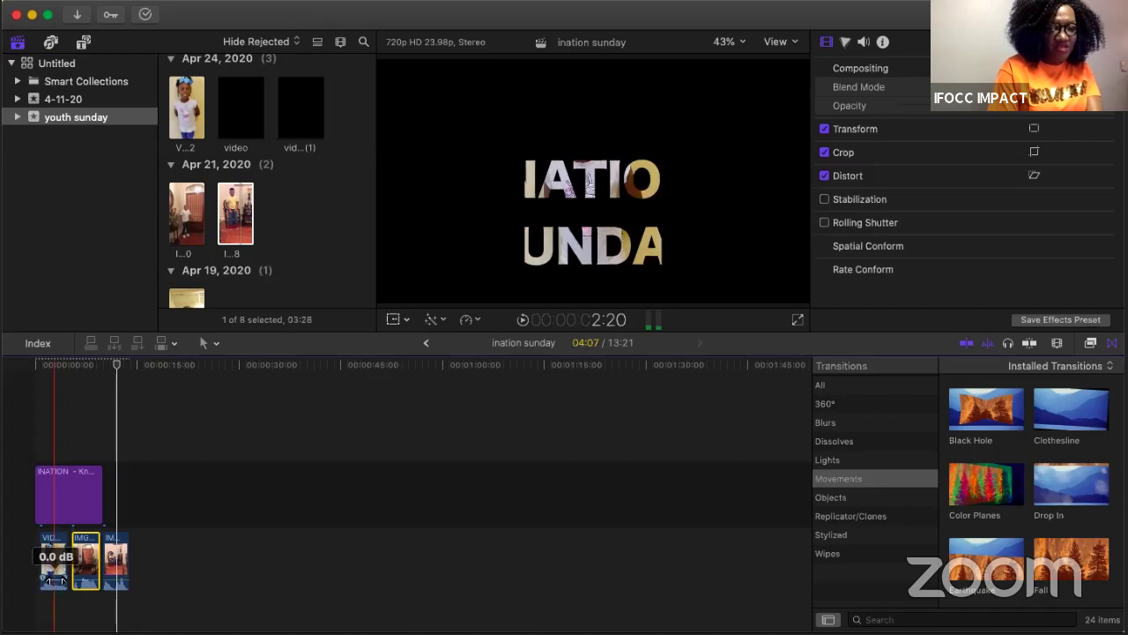
left_click(122, 572)
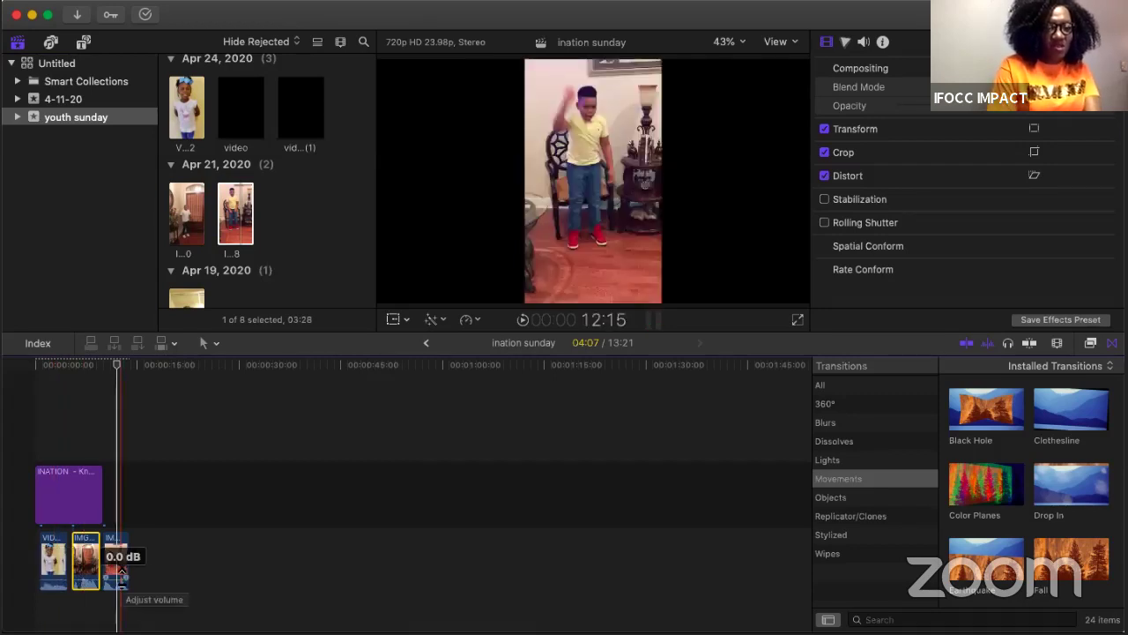
left_click_drag(51, 579, 51, 571)
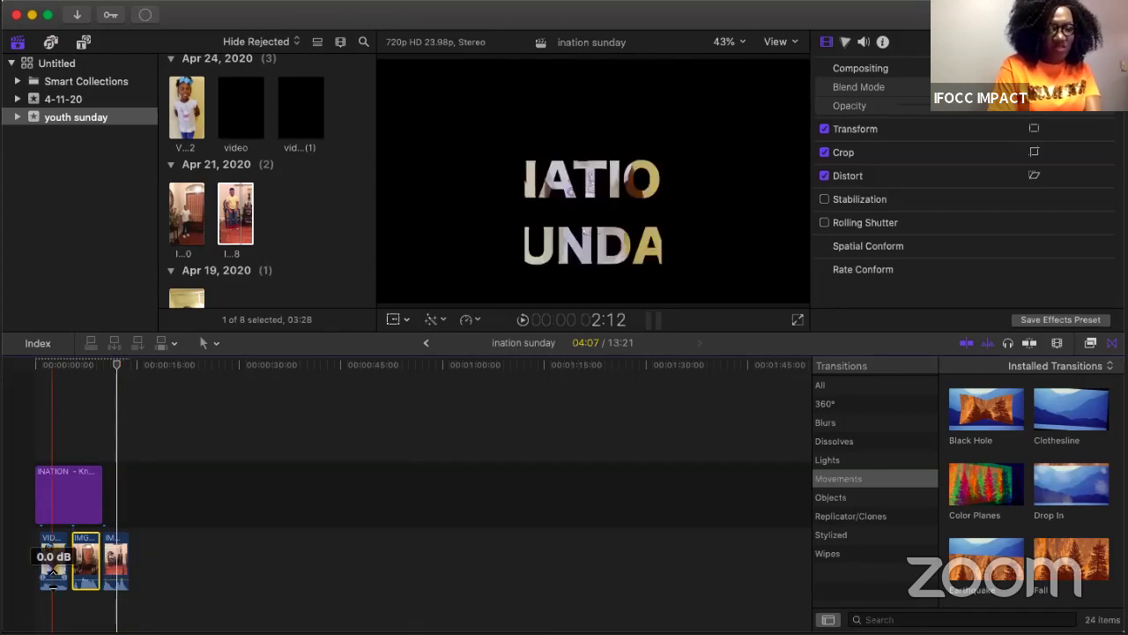
left_click(51, 573)
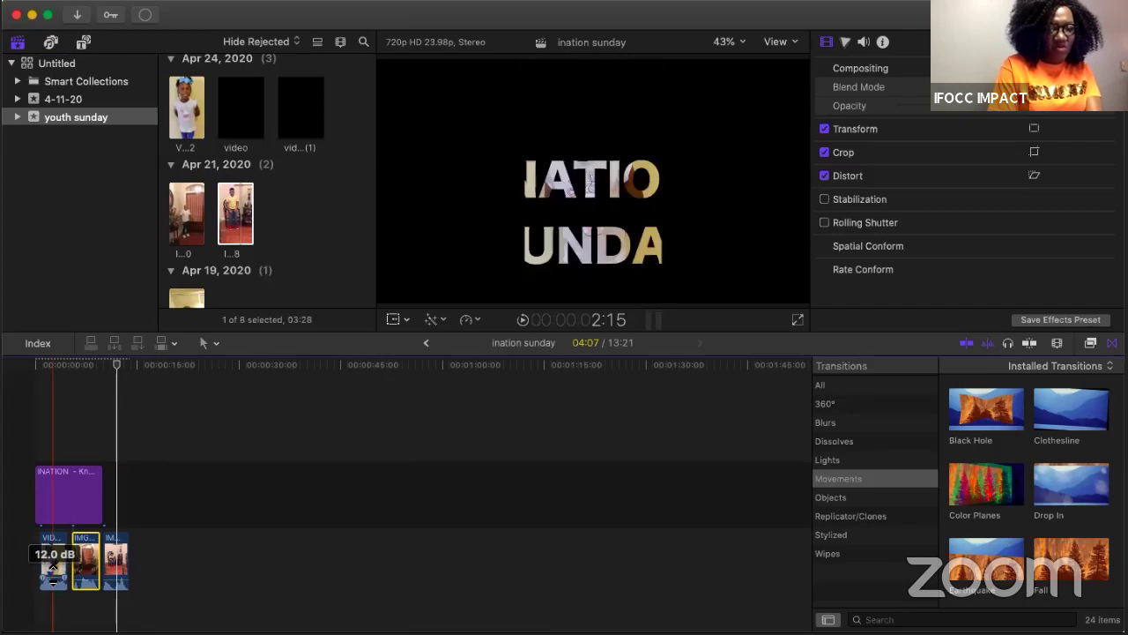
left_click_drag(51, 573, 113, 597)
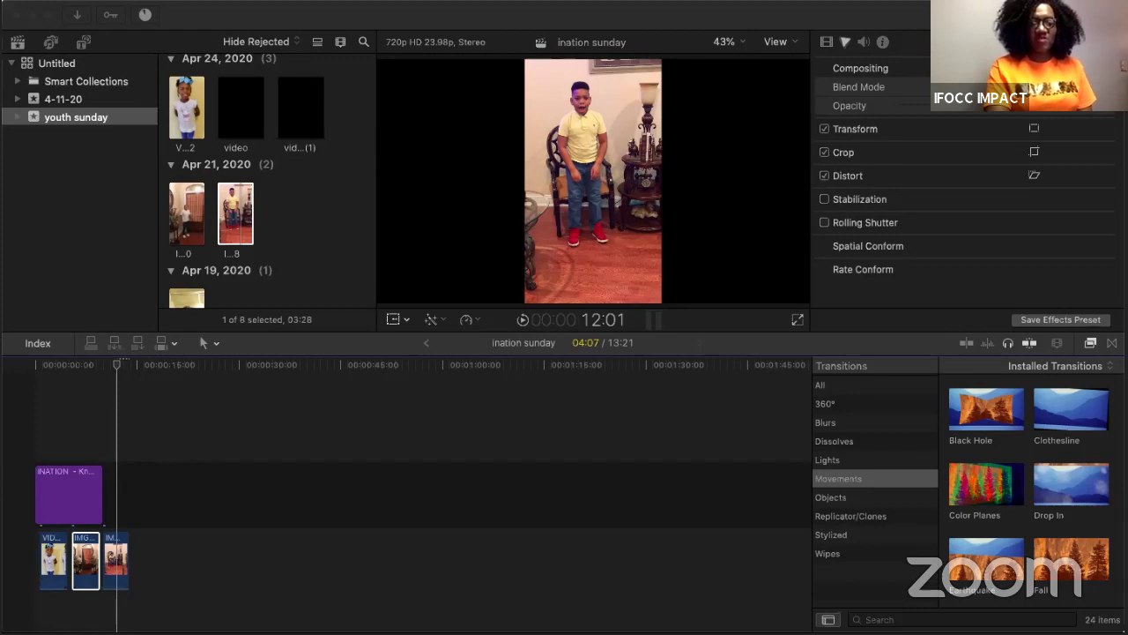
key("super+Tab")
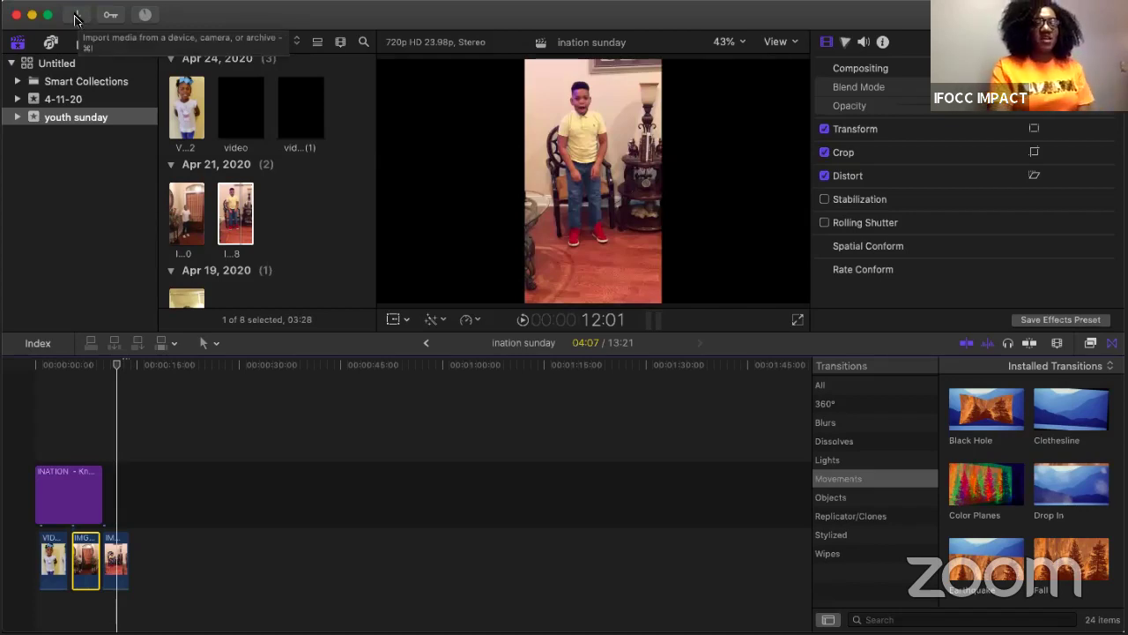
Step: Import the WHEAT BACKGROUND movie from Downloads, sorting by Content Created newest first
left_click(76, 17)
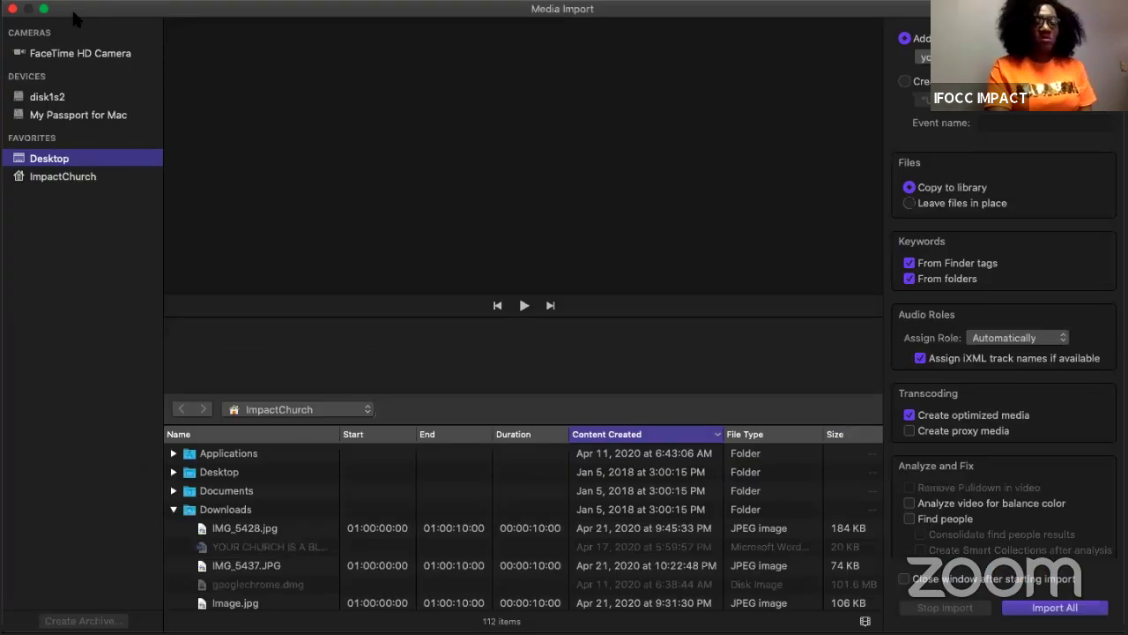
left_click(641, 434)
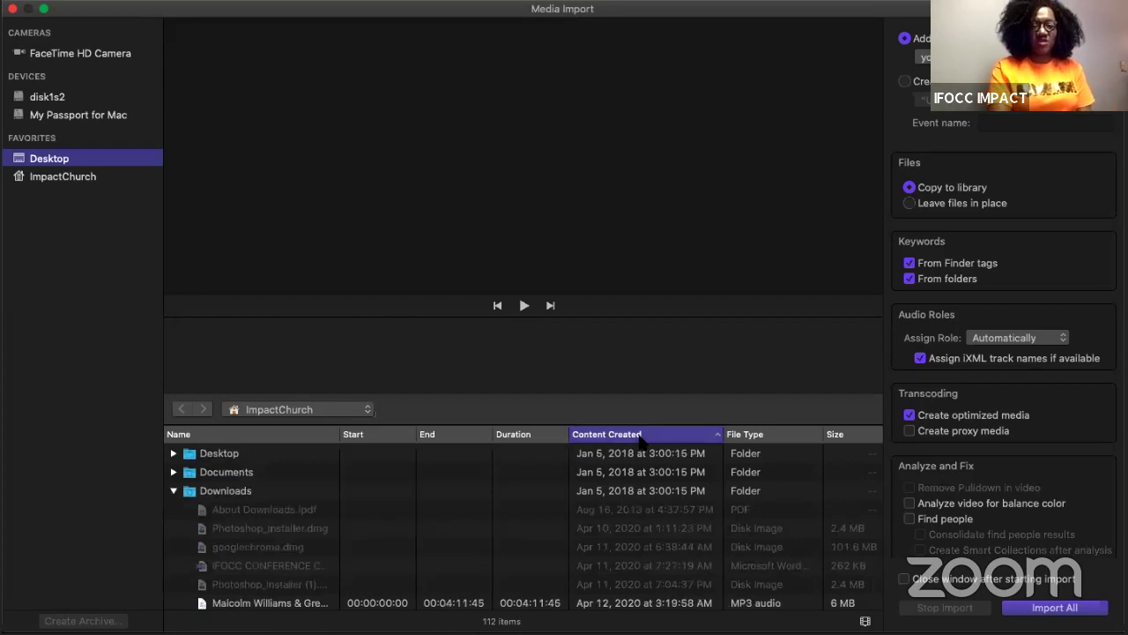
left_click(641, 435)
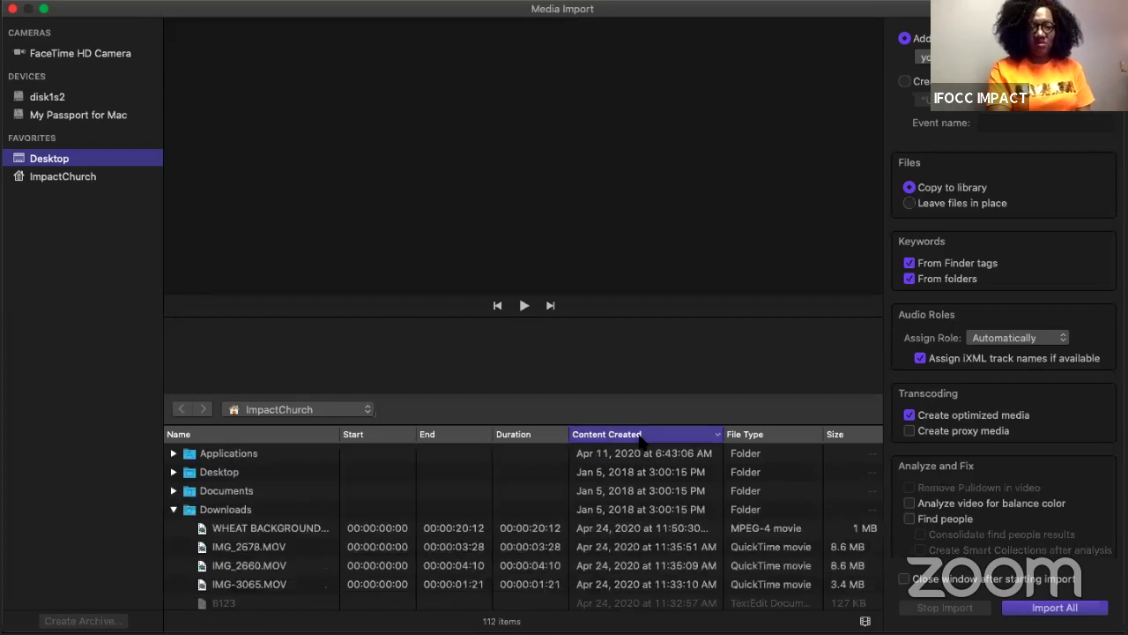
left_click(275, 528)
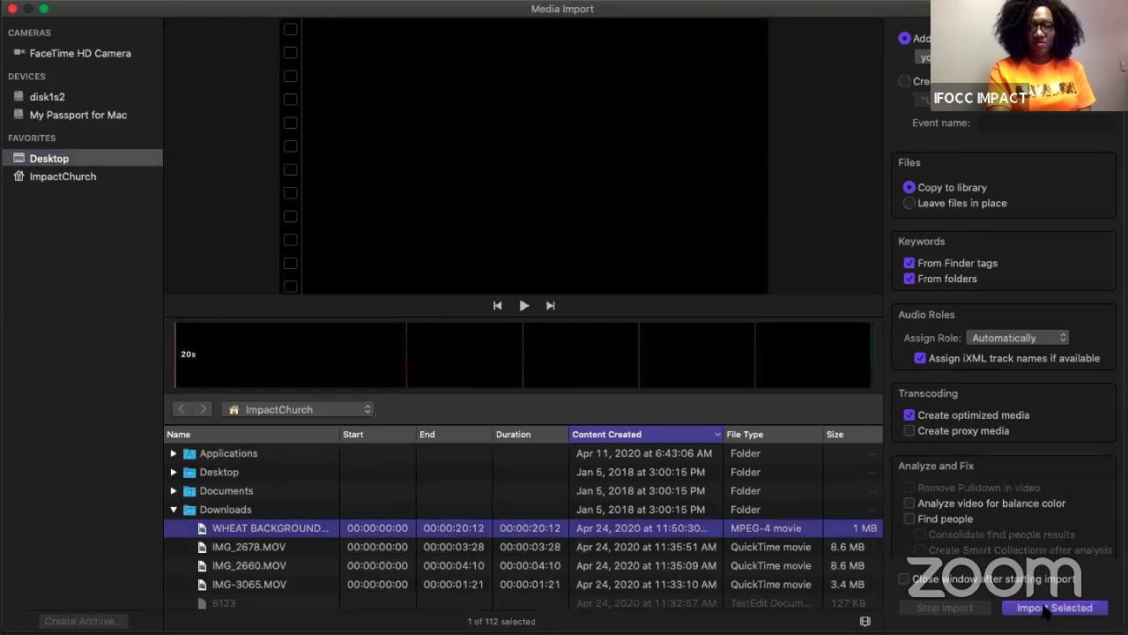
left_click(1027, 609)
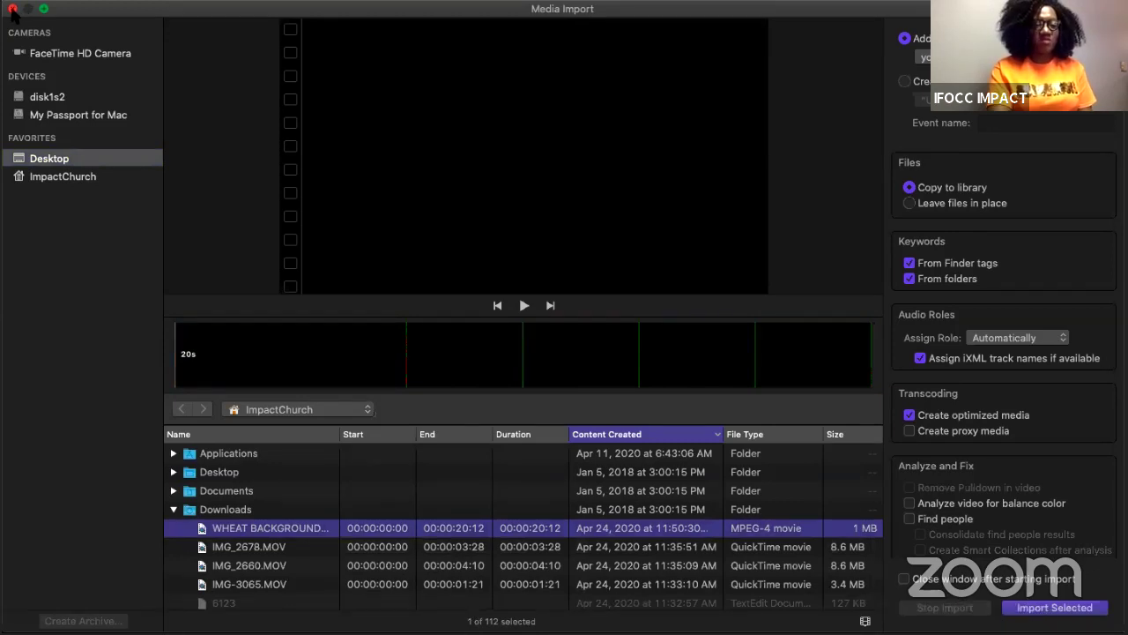
left_click(13, 9)
Step: Play the WHEAT BACKGROUND clip in the browser, then return the viewer to the ination sunday project
scroll(287, 199, "up", 3)
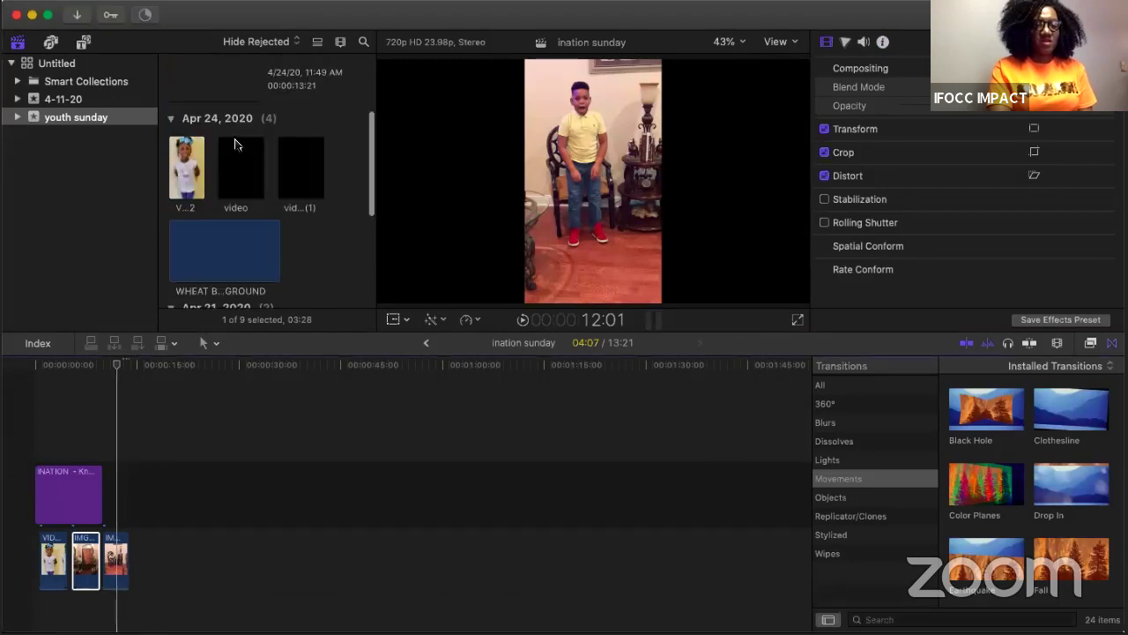
scroll(240, 238, "down", 3)
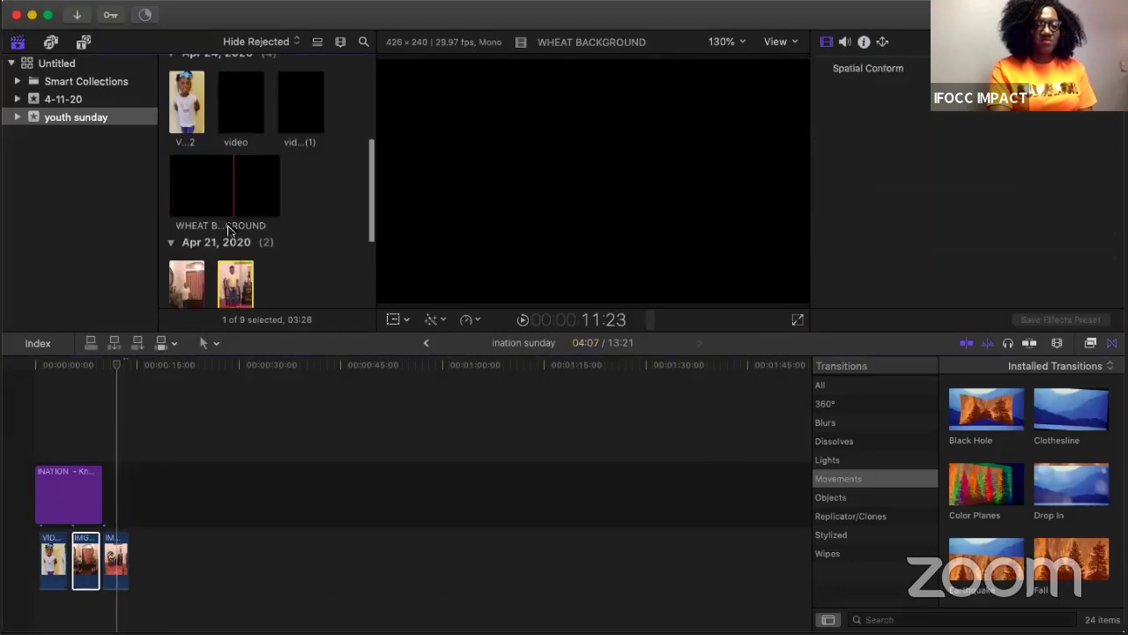
left_click(205, 141)
key("space")
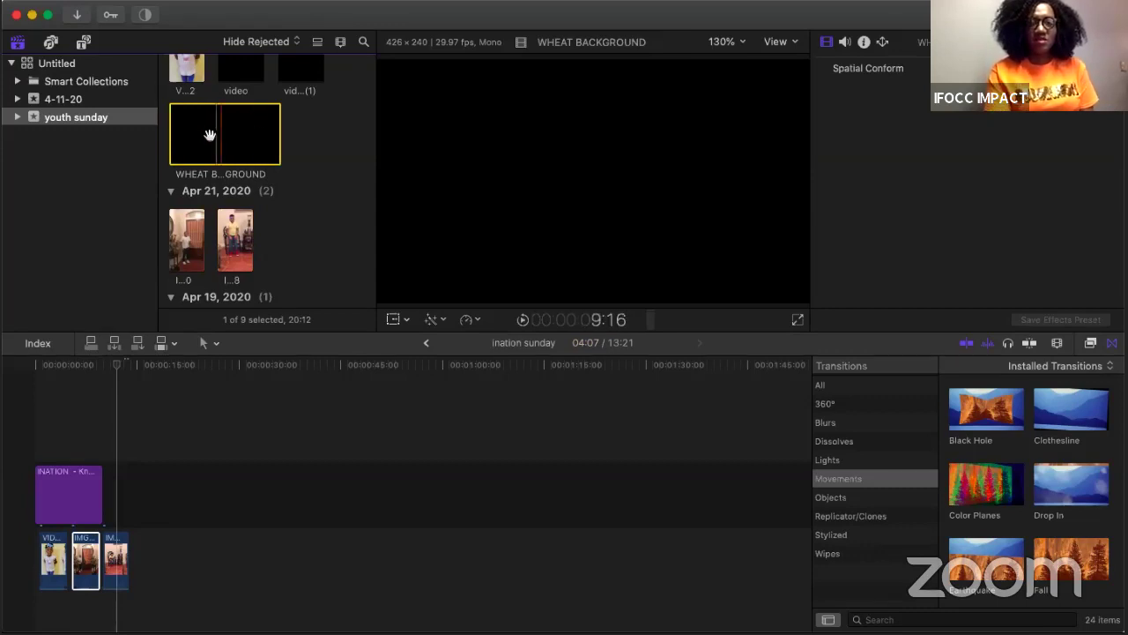
left_click(518, 454)
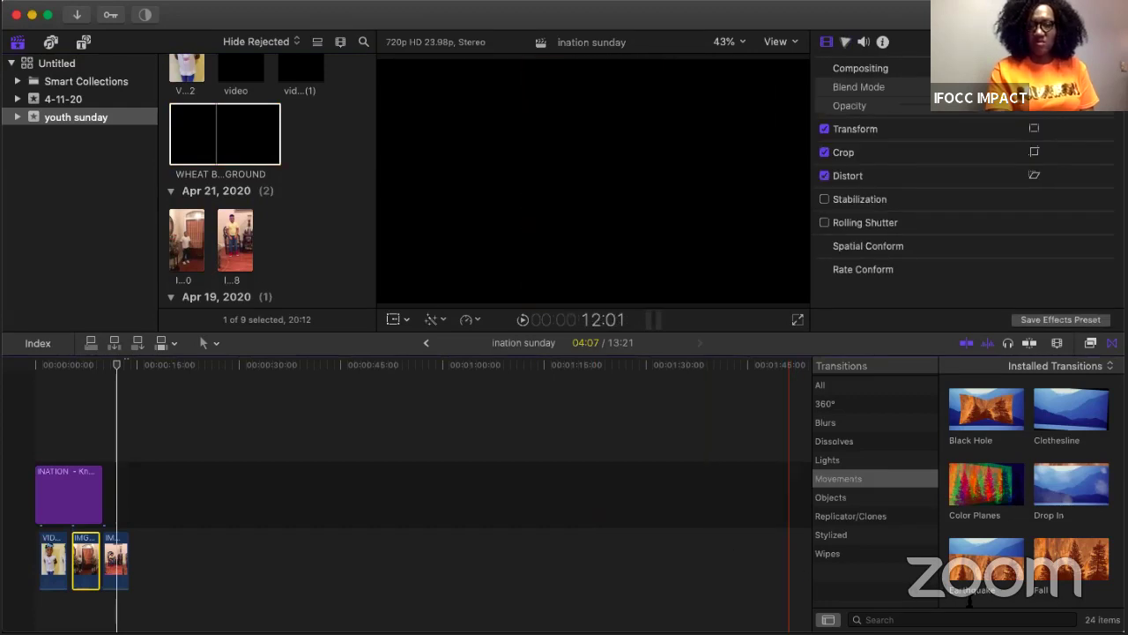
left_click(76, 15)
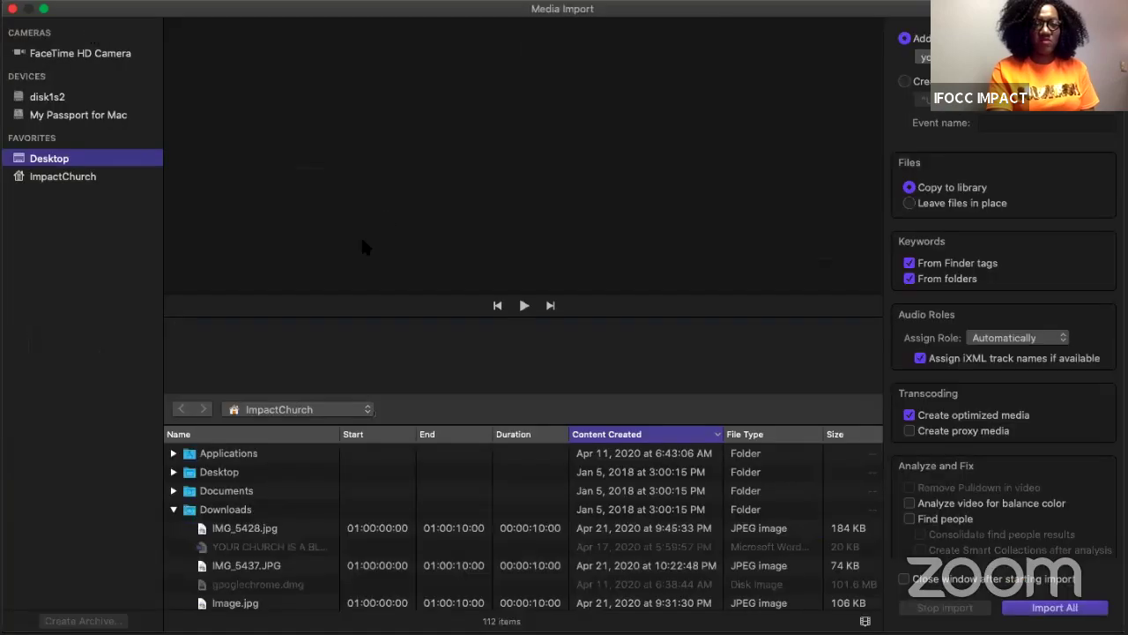
left_click(613, 433)
left_click(613, 434)
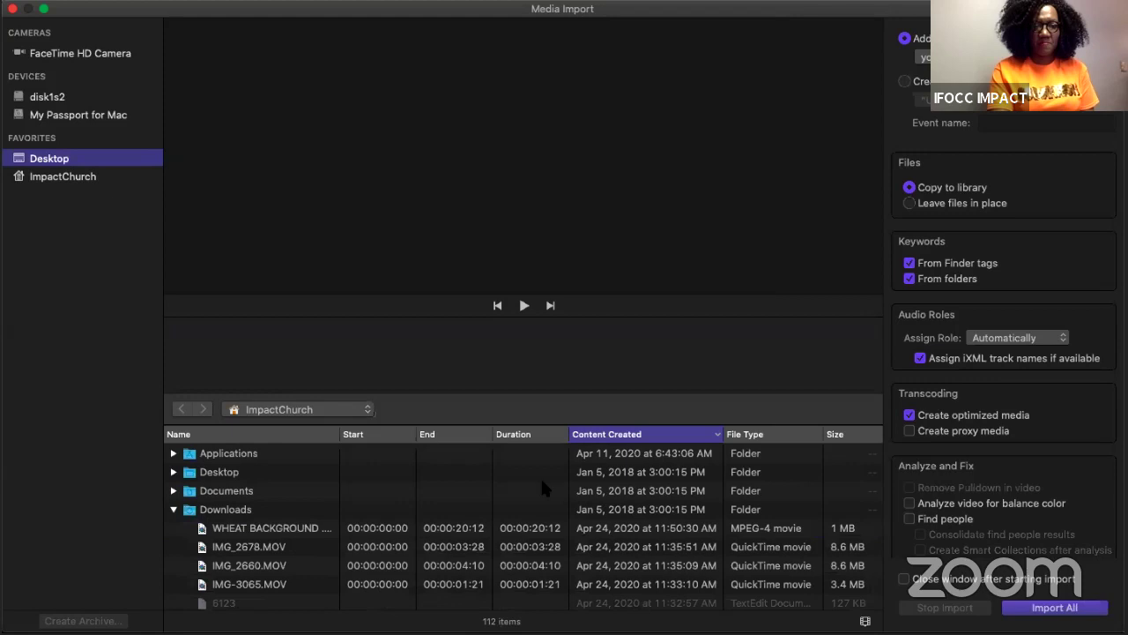
left_click(483, 528)
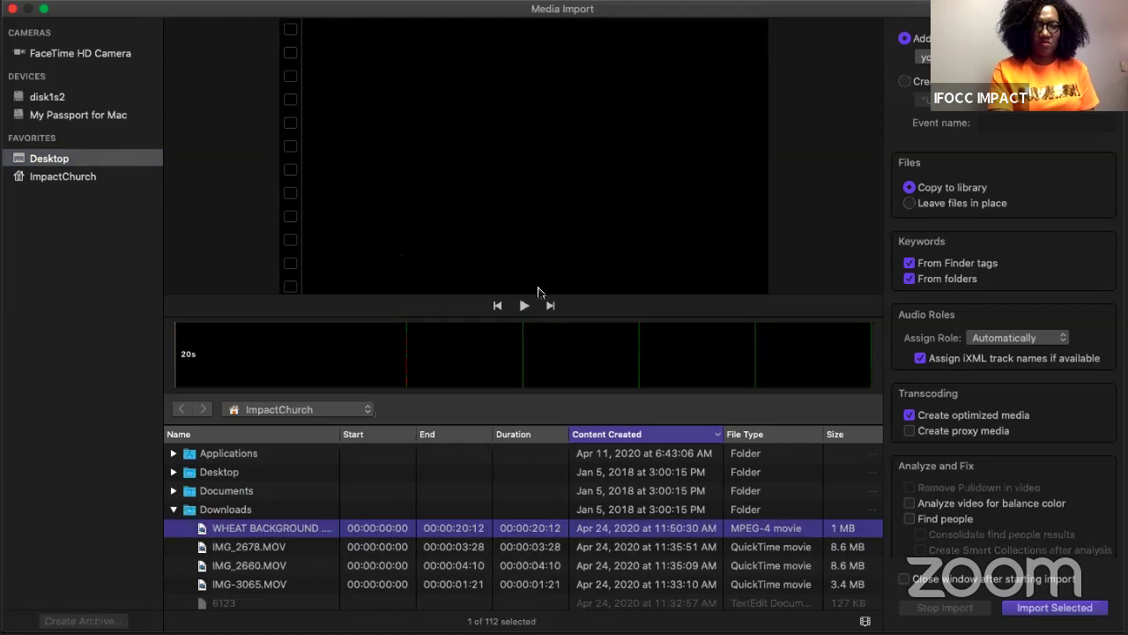
left_click(524, 305)
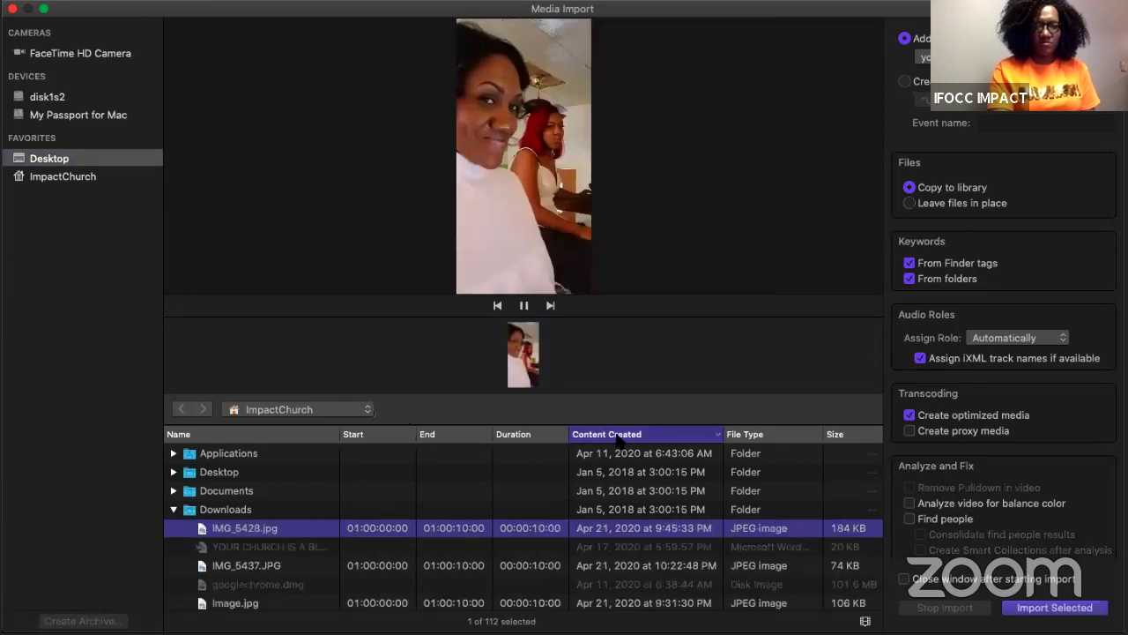
left_click(617, 438)
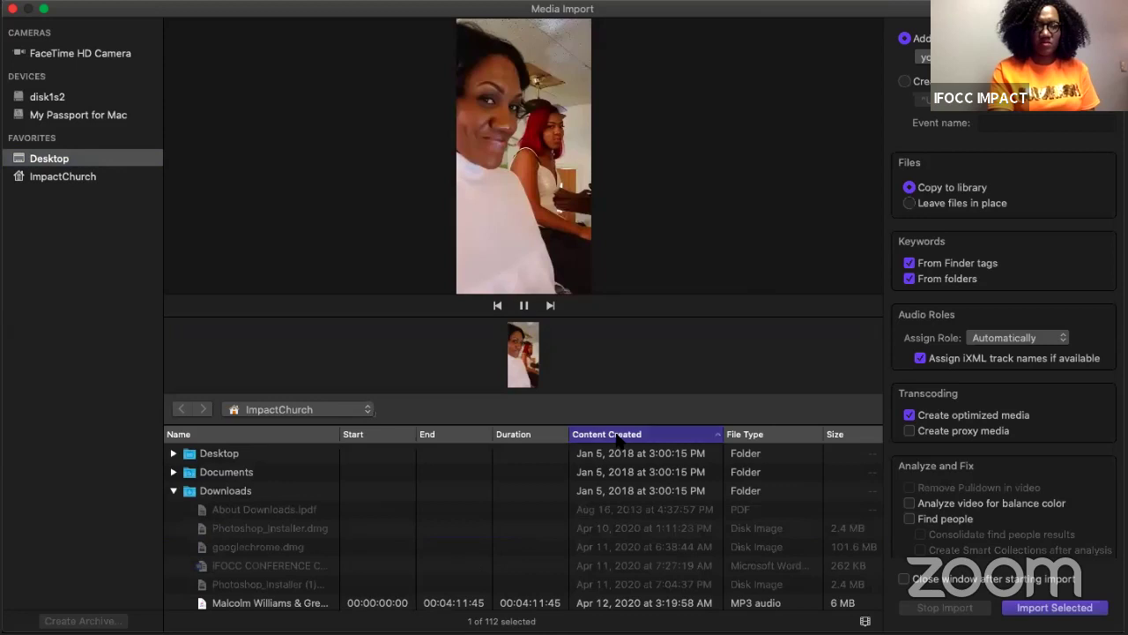
left_click(604, 436)
left_click(605, 436)
left_click(603, 436)
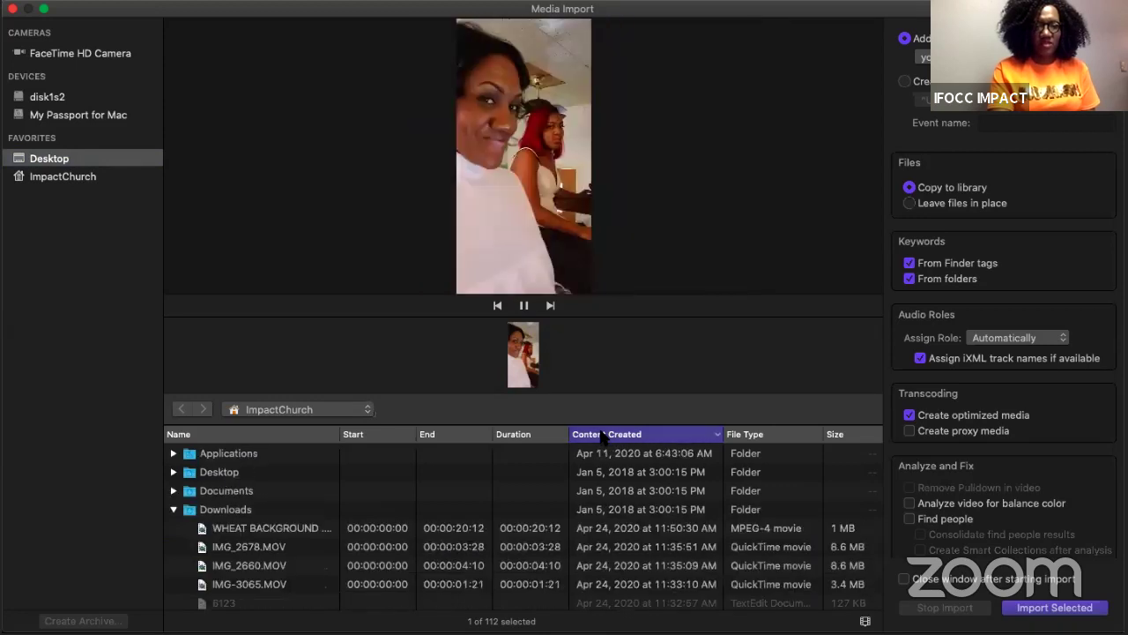
left_click(287, 528)
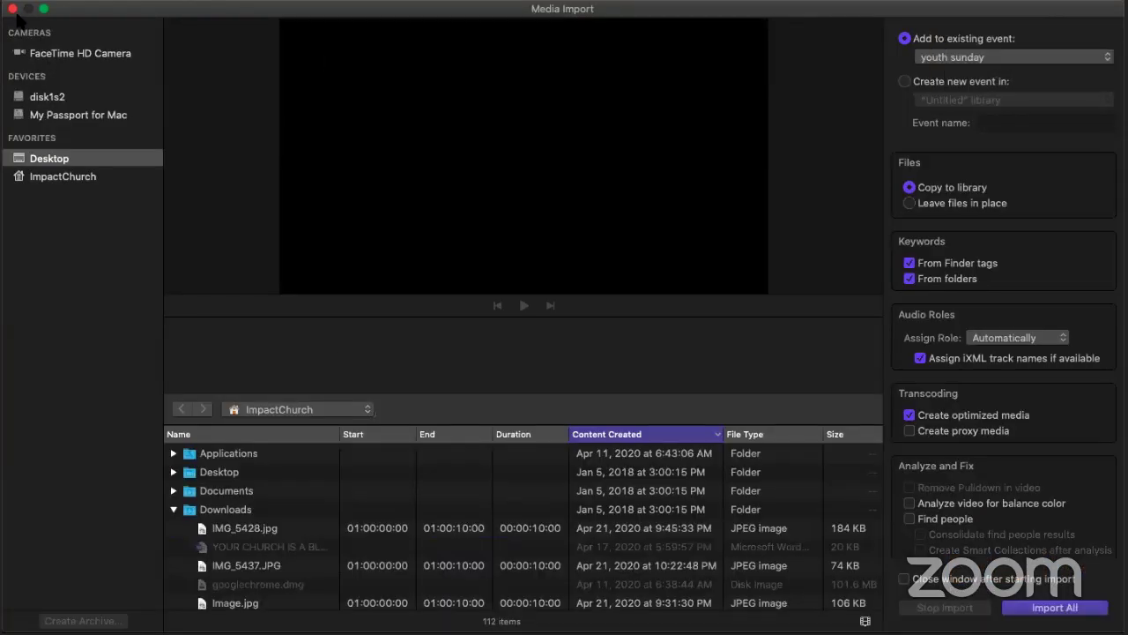
left_click(13, 8)
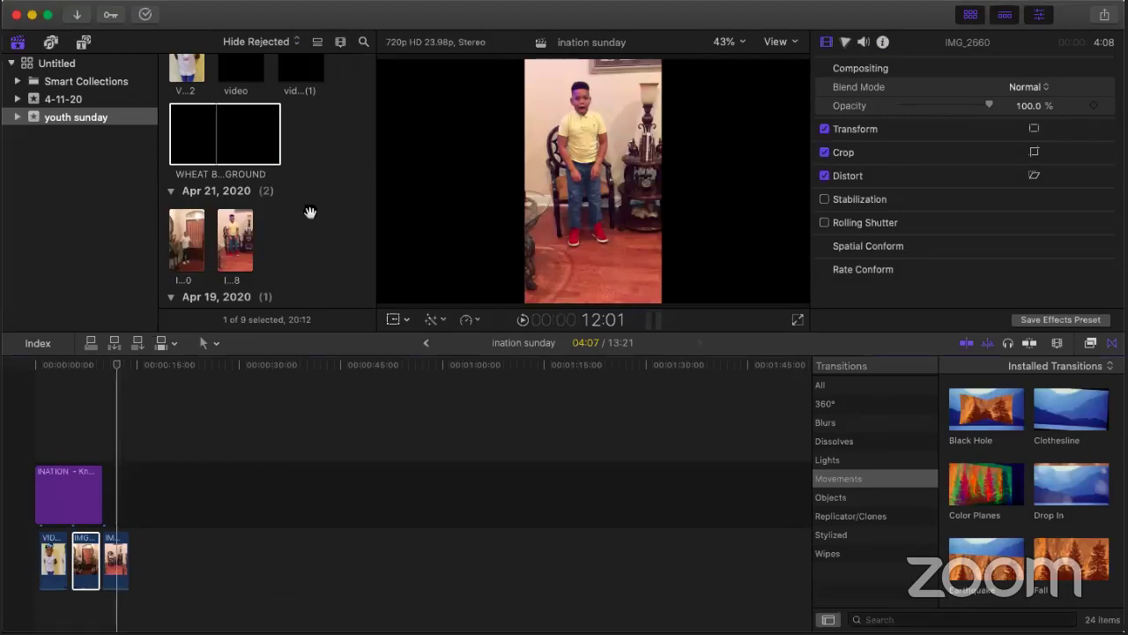
left_click(237, 135)
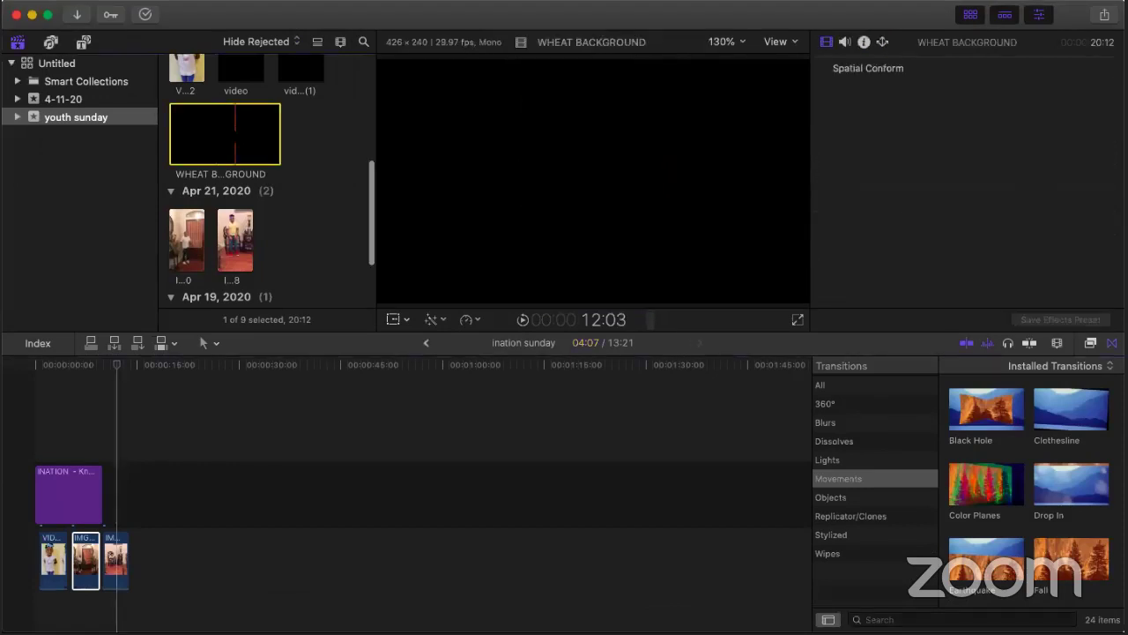
Step: Move the WHEAT BACKGROUND clip to the trash, then show the clip Inspector with Cmd-4
right_click(236, 135)
left_click(335, 337)
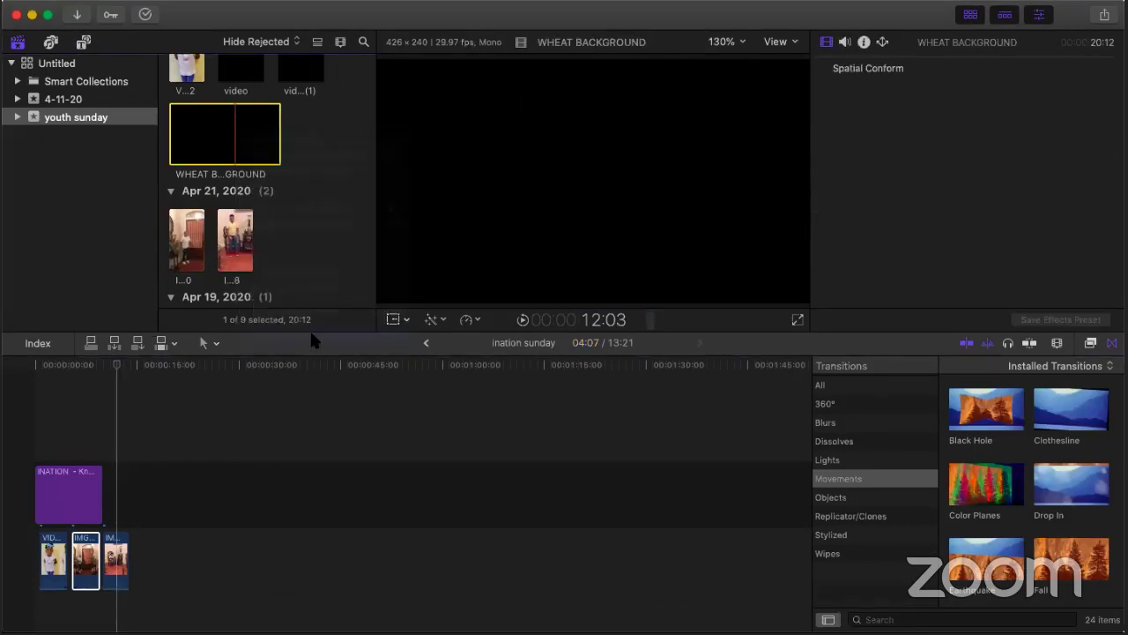
left_click(673, 226)
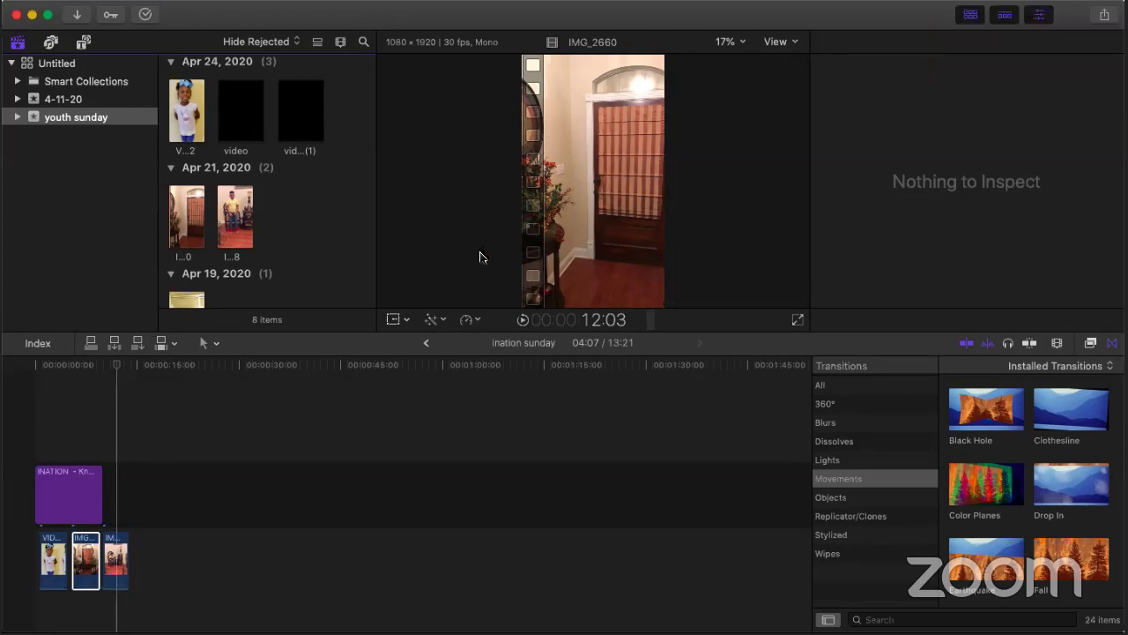
key("super+4")
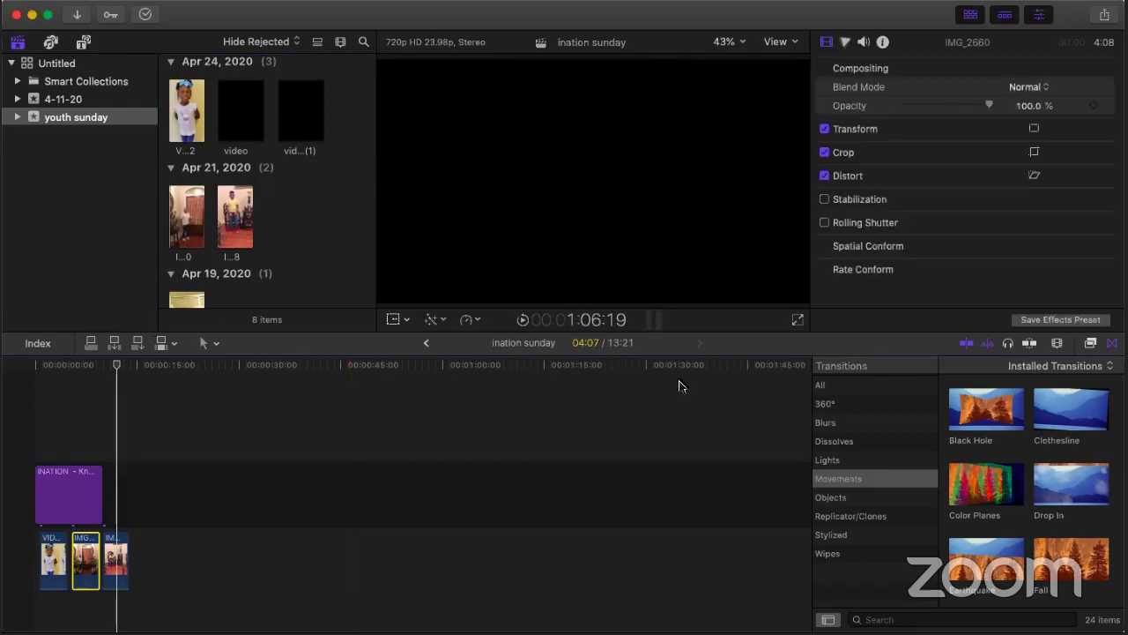
left_click(78, 15)
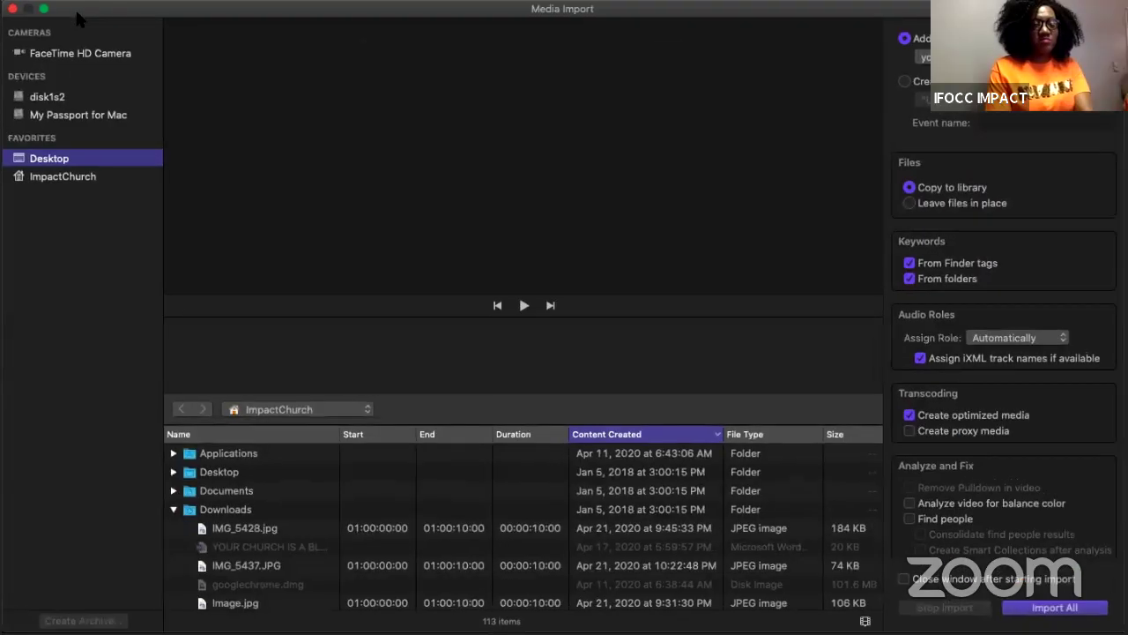
Step: Sort the Media Import files newest first, preview 1465117813.mp4, and close without importing
left_click(617, 436)
left_click(636, 435)
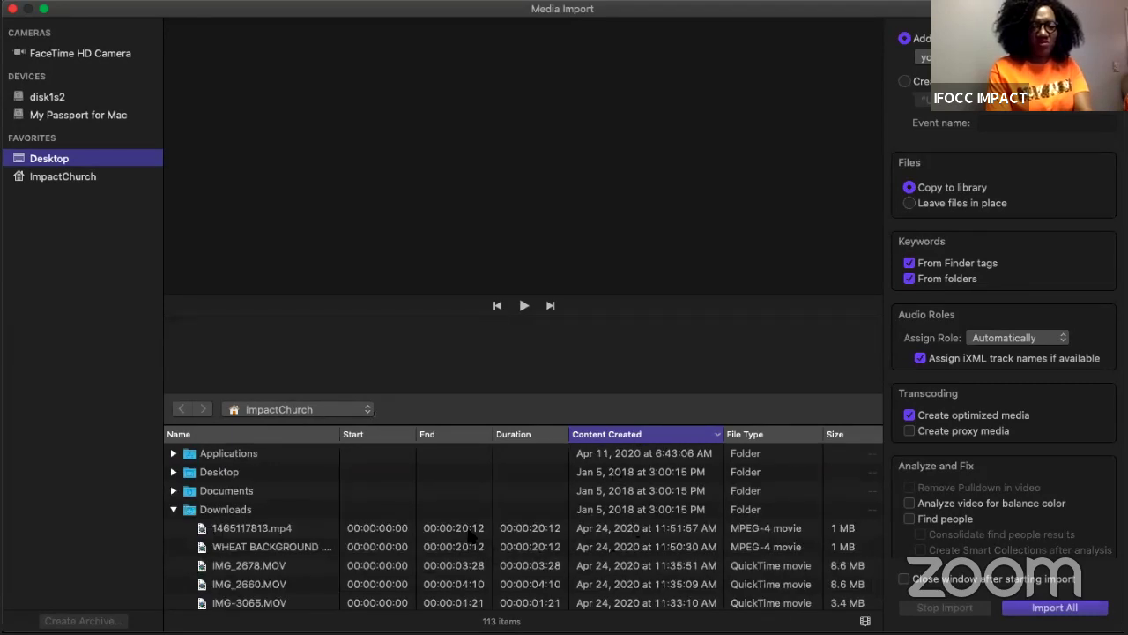
left_click(469, 534)
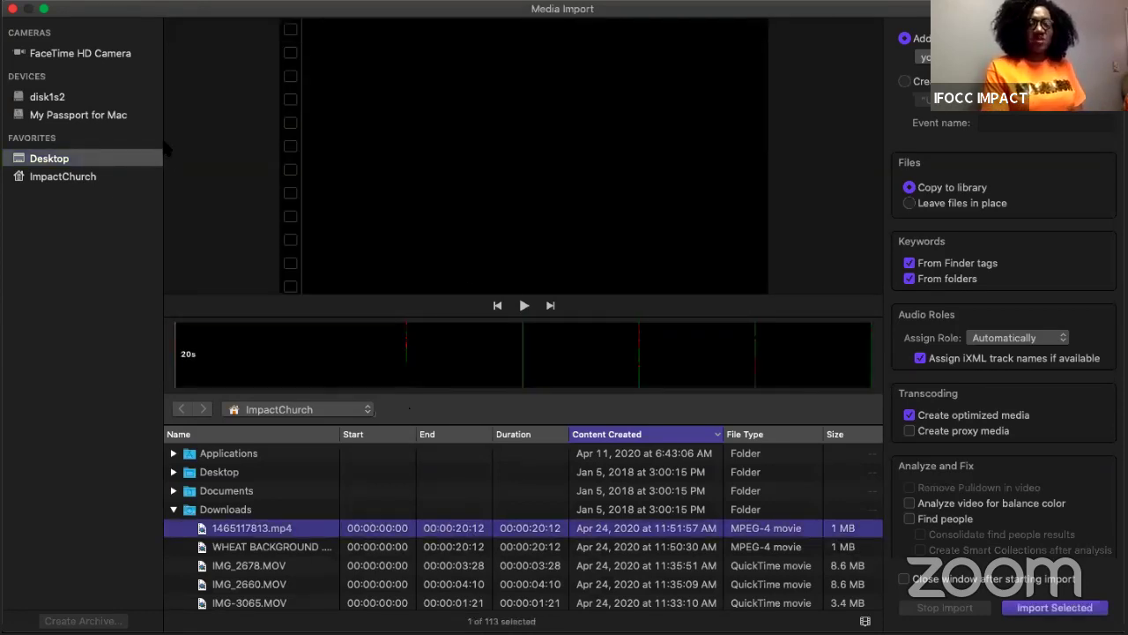
left_click(13, 9)
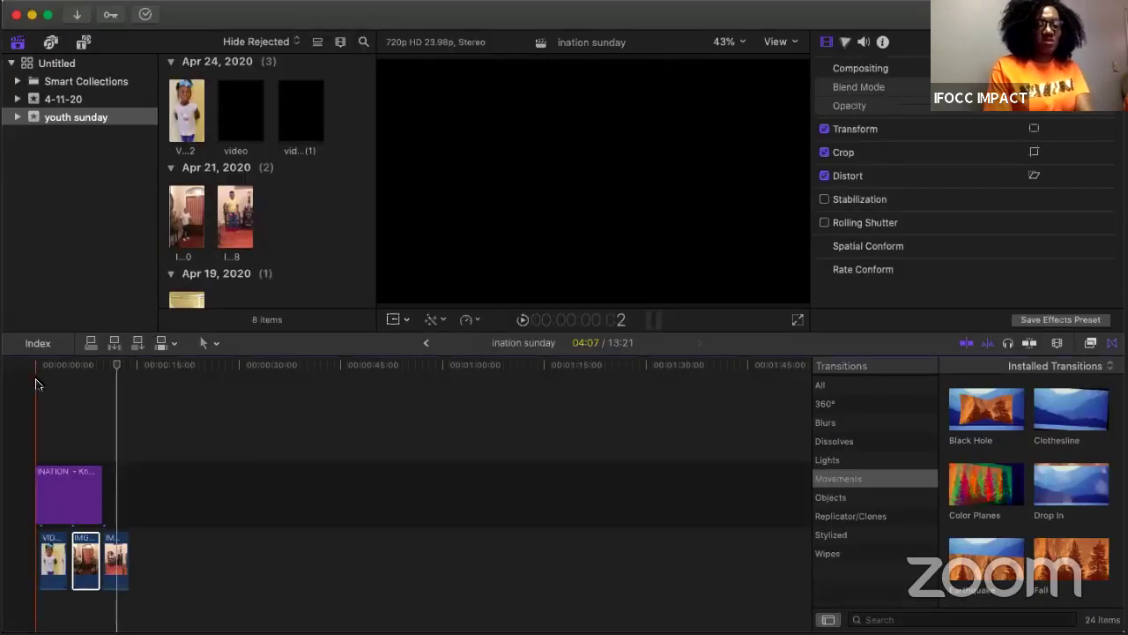
Step: Play the project from the start, then shrink the iNATION SUNDAY title text from 184 to 108
left_click(37, 382)
key("space")
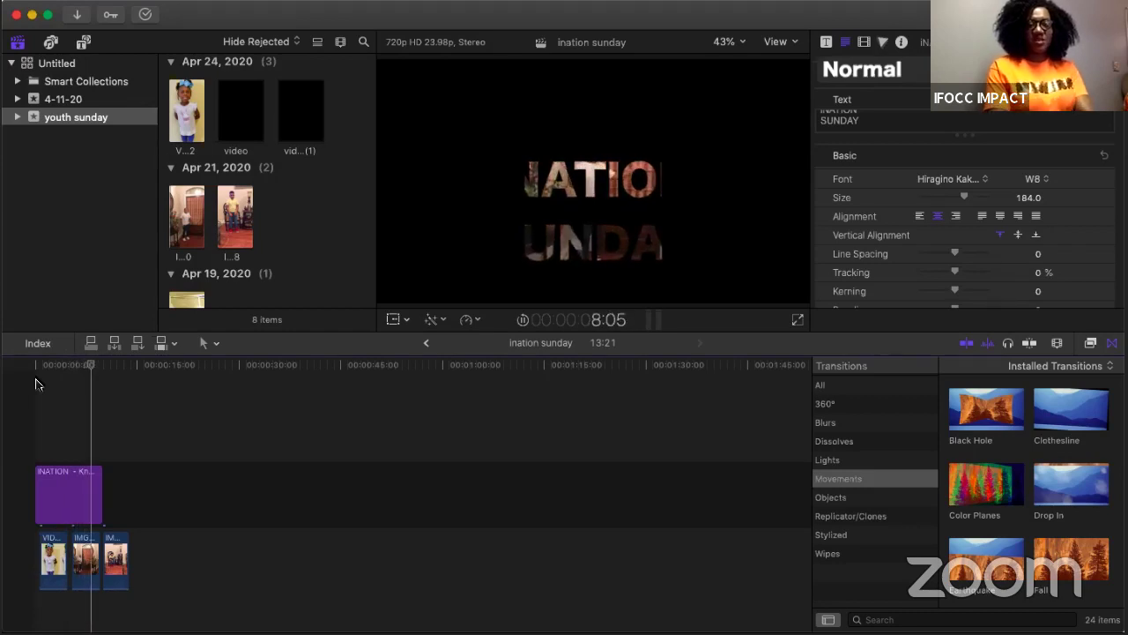
key("space")
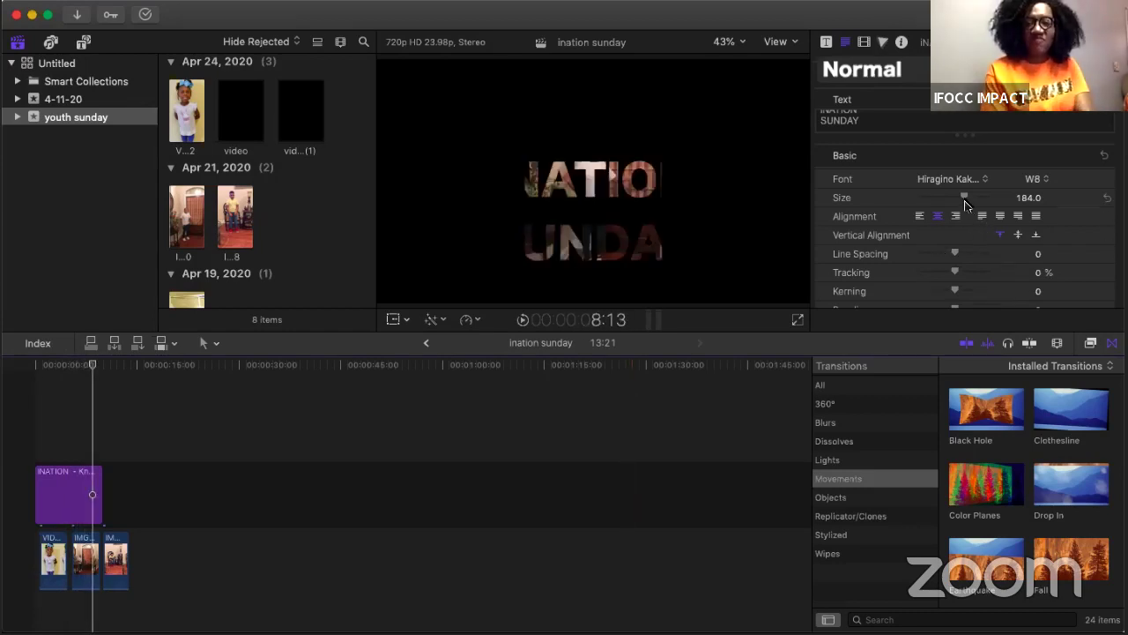
left_click_drag(964, 199, 944, 198)
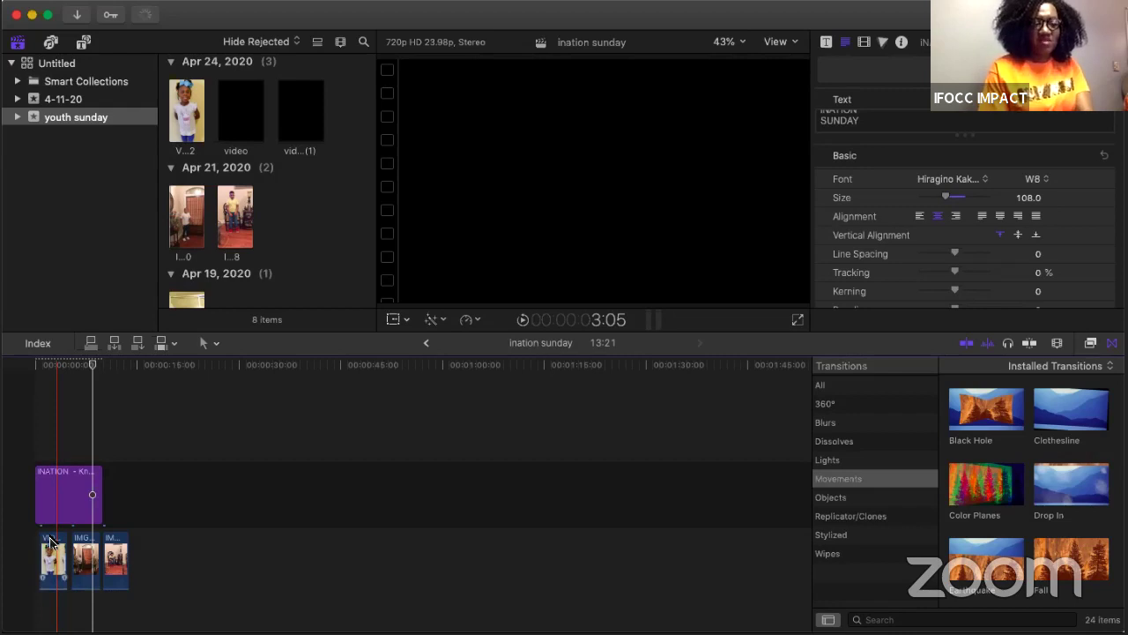
left_click(51, 541)
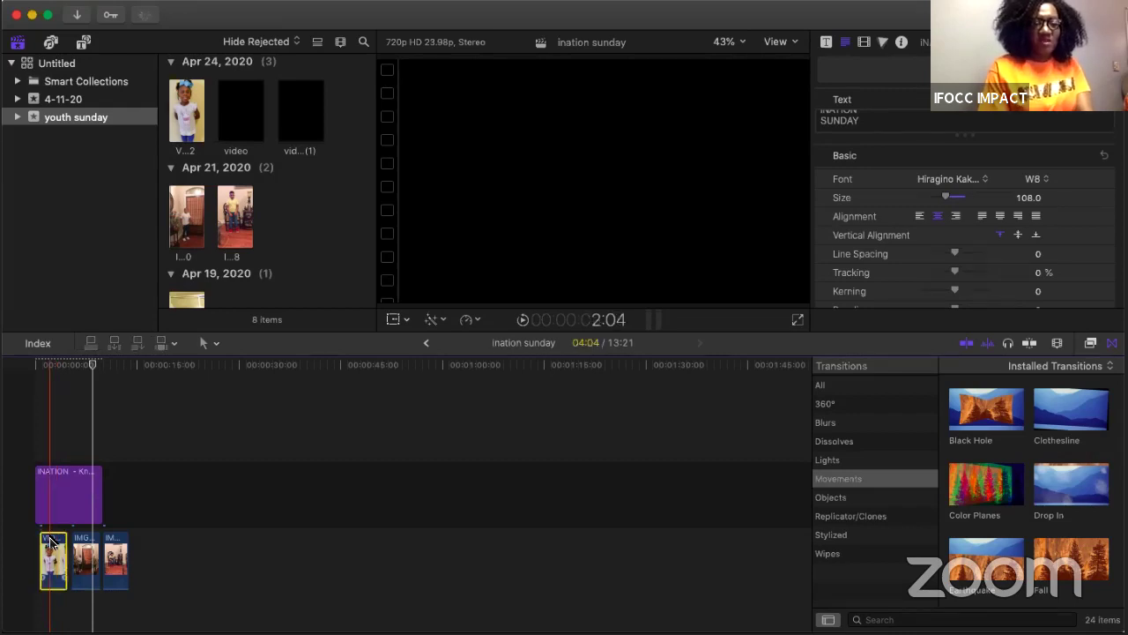
Step: Lift the girl's first VID clip above the title as a connected clip and select it in the viewer
left_click(50, 541)
left_click_drag(46, 427, 47, 406)
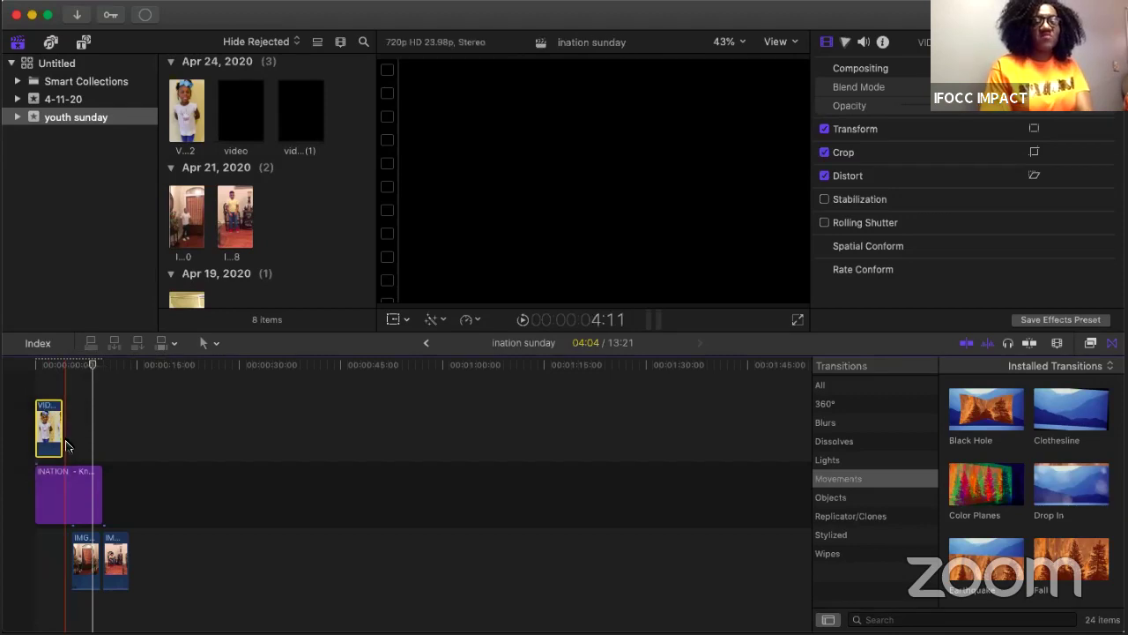
left_click(47, 392)
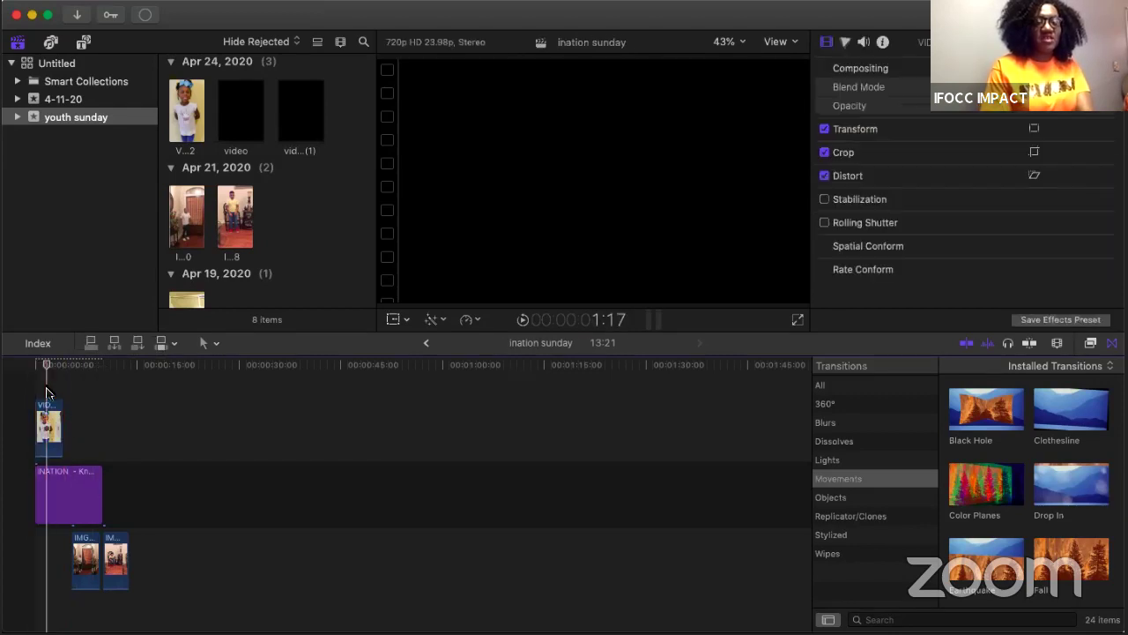
left_click(48, 416)
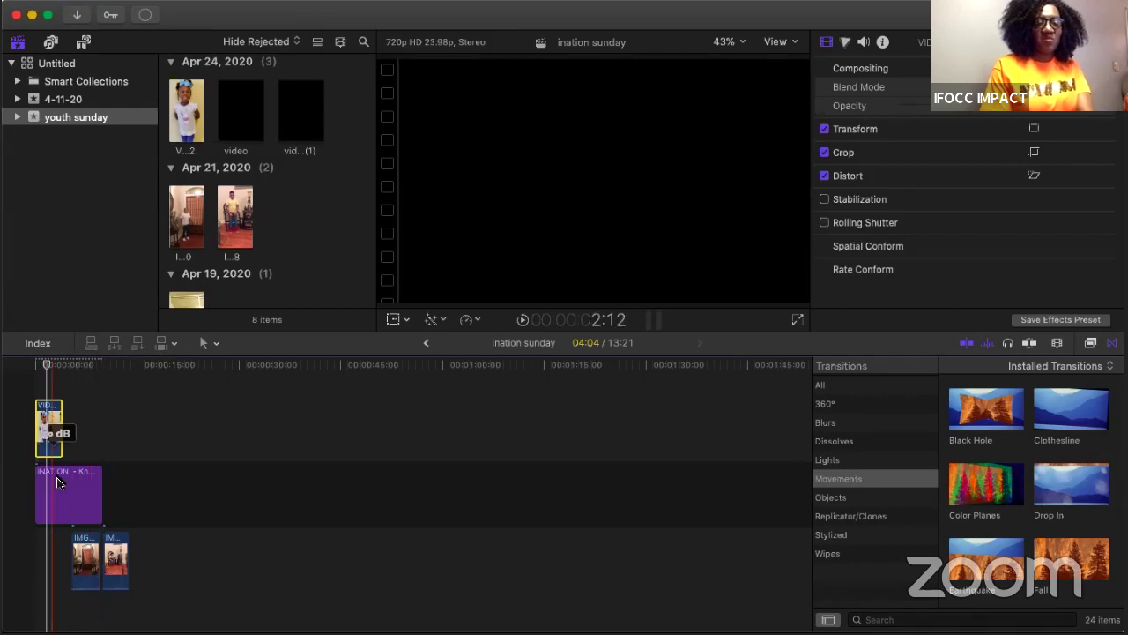
left_click_drag(47, 410, 45, 411)
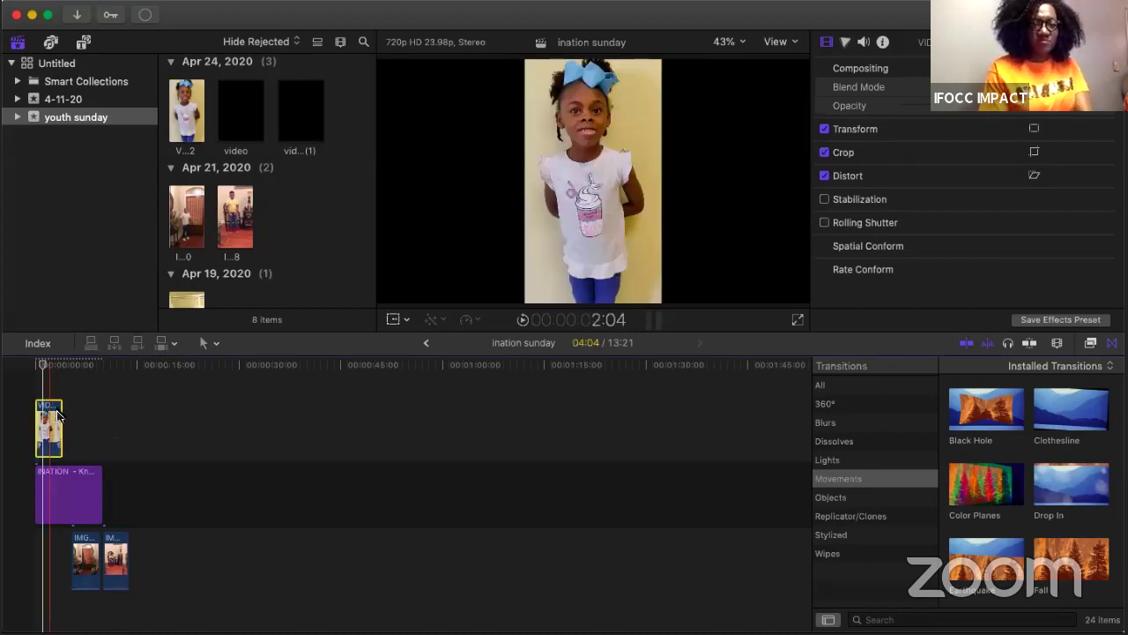
left_click(571, 173)
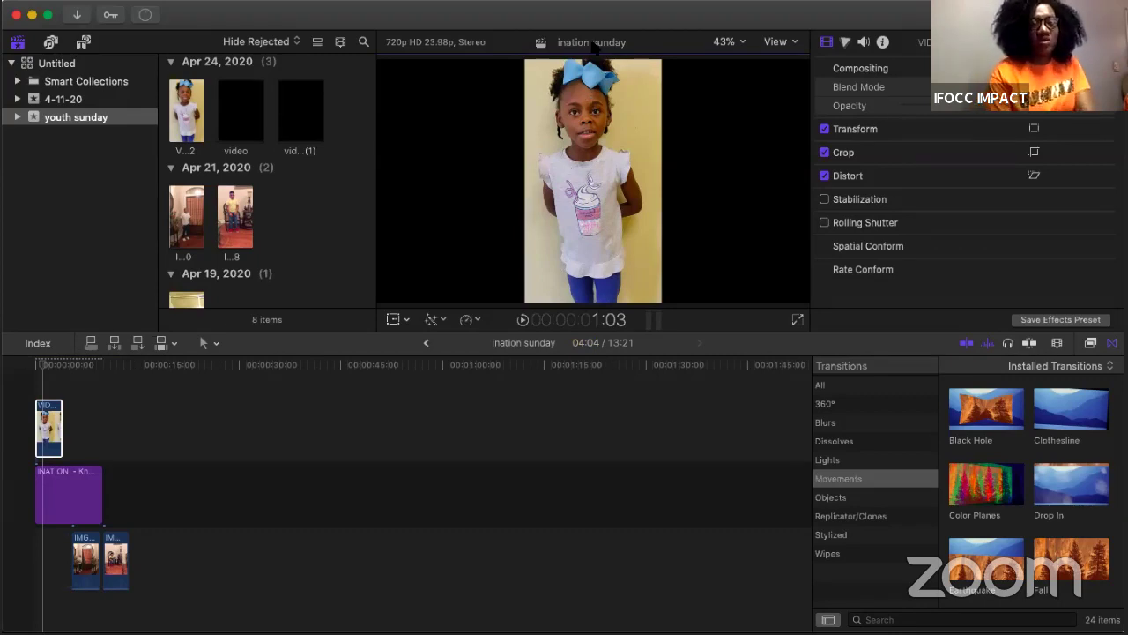
left_click(406, 321)
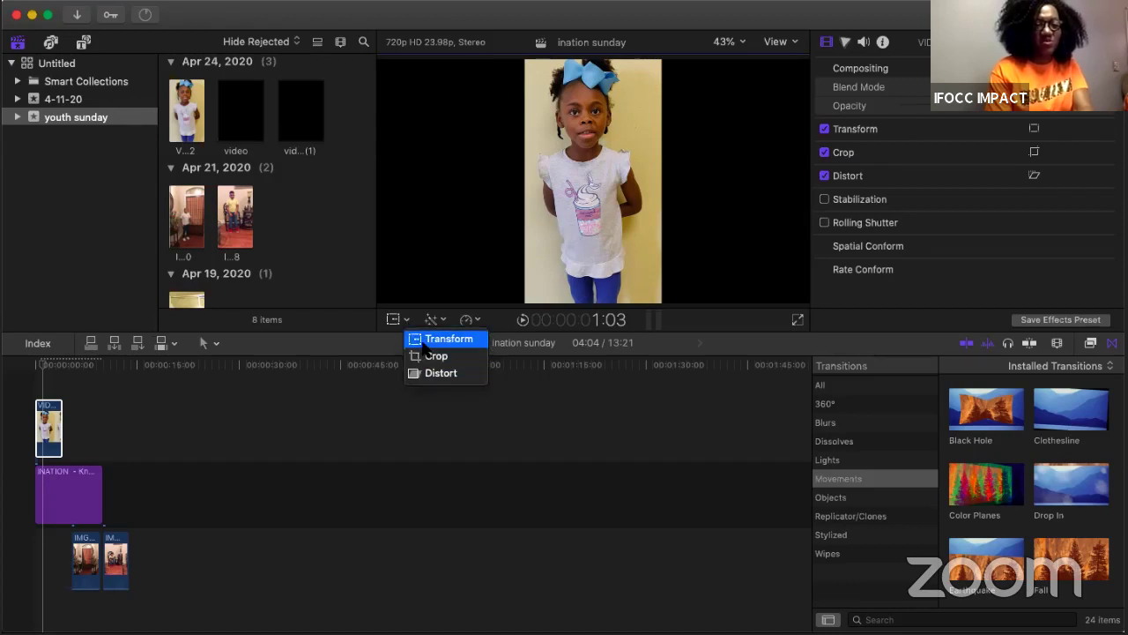
Step: Scale the girl's clip to about 187%, reposition it to frame her face and bow, and raise the IMG clip beside it
left_click(425, 342)
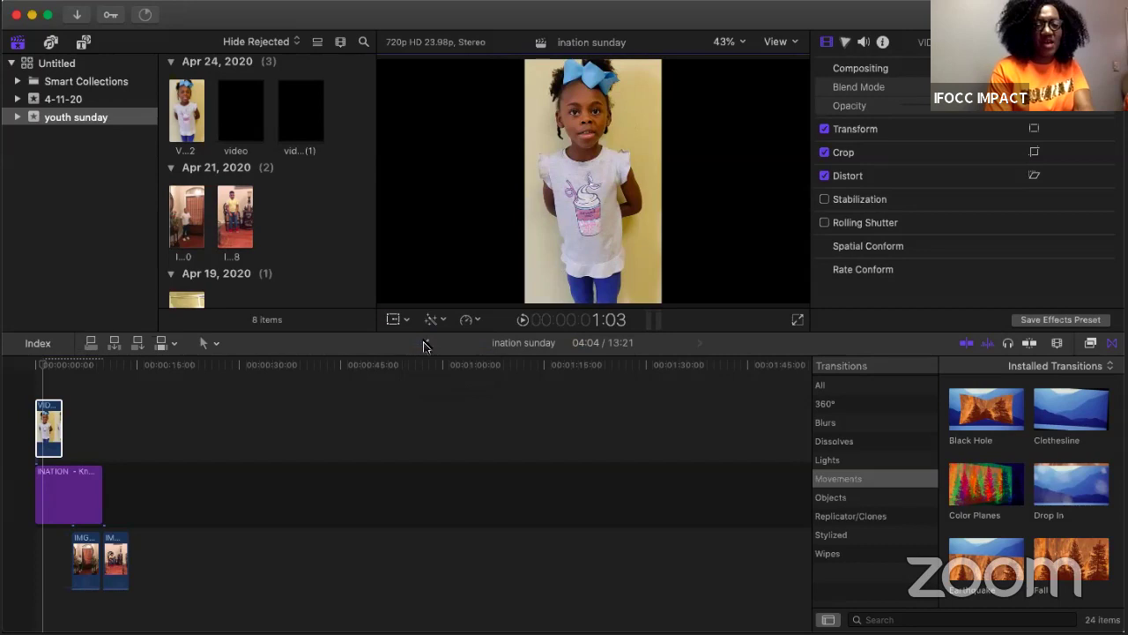
left_click_drag(661, 302, 798, 392)
left_click_drag(691, 205, 685, 285)
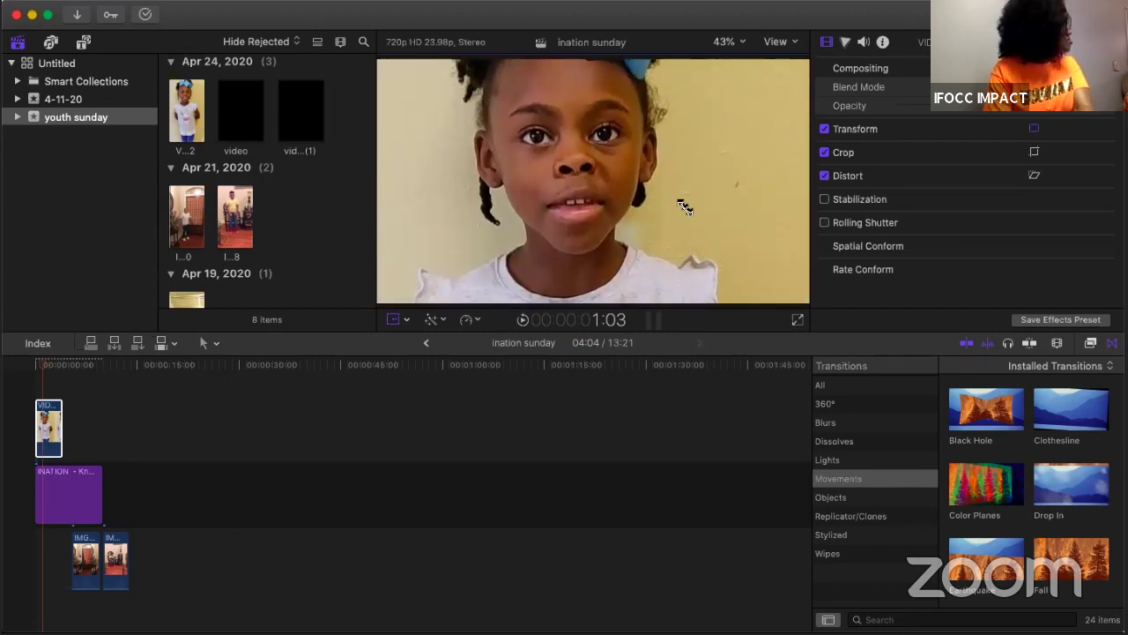
left_click_drag(686, 217, 687, 253)
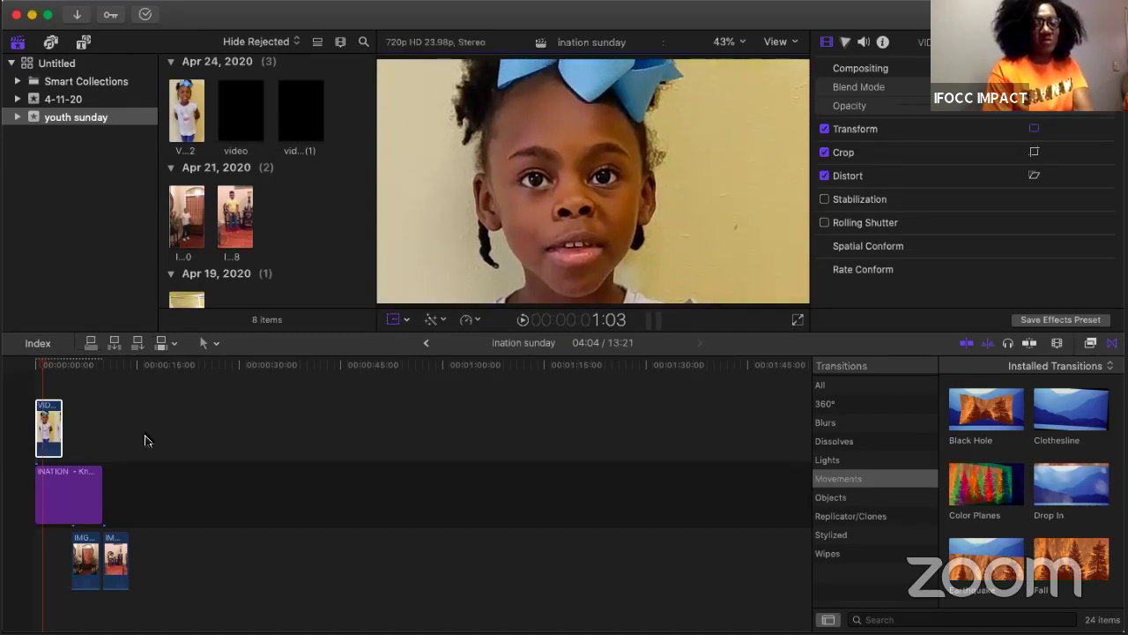
left_click(87, 550)
left_click(58, 421)
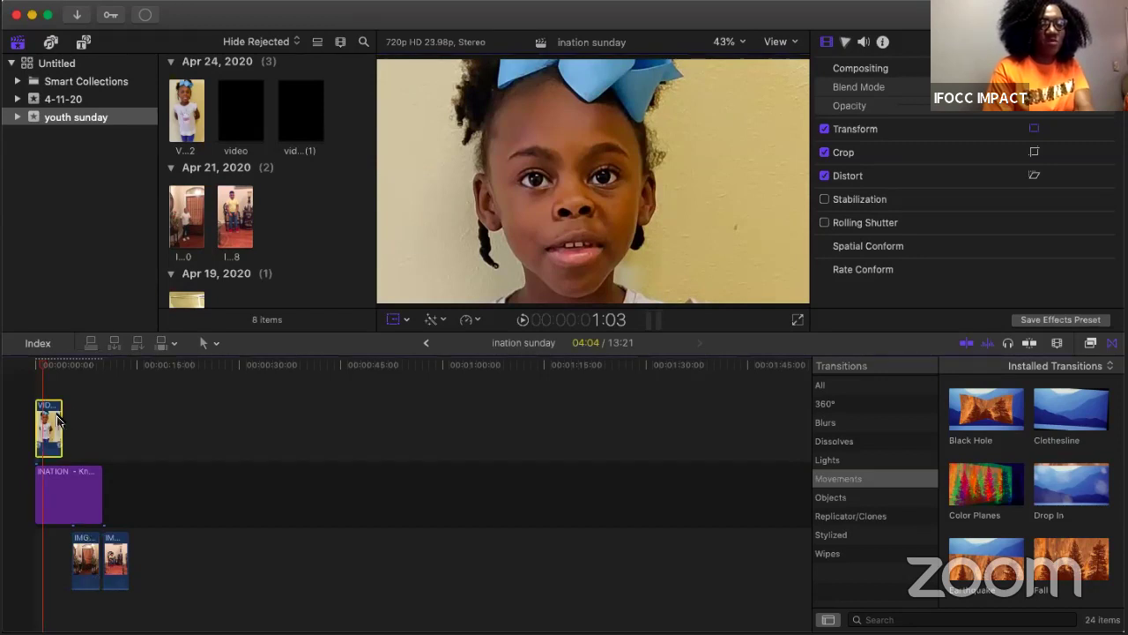
left_click_drag(90, 544, 84, 425)
left_click_drag(126, 558, 121, 428)
Step: Scale the second clip to about 263% and the boy-in-chair clip to about 303%, lowering the boy's image
left_click(78, 405)
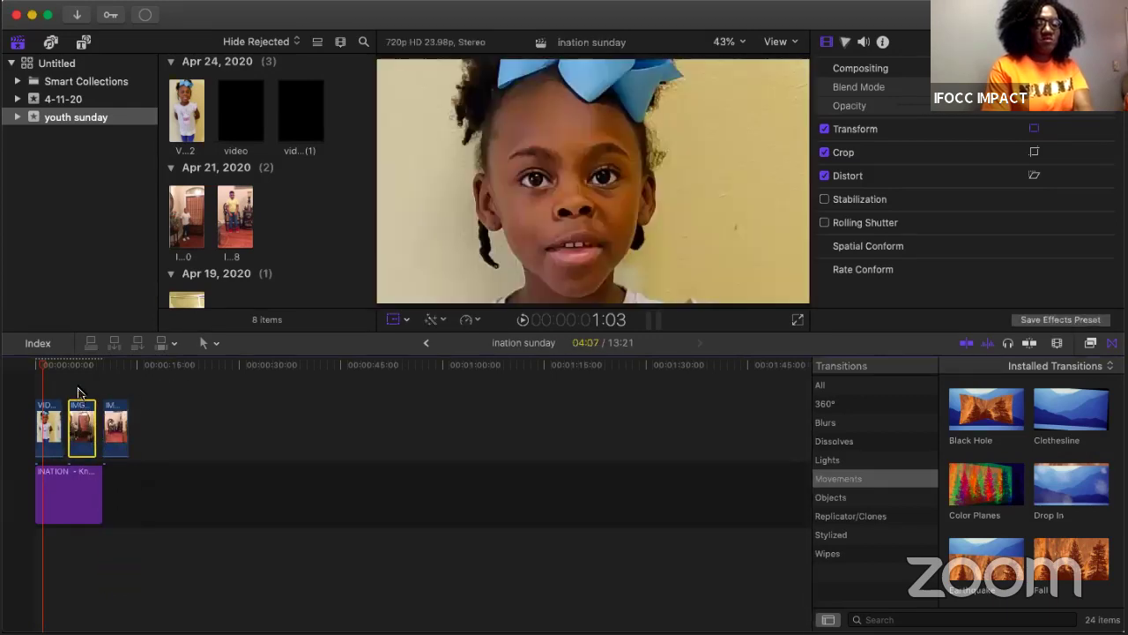
left_click(427, 319)
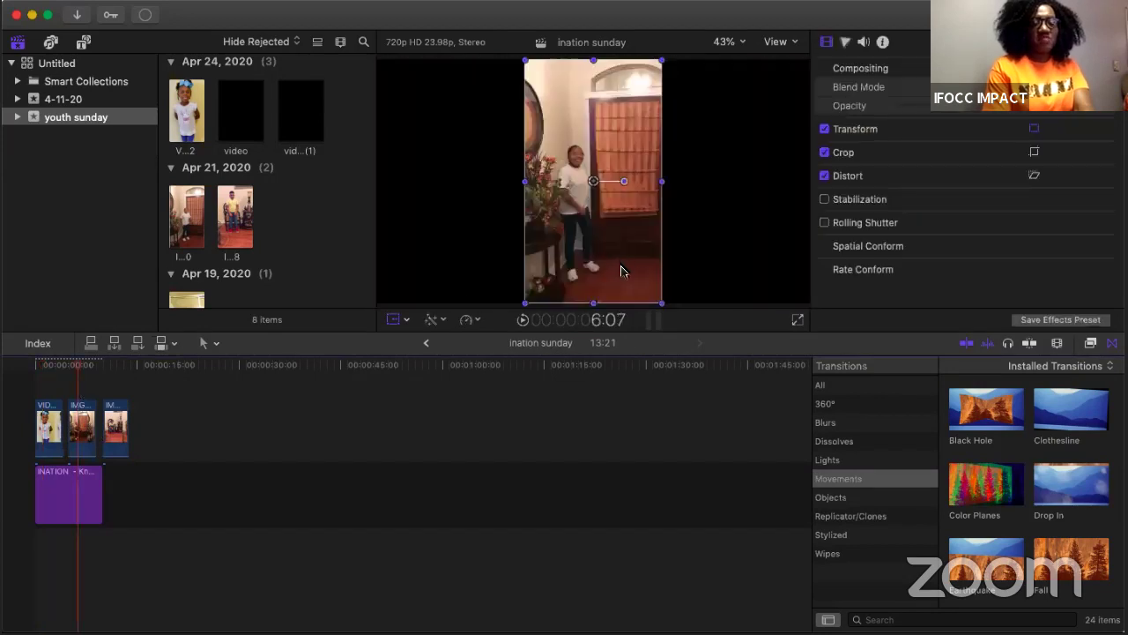
left_click_drag(660, 300, 808, 363)
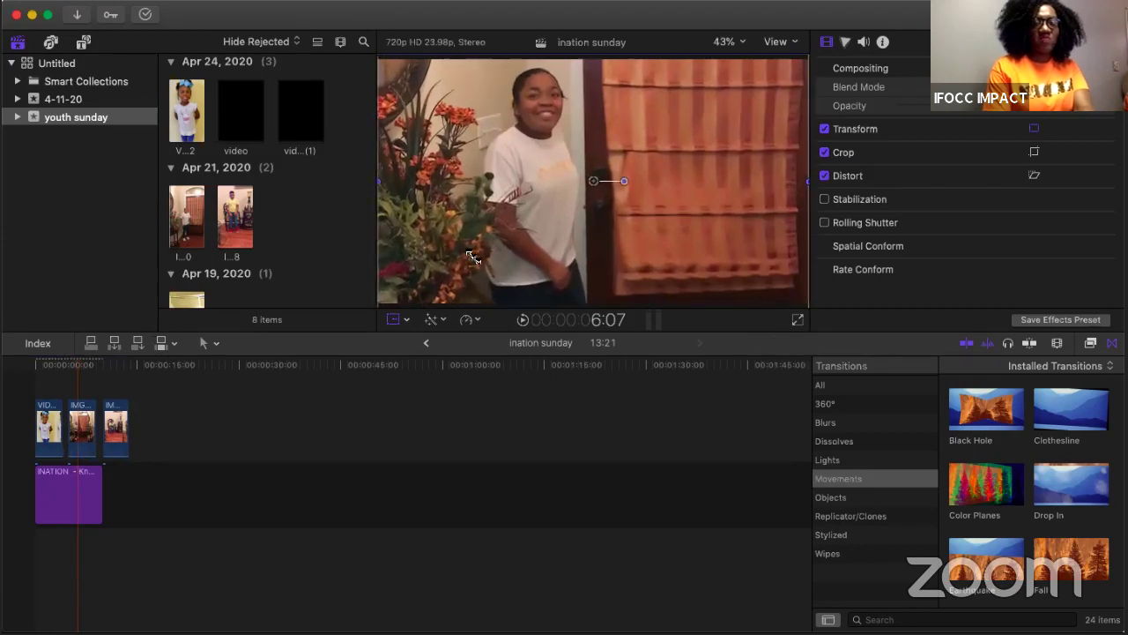
left_click(110, 398)
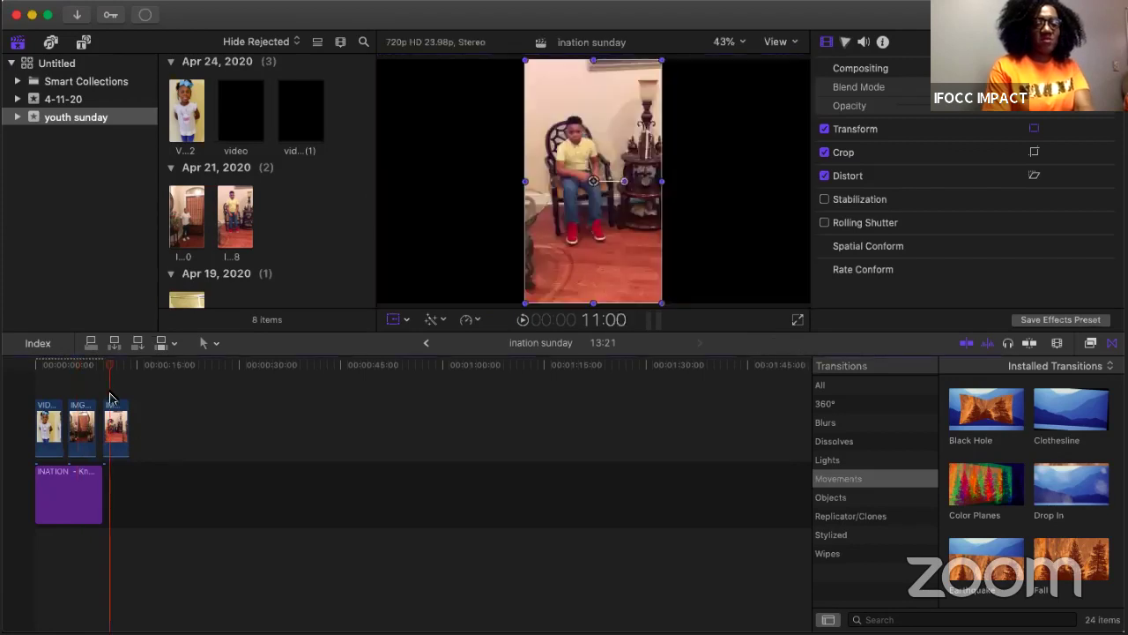
left_click_drag(659, 304, 809, 350)
left_click_drag(728, 157, 731, 253)
key("s")
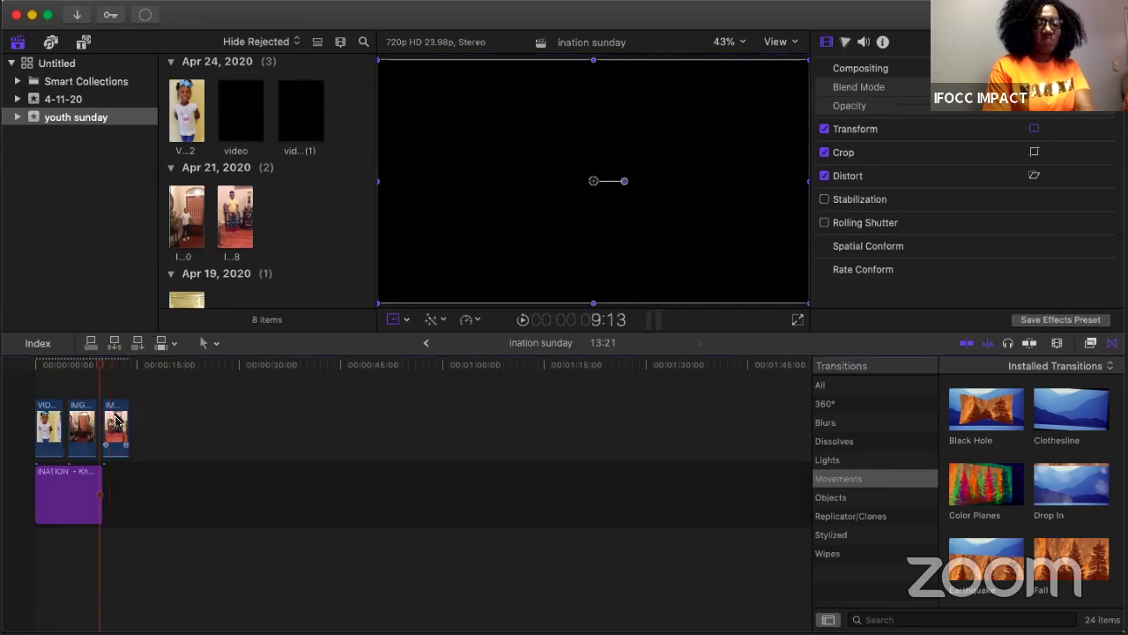
Step: Drag the third, second and VID clips back down below the title
left_click_drag(116, 428, 114, 560)
left_click_drag(81, 424, 79, 564)
left_click_drag(51, 432, 50, 553)
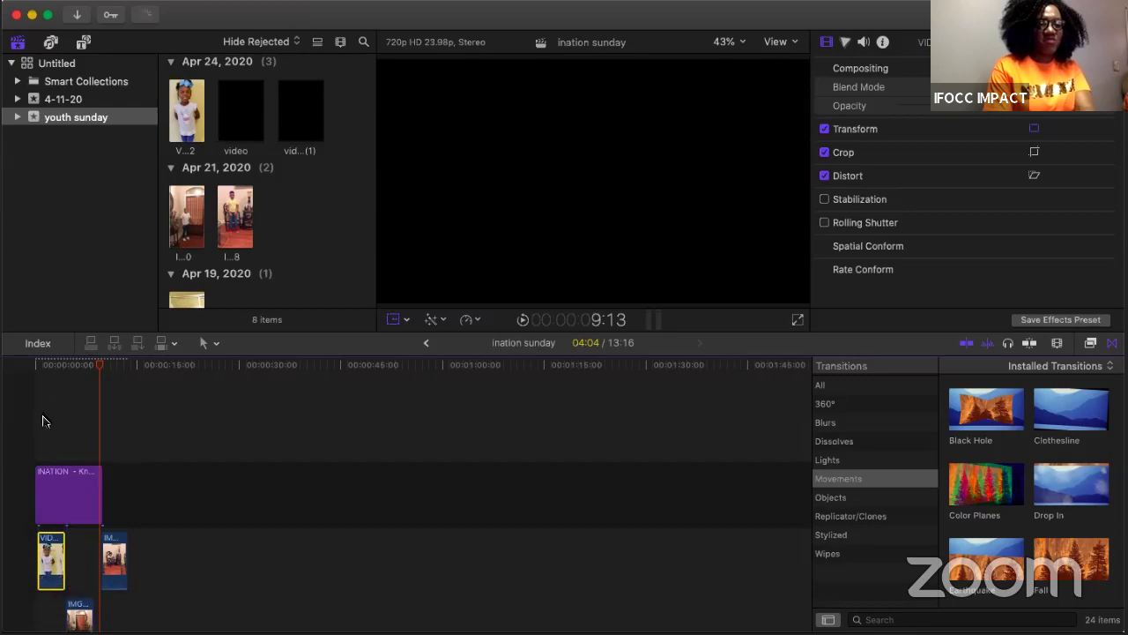
Step: Put the IMG clip back between the VID and IM clips in the storyline
left_click(34, 417)
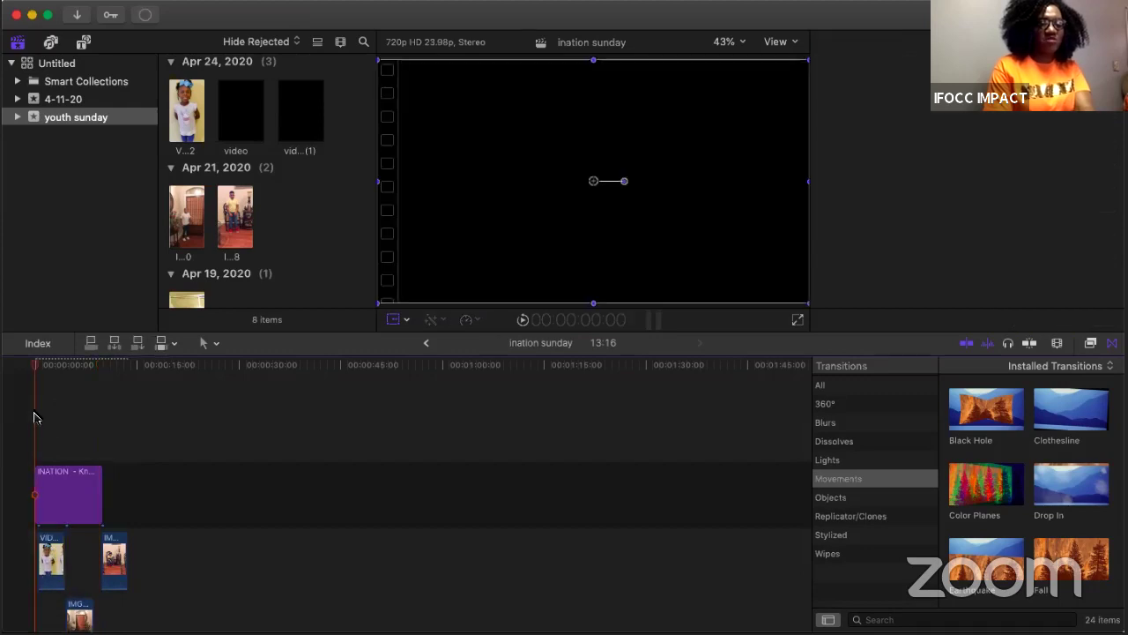
left_click_drag(112, 549, 113, 550)
left_click_drag(87, 606, 115, 544)
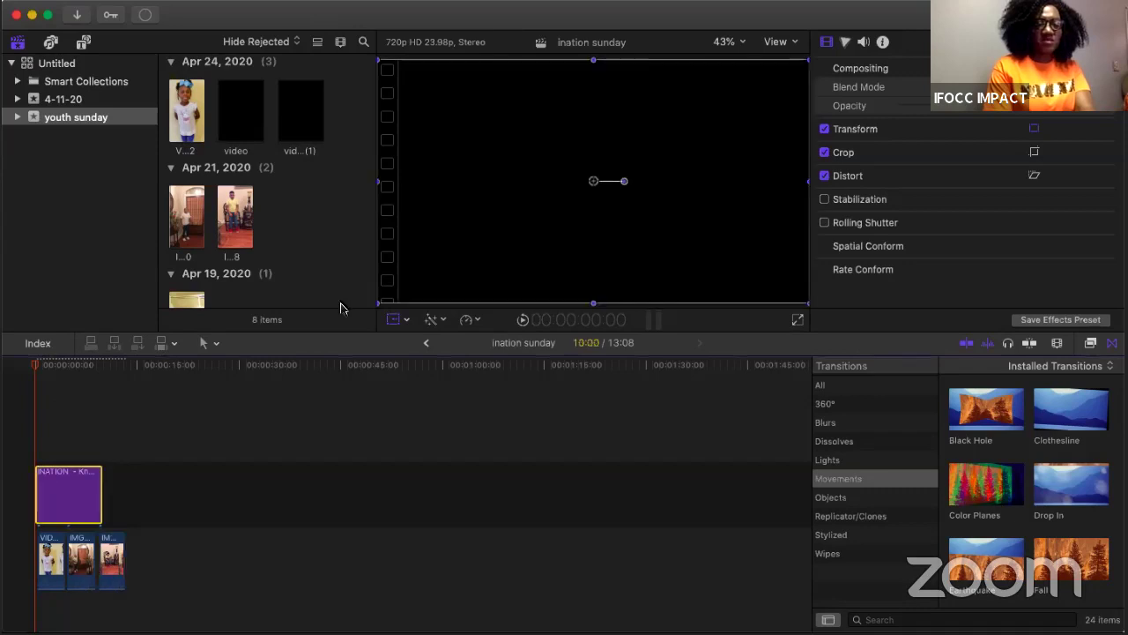
Step: Increase the title's text size to 155, then deselect the title
left_click(106, 503)
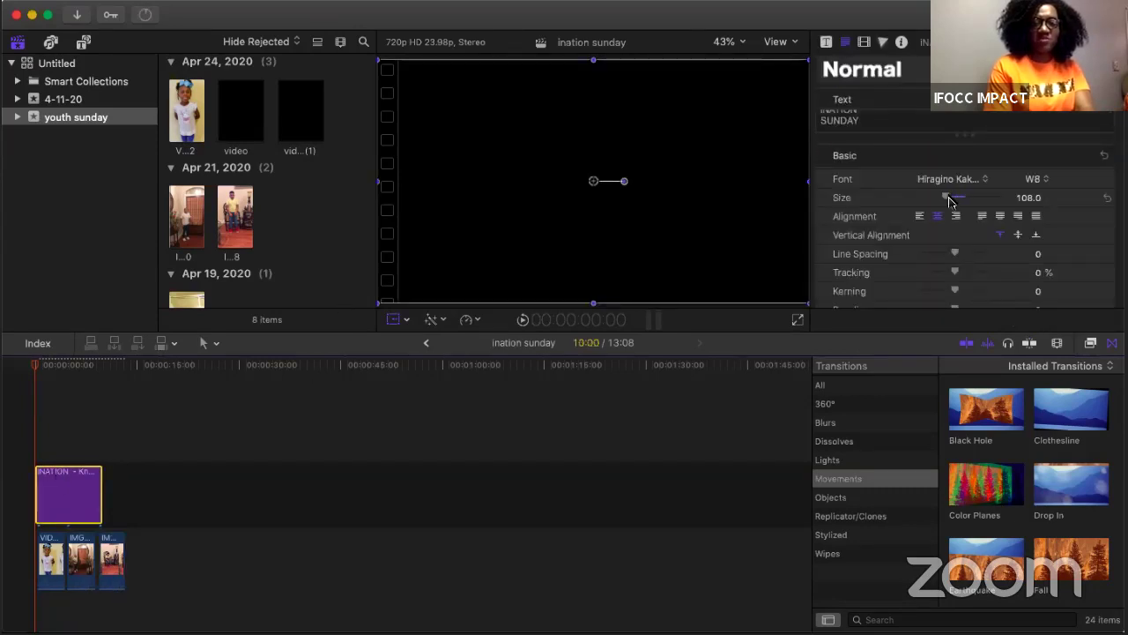
left_click_drag(952, 204, 962, 202)
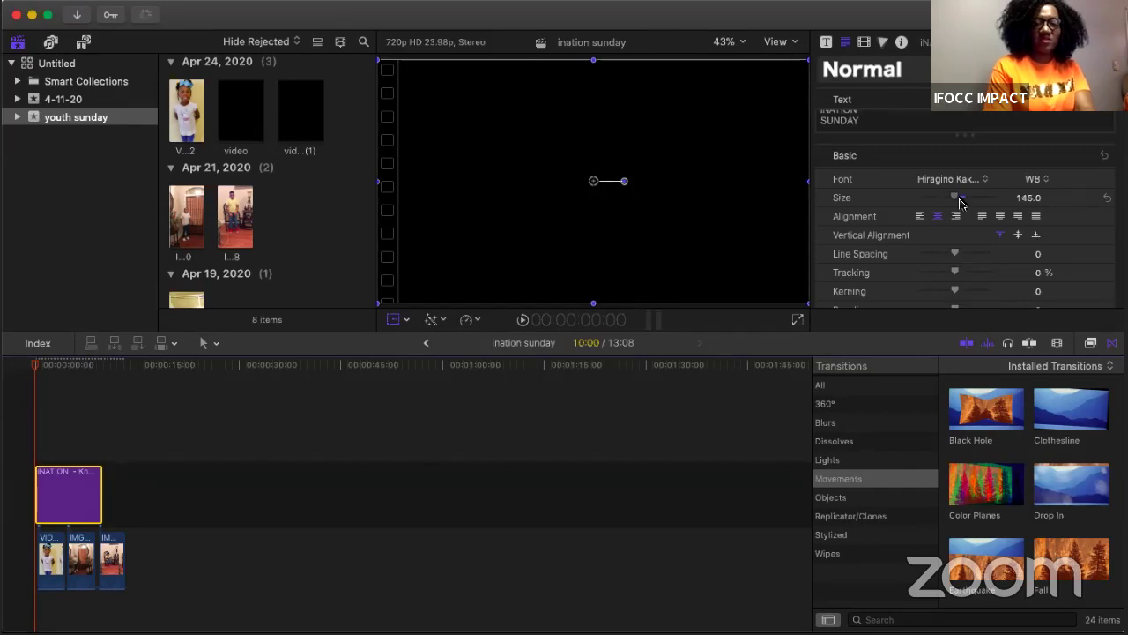
left_click(32, 408)
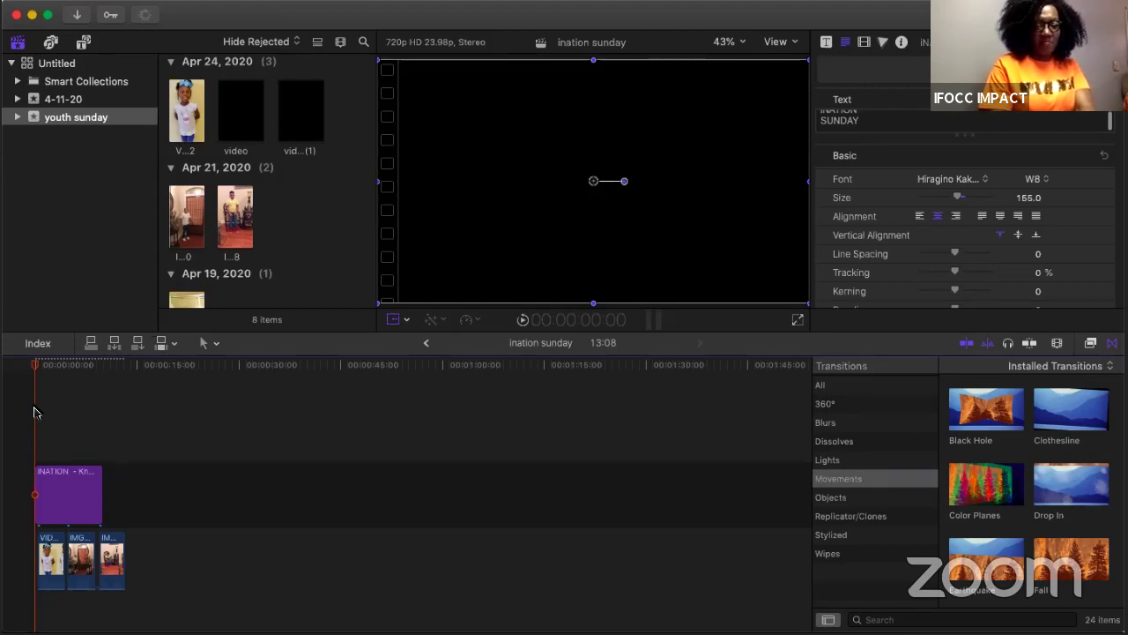
left_click(36, 411)
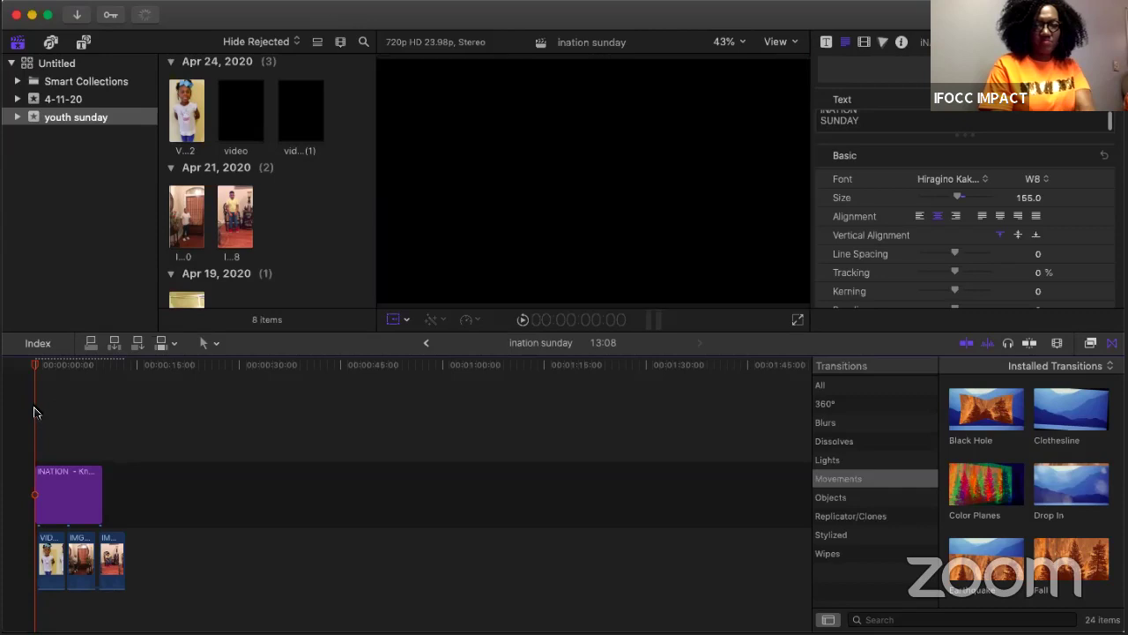
key("Right")
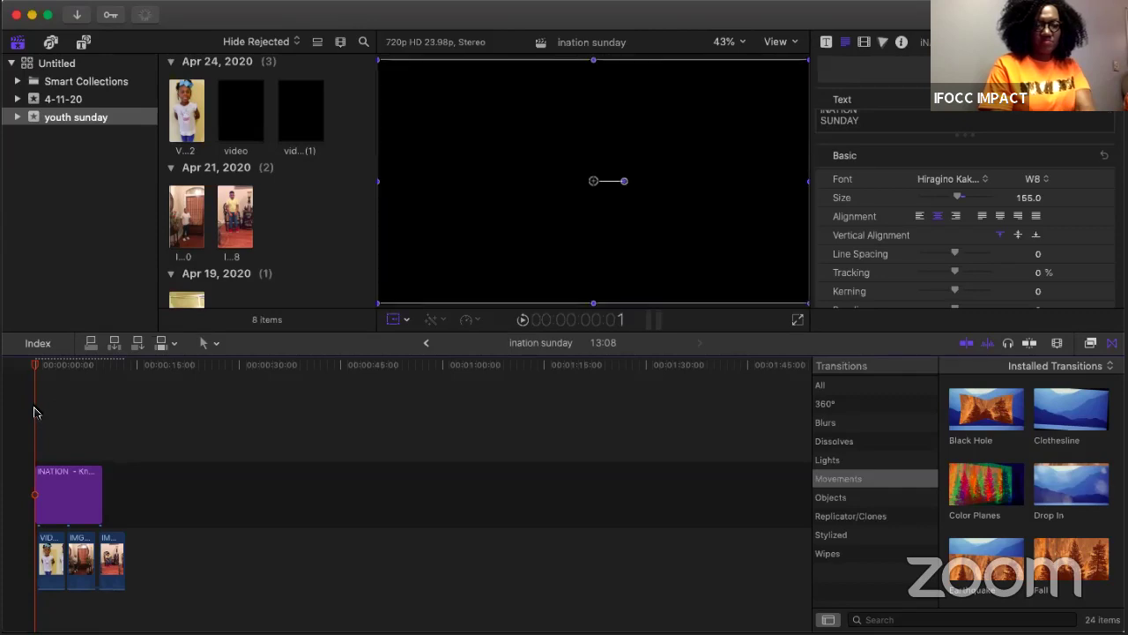
key("space")
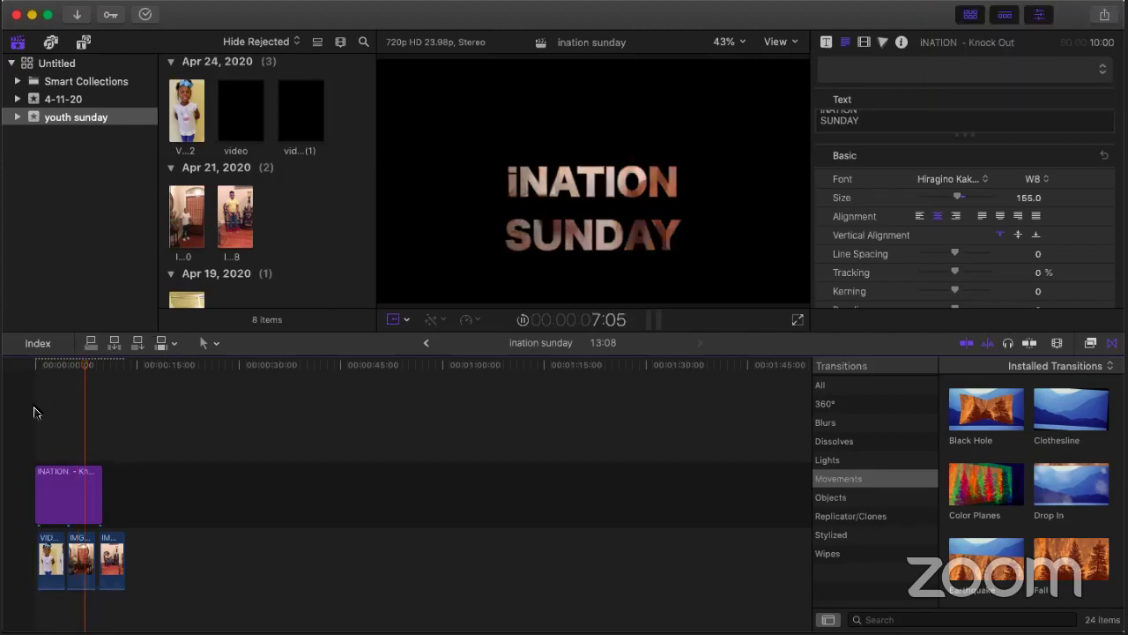
key("space")
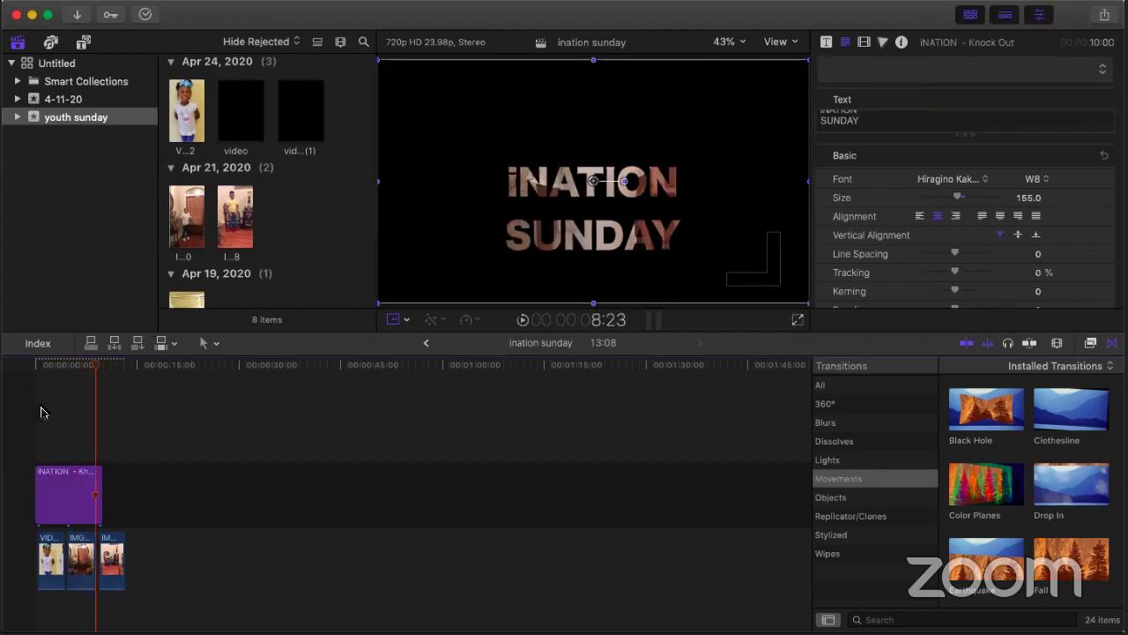
left_click(126, 486)
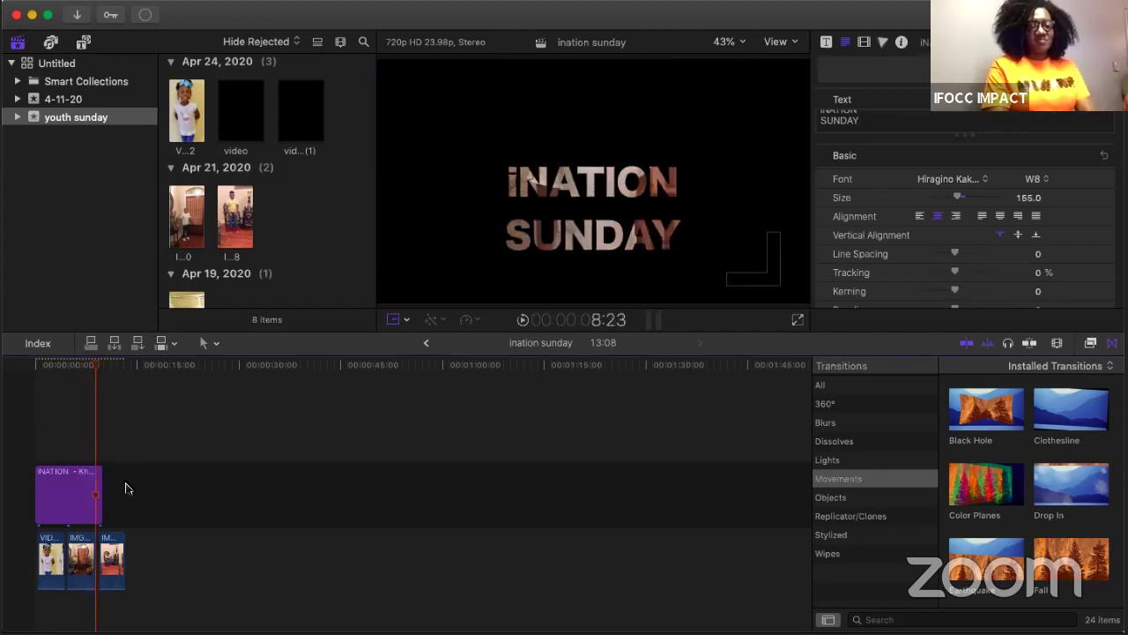
left_click(74, 497)
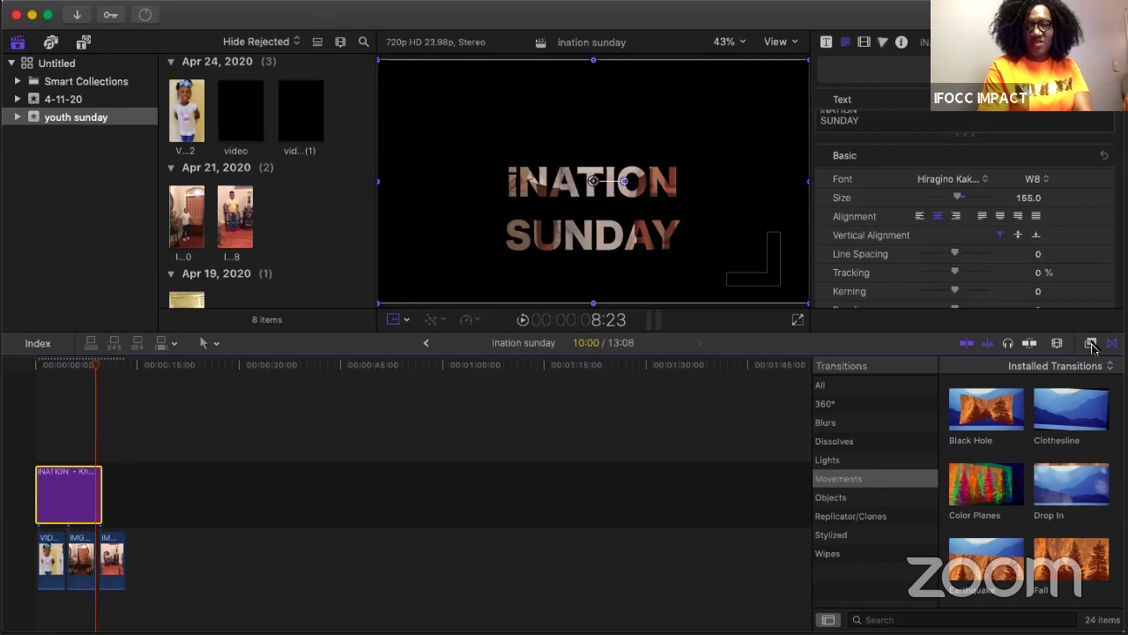
Step: Drag the Light category's Intro Flashes effect onto the iNATION SUNDAY title clip, then return to the start
left_click(1091, 344)
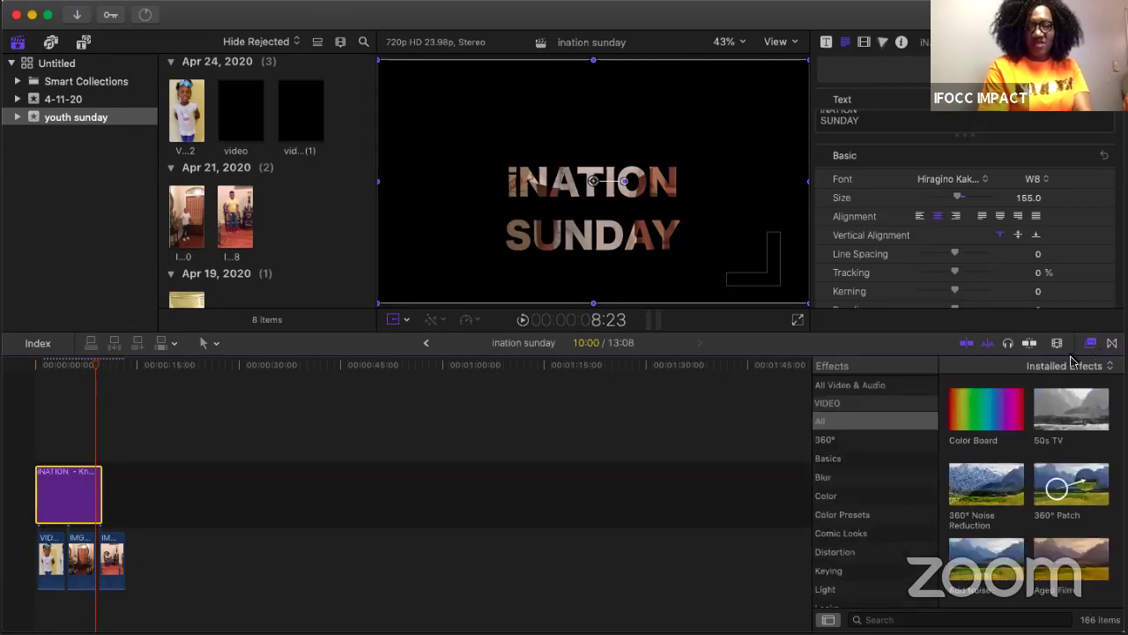
scroll(828, 573, "down", 1)
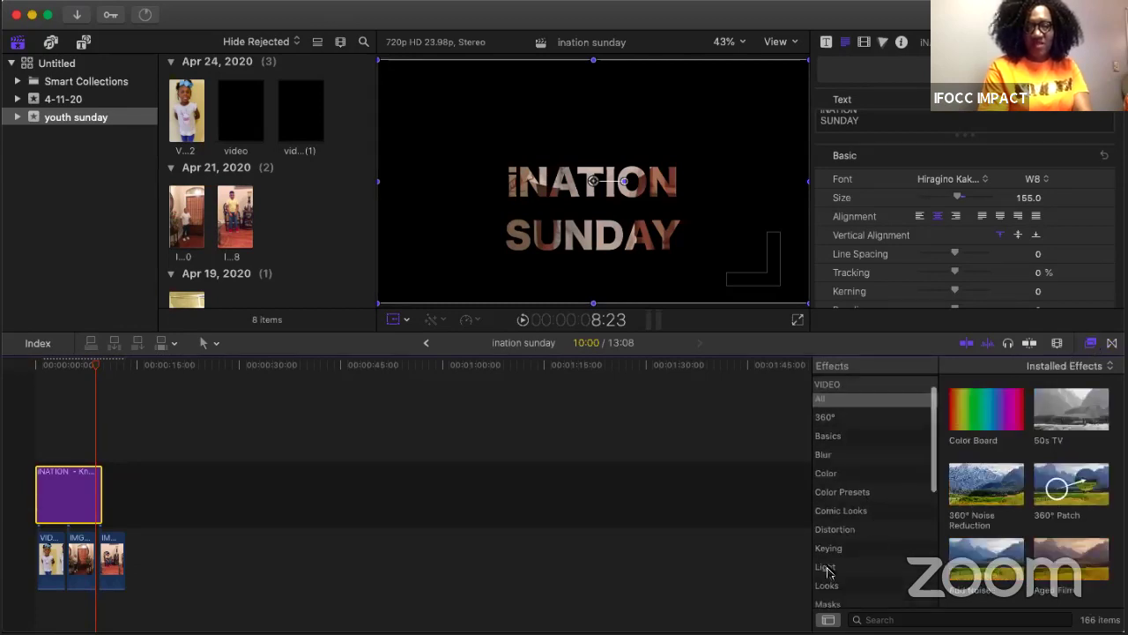
left_click(827, 568)
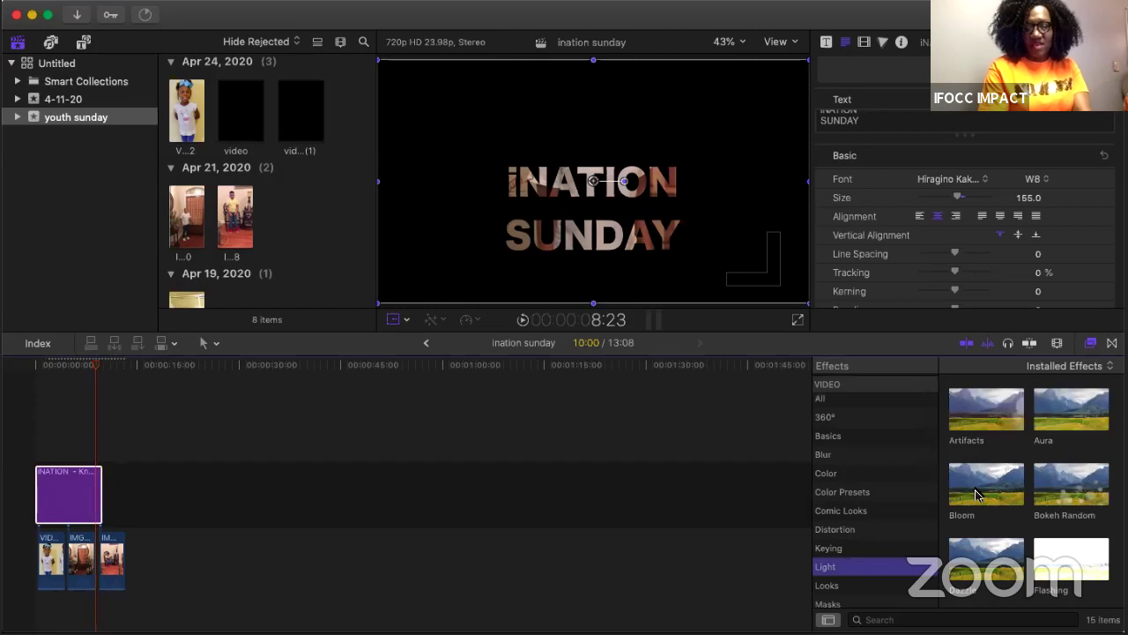
scroll(976, 495, "down", 2)
scroll(976, 496, "down", 1)
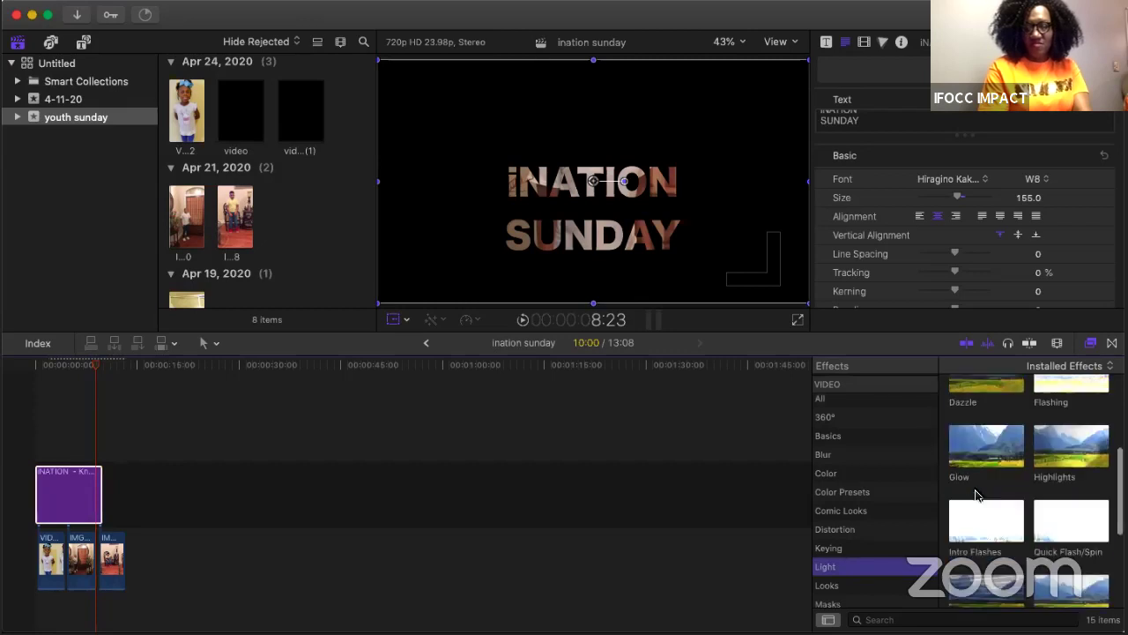
scroll(976, 496, "down", 1)
scroll(976, 496, "down", 1)
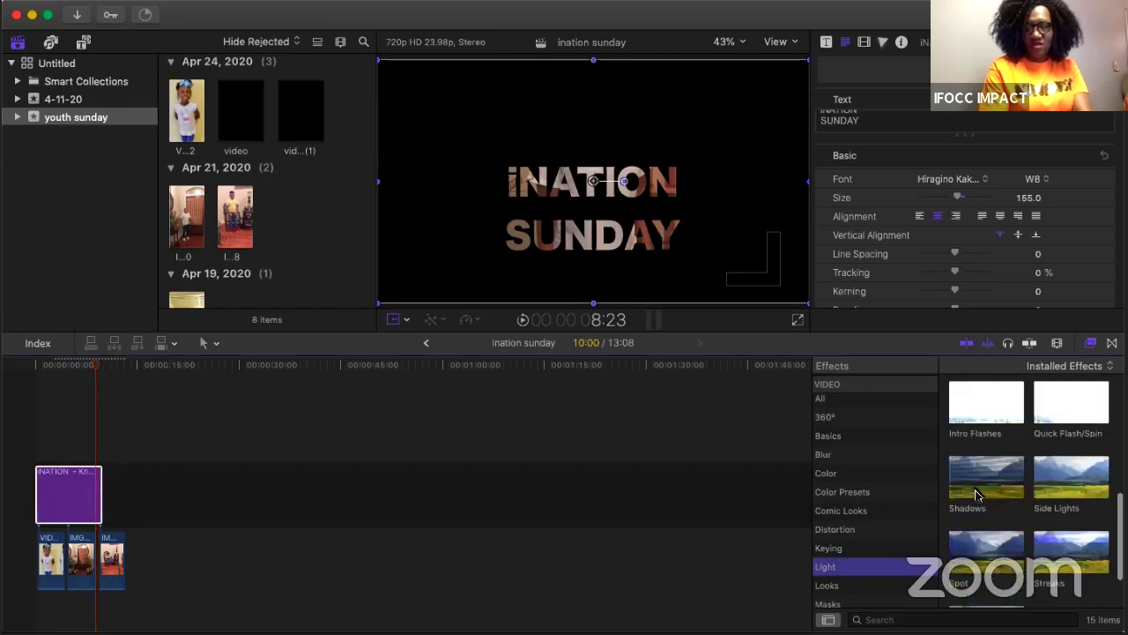
scroll(976, 495, "up", 1)
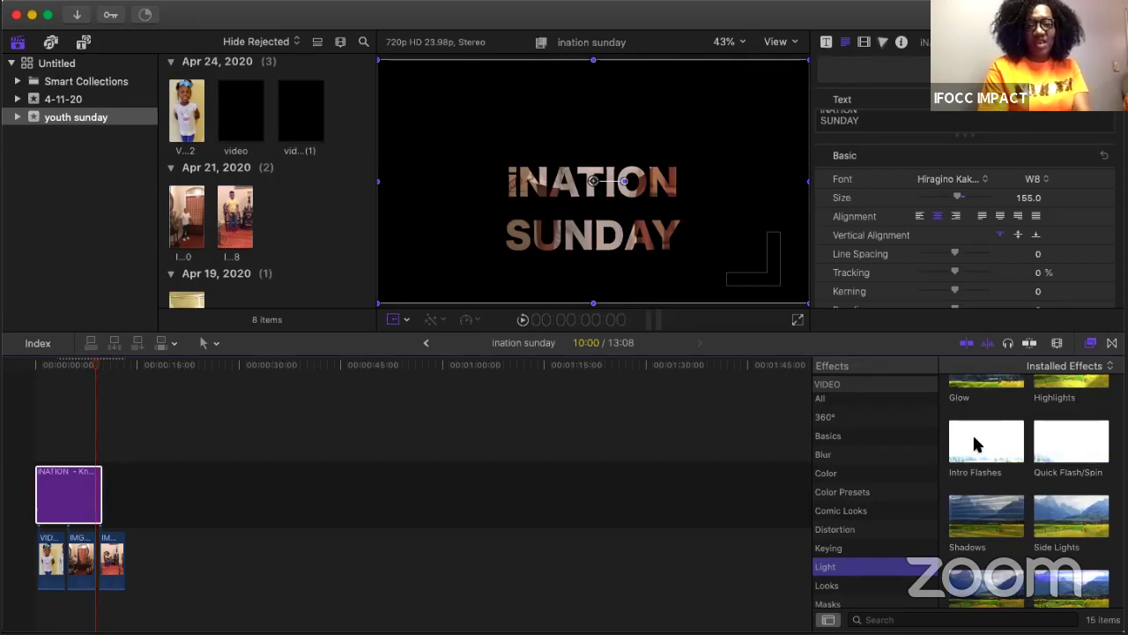
left_click_drag(976, 443, 70, 483)
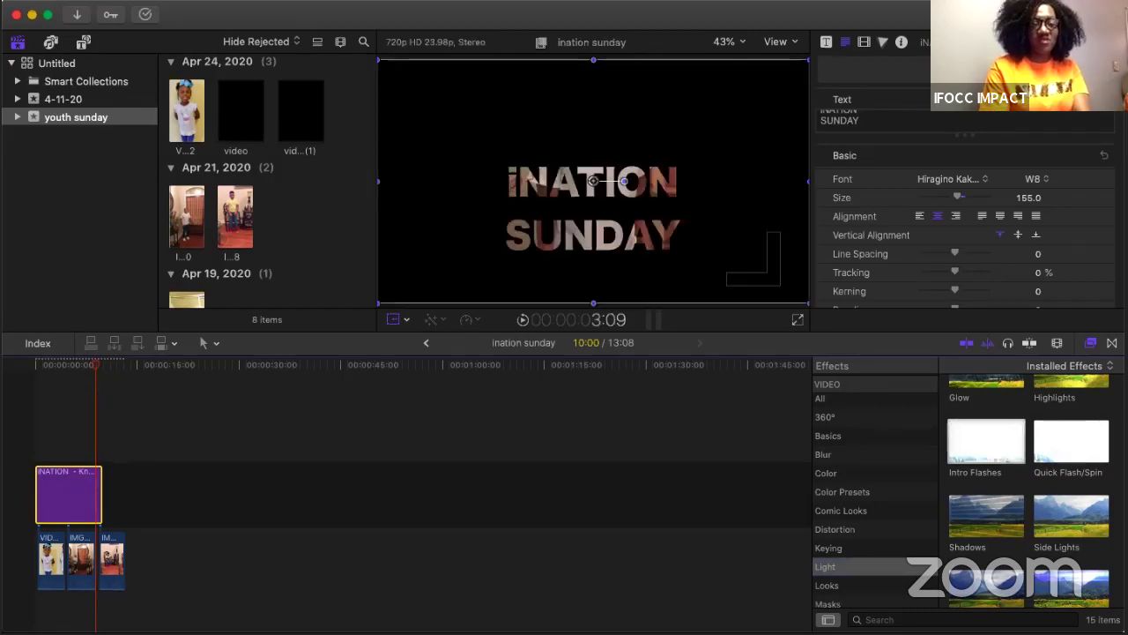
left_click(35, 434)
left_click(35, 434)
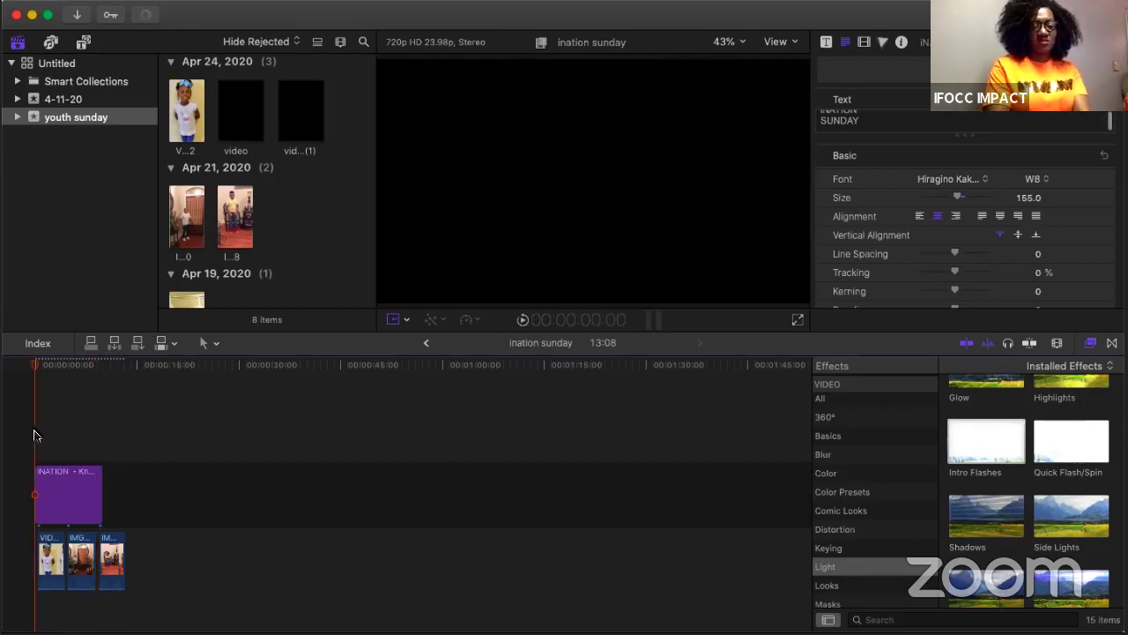
key("space")
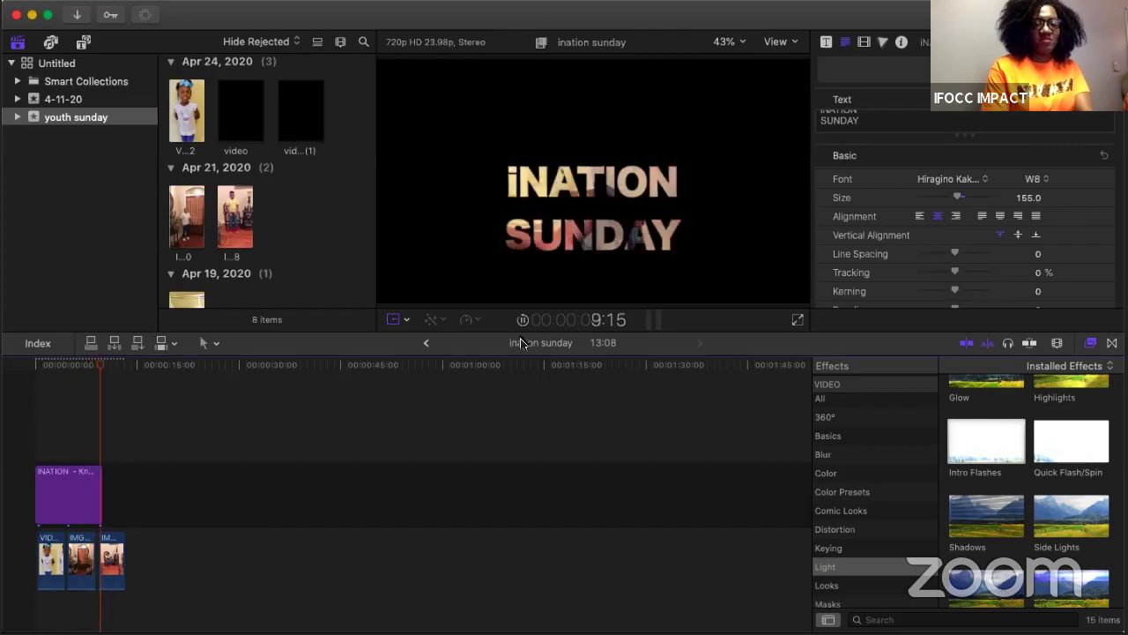
key("space")
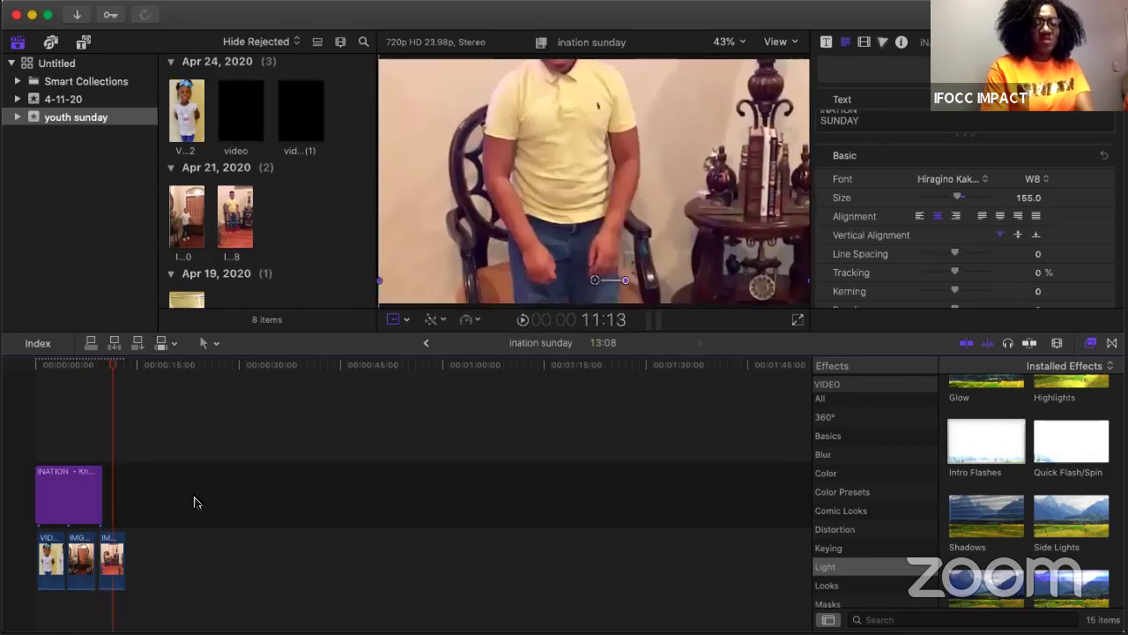
left_click(113, 551)
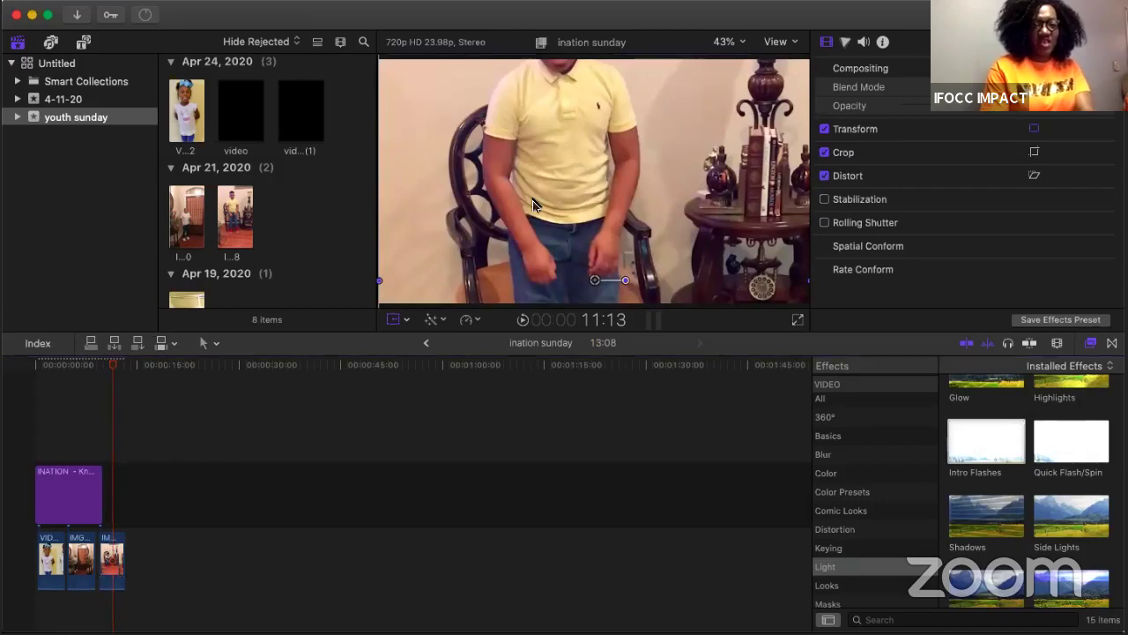
left_click(111, 546)
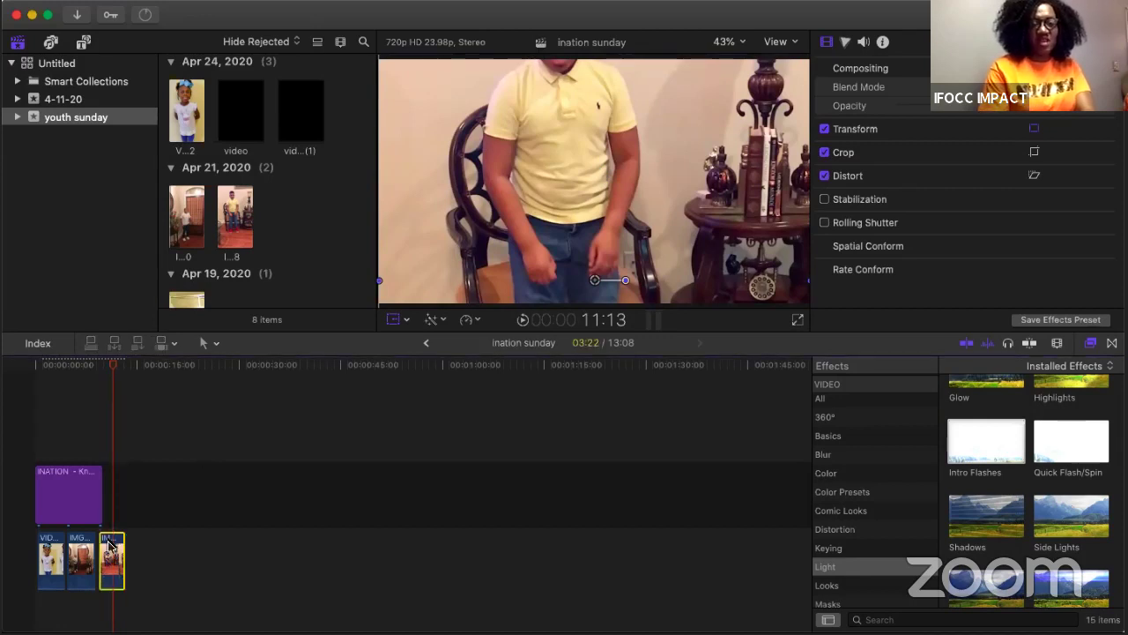
left_click_drag(559, 181, 555, 219)
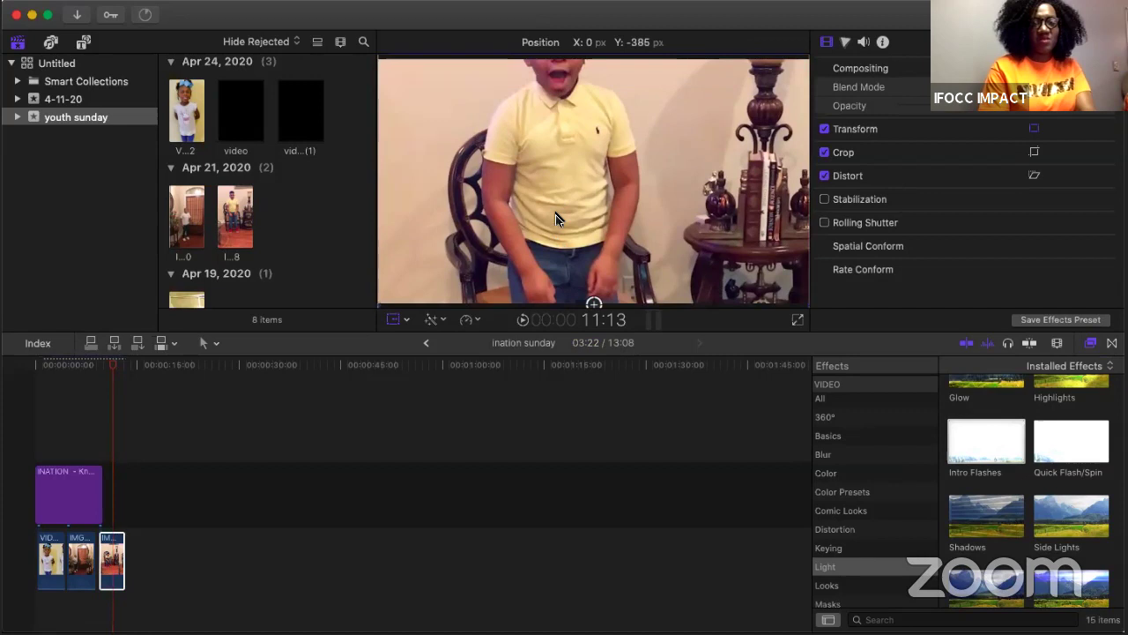
key("super+z")
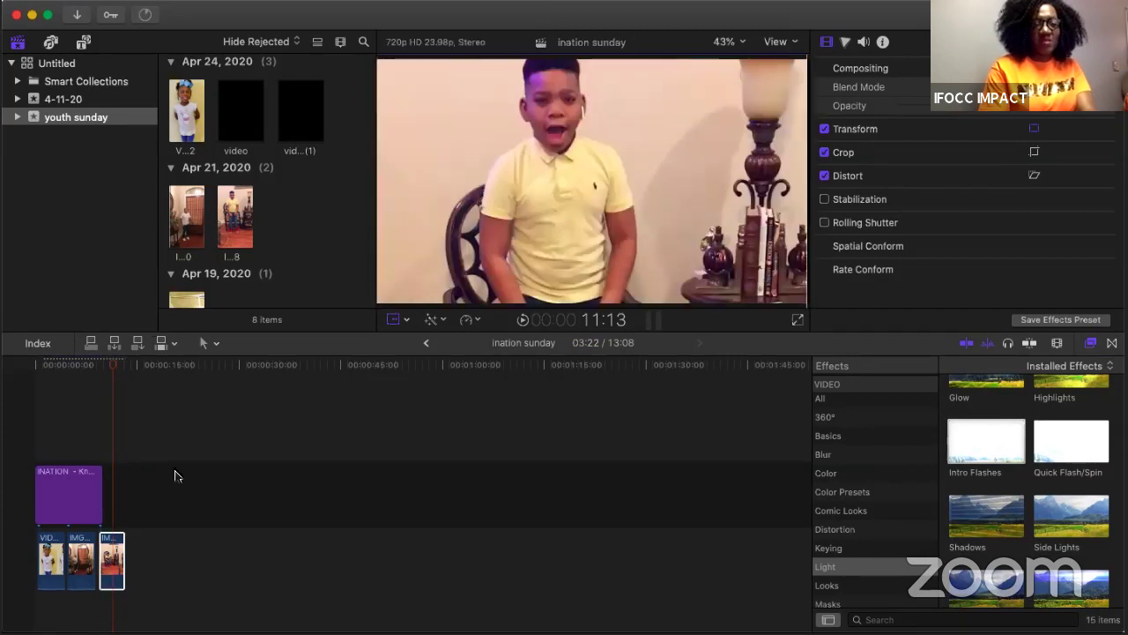
left_click(112, 538)
left_click(104, 519)
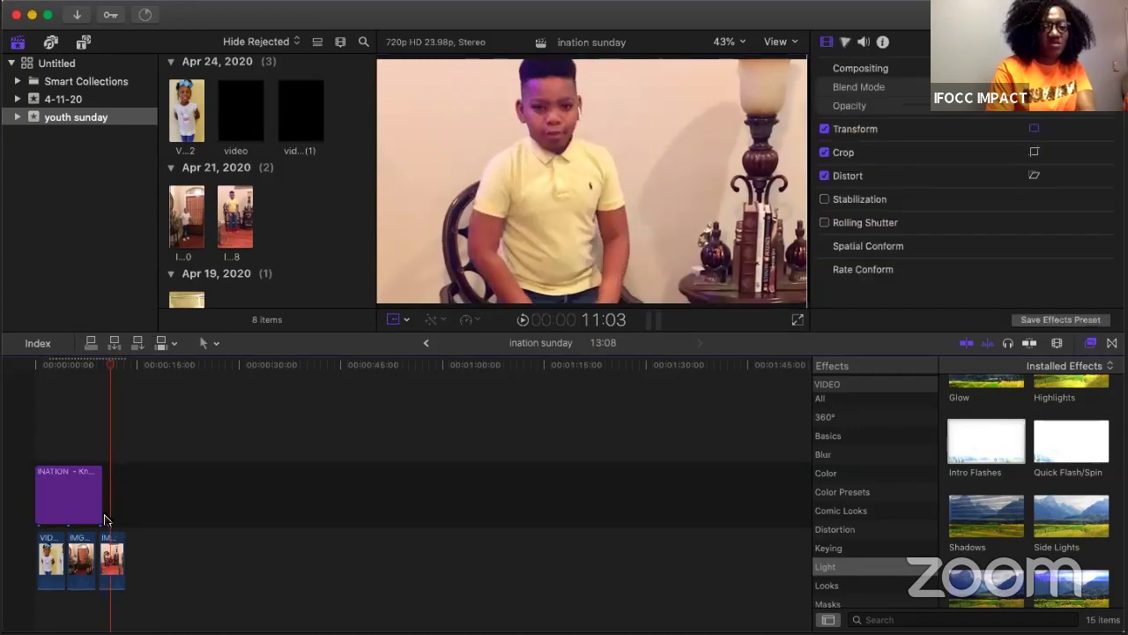
left_click(104, 519)
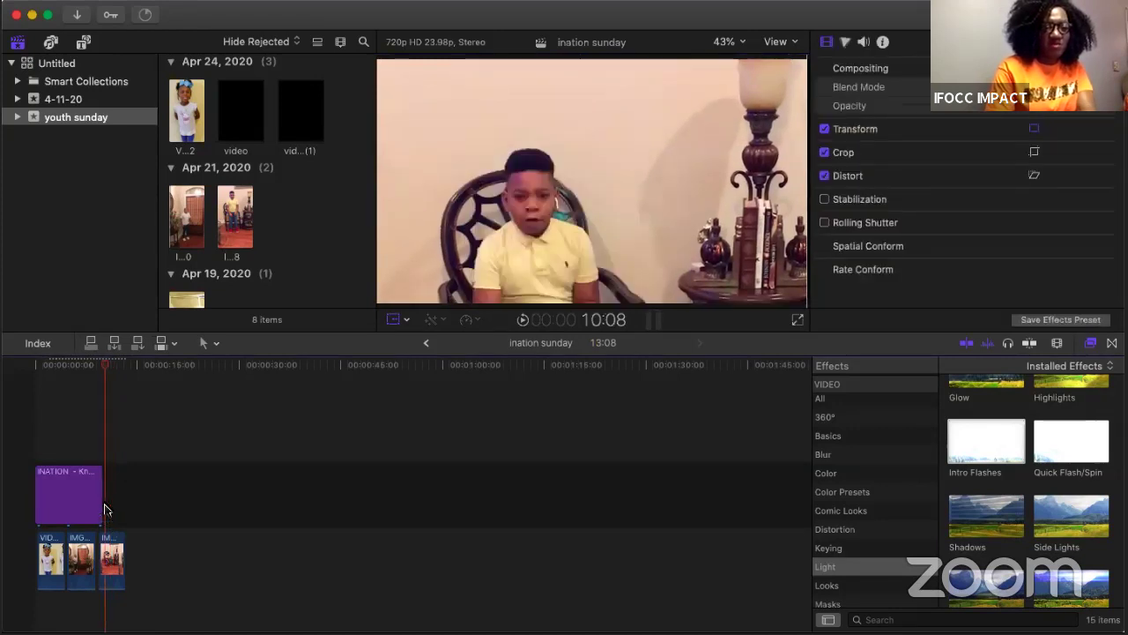
left_click(78, 432)
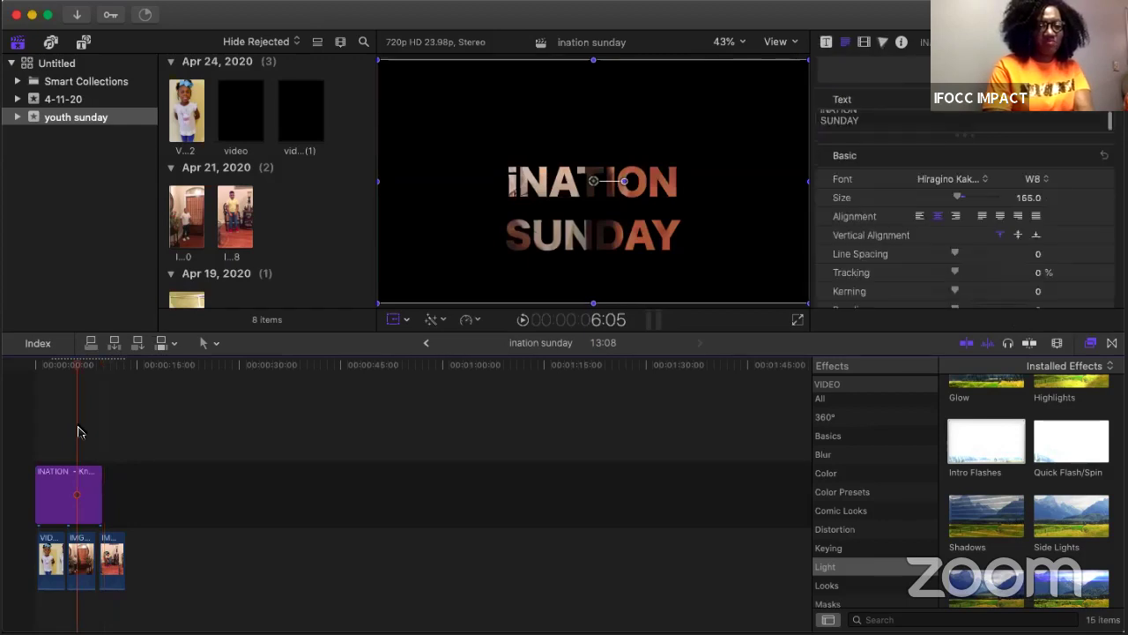
key("space")
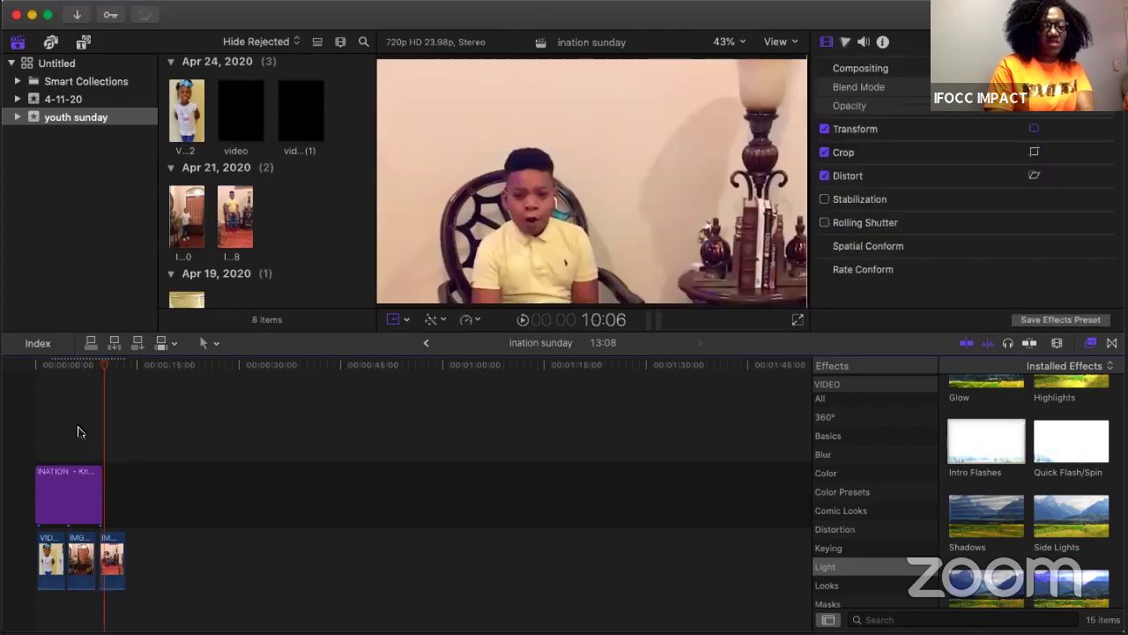
left_click(114, 546)
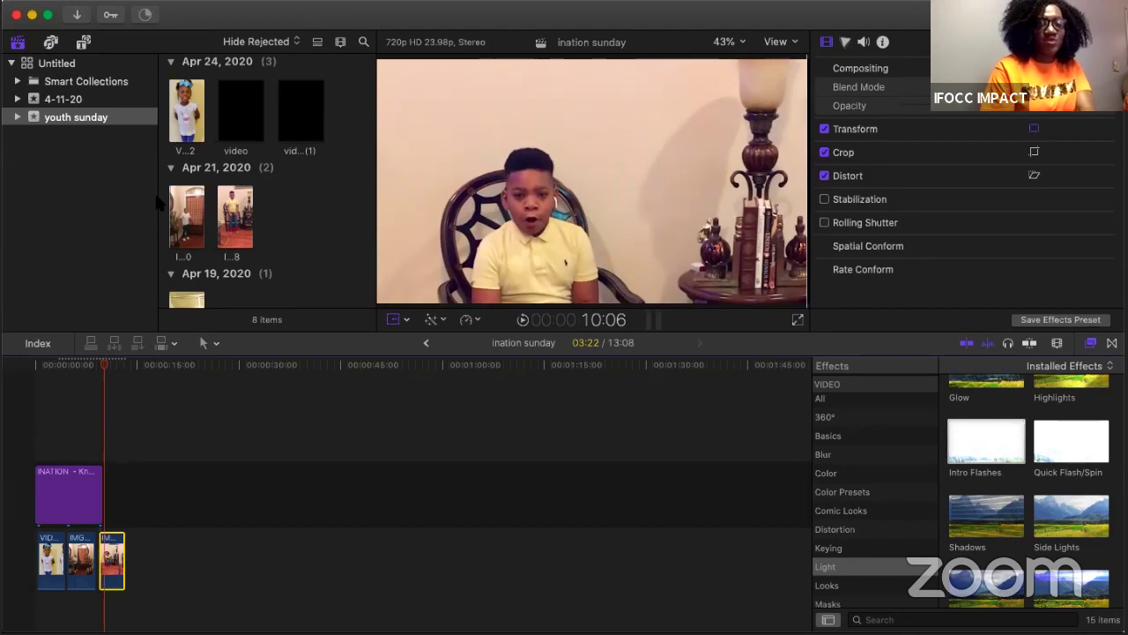
Step: Blade the third clip at the playhead, delete the split-off piece, and replay from the start
left_click(231, 9)
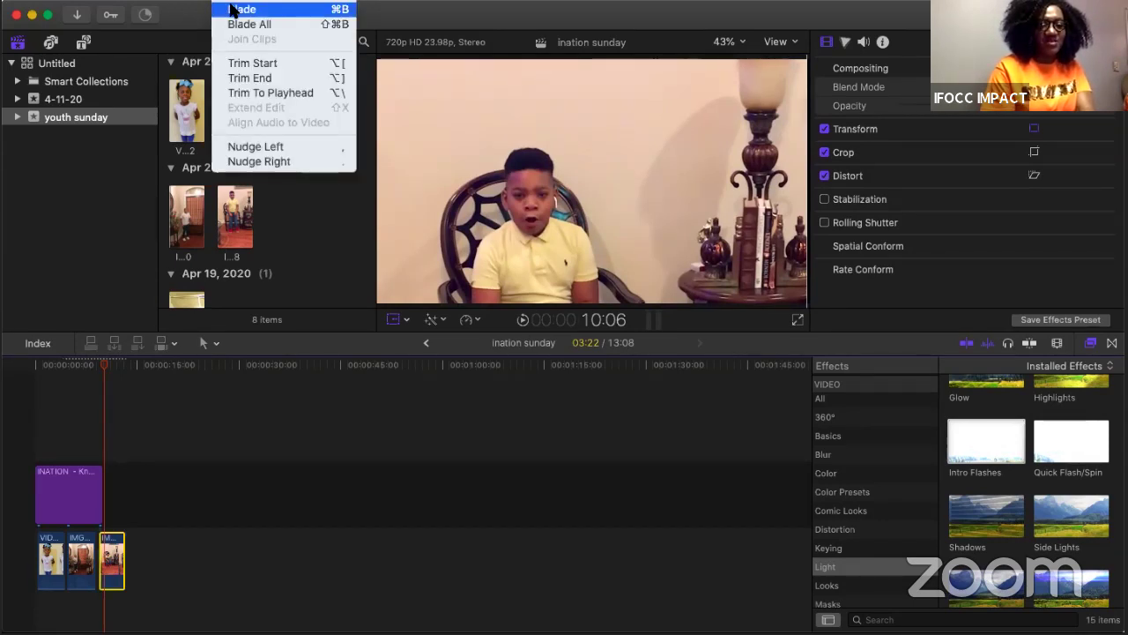
left_click(239, 8)
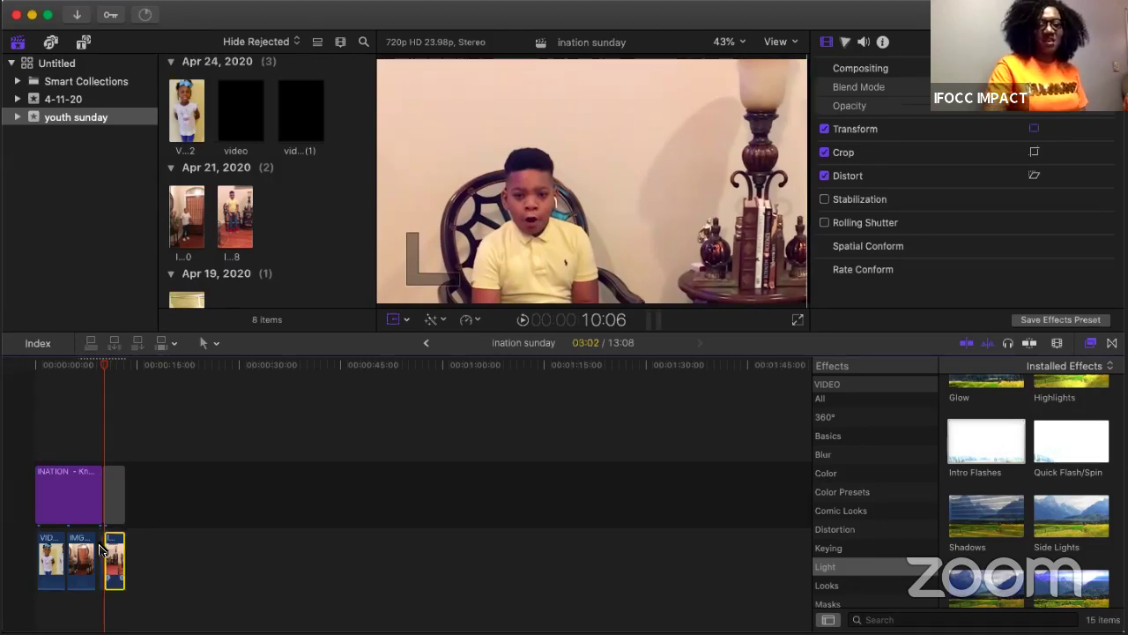
key("Delete")
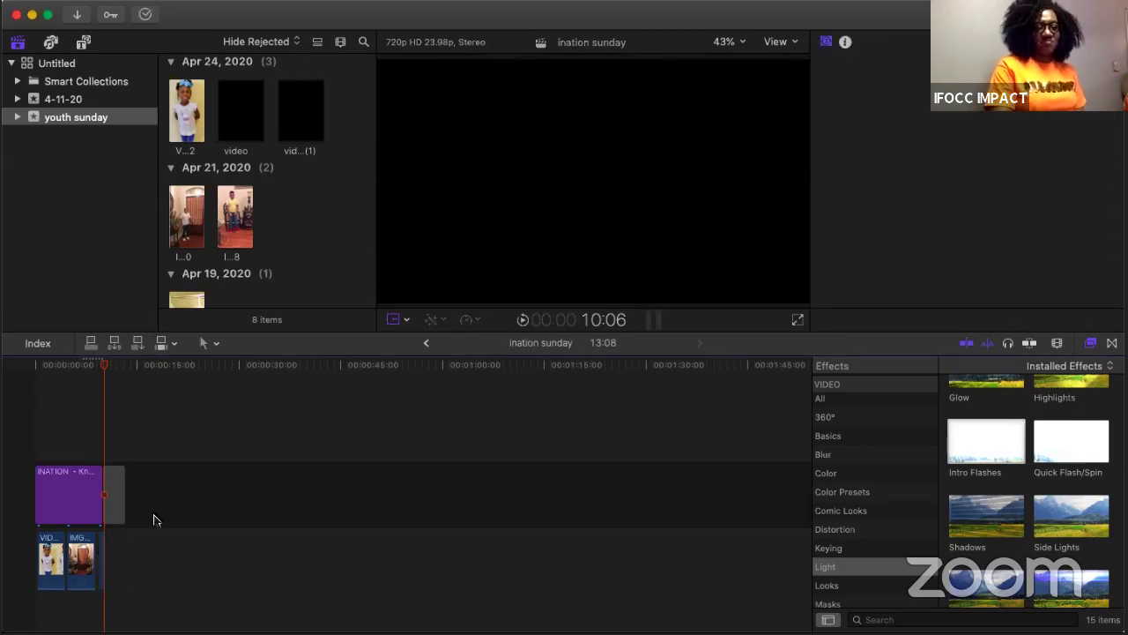
left_click(153, 520)
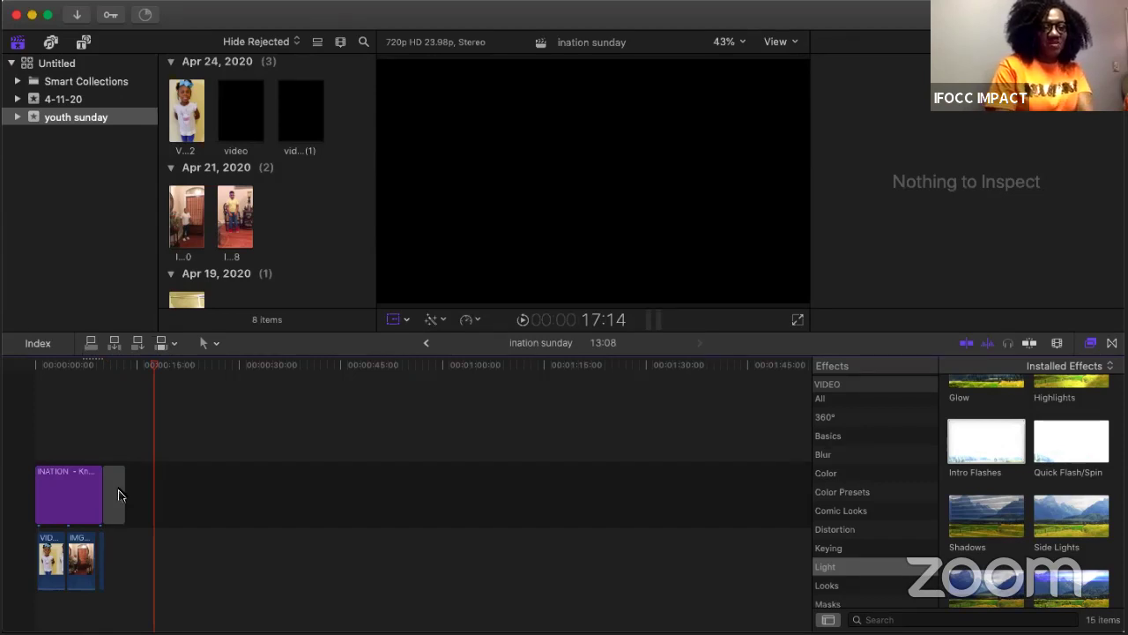
left_click(34, 435)
key("space")
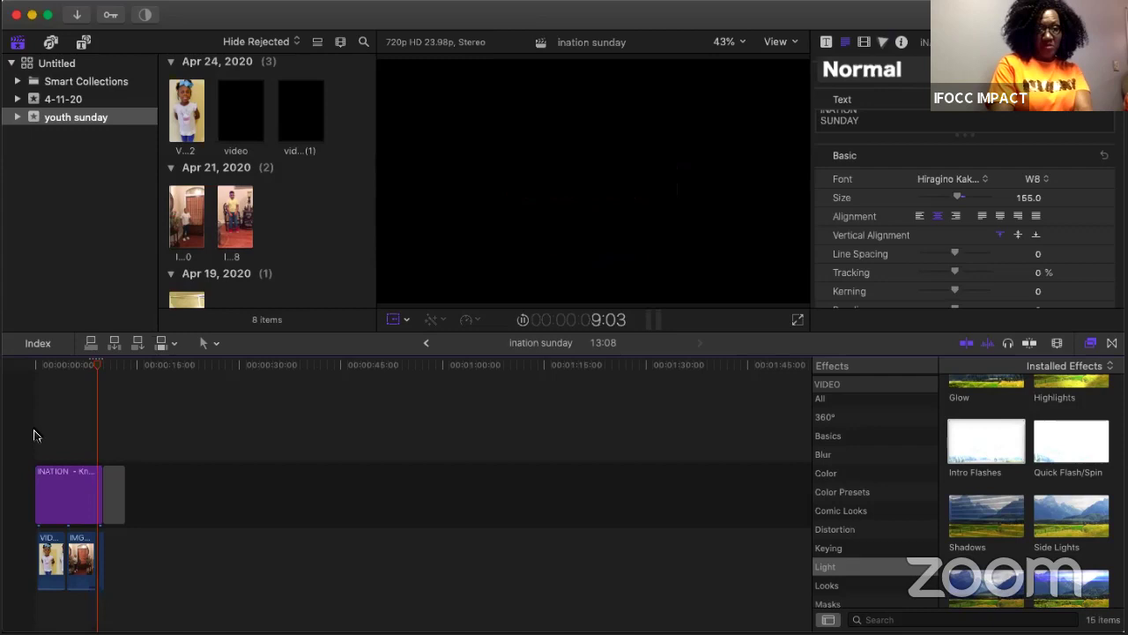
Step: Trim the third clip's leftover sliver and delete the gap after the title
left_click(102, 549)
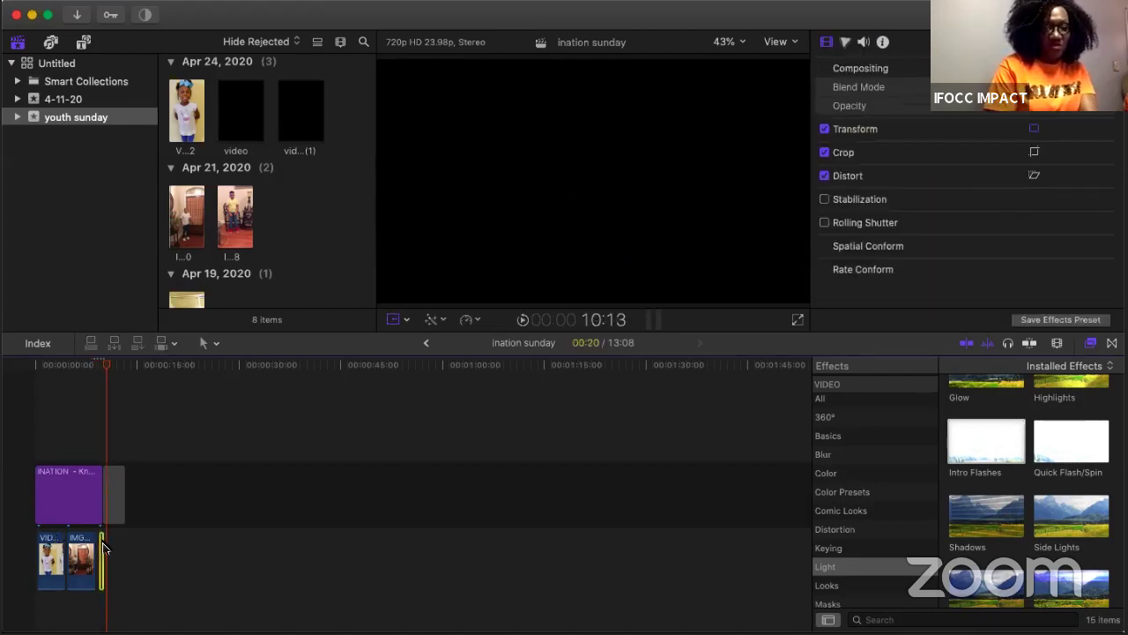
left_click_drag(102, 548, 100, 548)
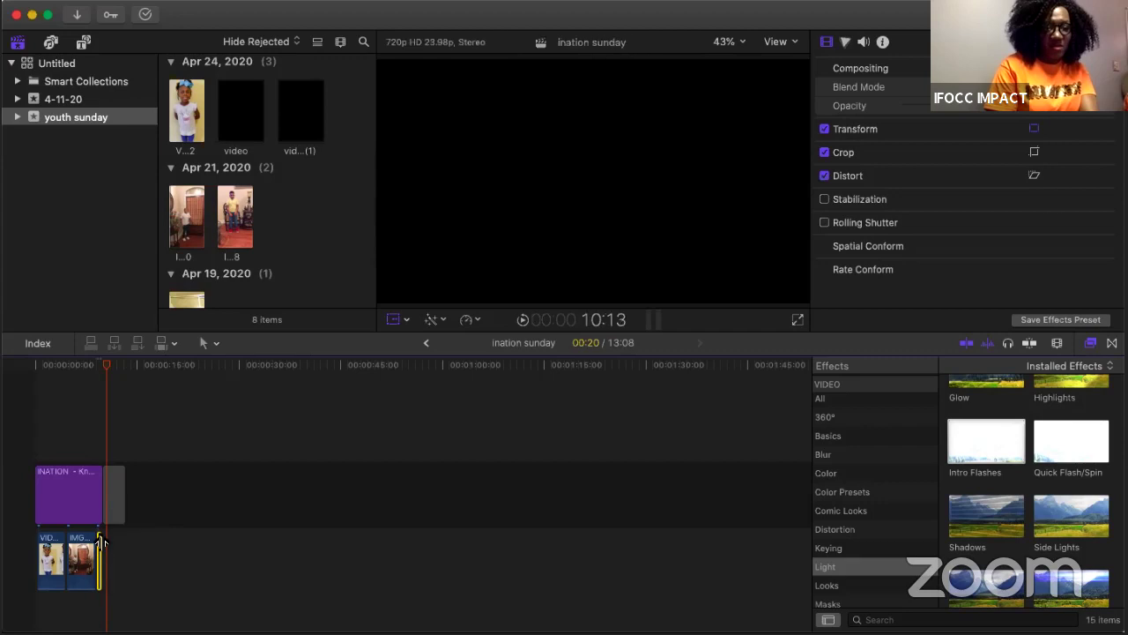
left_click(89, 449)
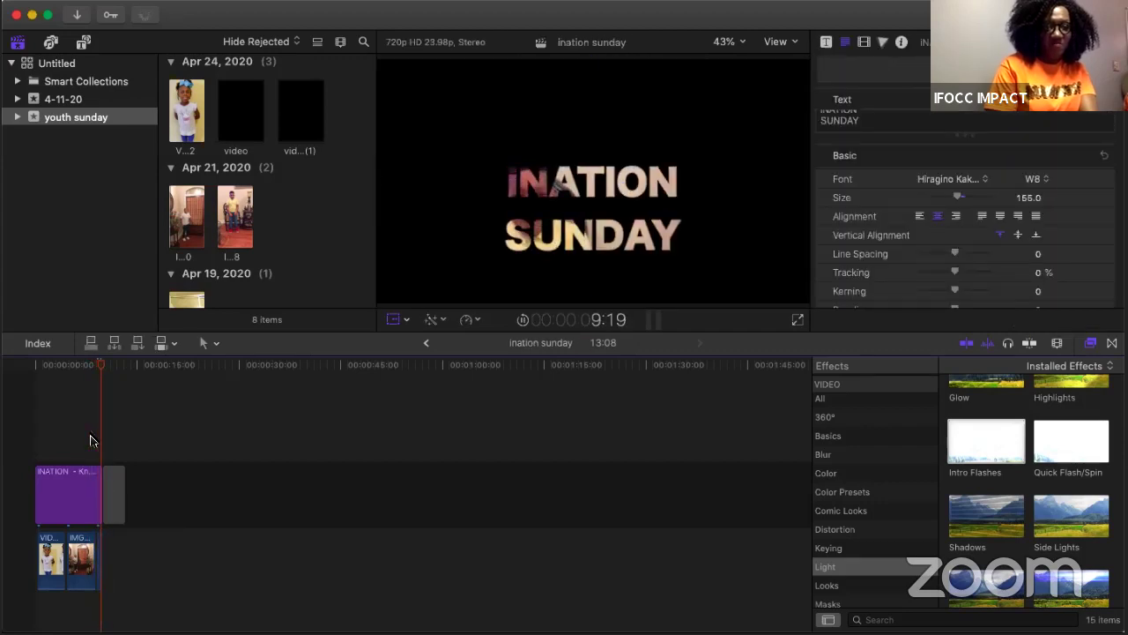
left_click(123, 491)
key("BackSpace")
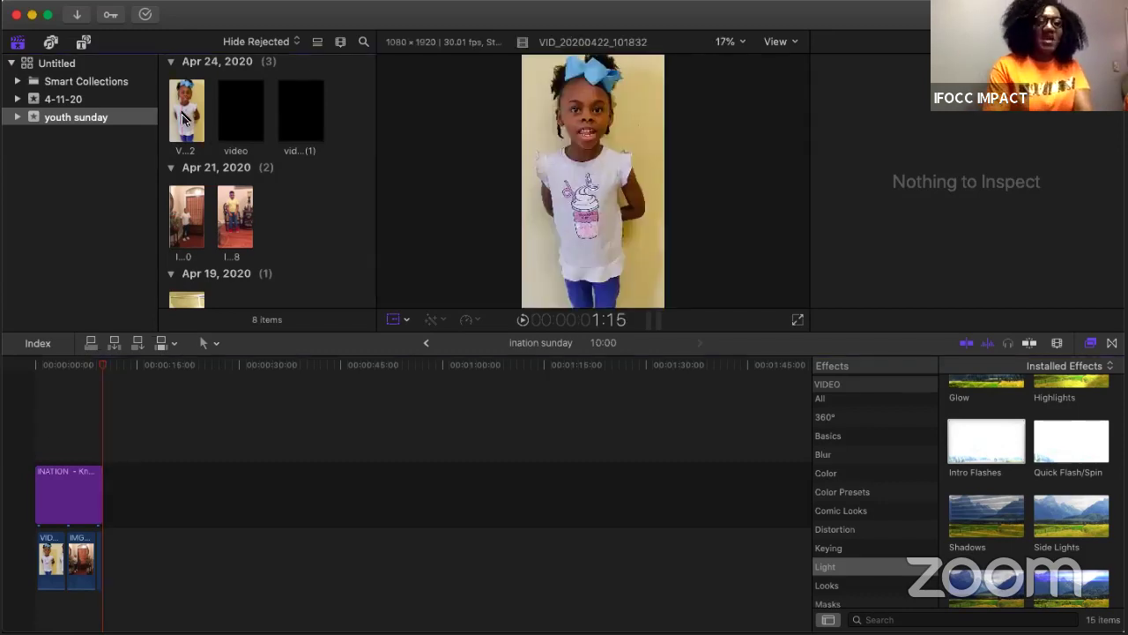
Step: Add the Scale 3D title from the Titles browser to the timeline after the iNATION SUNDAY title
left_click(84, 44)
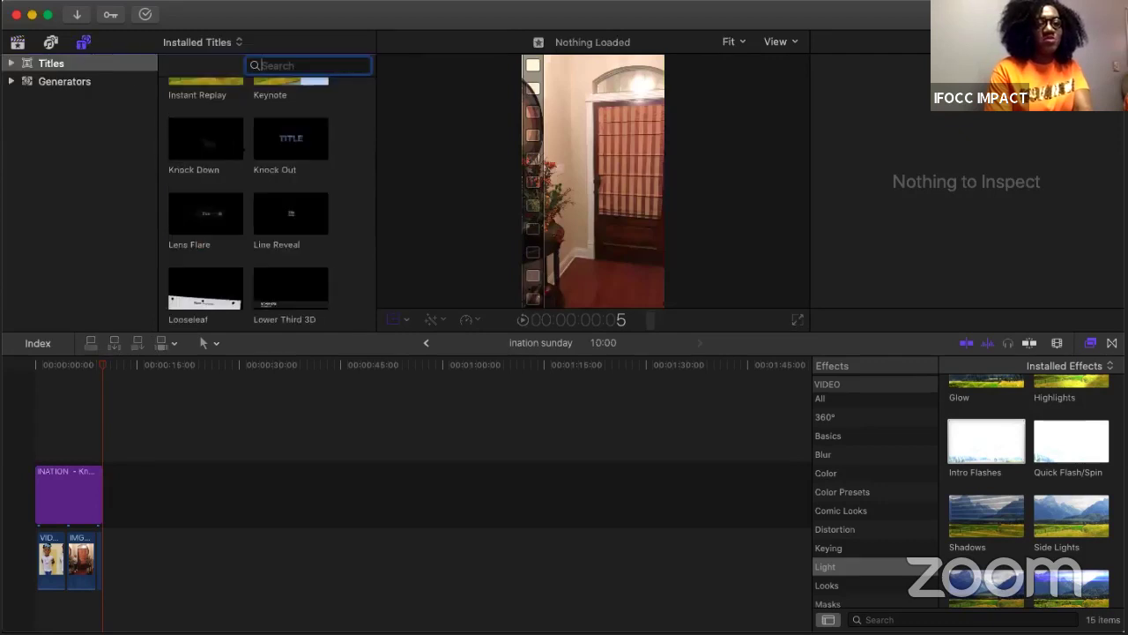
scroll(236, 150, "up", 5)
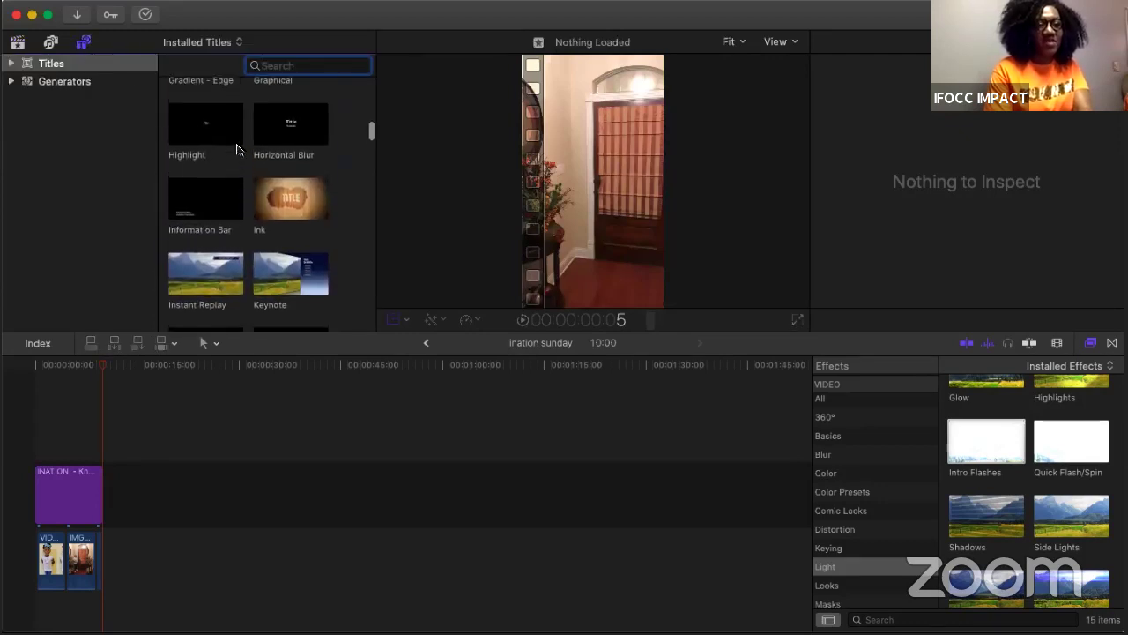
scroll(236, 150, "up", 1)
scroll(236, 150, "up", 3)
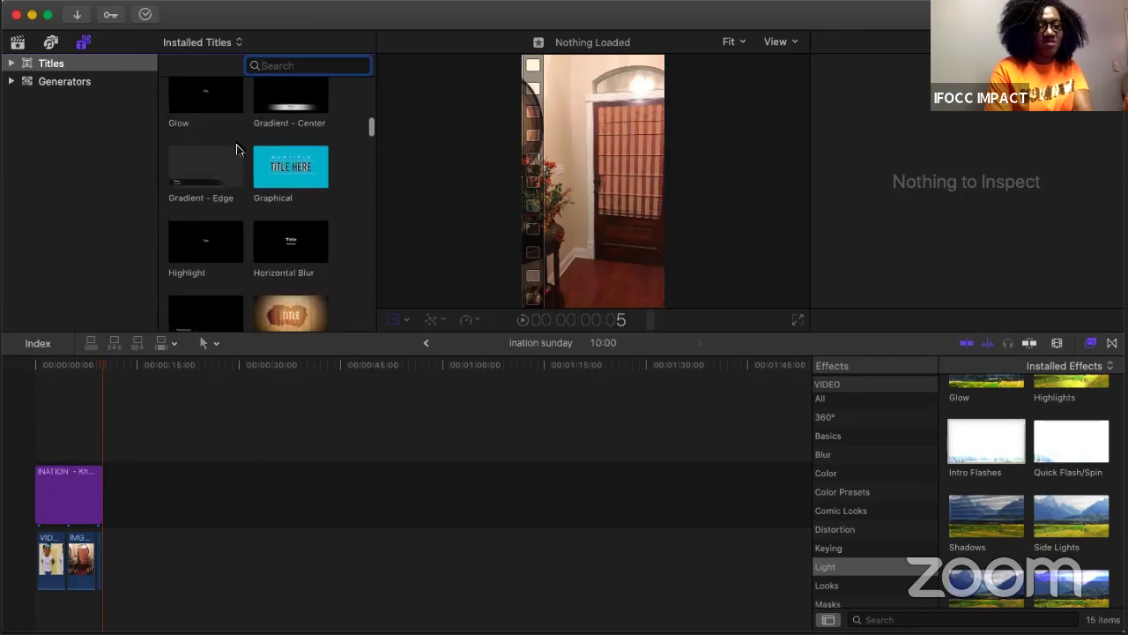
scroll(236, 150, "up", 3)
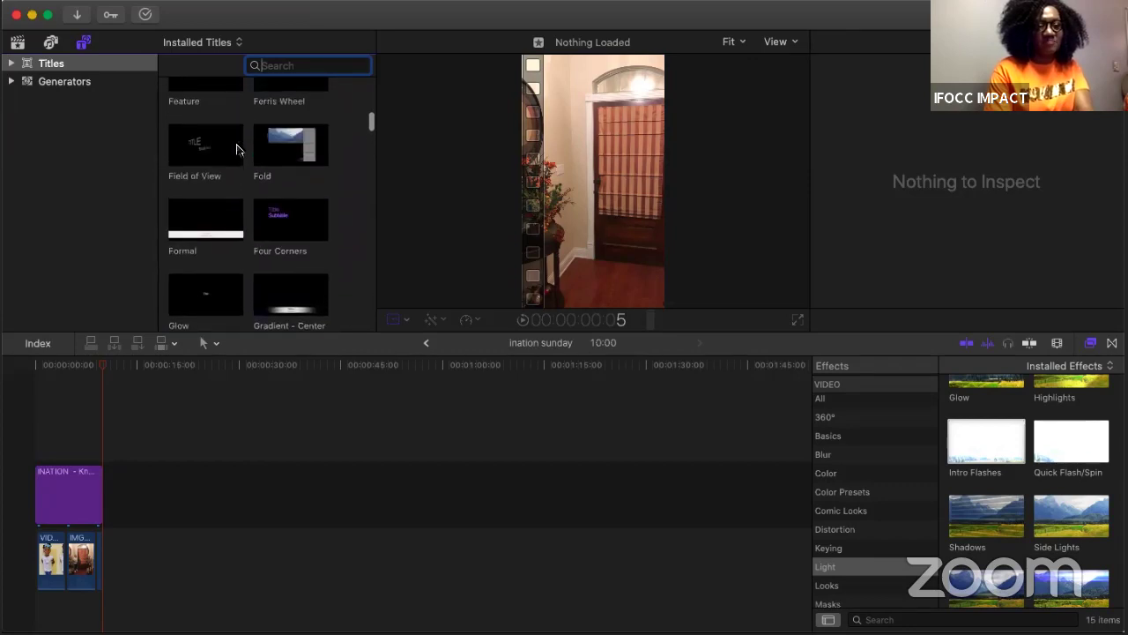
scroll(236, 150, "up", 2)
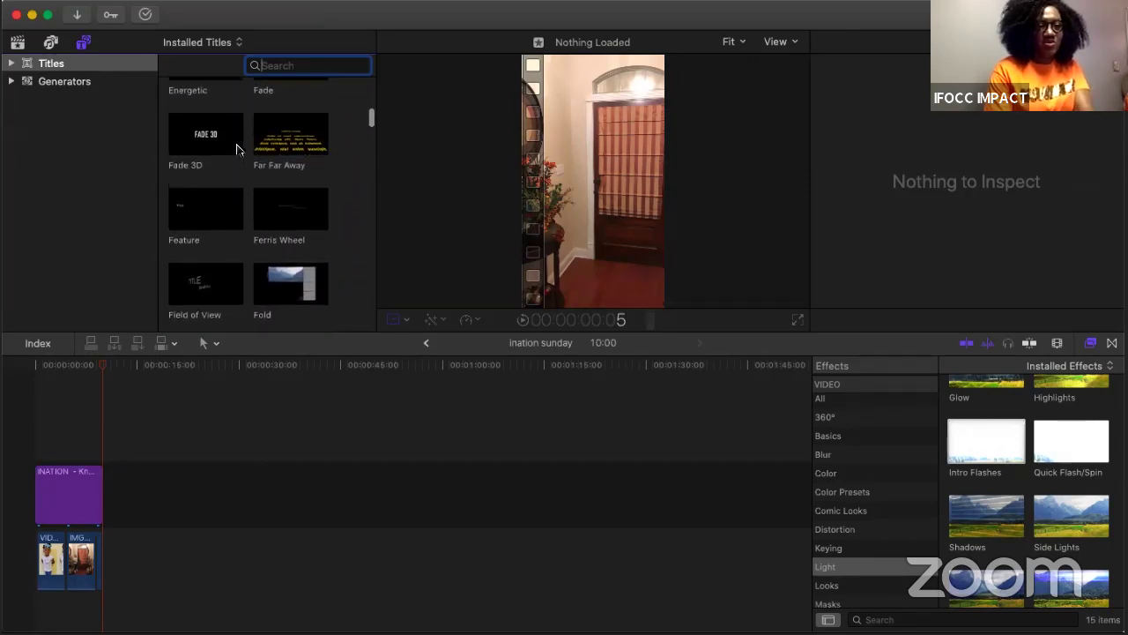
scroll(236, 150, "down", 1)
scroll(236, 150, "down", 6)
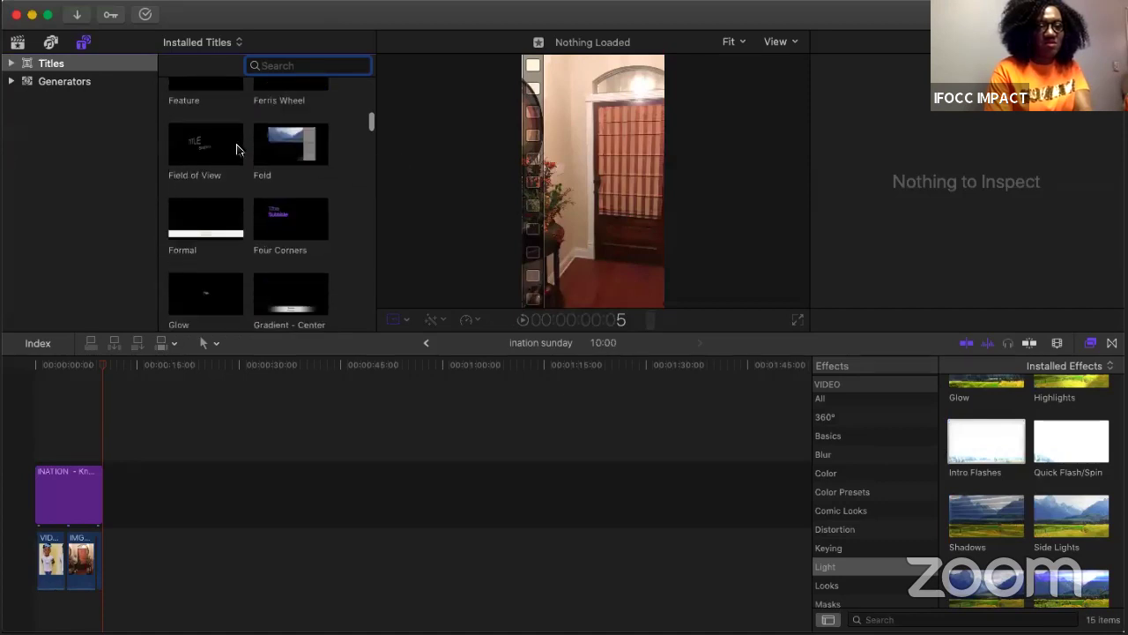
scroll(236, 150, "down", 5)
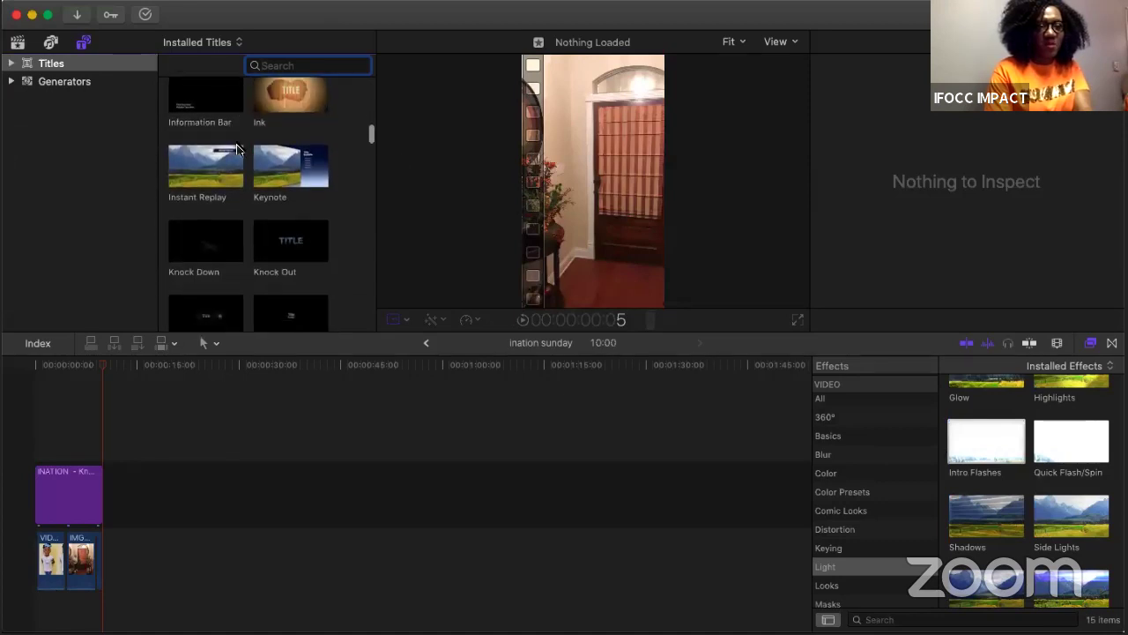
scroll(236, 150, "down", 5)
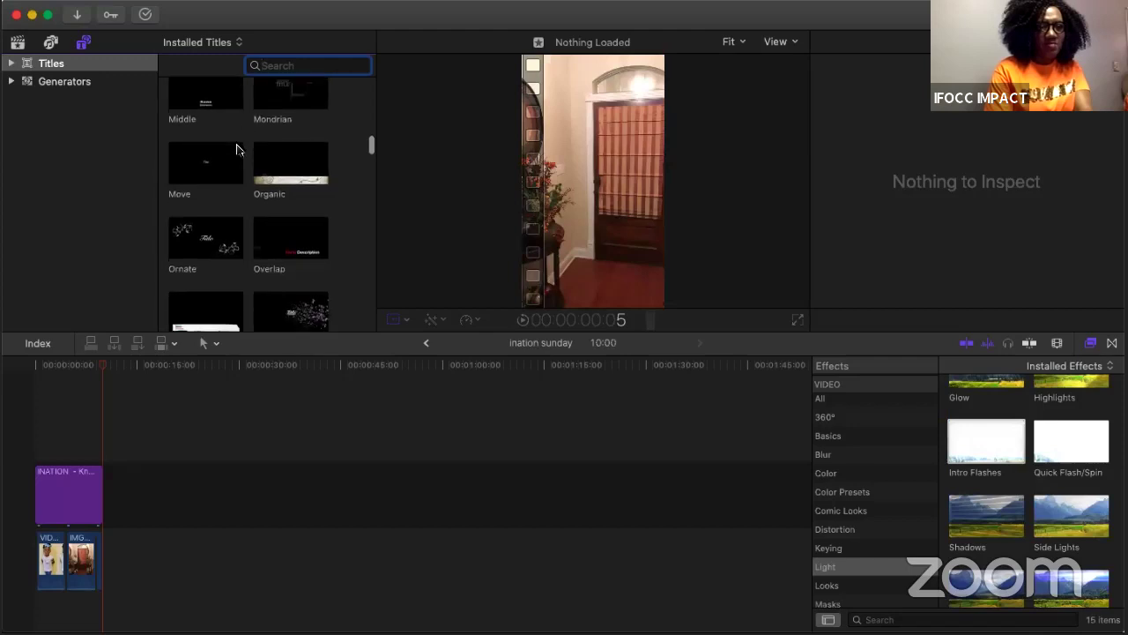
scroll(236, 150, "down", 5)
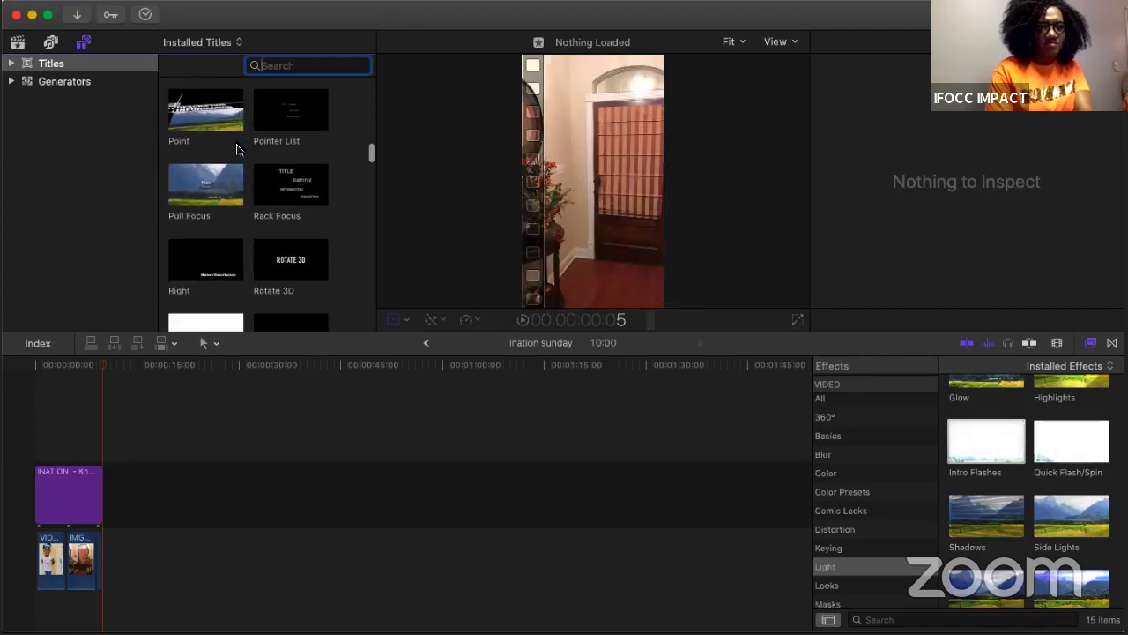
left_click(217, 189)
left_click_drag(172, 334, 105, 498)
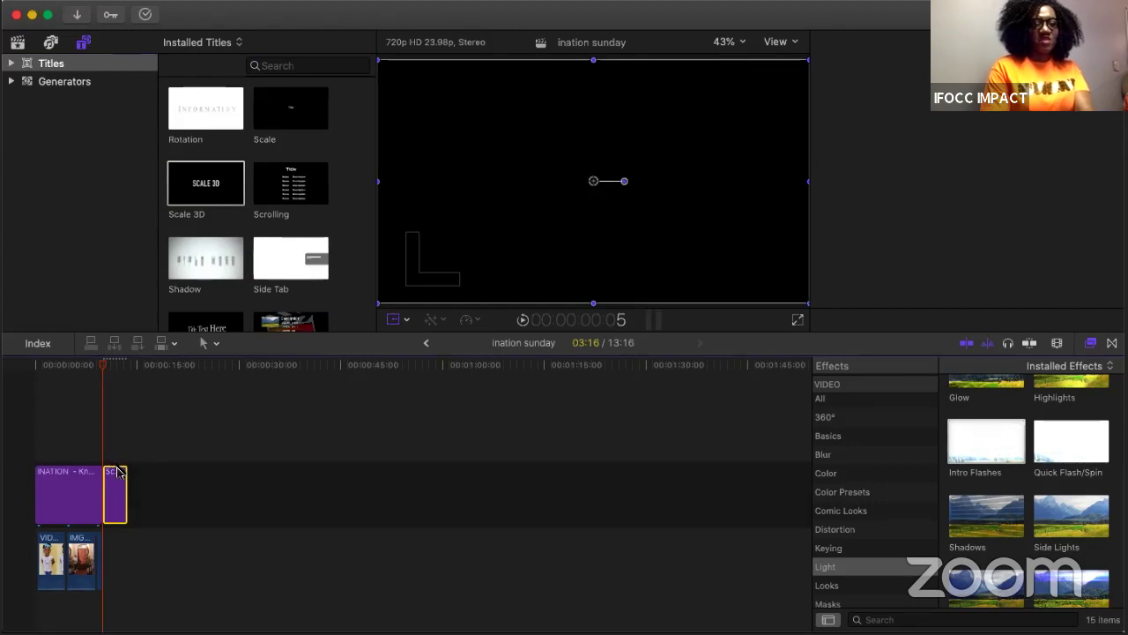
Step: Replace the Scale 3D title's placeholder text with the person's full name, then return to the library clips
double_click(117, 472)
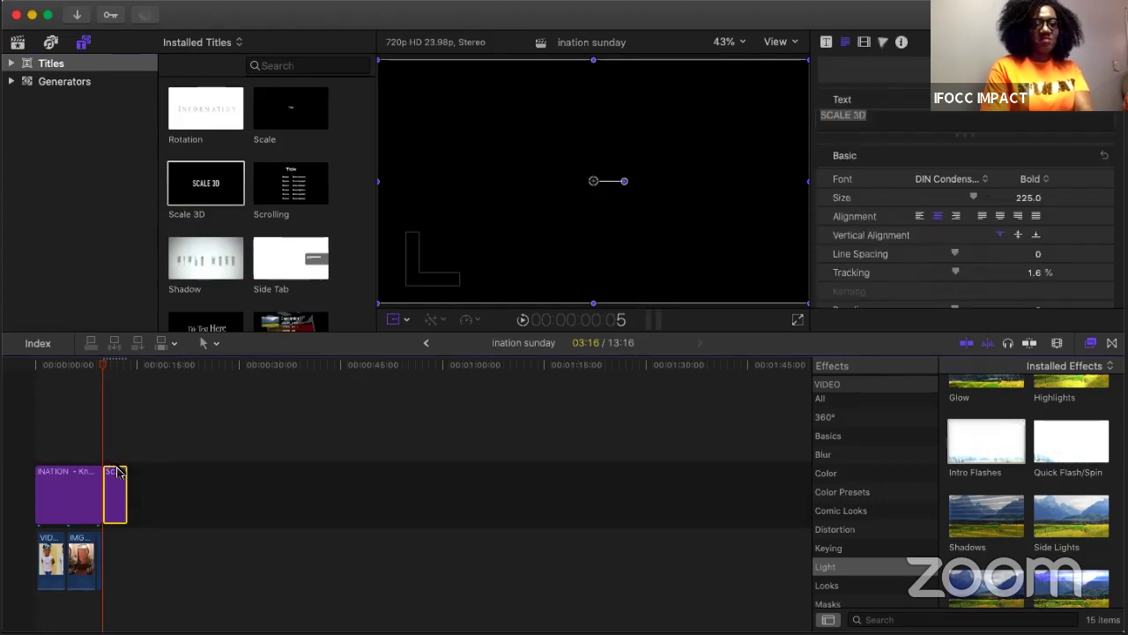
left_click(882, 119)
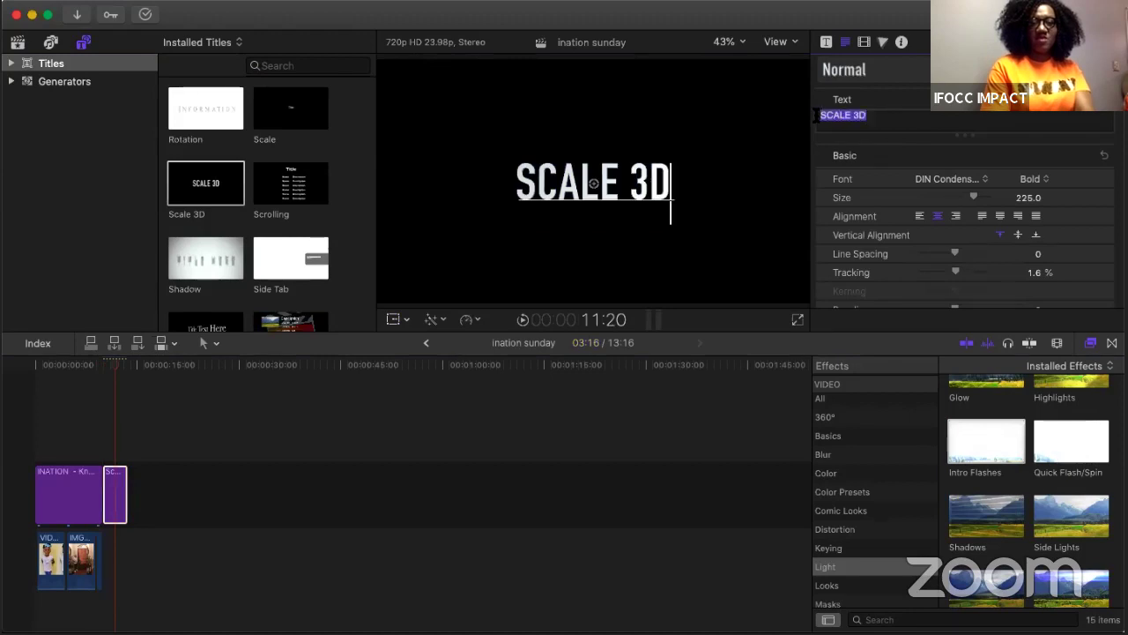
key("super+a")
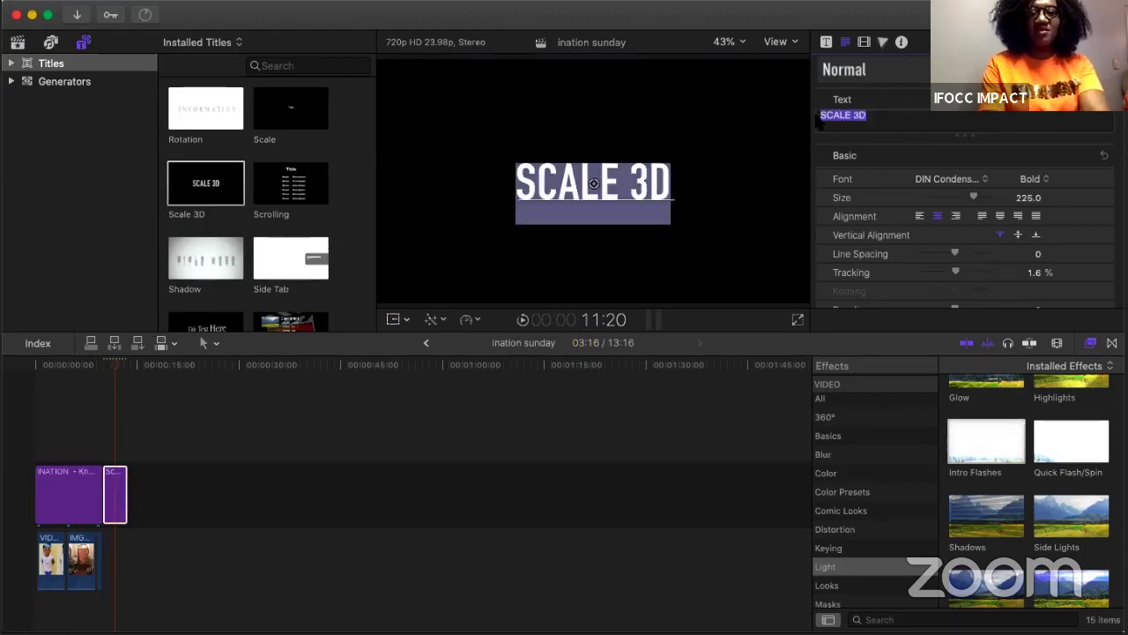
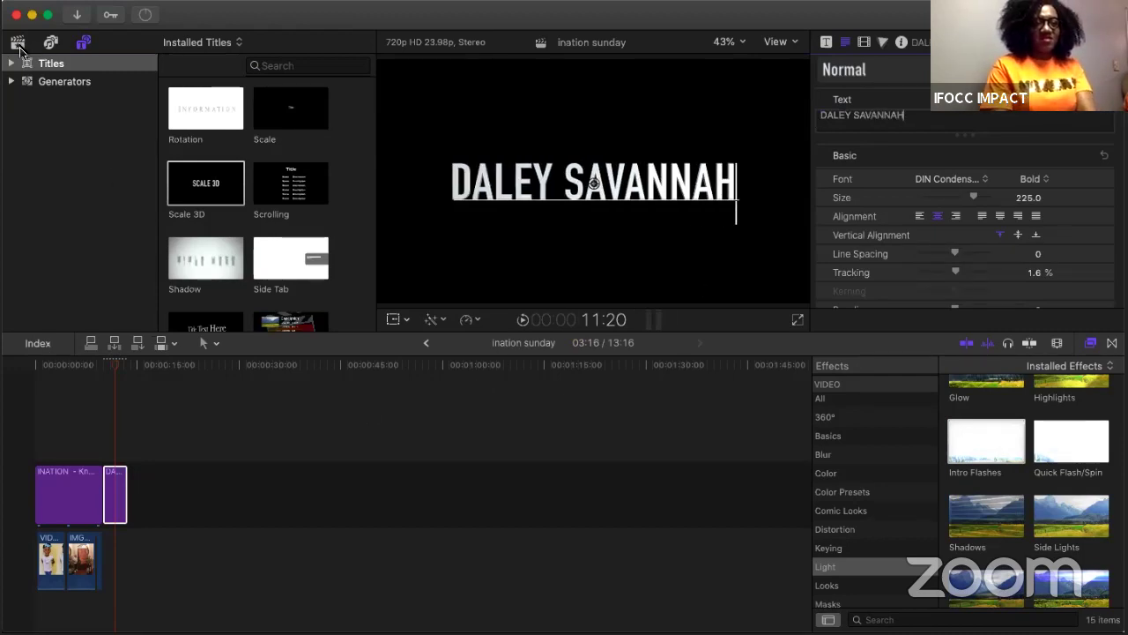
left_click(18, 43)
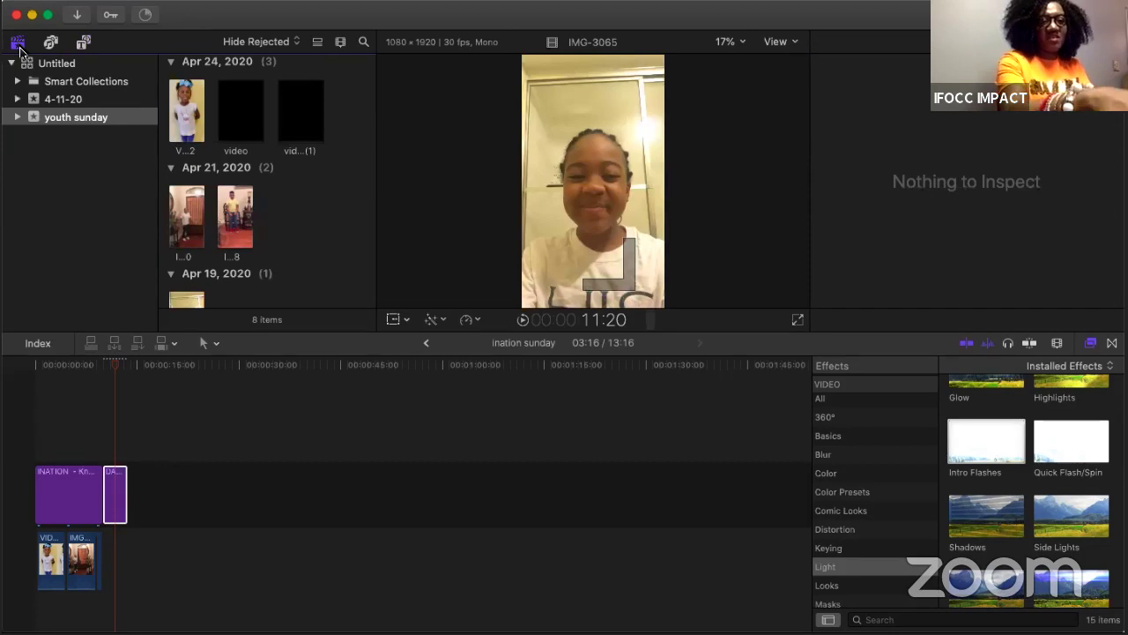
Step: Add the girl's clip V...2 after the name title, enlarge it to about 293% and shift it down
left_click(187, 106)
left_click_drag(187, 106, 140, 490)
left_click(138, 447)
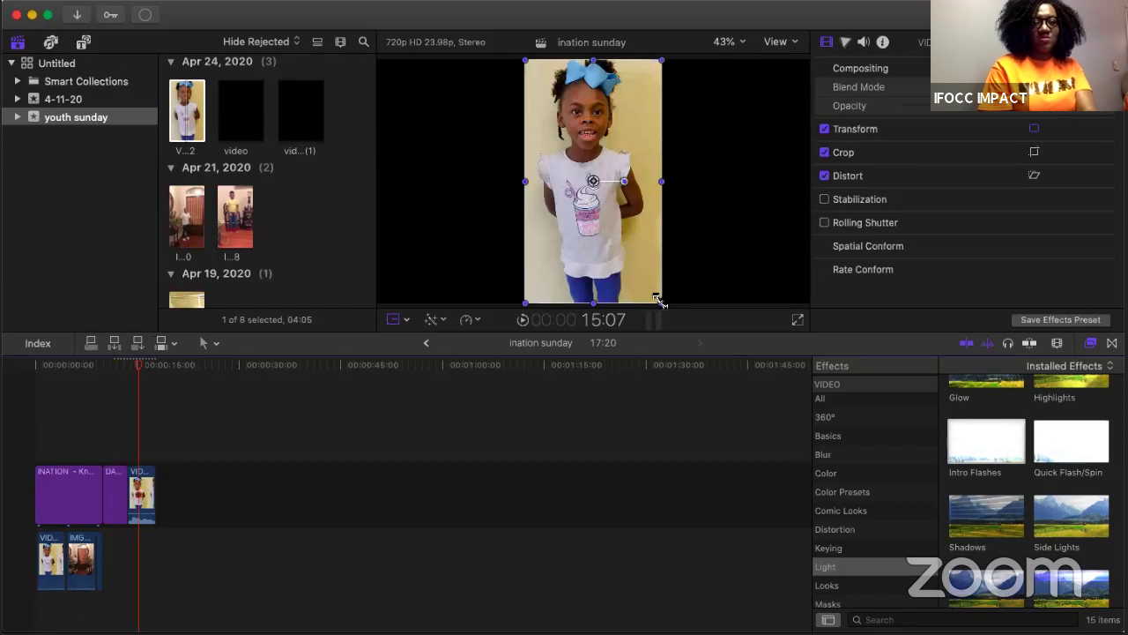
left_click_drag(663, 302, 810, 350)
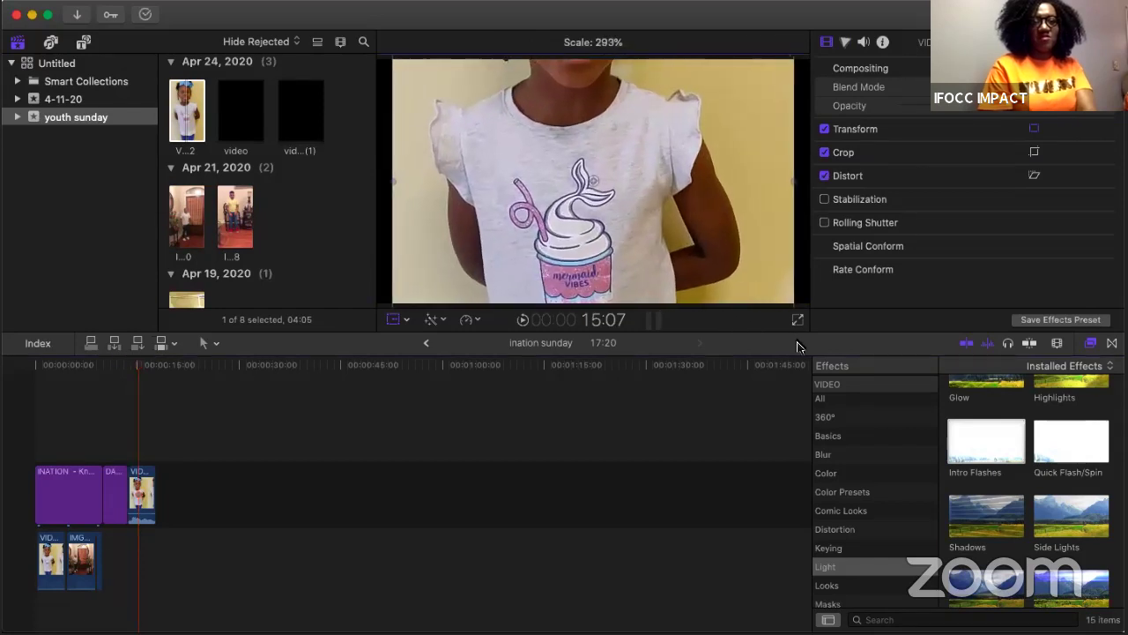
left_click_drag(689, 212, 666, 237)
Step: Lower the girl's clip to frame her face and bow, then preview the opening and Intro Flashes
left_click_drag(659, 163, 654, 293)
left_click(86, 428)
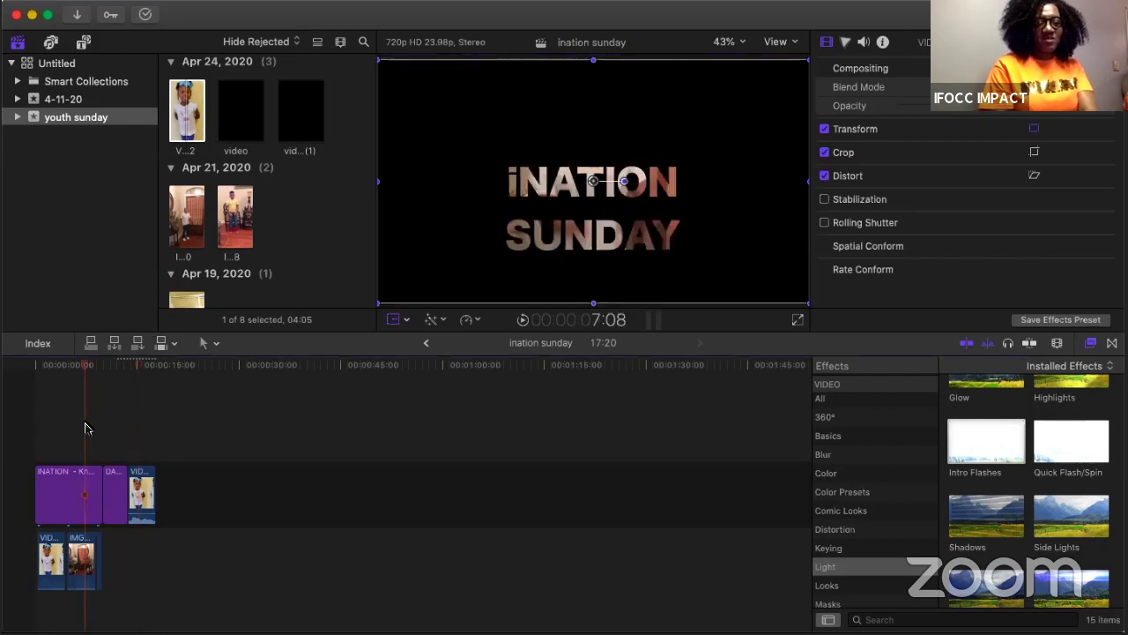
key("space")
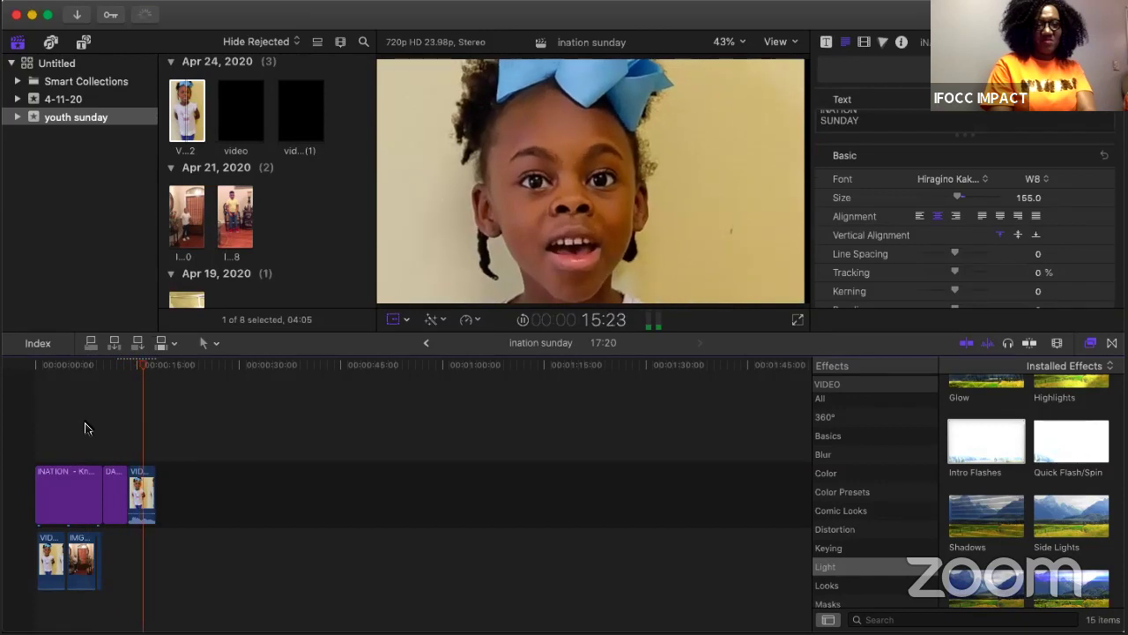
key("space")
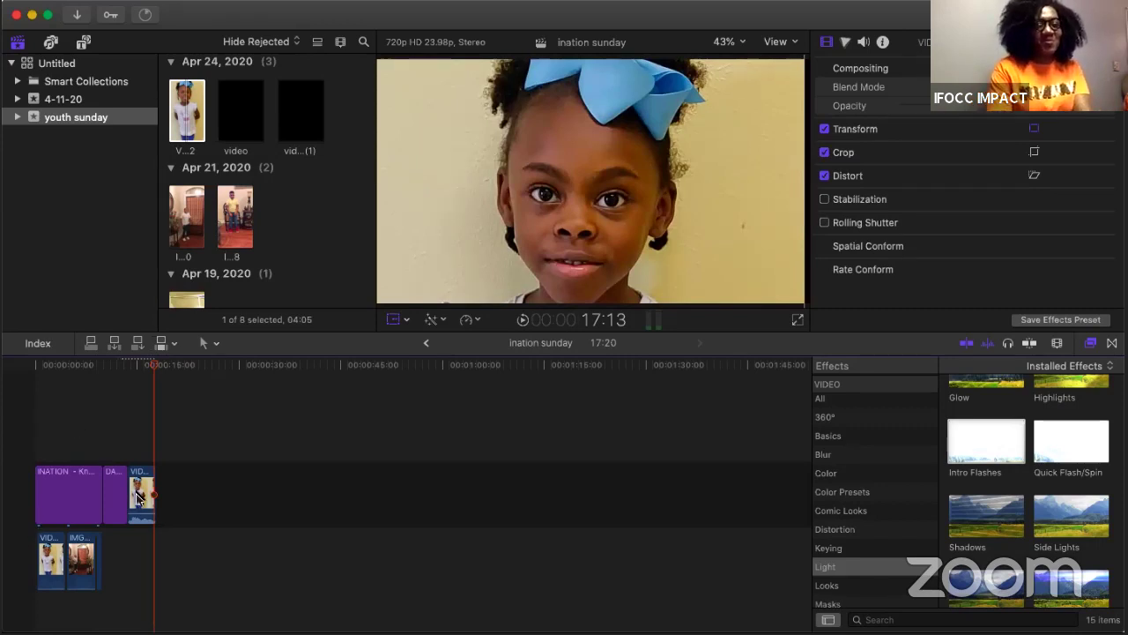
left_click(104, 454)
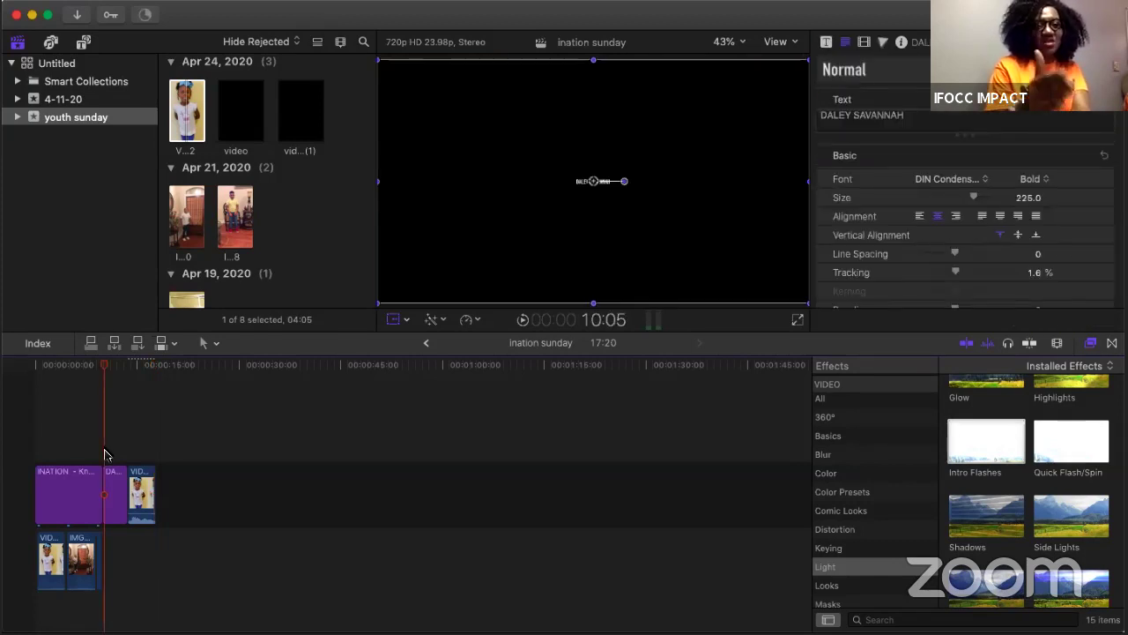
left_click(987, 441)
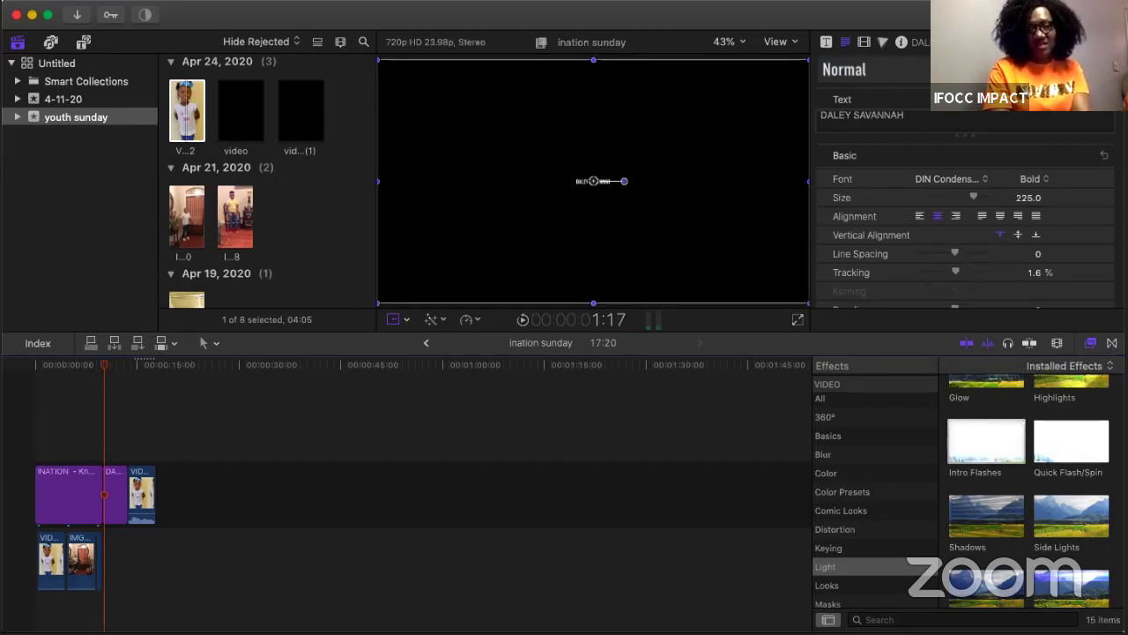
Step: Place the Slide transition from Movements between the iNATION SUNDAY title and the name title
left_click(1113, 343)
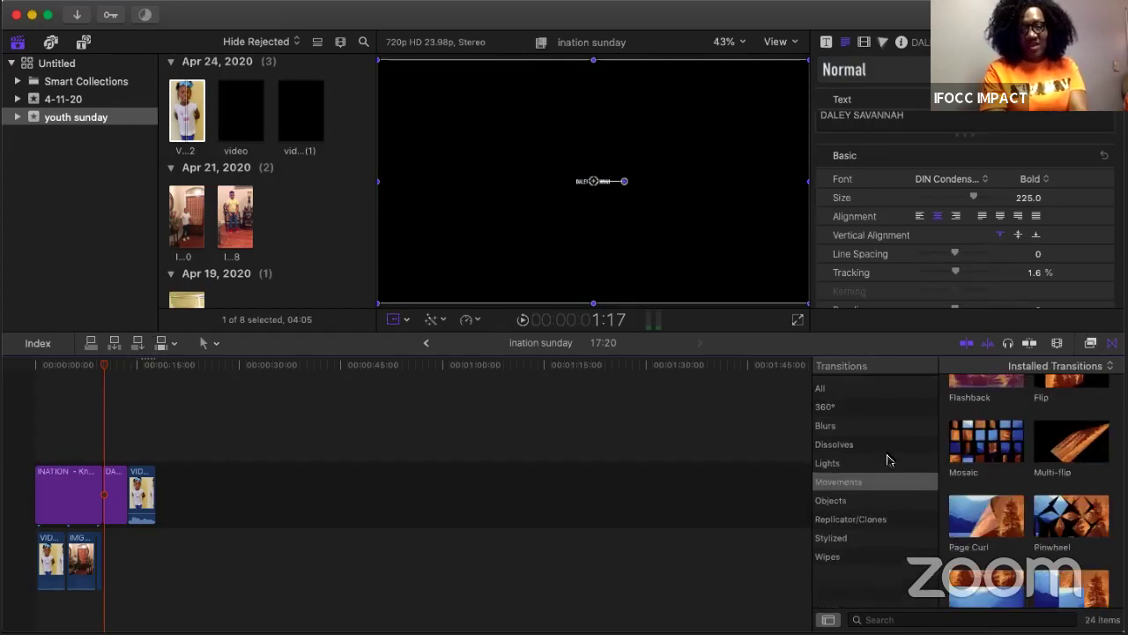
scroll(990, 451, "down", 3)
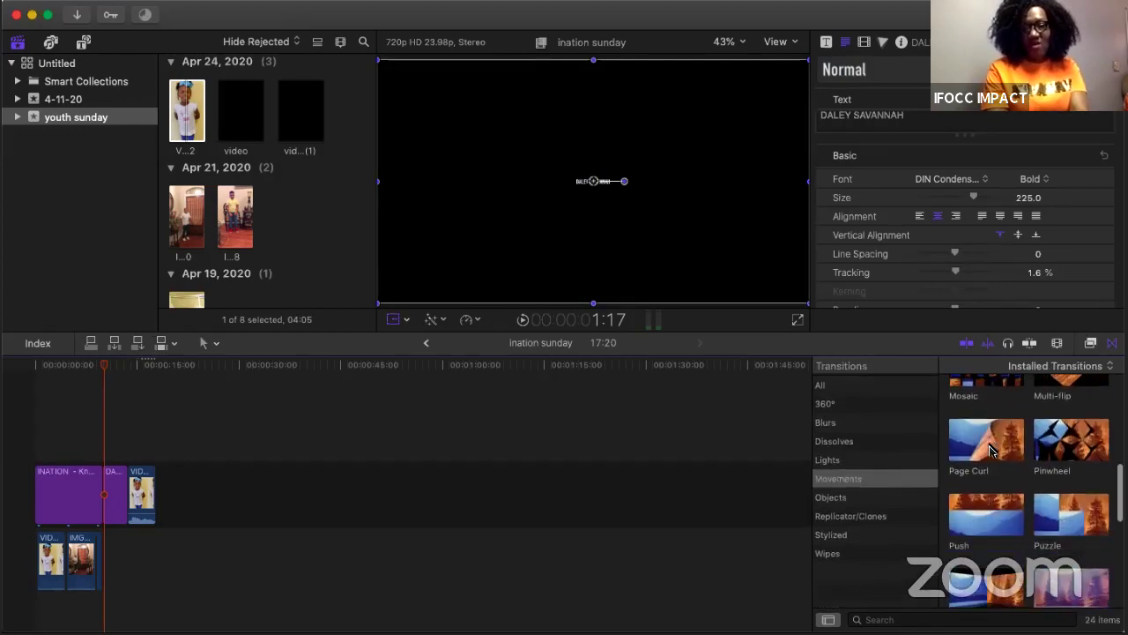
scroll(990, 451, "down", 4)
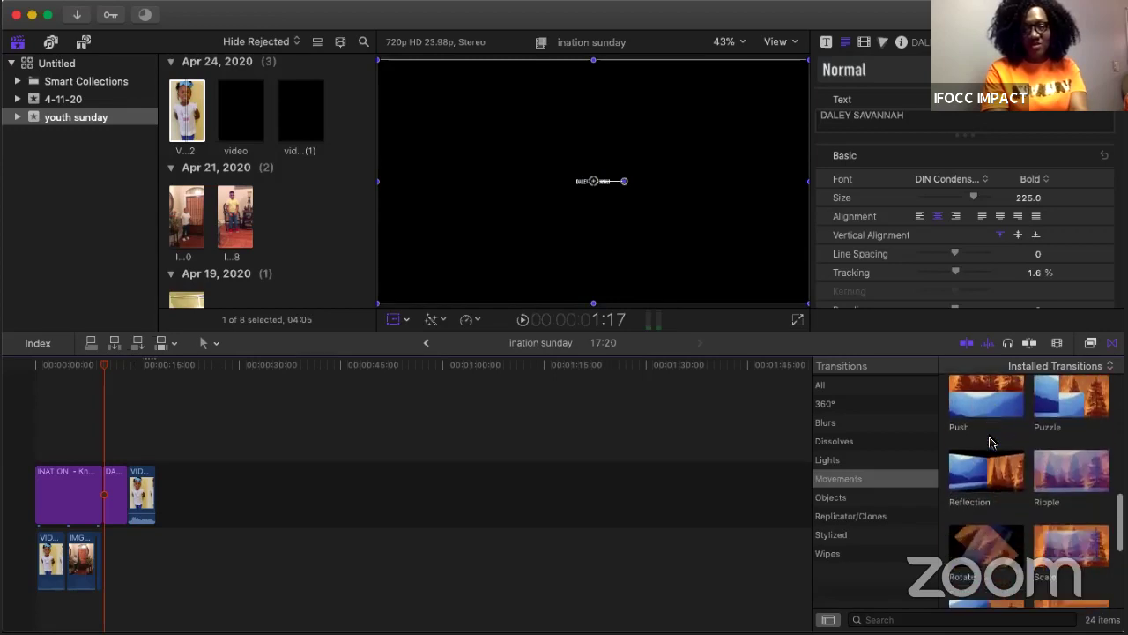
scroll(990, 441, "down", 3)
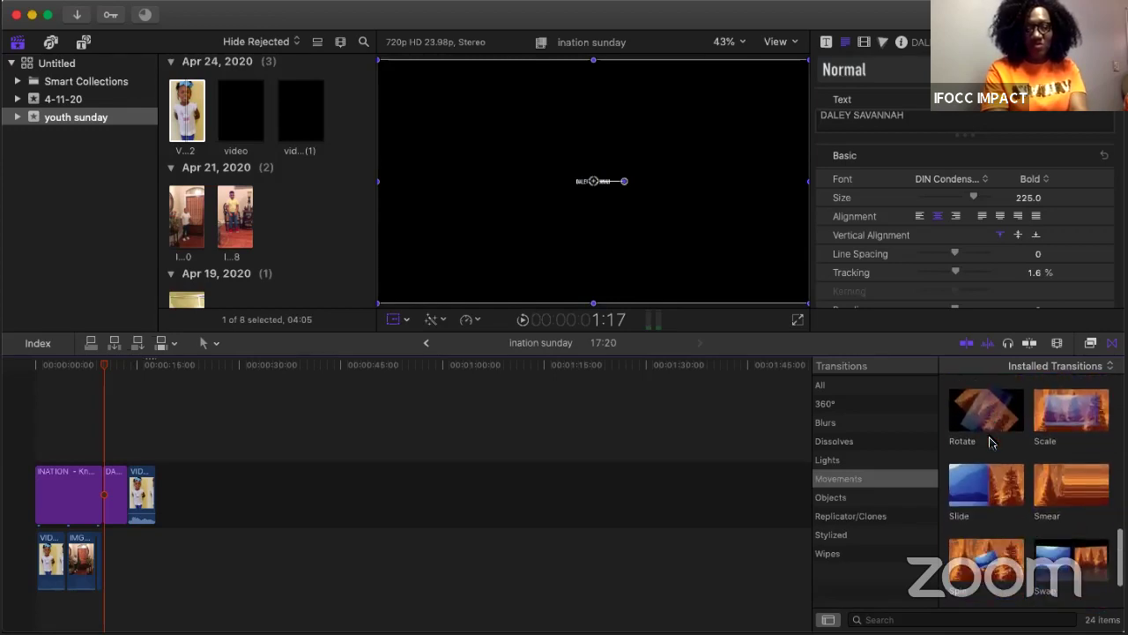
scroll(990, 440, "down", 1)
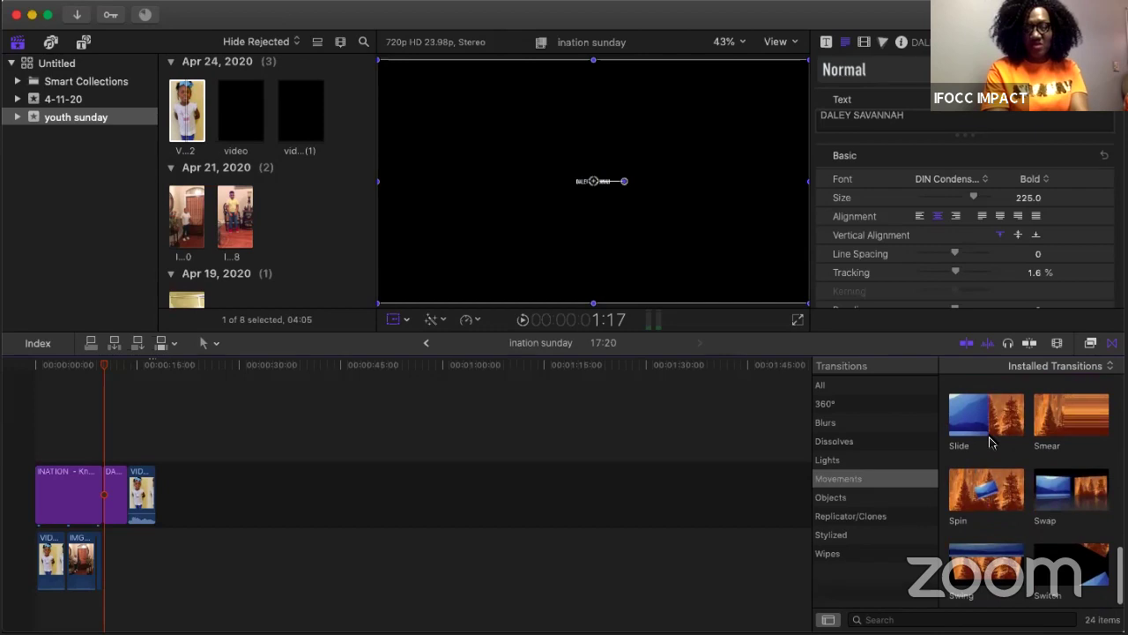
left_click(994, 416)
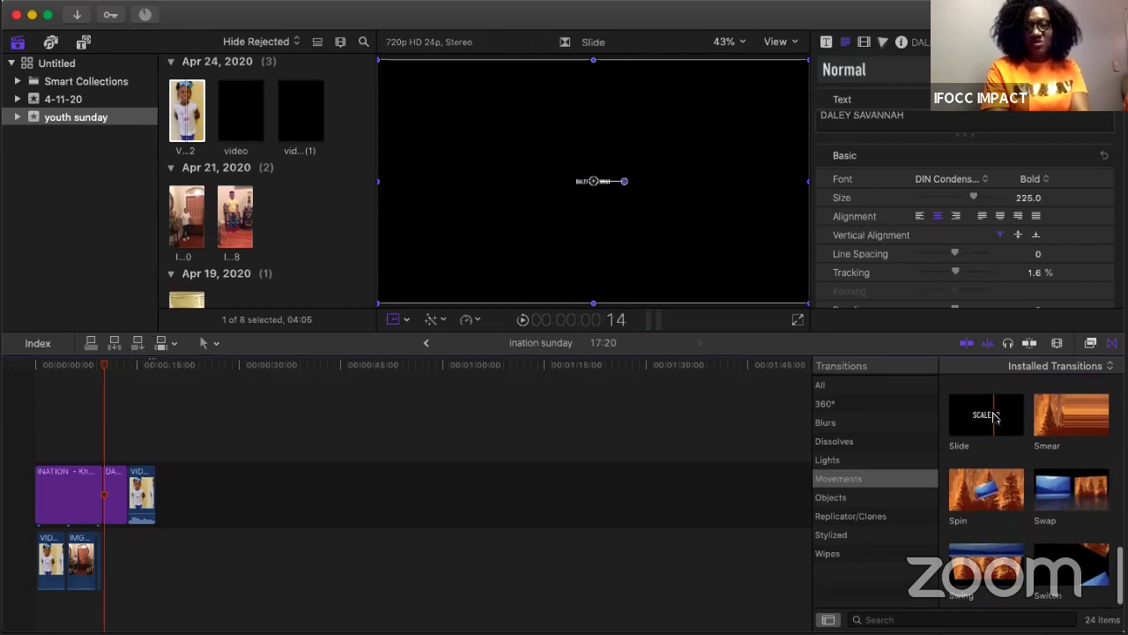
left_click_drag(995, 416, 101, 491)
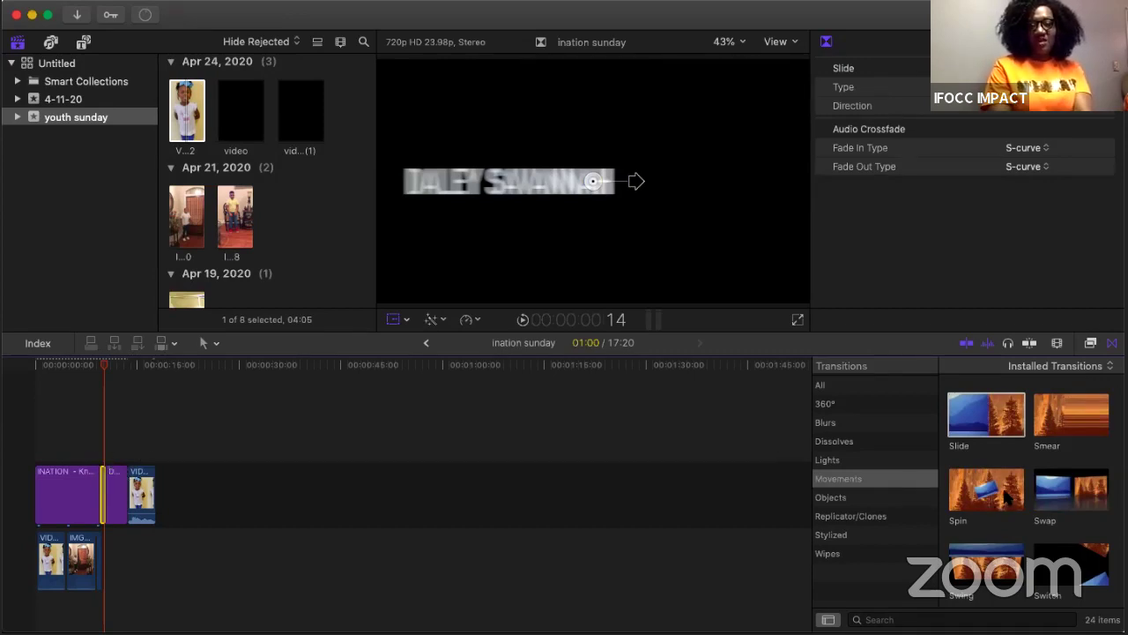
Step: Add the Spin transition before the girl's clip, accepting the ripple trim of the clips
left_click_drag(1005, 498, 132, 483)
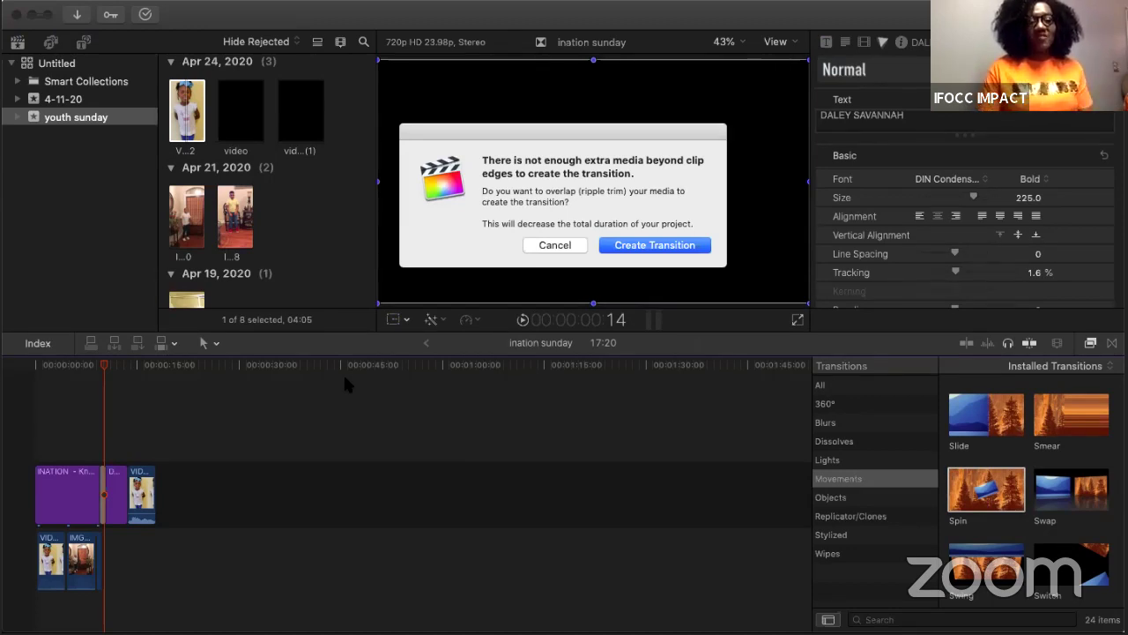
left_click(631, 249)
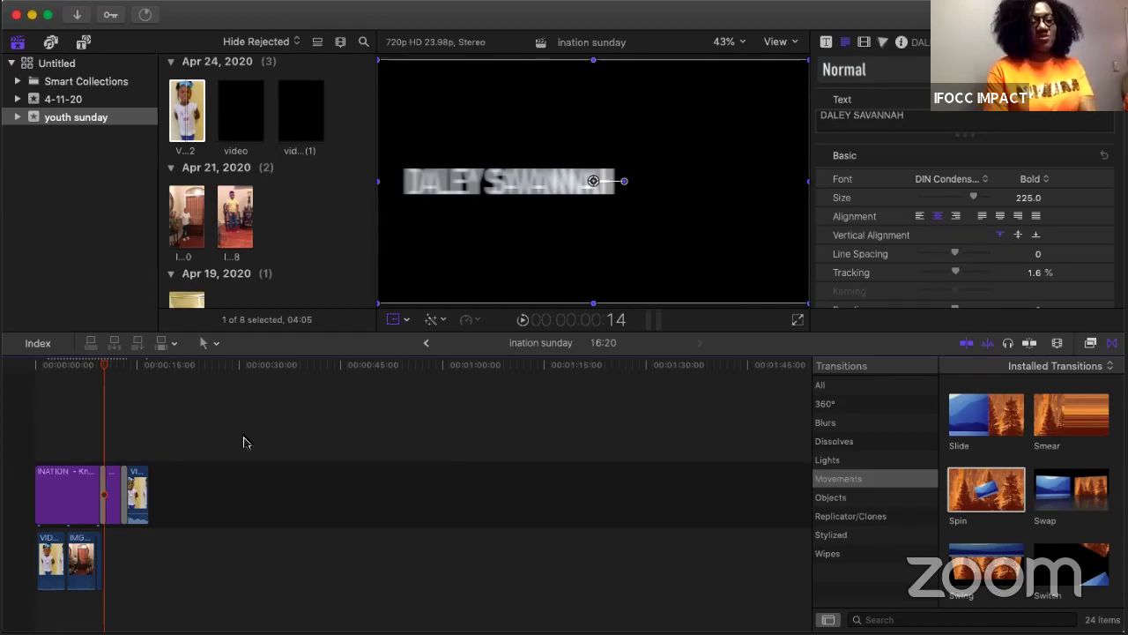
Step: Play the sequence from the iNATION SUNDAY title to check the transitions
left_click(84, 430)
key("space")
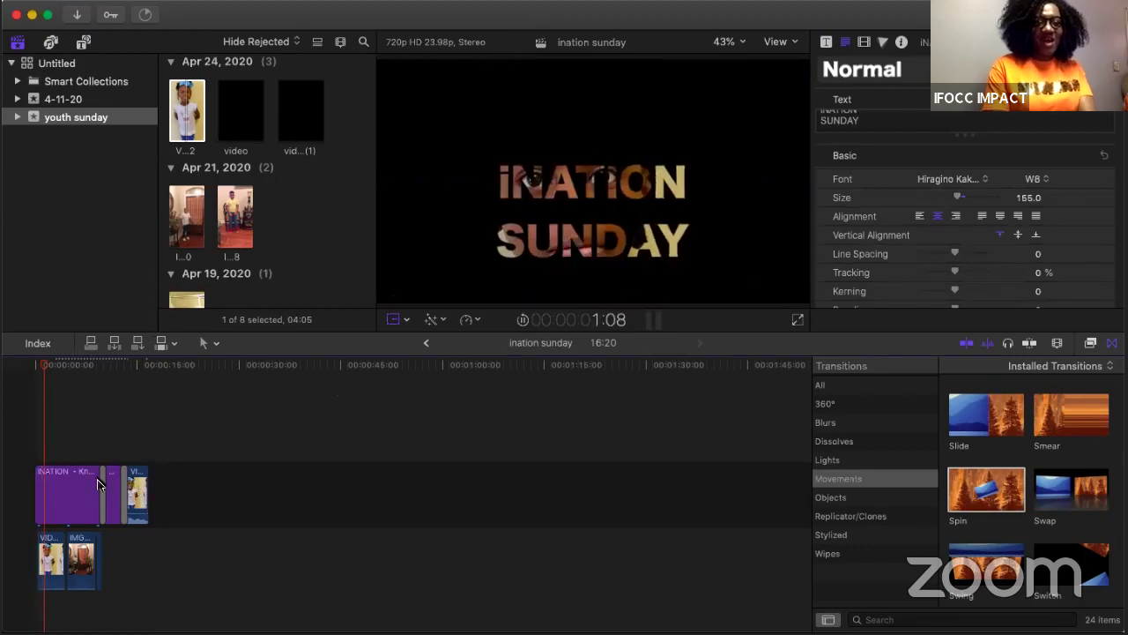
key("space")
Step: Place the Spin transition after the iNATION SUNDAY title and play it back
left_click(102, 483)
left_click(101, 481)
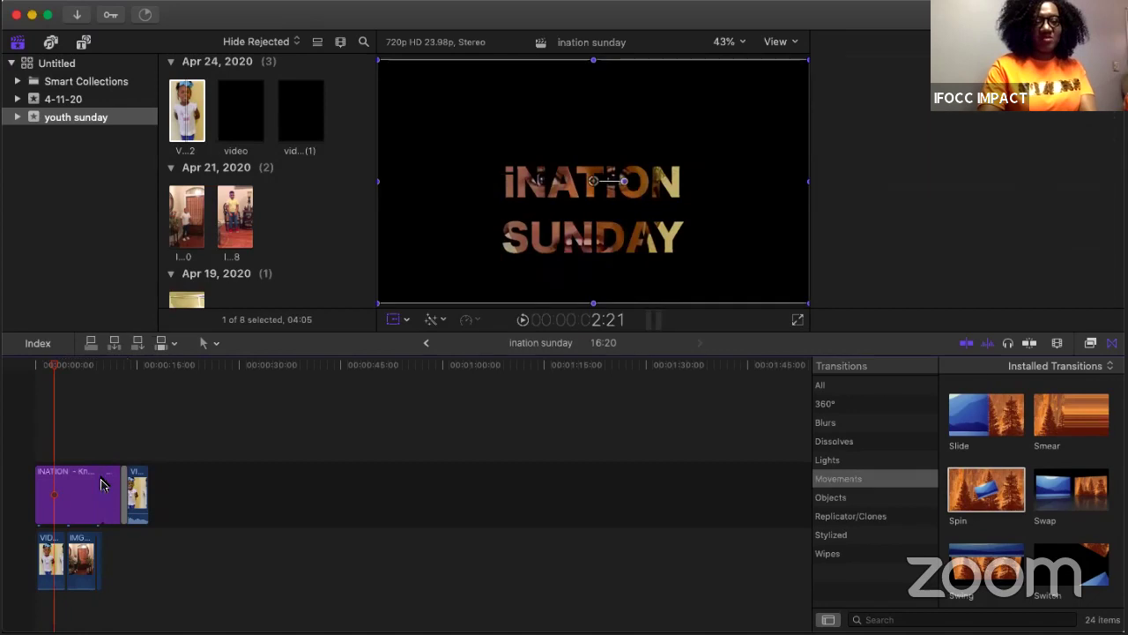
left_click_drag(986, 490, 98, 495)
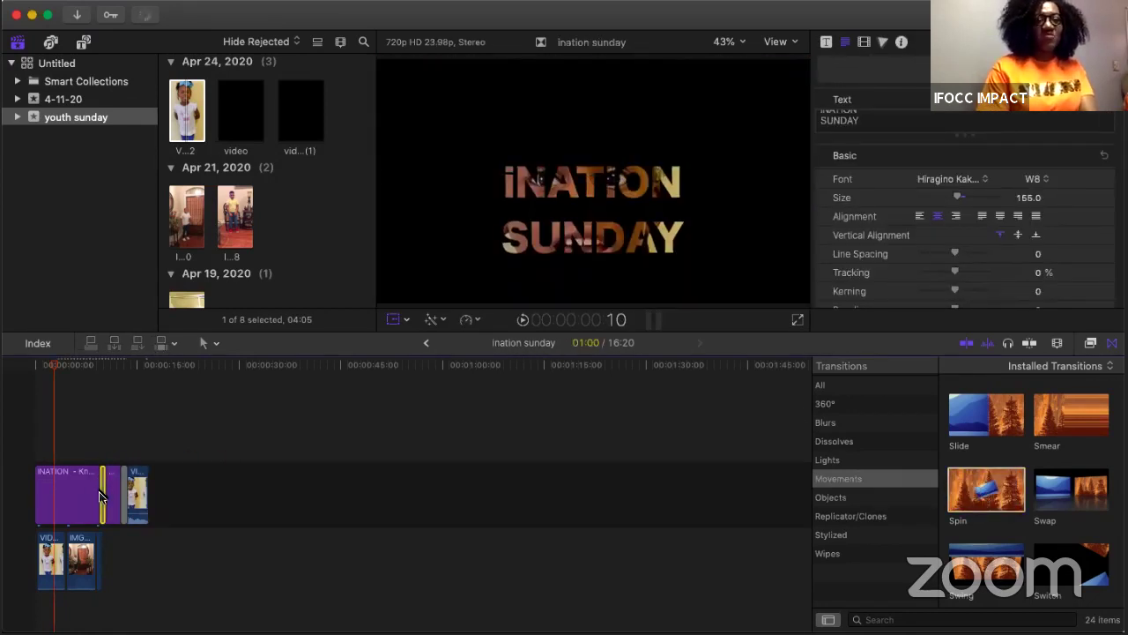
left_click(83, 446)
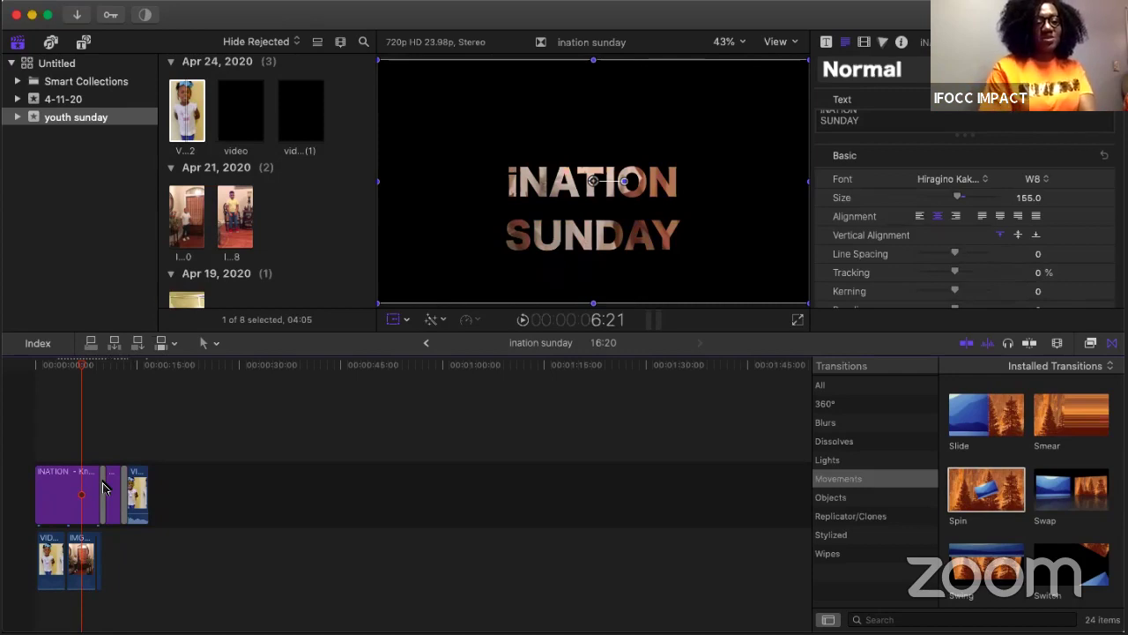
key("space")
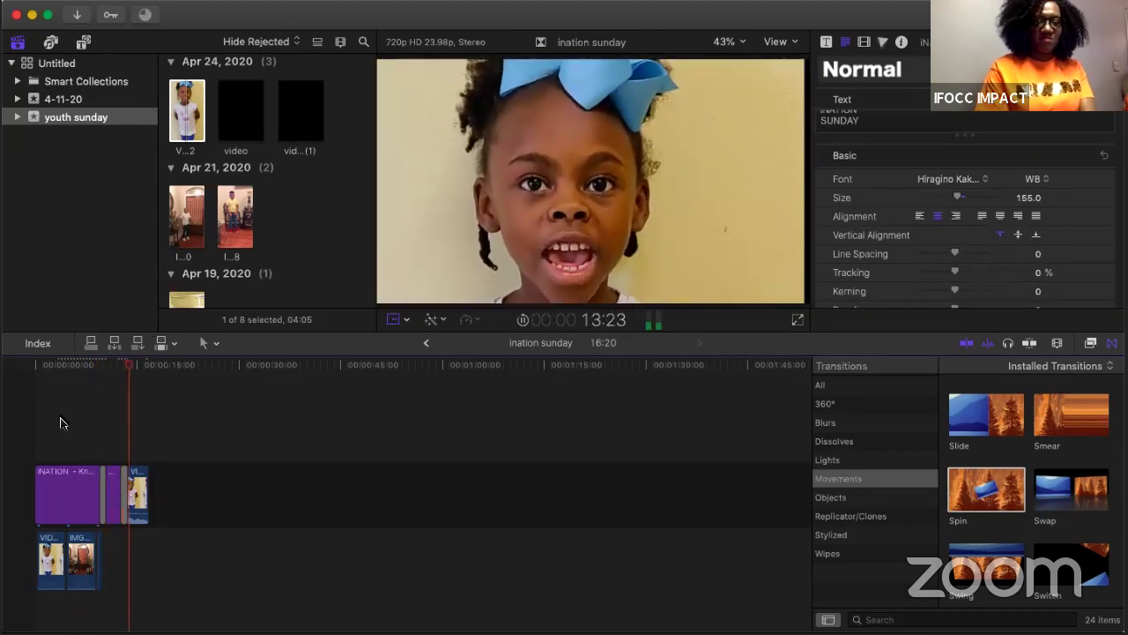
left_click(99, 547)
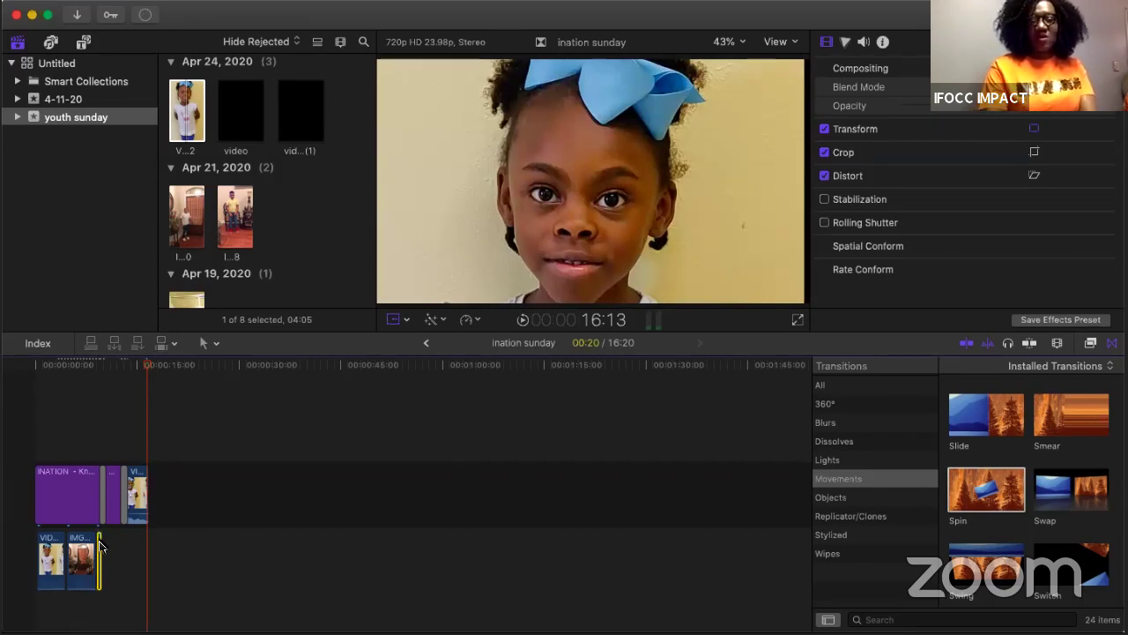
left_click(99, 547)
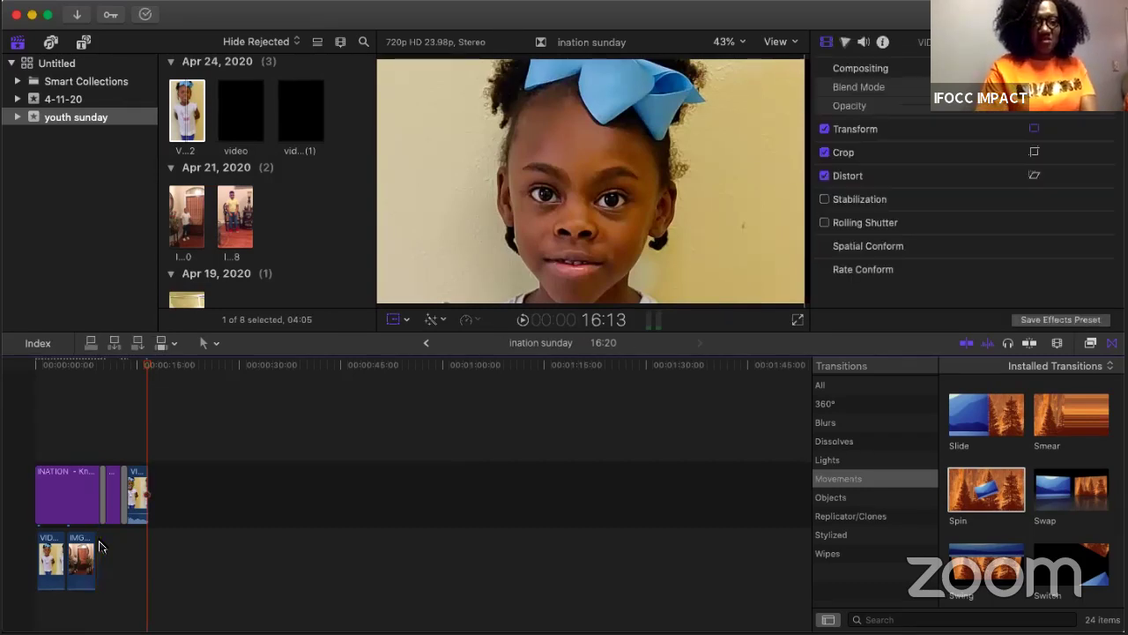
left_click(72, 438)
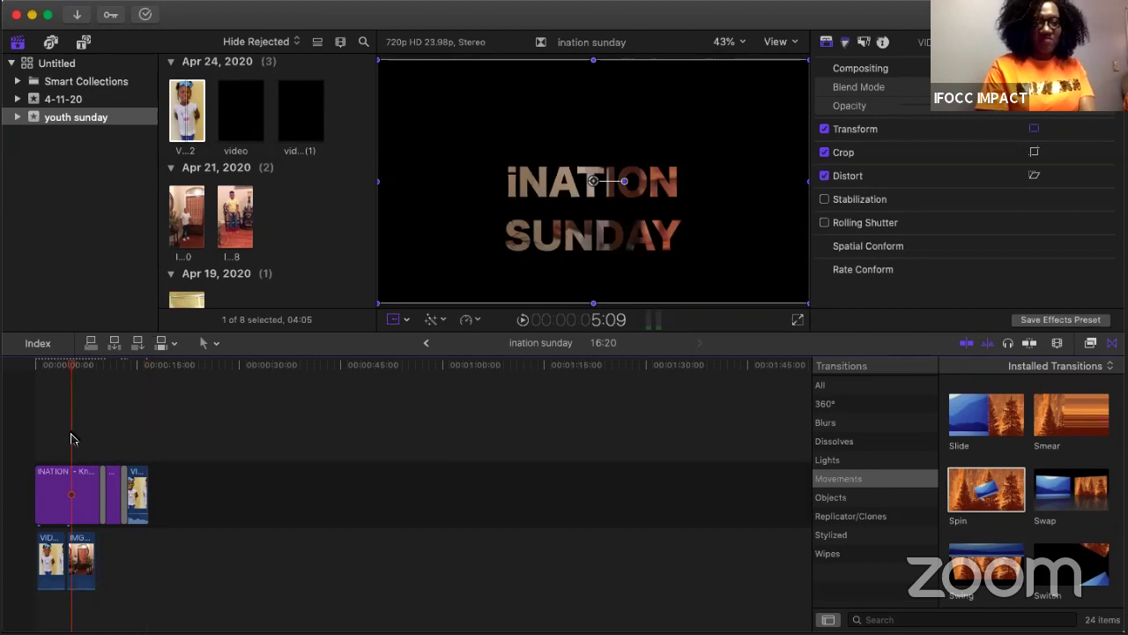
key("space")
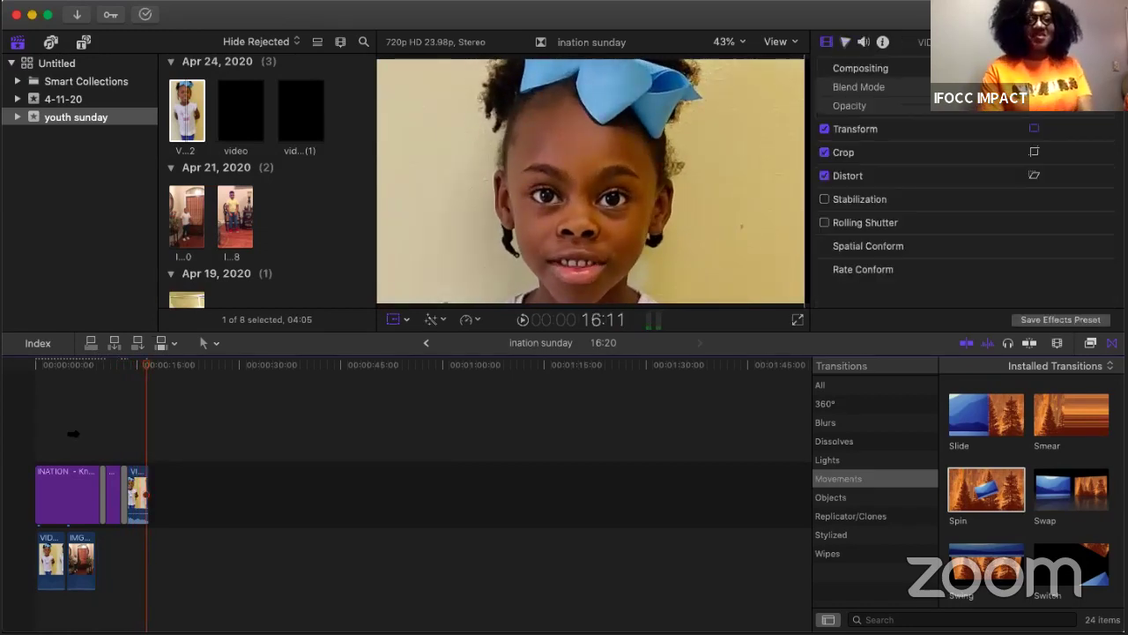
left_click(139, 483)
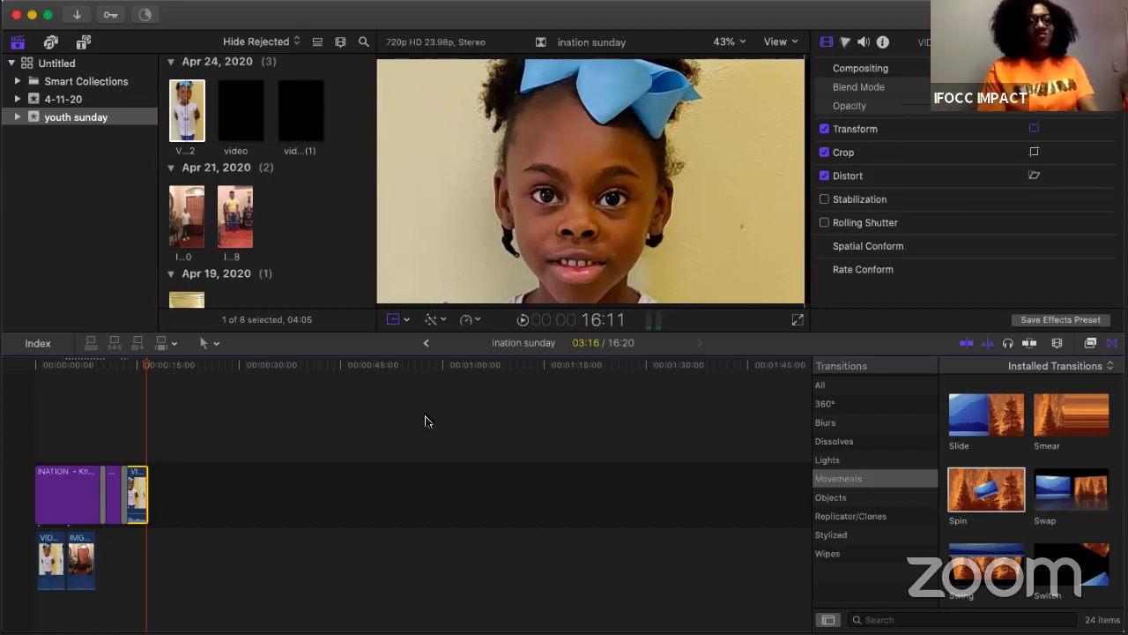
Step: Browse the My Passport for Mac drive in Media Import with files sorted by file type
left_click(77, 16)
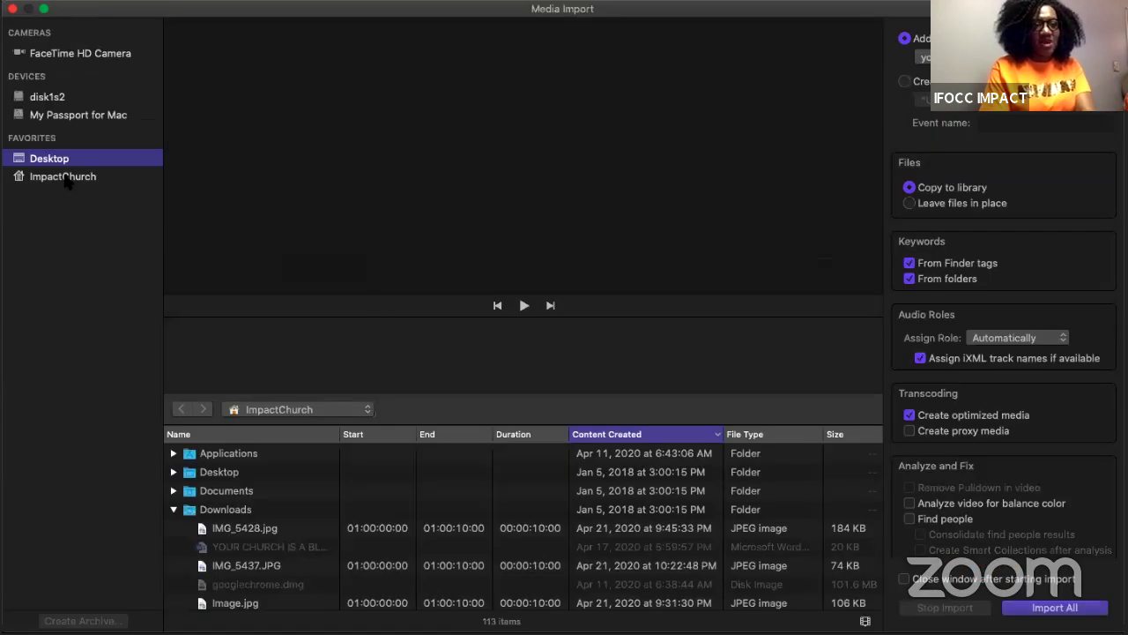
left_click(88, 116)
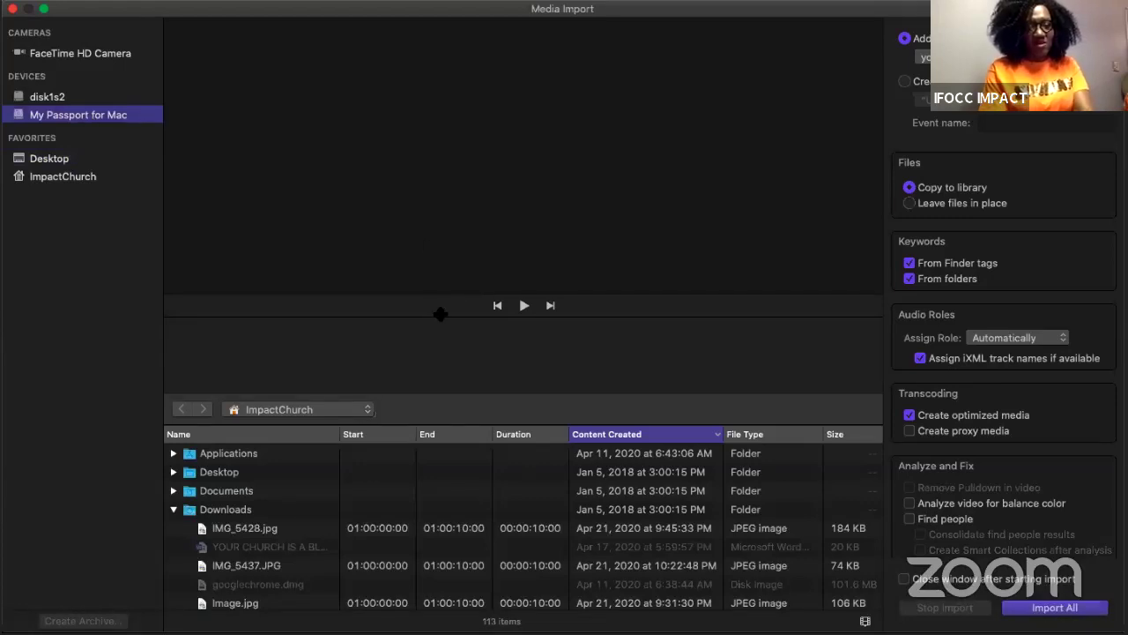
scroll(520, 504, "down", 5)
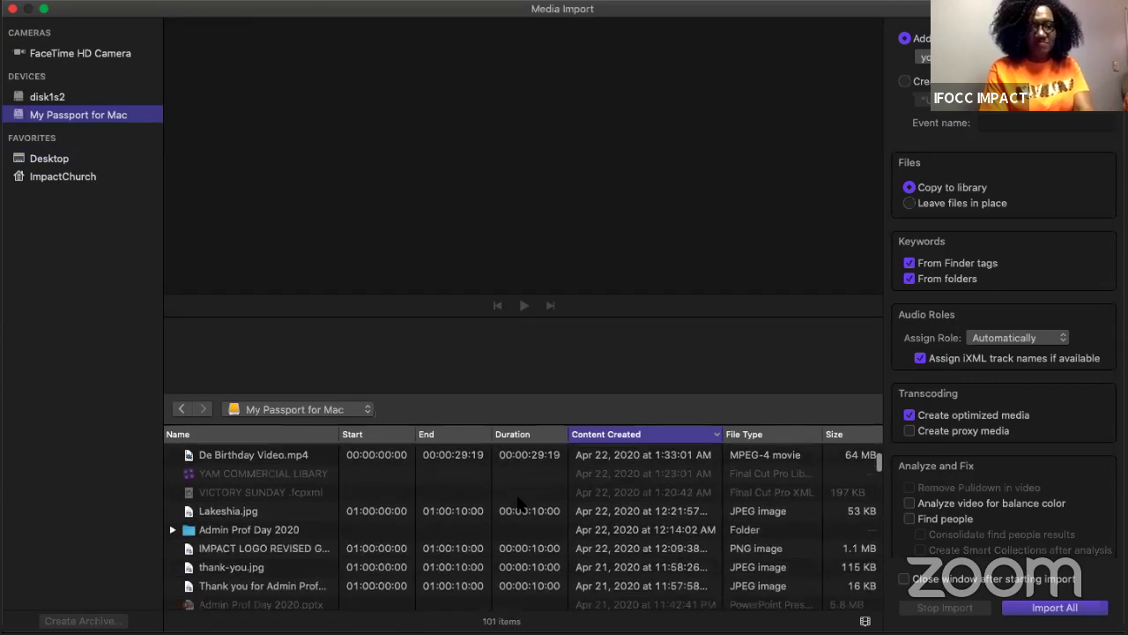
scroll(520, 505, "down", 3)
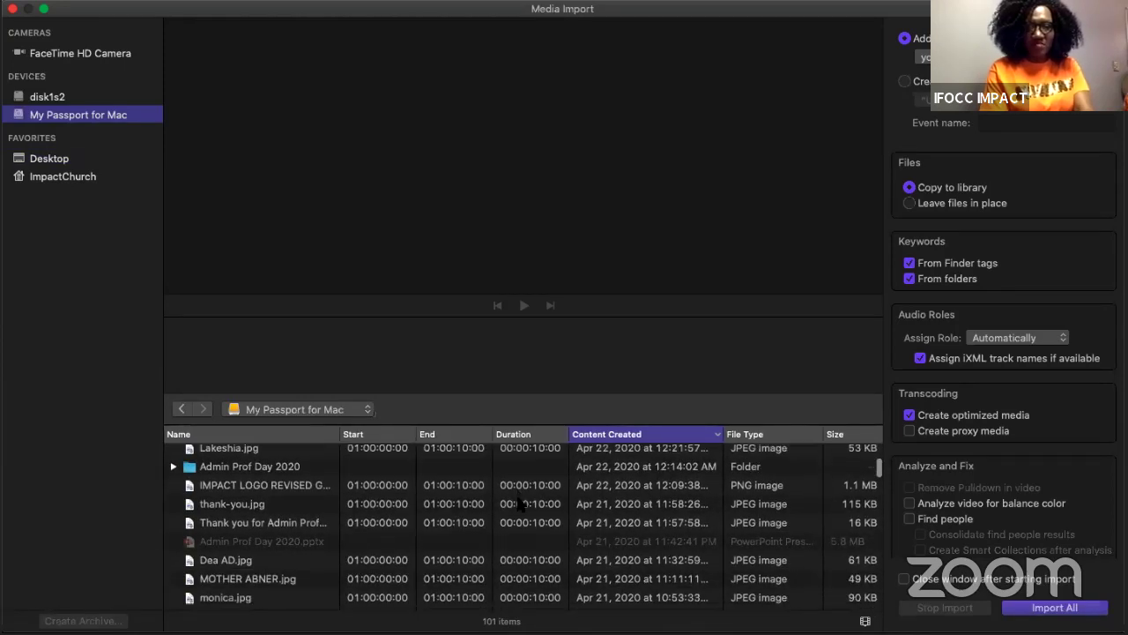
left_click(756, 434)
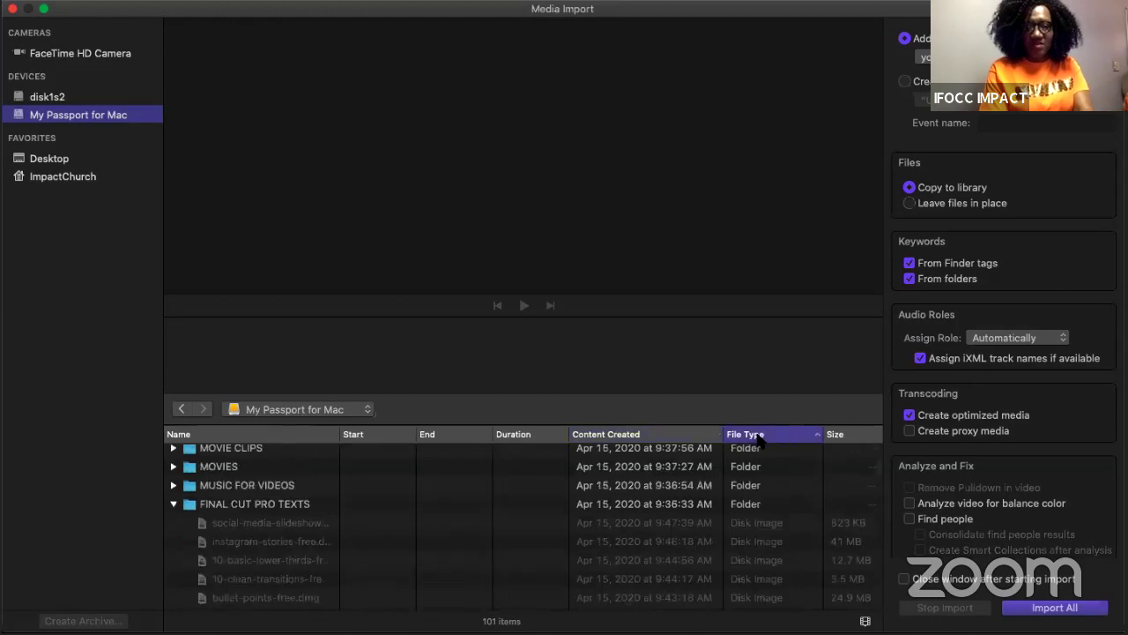
scroll(757, 503, "down", 15)
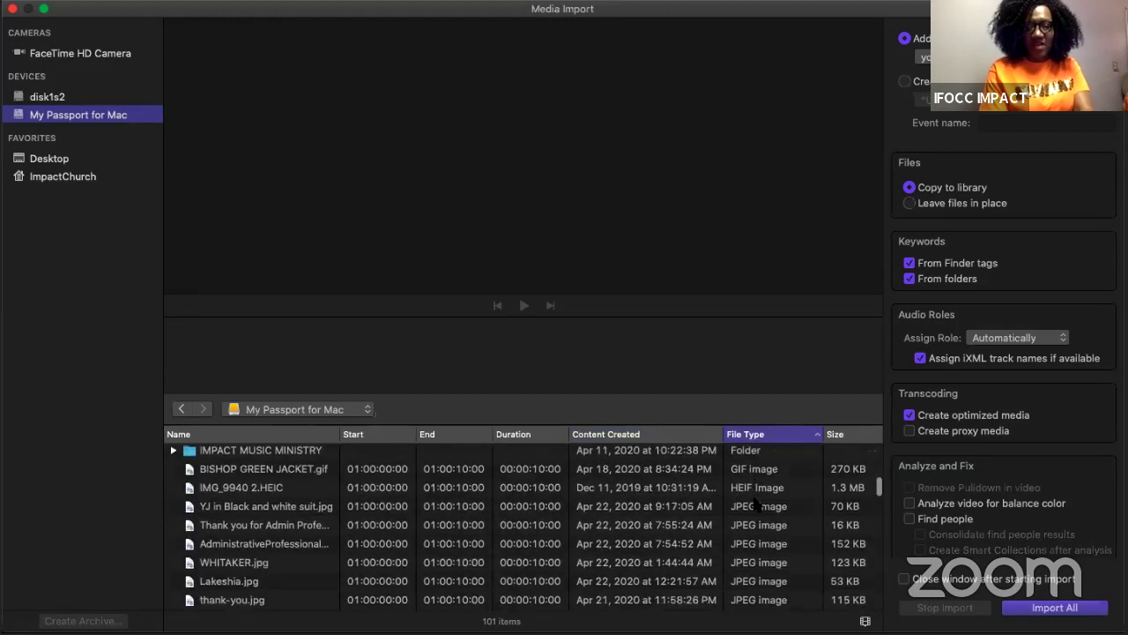
scroll(756, 503, "down", 2)
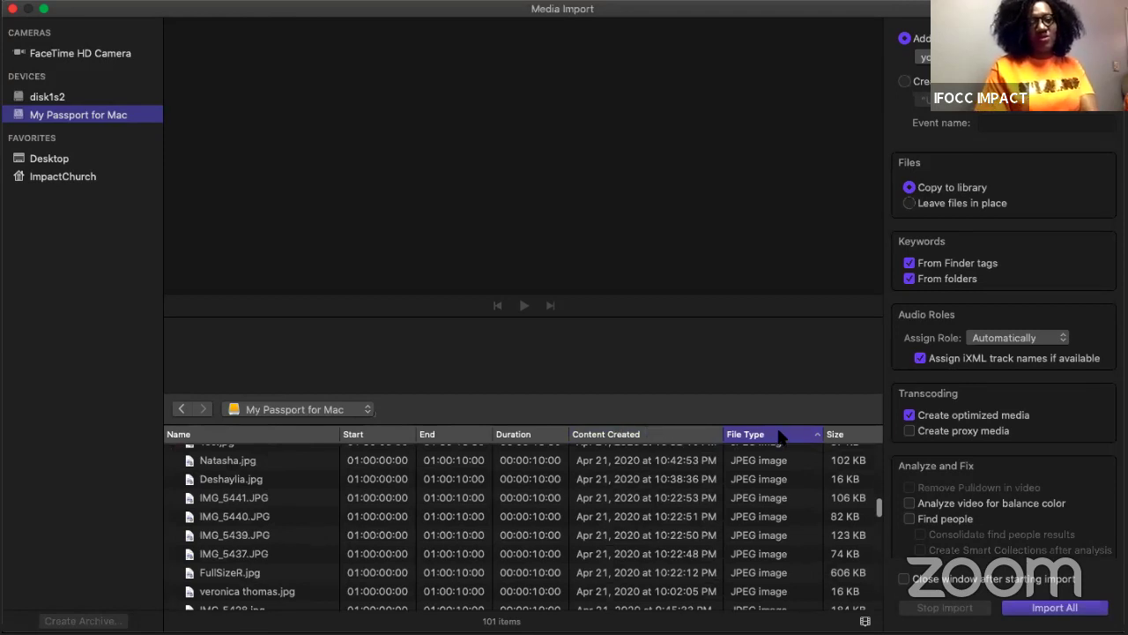
scroll(772, 513, "down", 10)
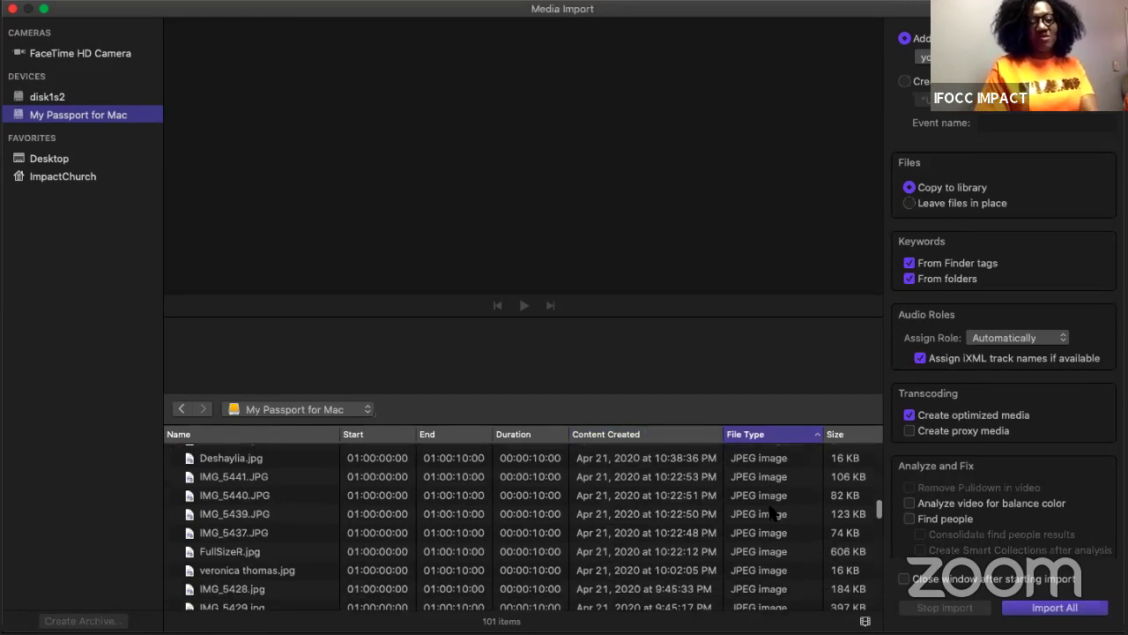
scroll(772, 513, "down", 15)
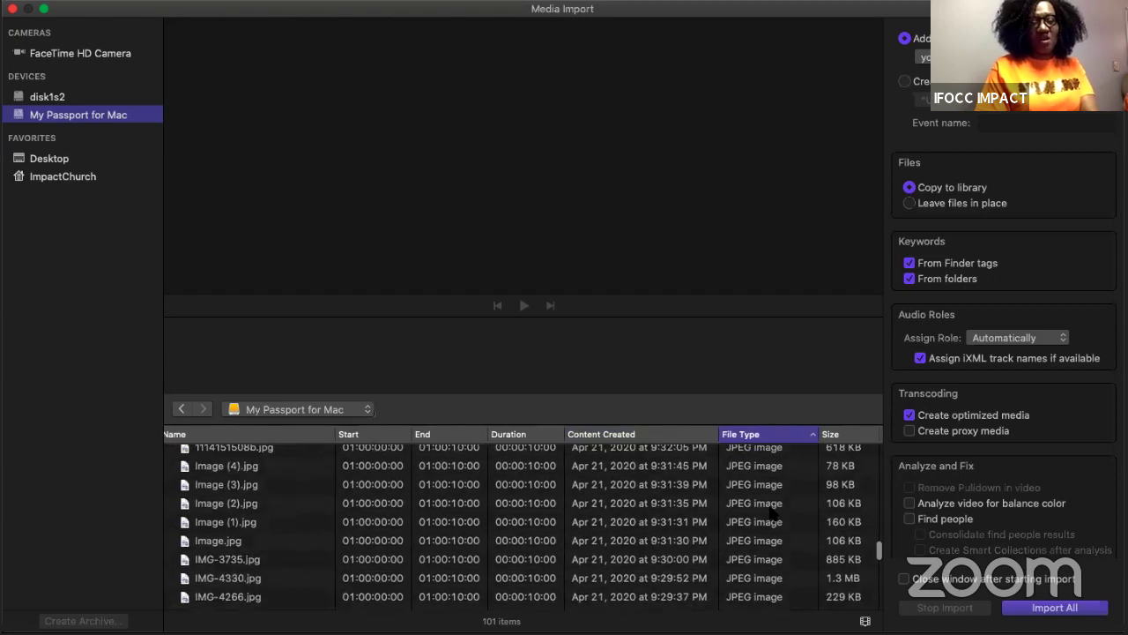
scroll(773, 512, "down", 10)
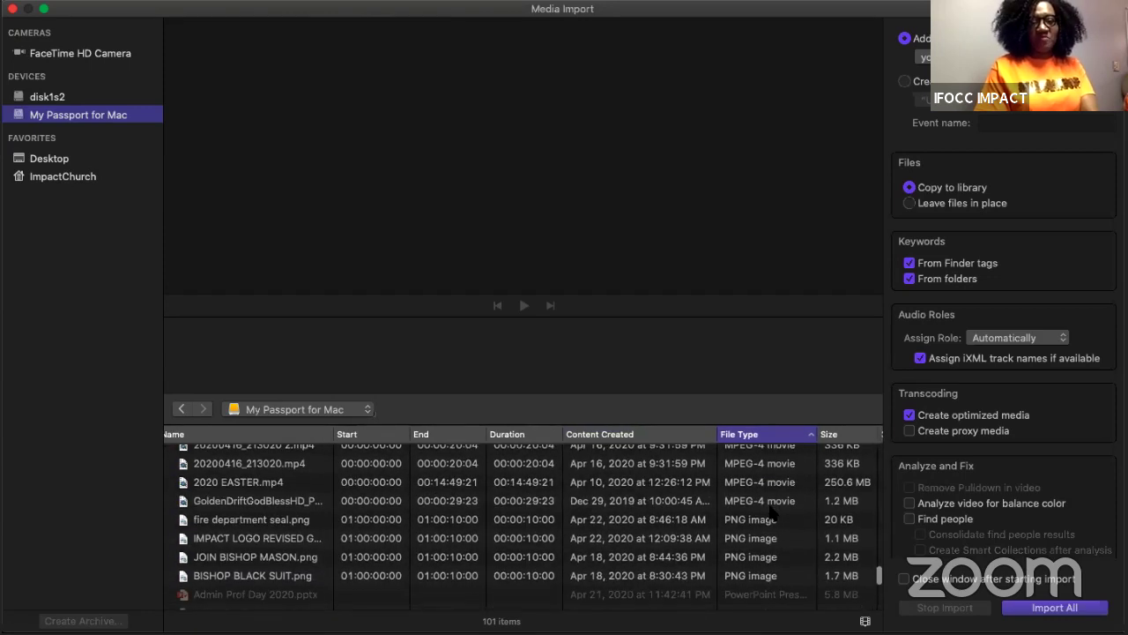
scroll(744, 510, "down", 3)
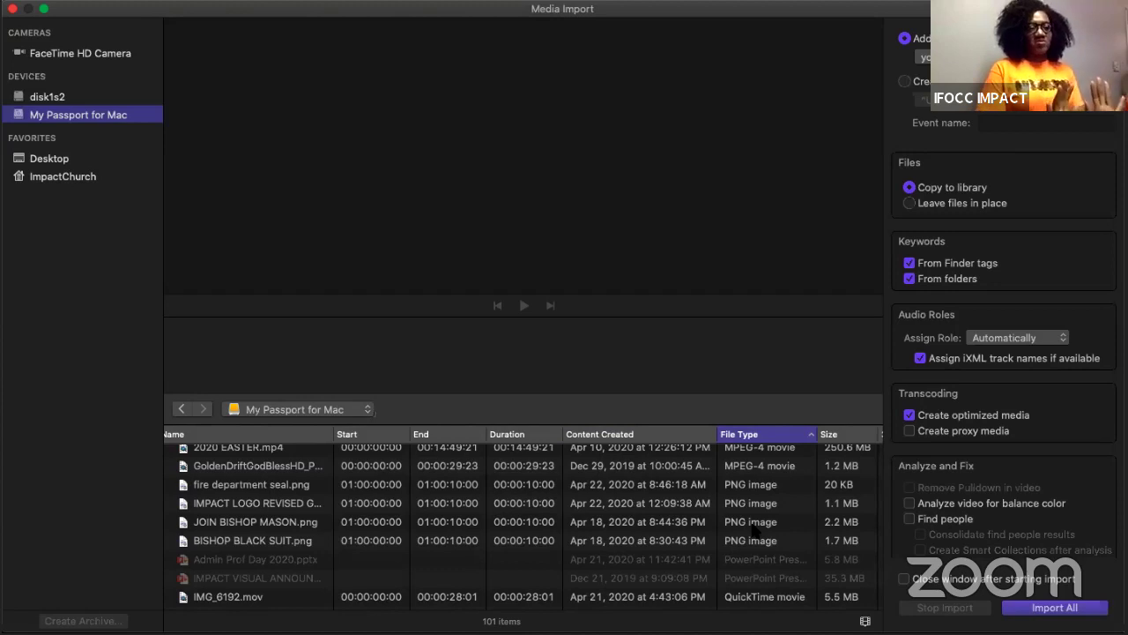
scroll(763, 527, "down", 4)
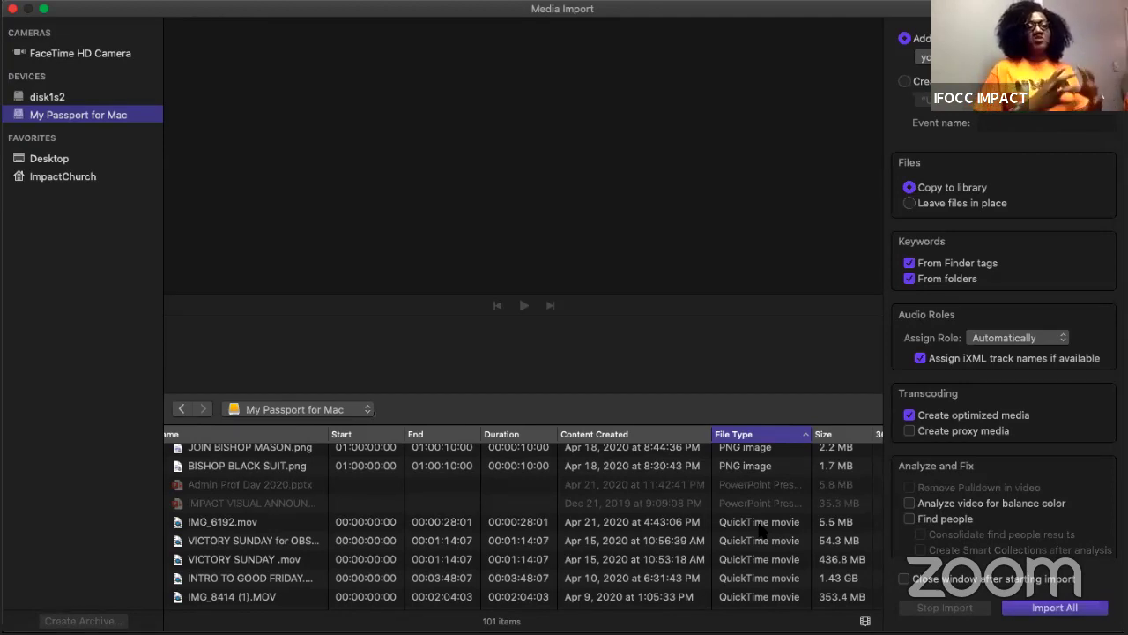
Step: Open the MUSIC FOR VIDEOS folder to list its 28 MP3 tracks
scroll(759, 529, "down", 10)
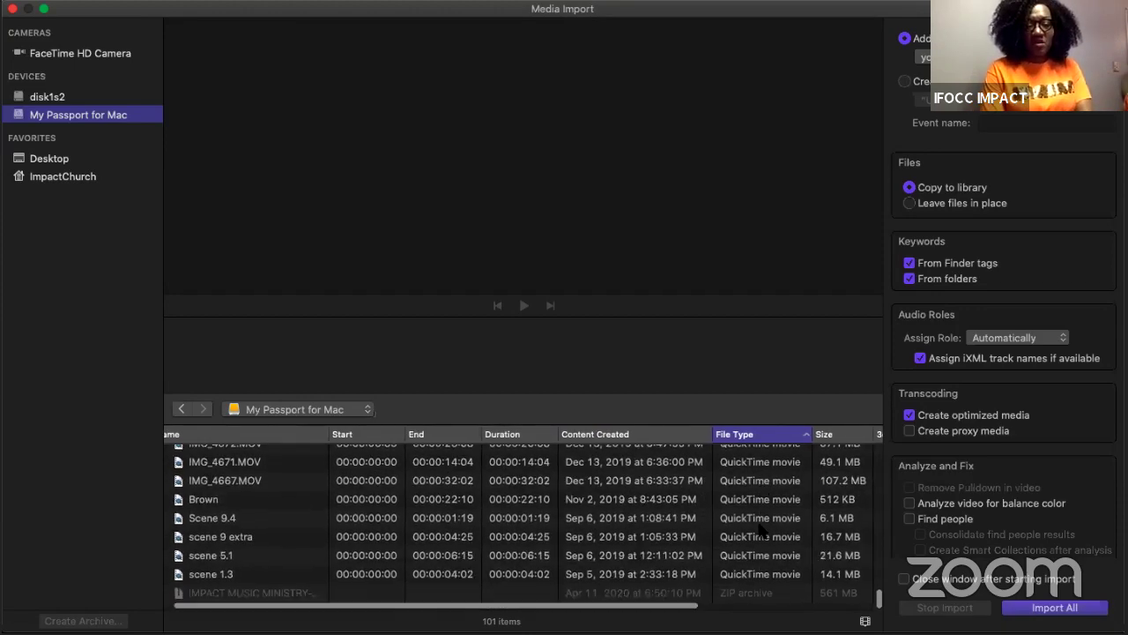
scroll(759, 529, "down", 15)
scroll(759, 529, "down", 10)
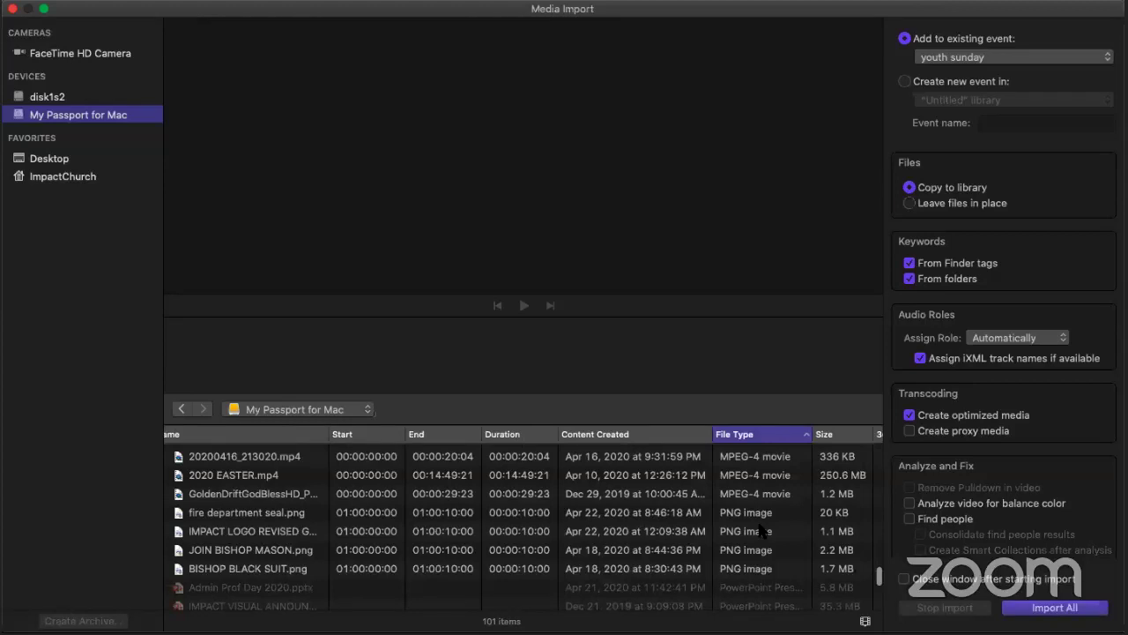
scroll(759, 529, "up", 20)
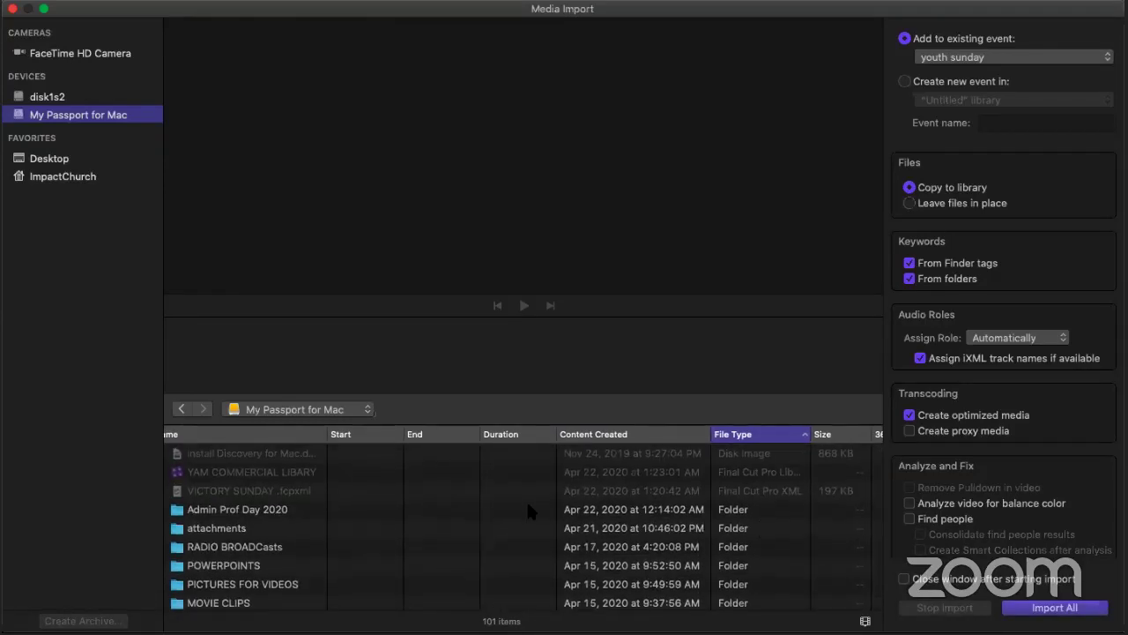
scroll(529, 510, "down", 2)
scroll(528, 510, "down", 2)
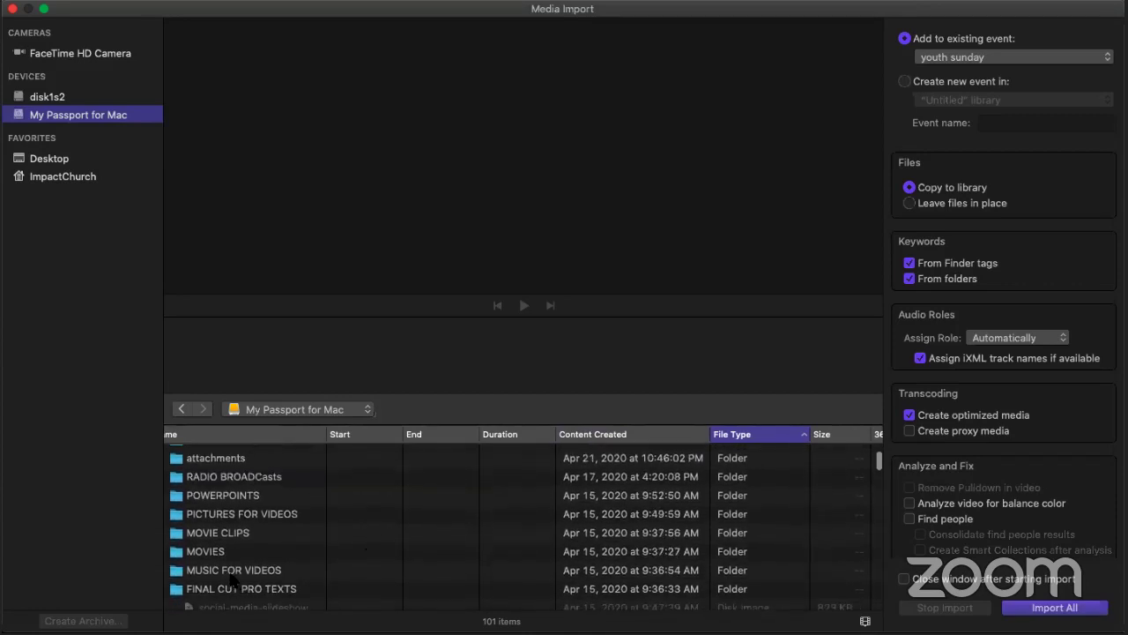
left_click(251, 570)
double_click(252, 571)
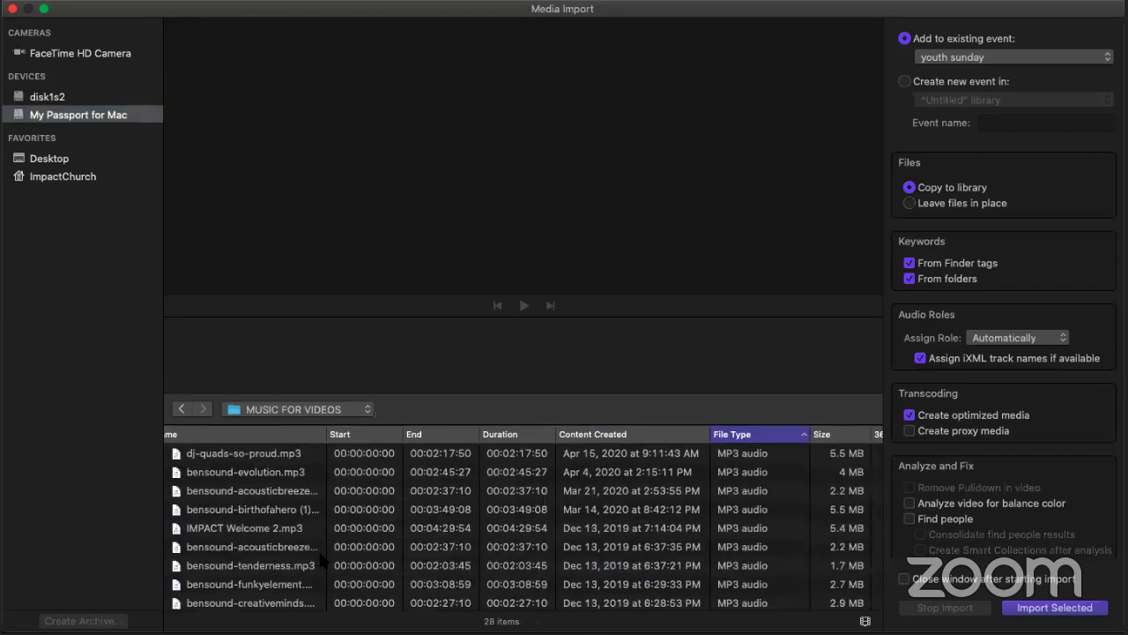
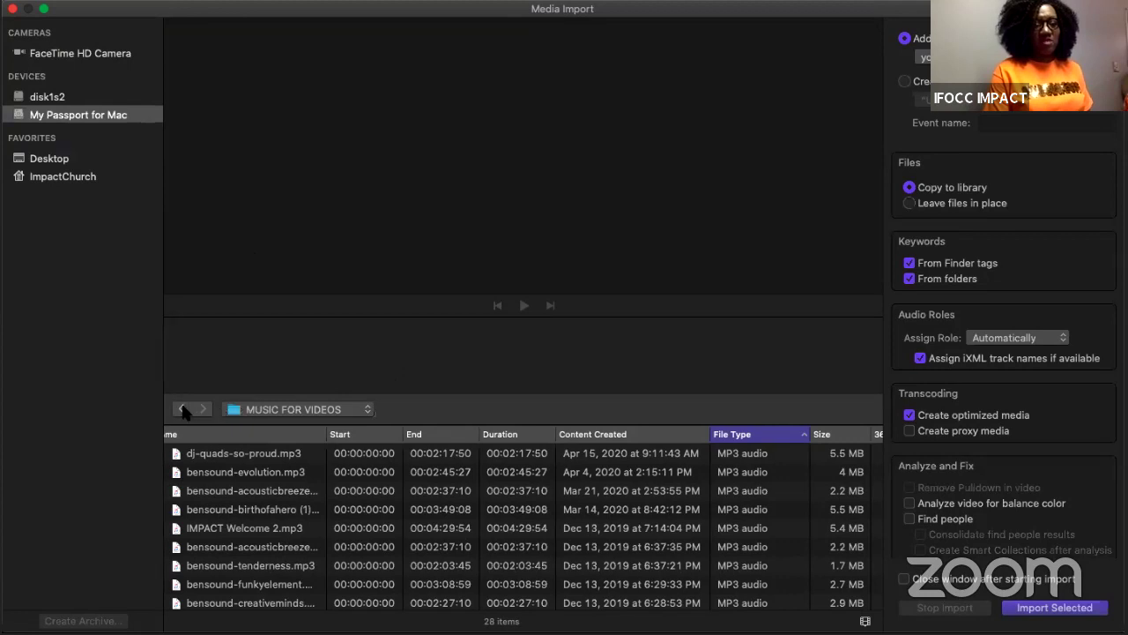
Step: Return to the drive's top level and reopen the MUSIC FOR VIDEOS folder
left_click(182, 409)
scroll(445, 529, "down", 3)
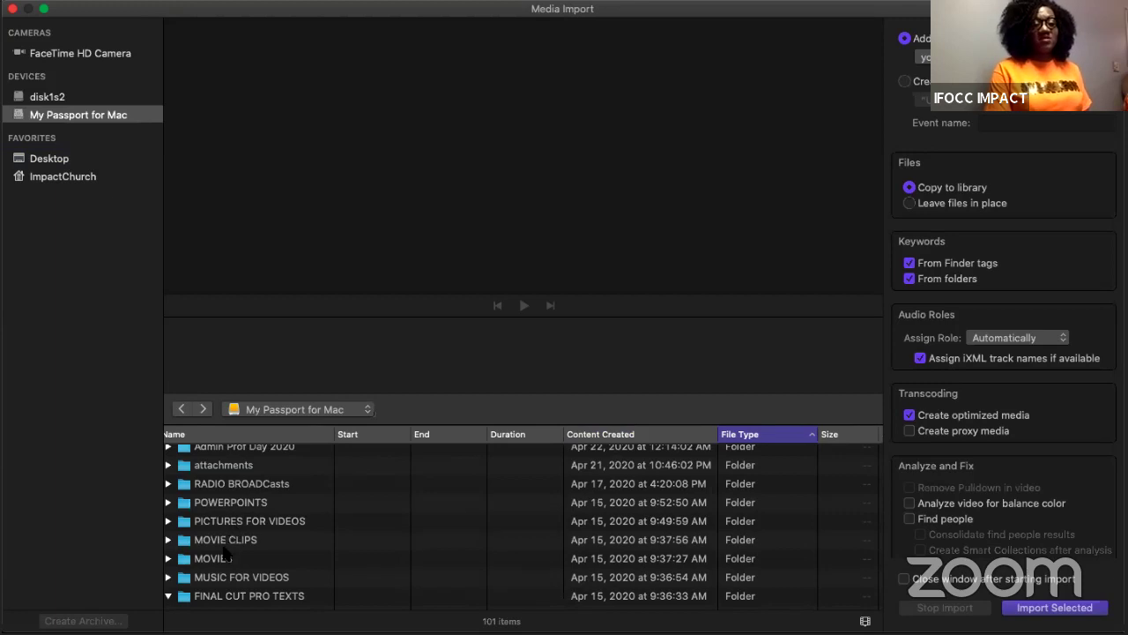
left_click(224, 578)
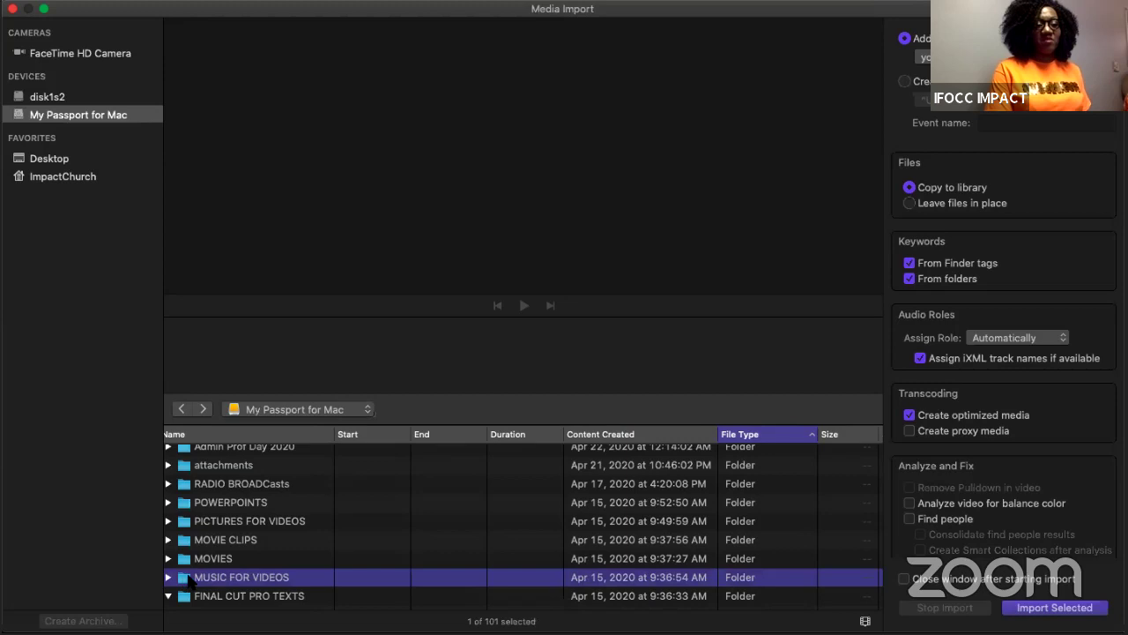
double_click(185, 582)
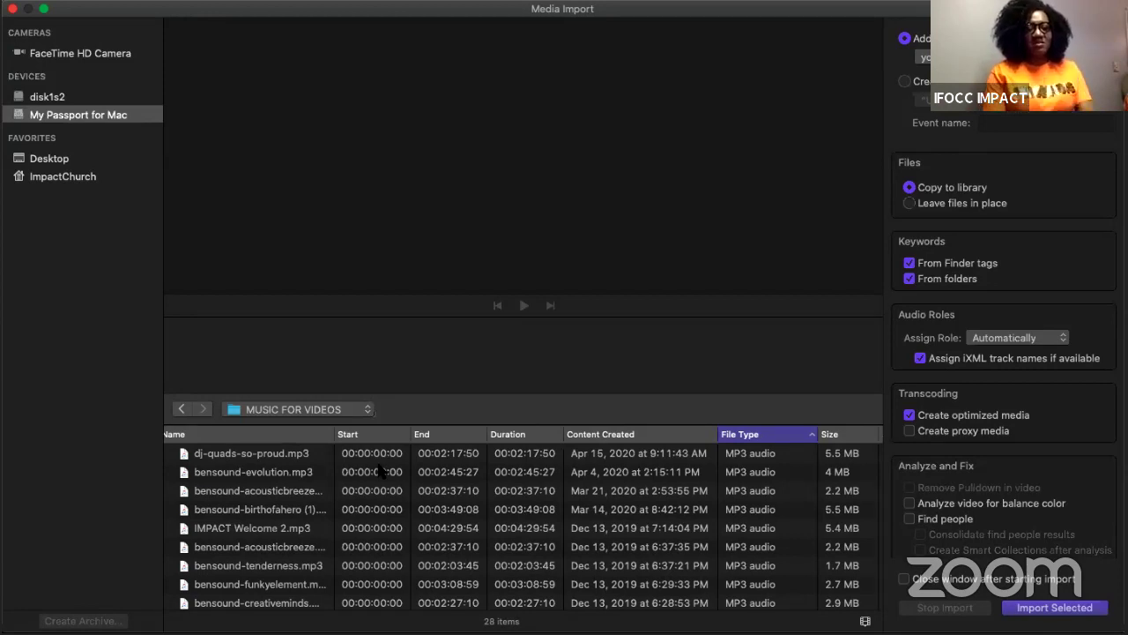
Step: Audition a couple of music tracks in the MUSIC FOR VIDEOS list
scroll(379, 504, "down", 2)
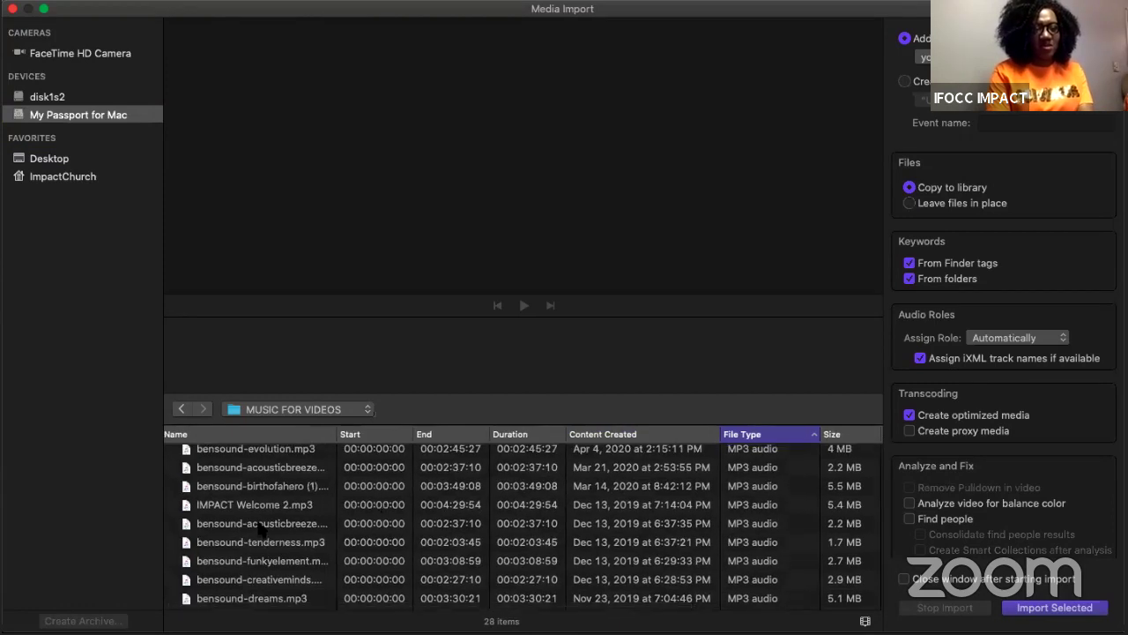
left_click(261, 525)
left_click(524, 305)
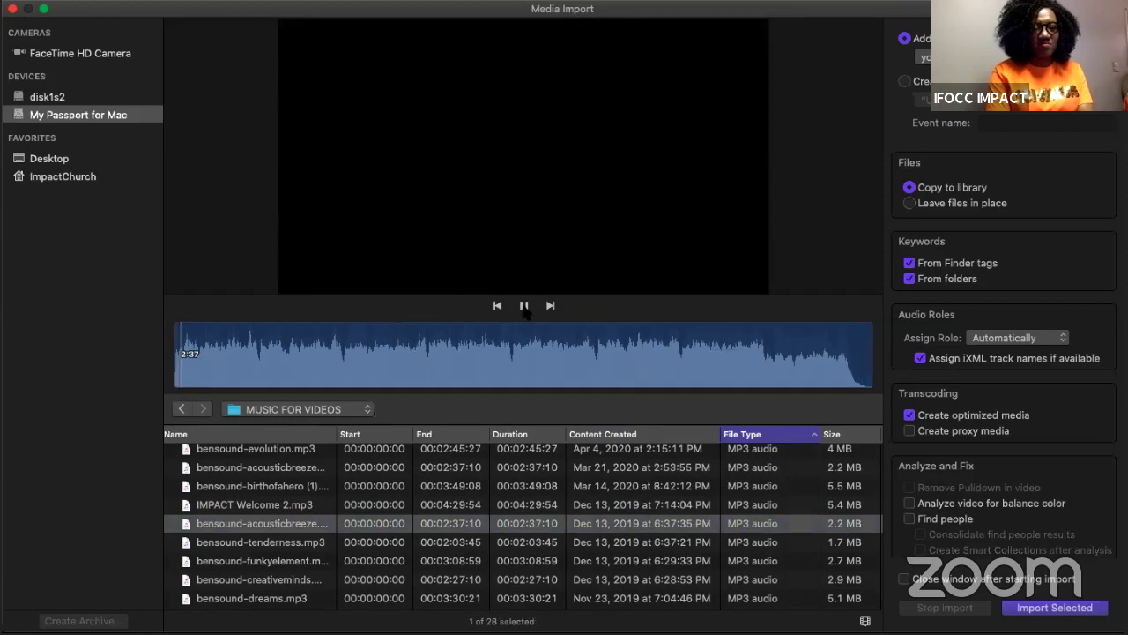
left_click(280, 485)
scroll(309, 490, "up", 2)
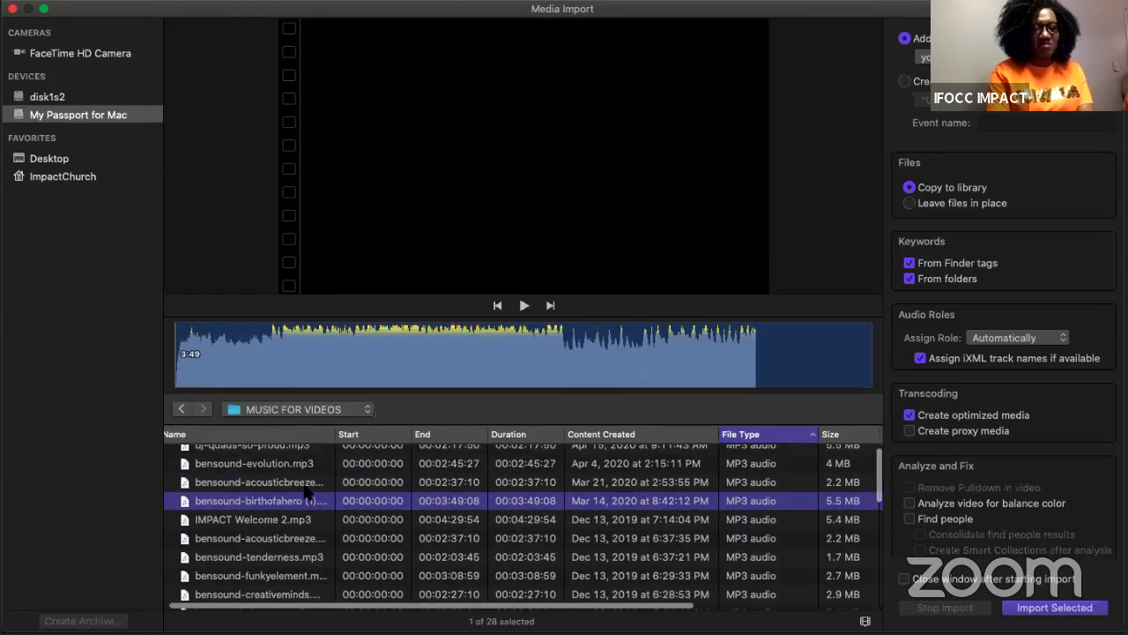
scroll(307, 491, "down", 3)
scroll(307, 490, "down", 5)
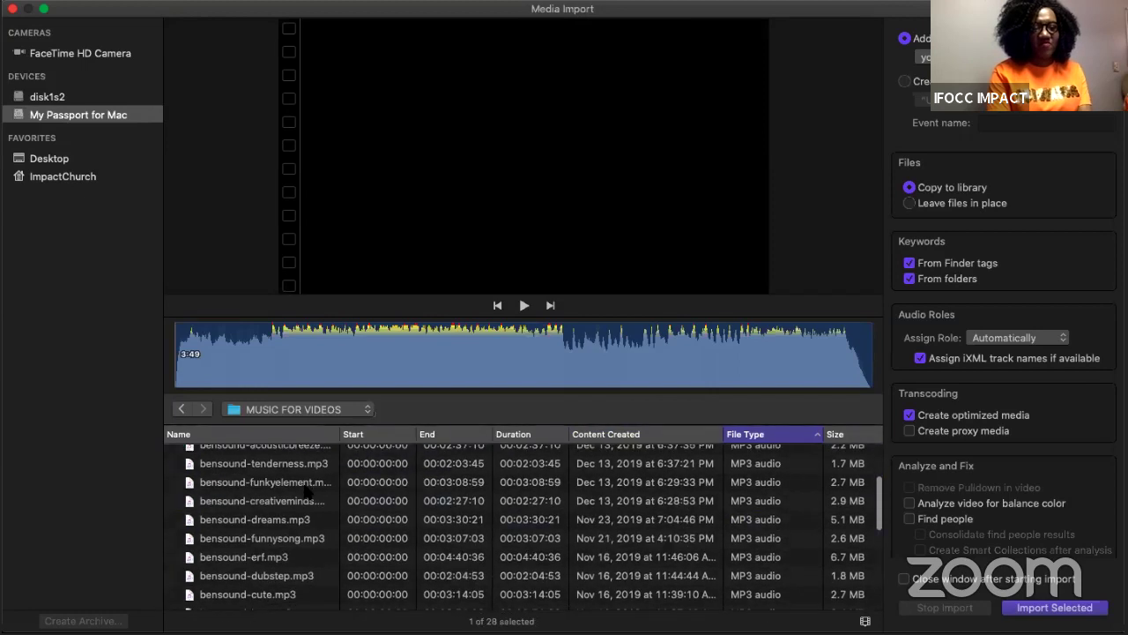
Step: Preview bensound-funnysong.mp3, import it into the event, and close Media Import
left_click(290, 522)
left_click(524, 305)
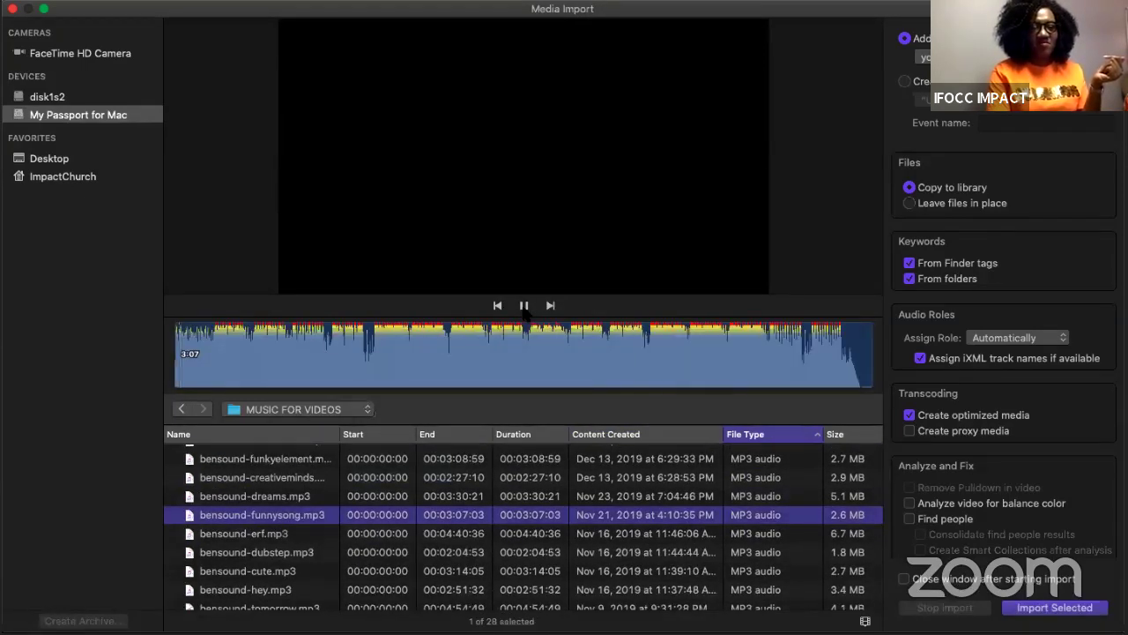
left_click(1040, 608)
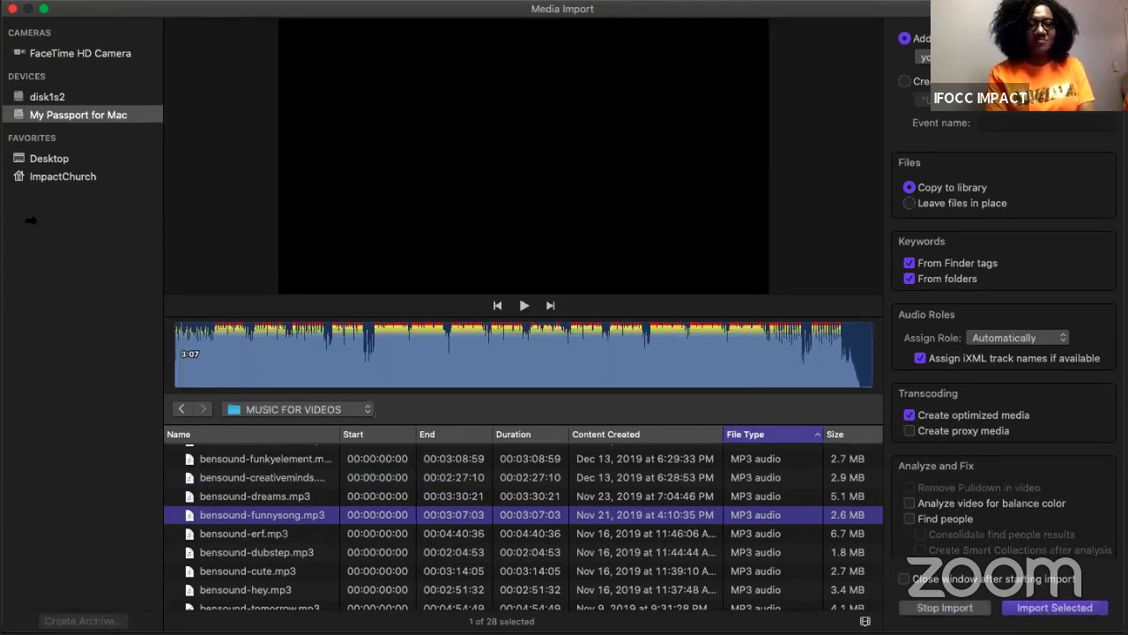
left_click(13, 8)
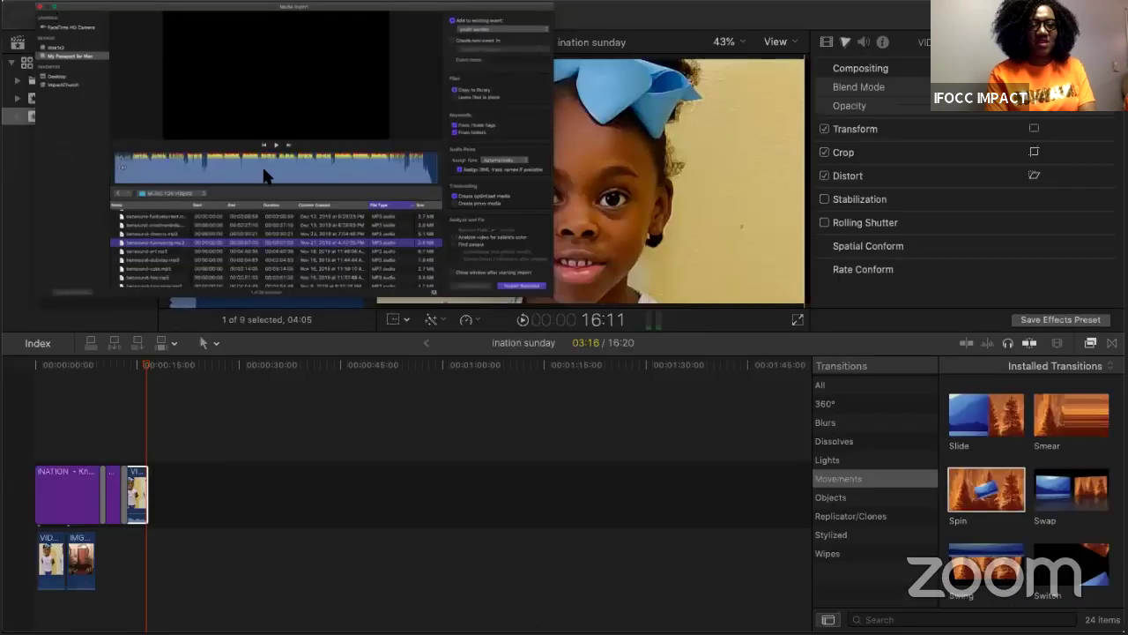
Step: Select the imported bensound-funnysong clip and scroll through to review it alongside the project clips
left_click(198, 189)
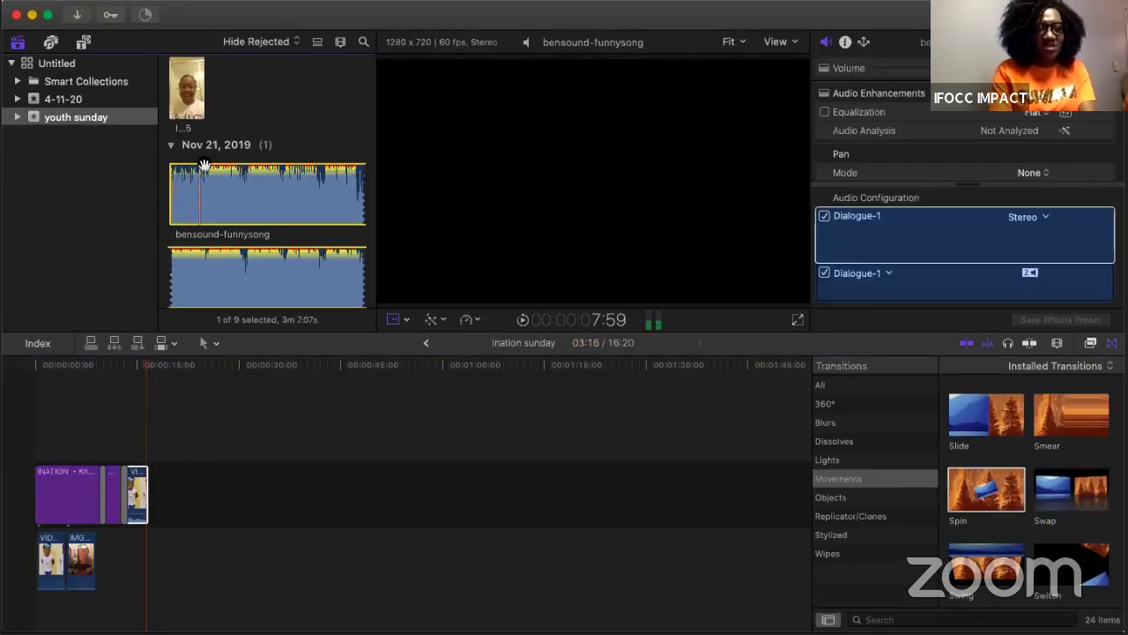
scroll(209, 229, "down", 5)
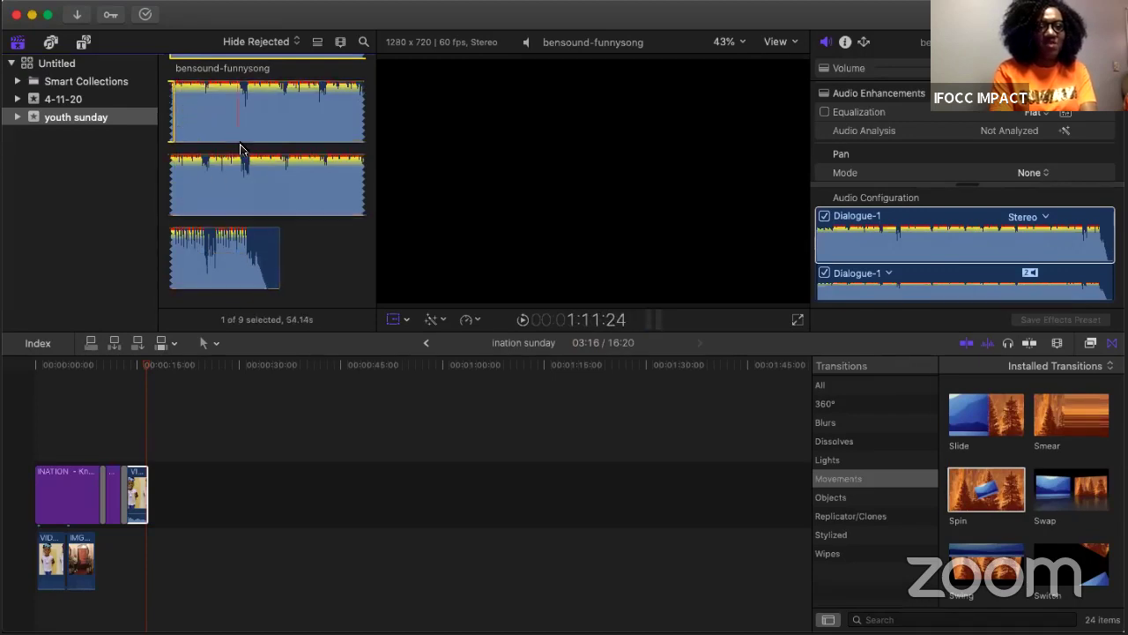
scroll(240, 148, "up", 4)
scroll(240, 148, "down", 2)
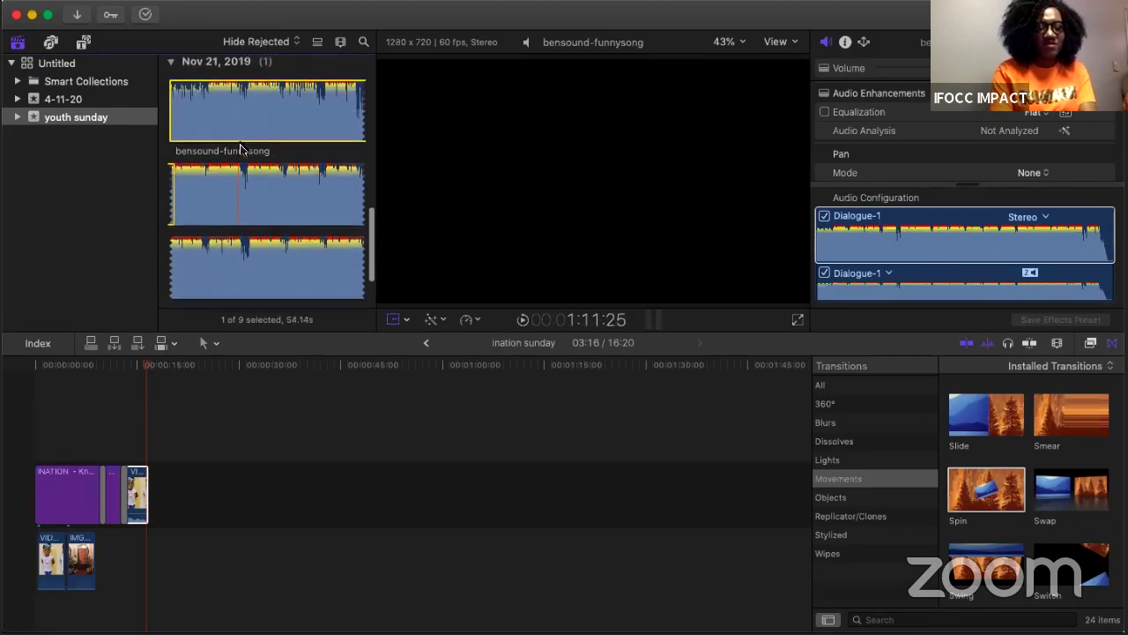
scroll(192, 99, "down", 1)
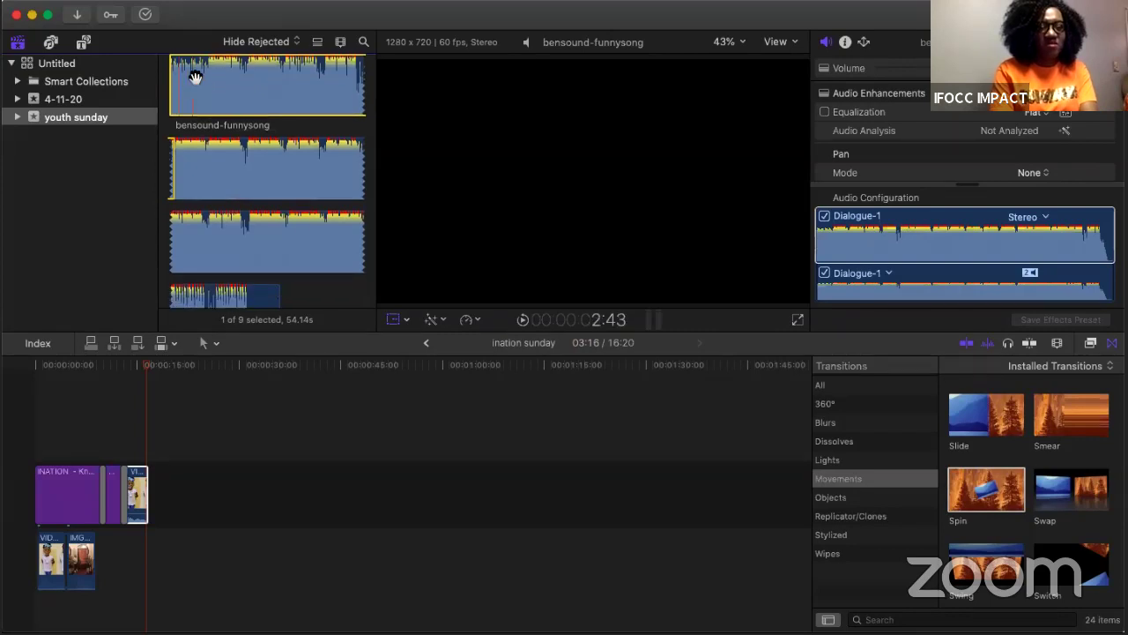
scroll(187, 80, "down", 1)
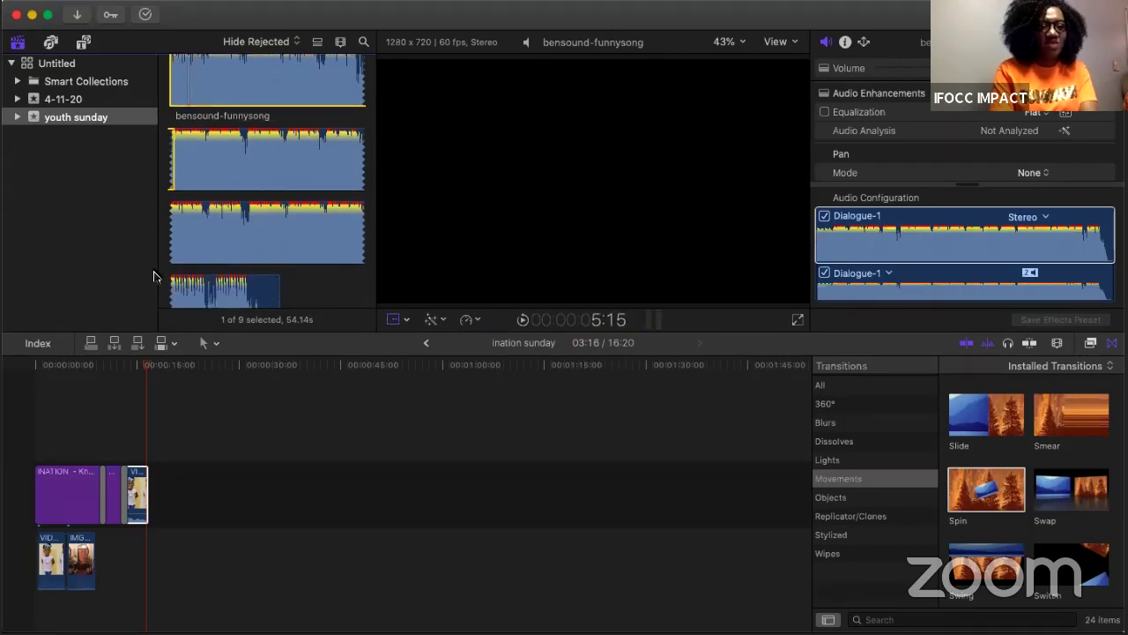
left_click(88, 568)
Step: Place bensound-funnysong beneath the clips at the timeline start, lower it to -17 dB, and play from the beginning
left_click_drag(77, 596, 37, 610)
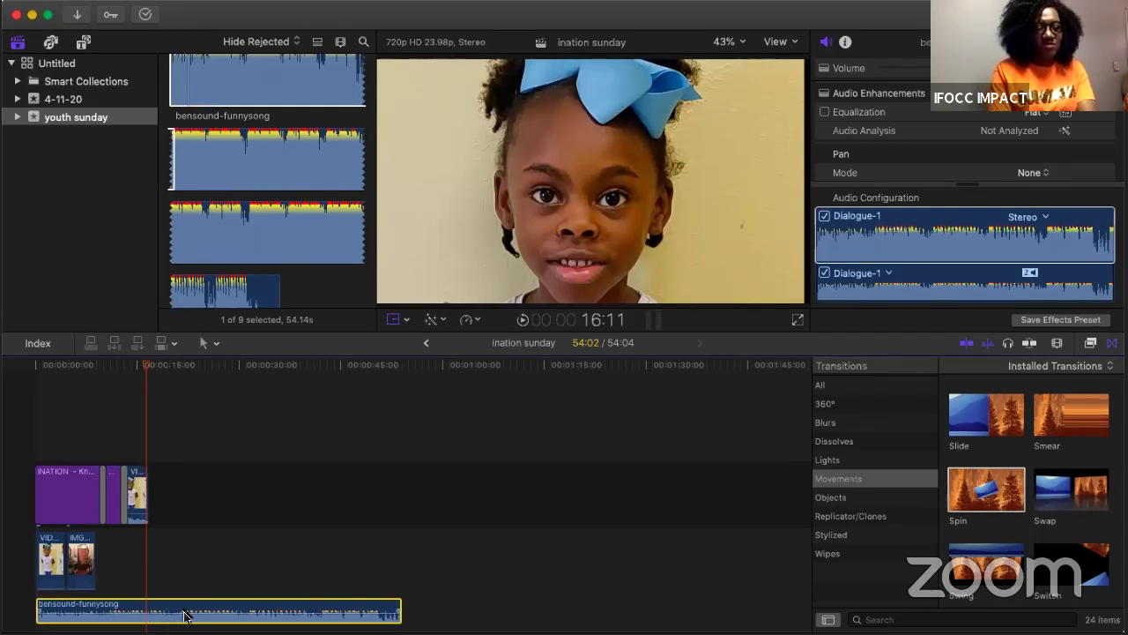
mouse_move(208, 613)
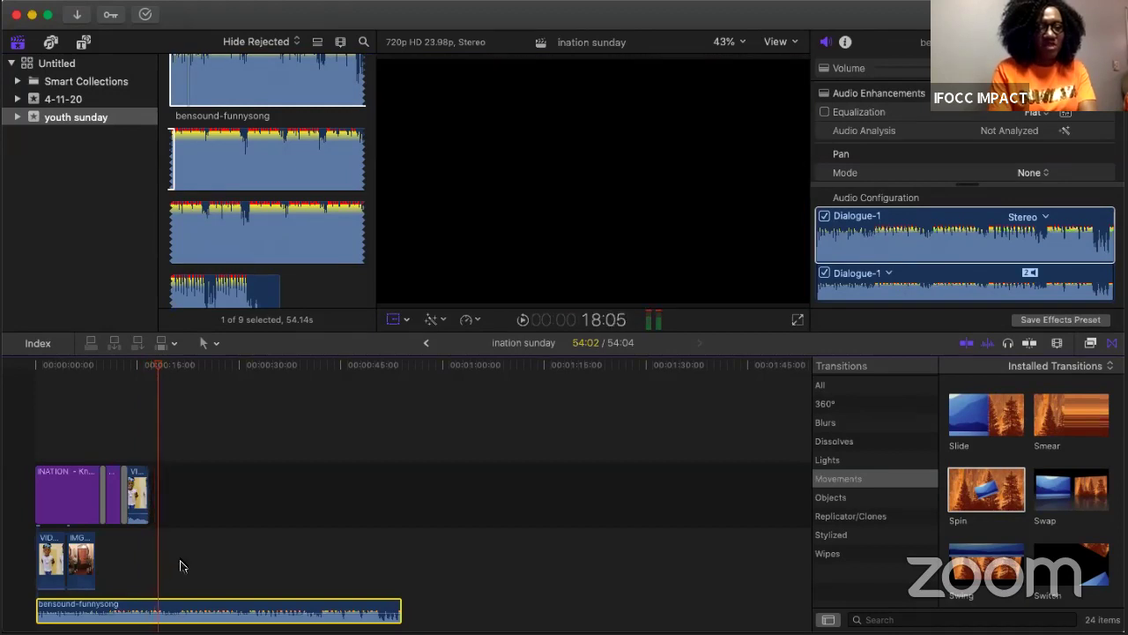
mouse_move(162, 613)
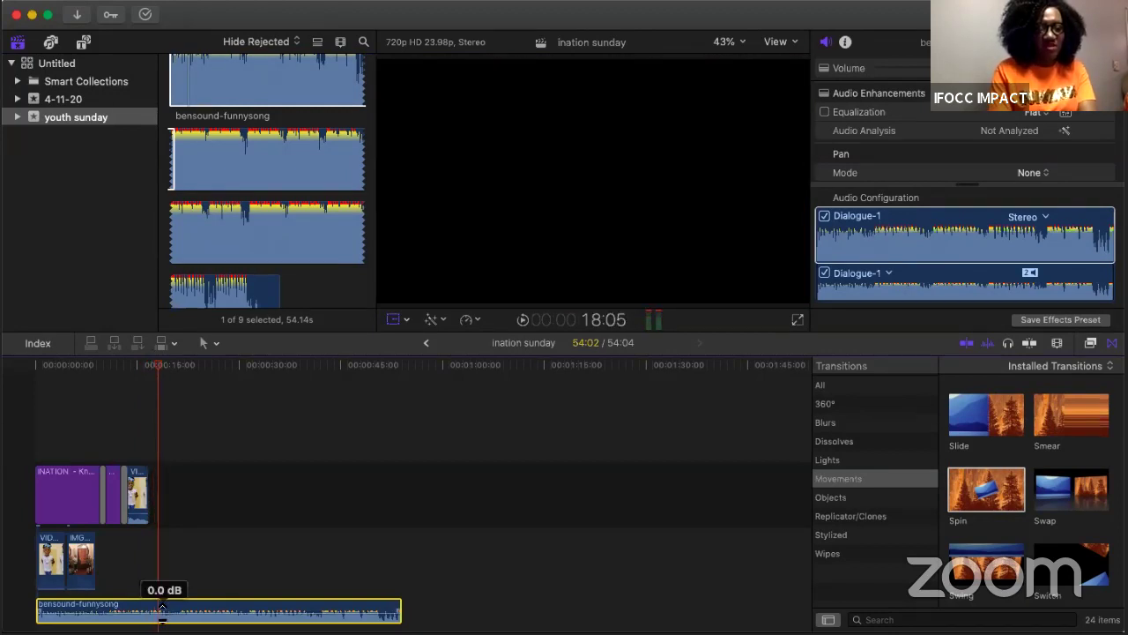
left_click_drag(162, 609, 163, 609)
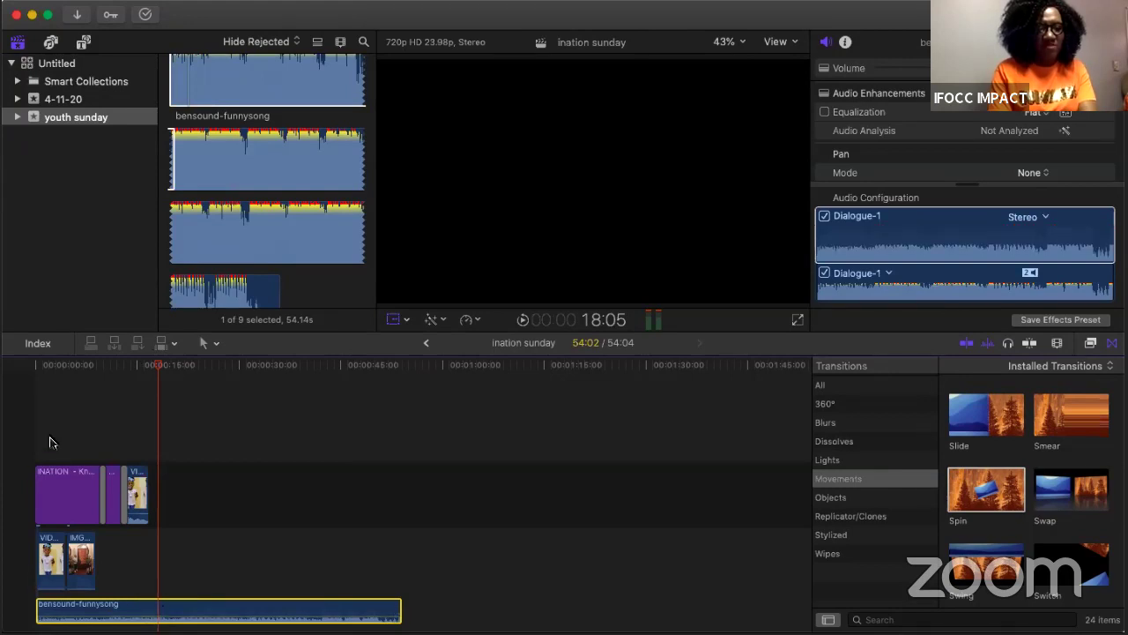
left_click(30, 407)
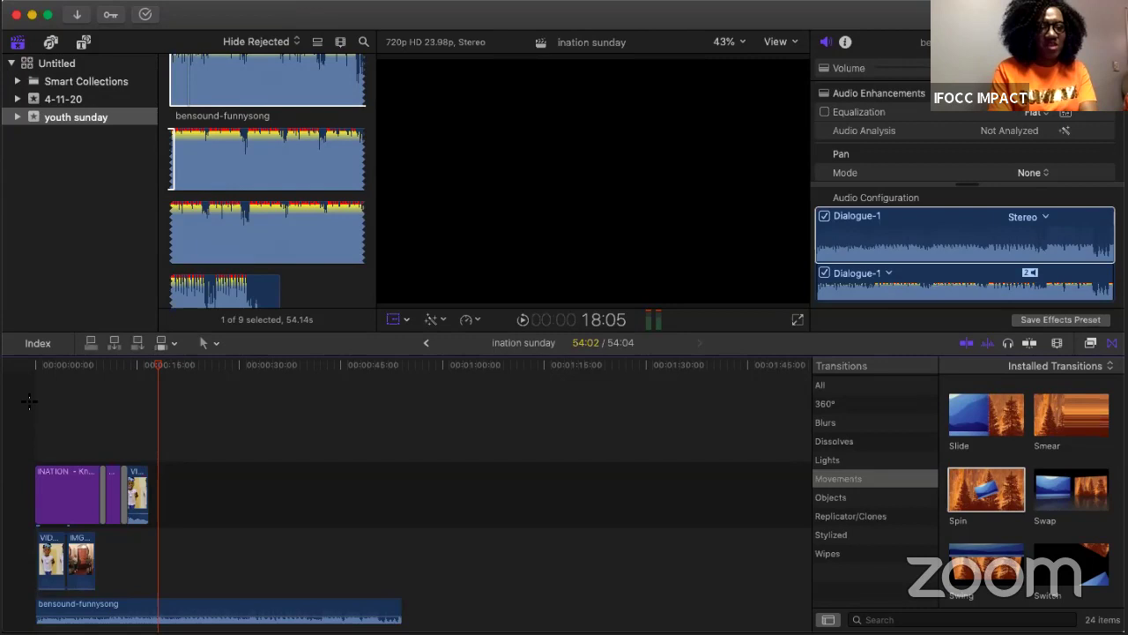
key("space")
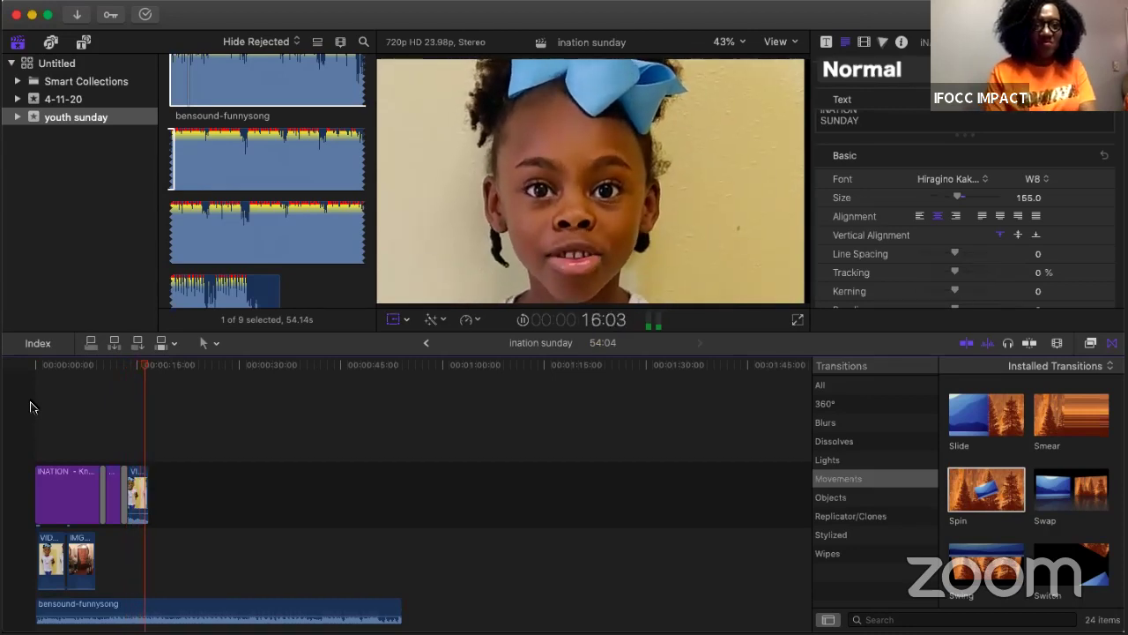
key("space")
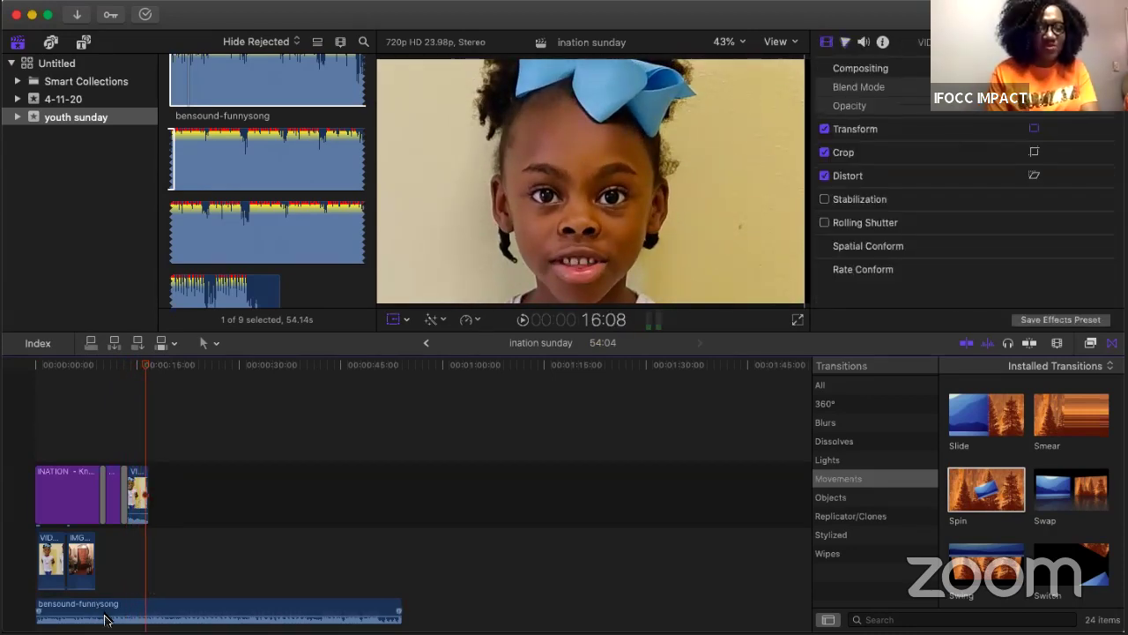
left_click_drag(106, 610, 101, 605)
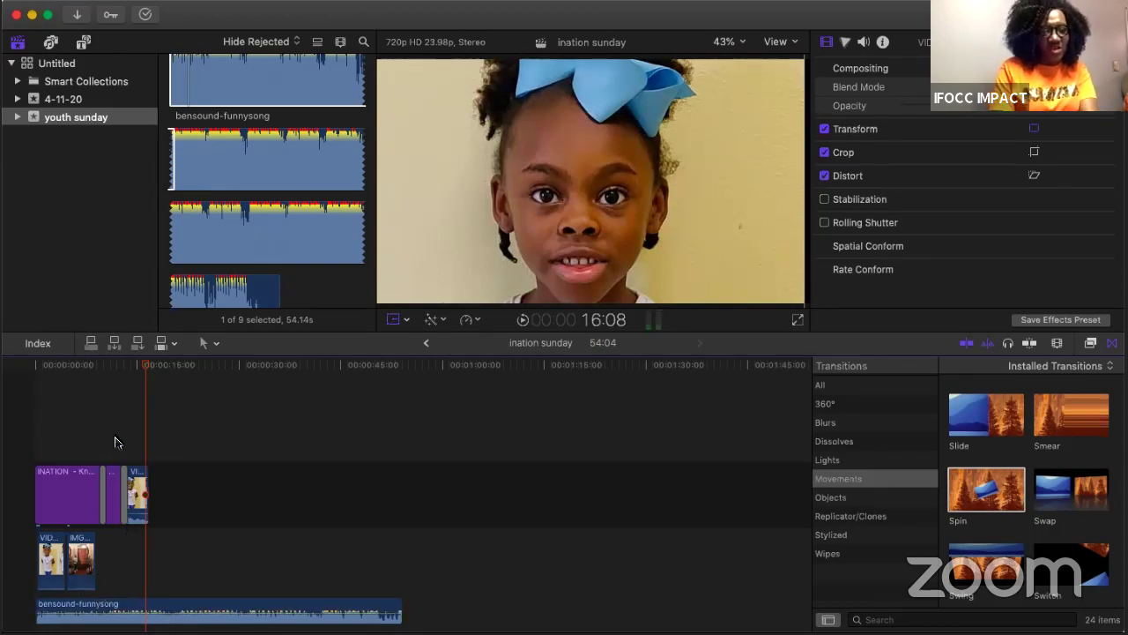
left_click(126, 372)
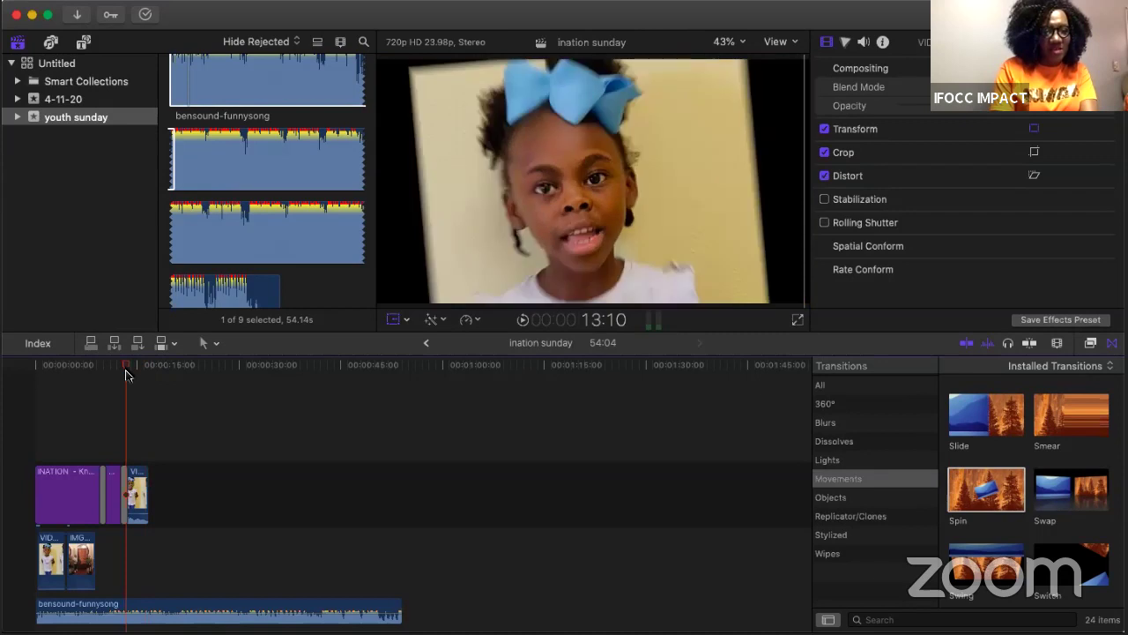
left_click(123, 373)
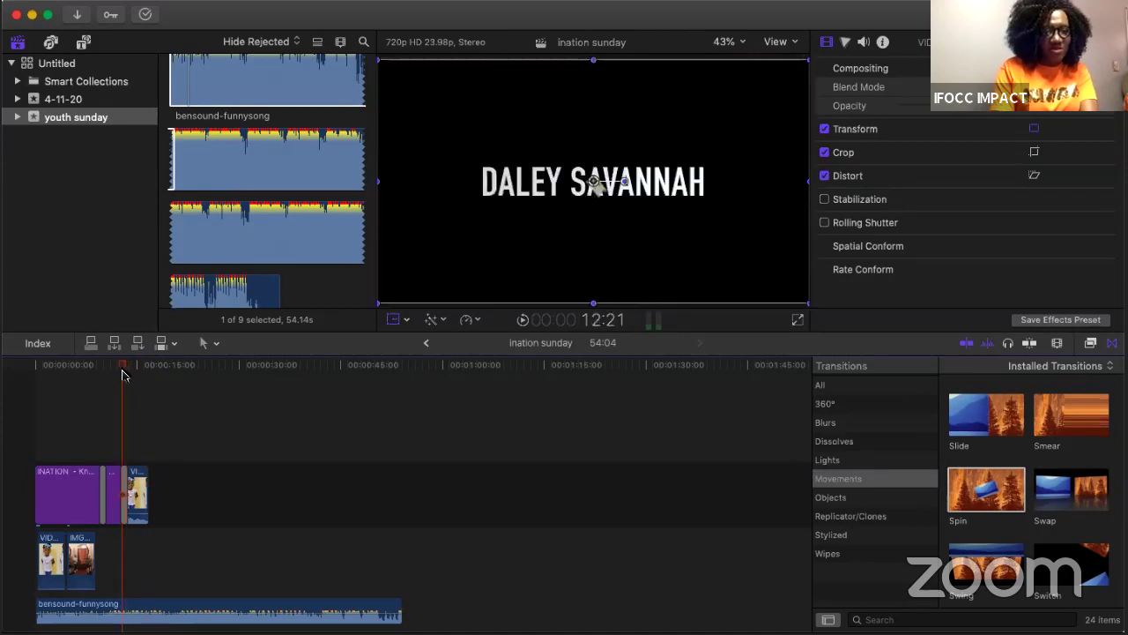
left_click(126, 608)
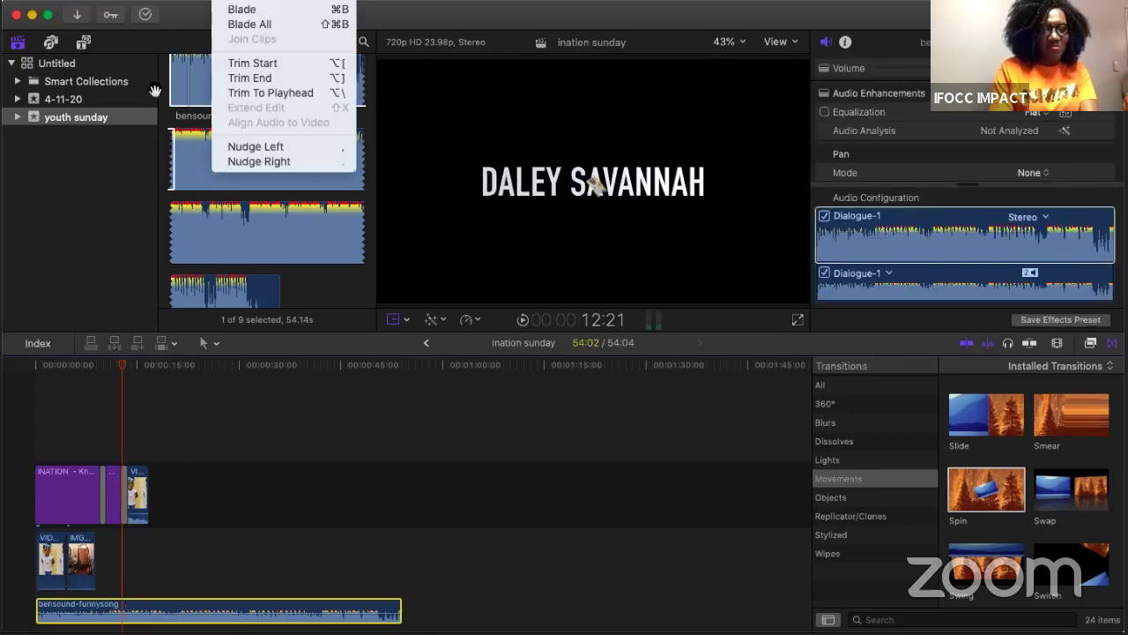
Step: Blade the bensound-funnysong clip at the playhead and lower the second part to about -9 dB
left_click(240, 9)
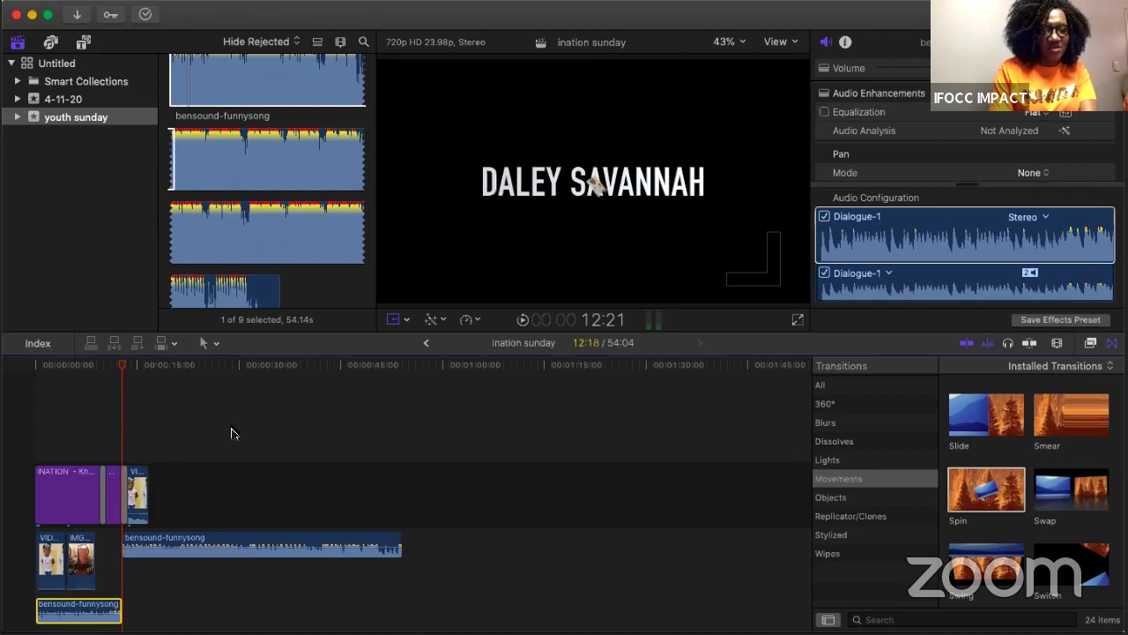
left_click(126, 545)
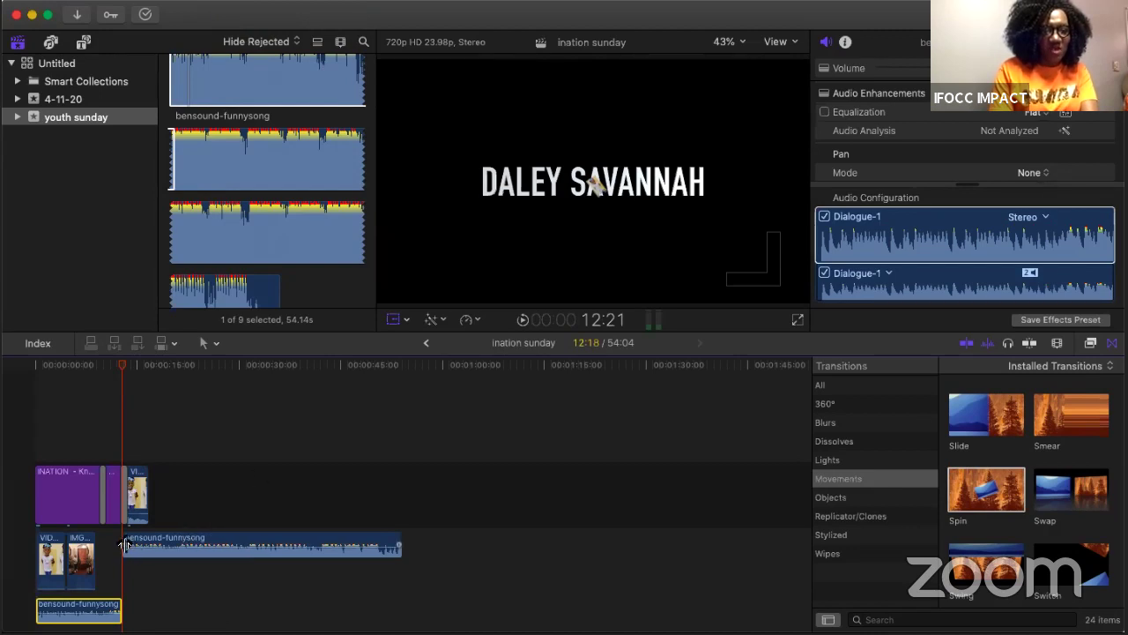
left_click_drag(126, 545, 126, 545)
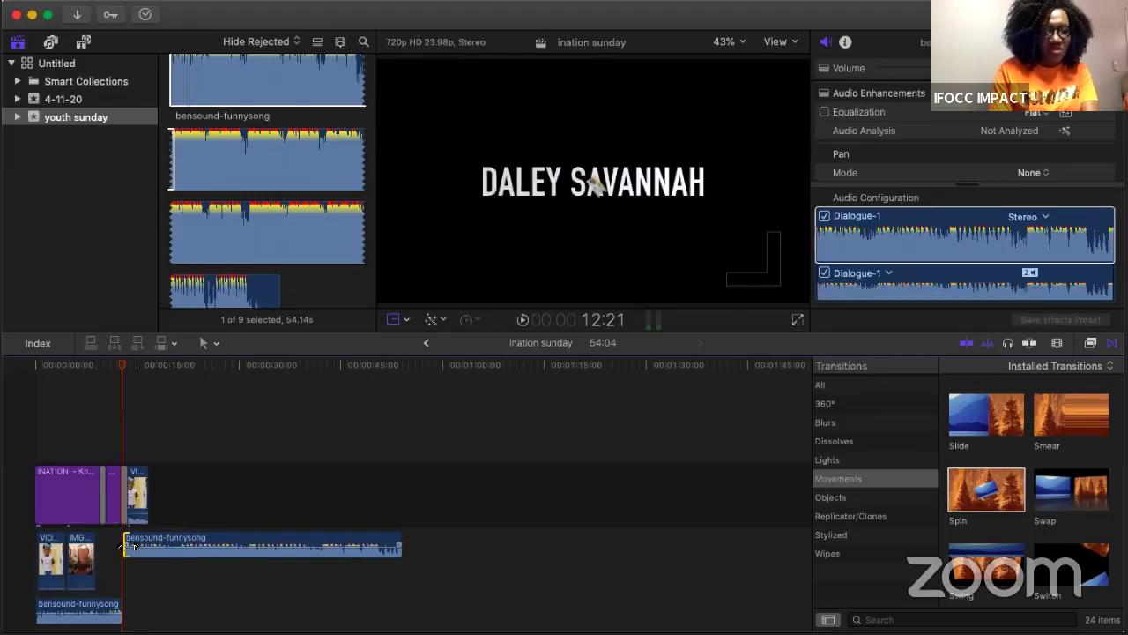
left_click_drag(123, 547, 154, 543)
left_click(136, 540)
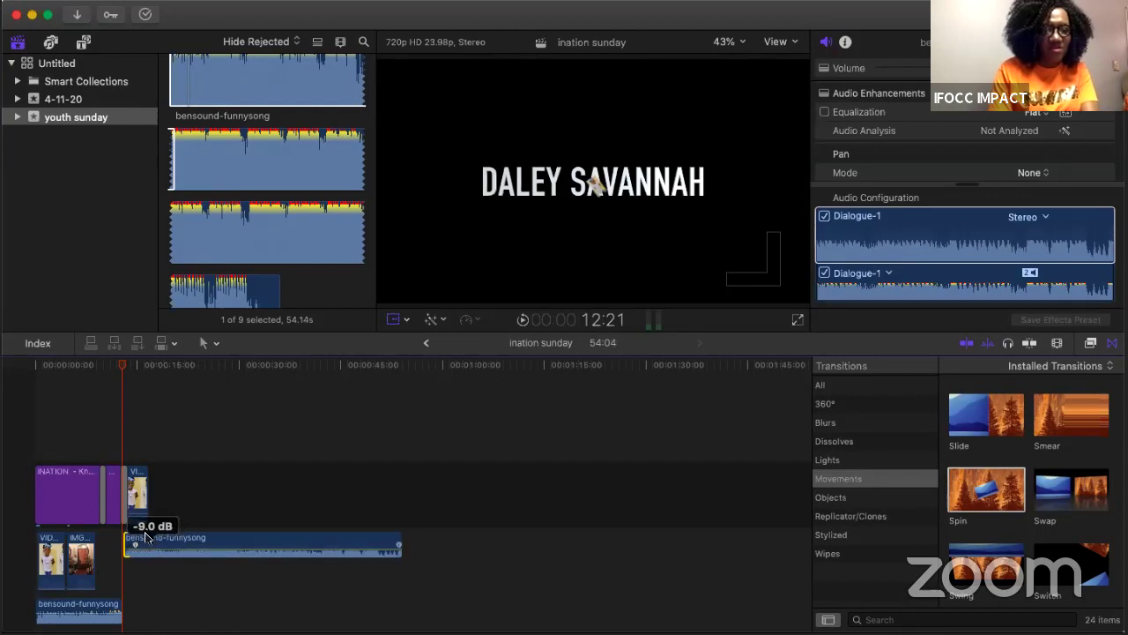
left_click(141, 519)
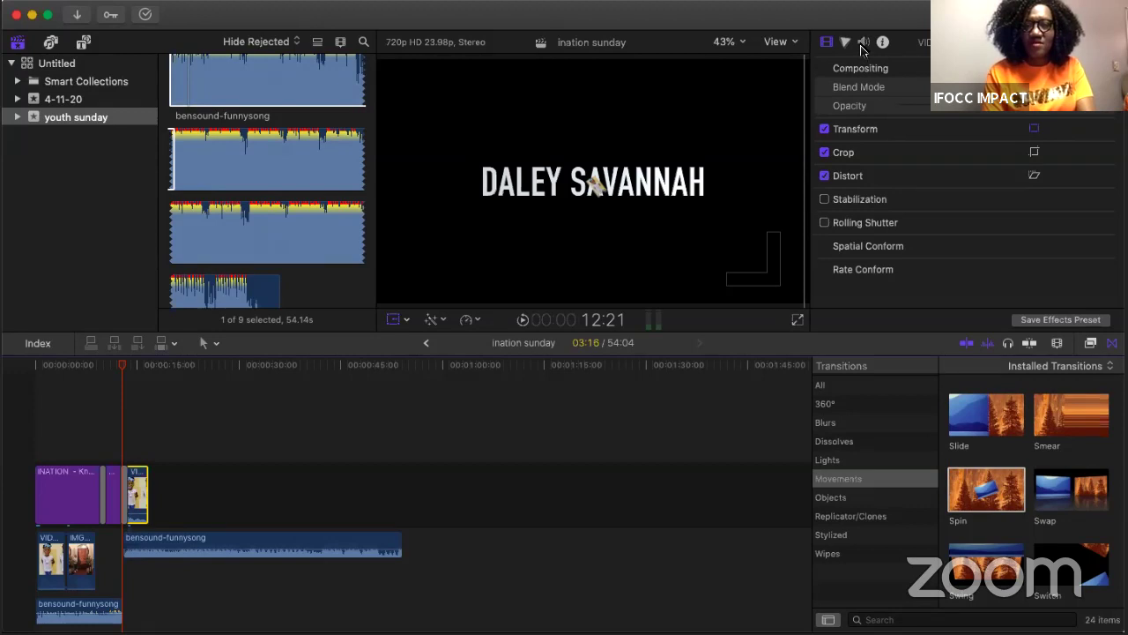
Step: Turn on Equalization with the Loudness preset for the short end clip's audio
left_click(863, 43)
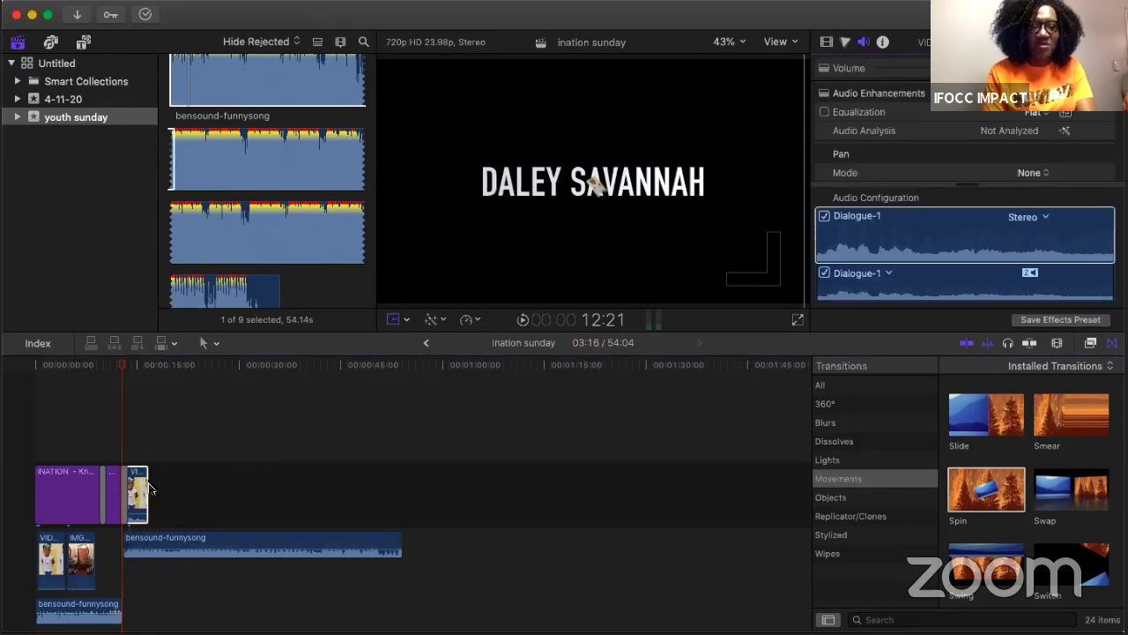
left_click(824, 112)
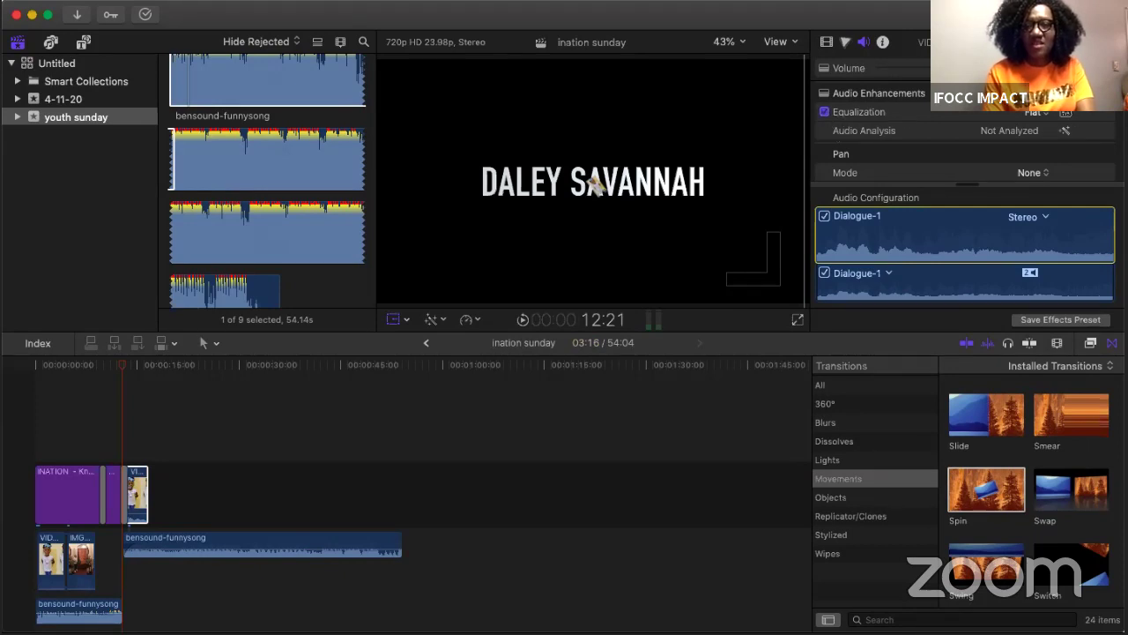
left_click(1038, 114)
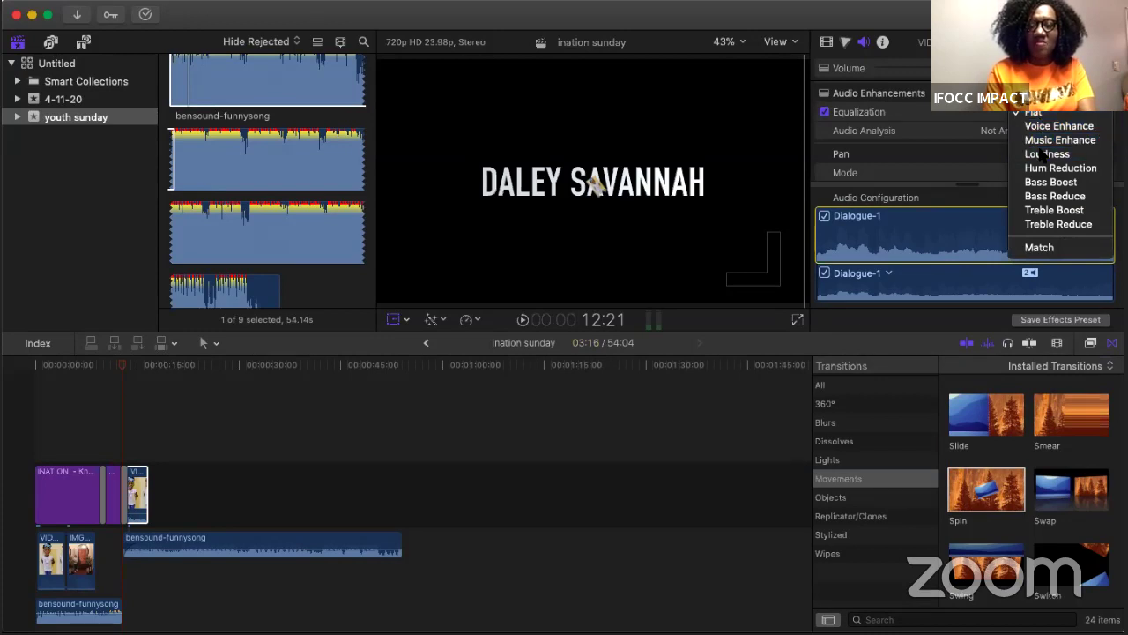
left_click(1042, 154)
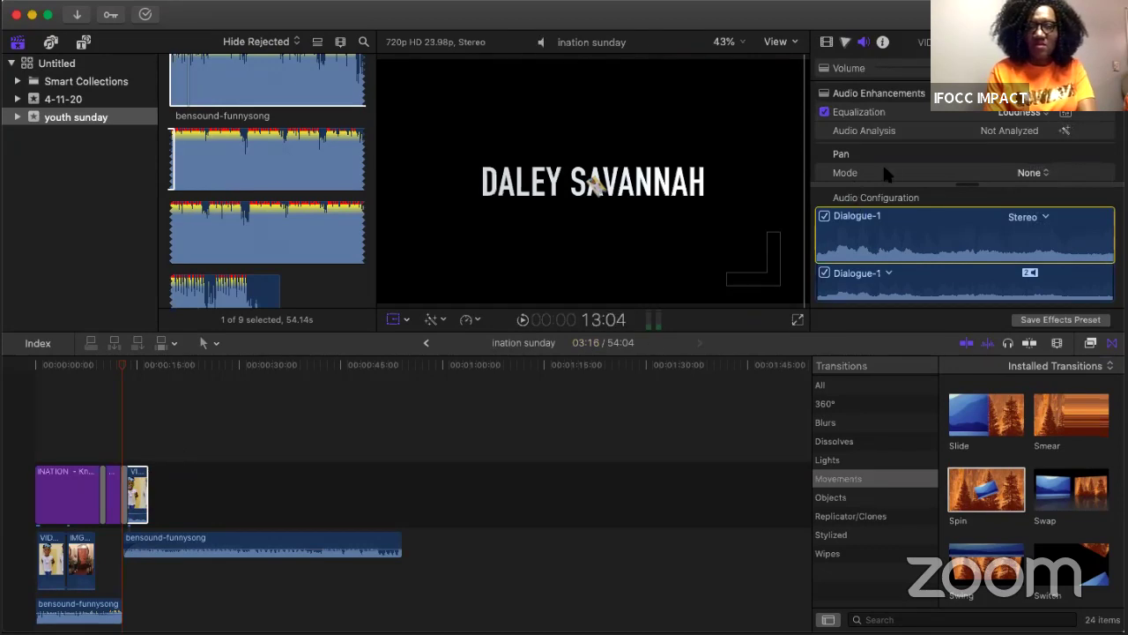
left_click(92, 432)
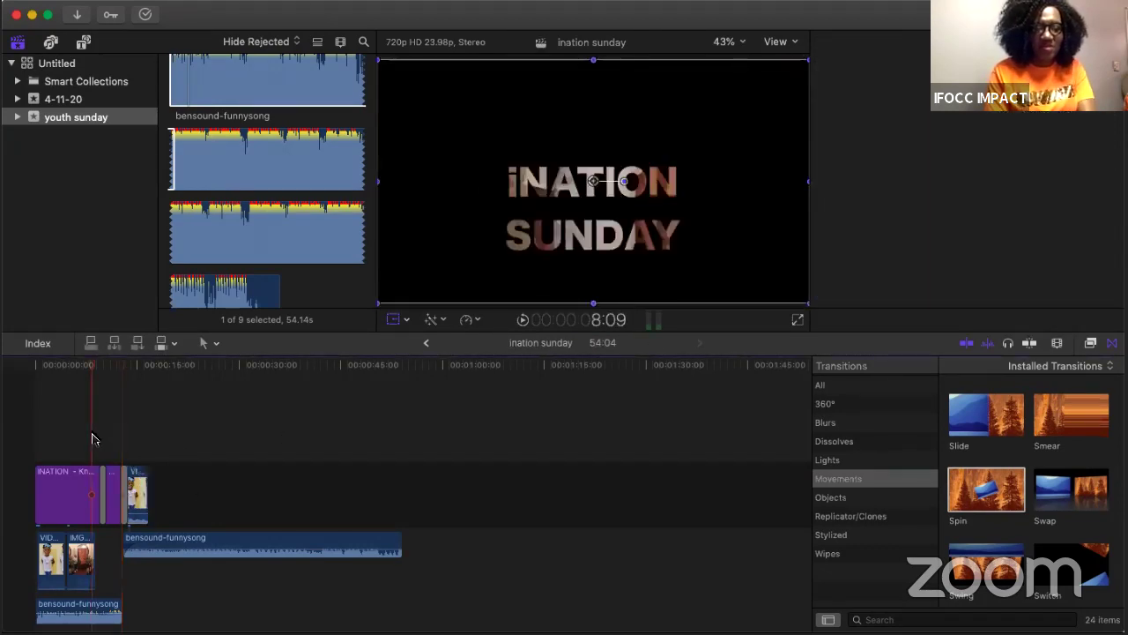
left_click(34, 428)
key("space")
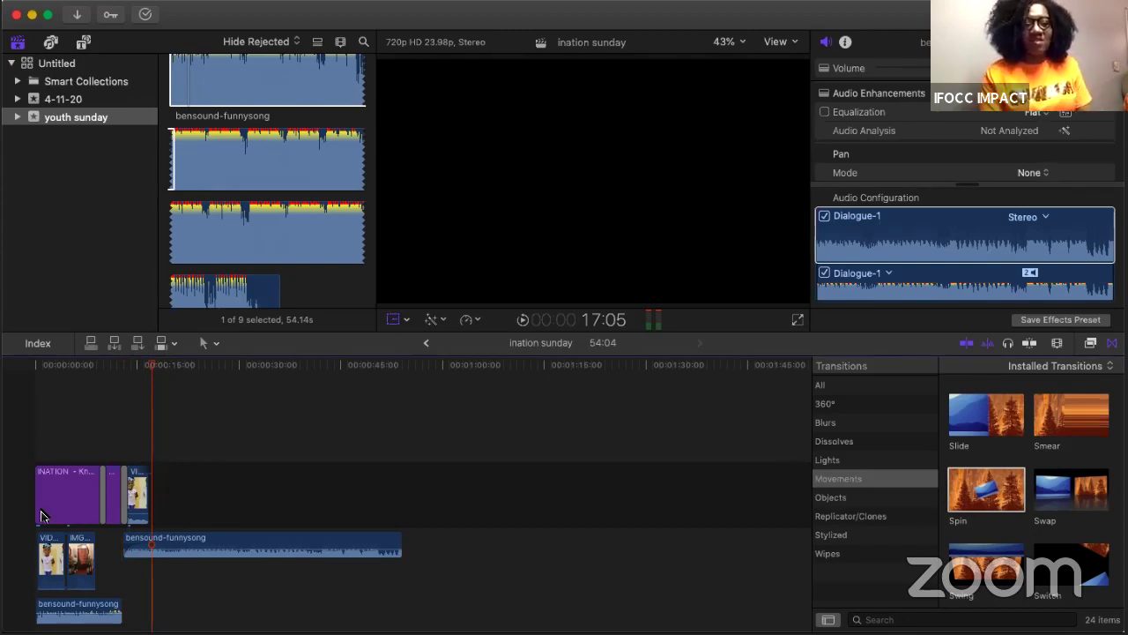
left_click(139, 479)
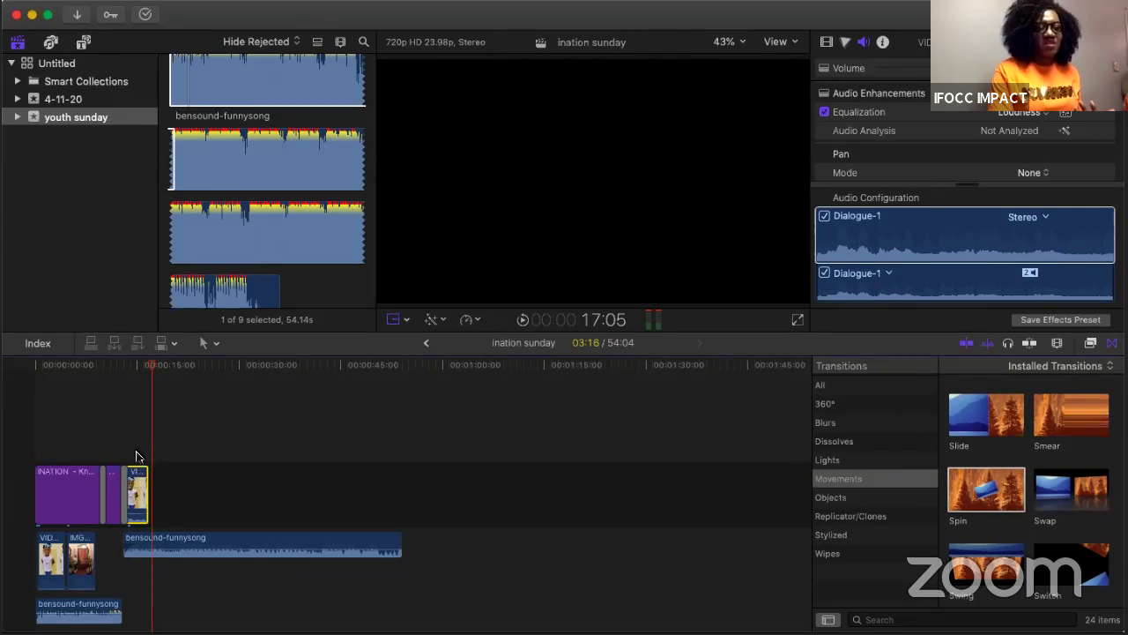
left_click(137, 456)
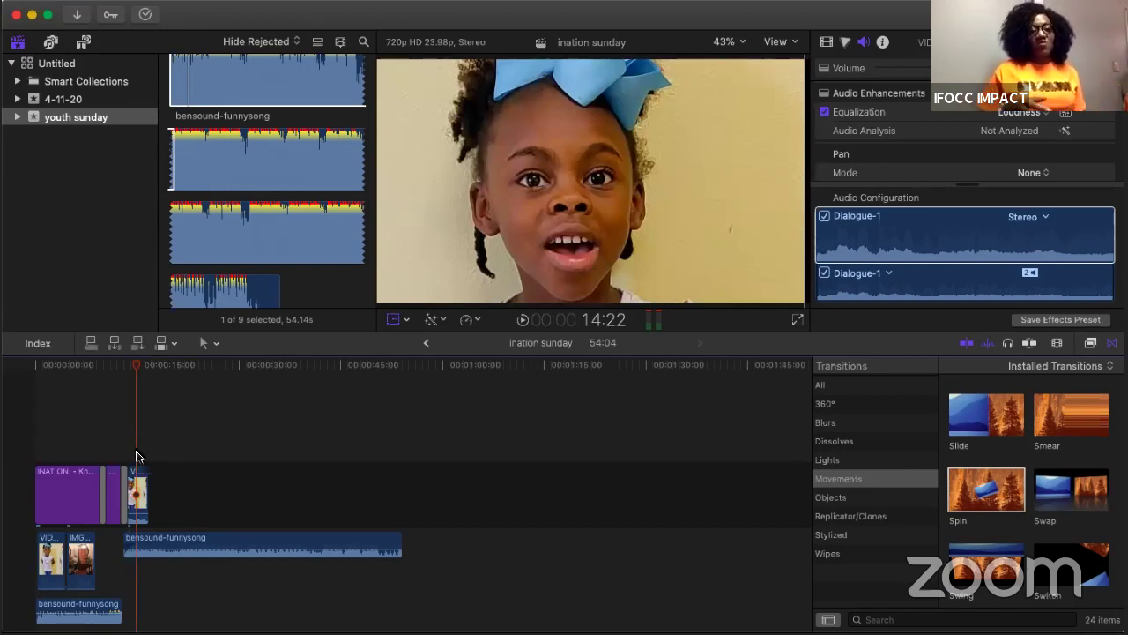
scroll(370, 228, "up", 5)
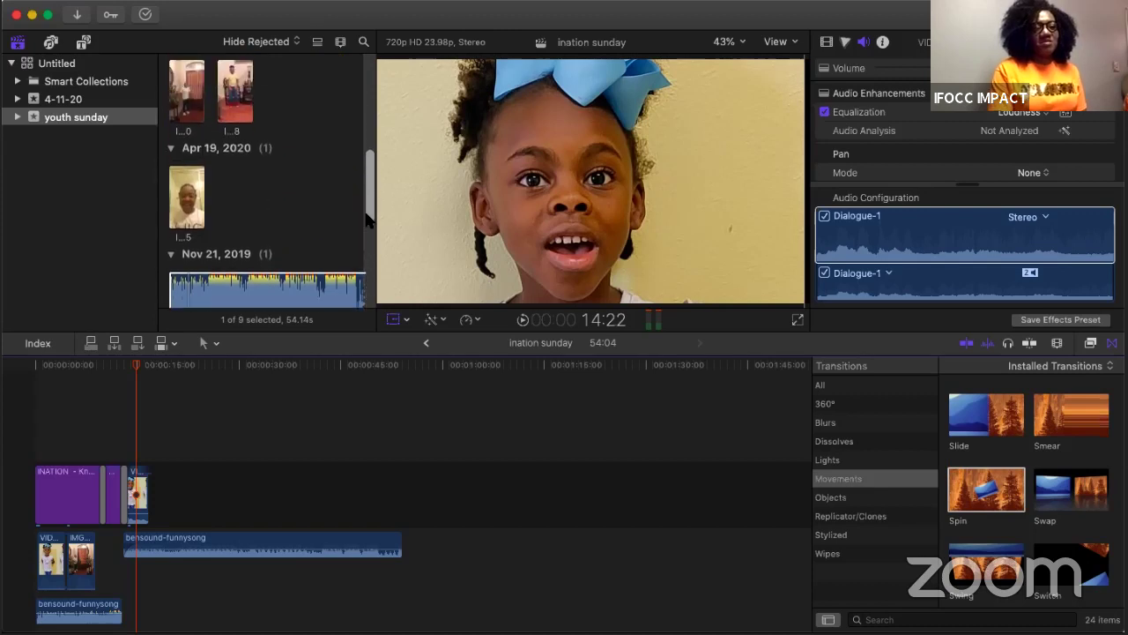
scroll(368, 221, "up", 5)
scroll(369, 221, "down", 2)
scroll(369, 221, "down", 2)
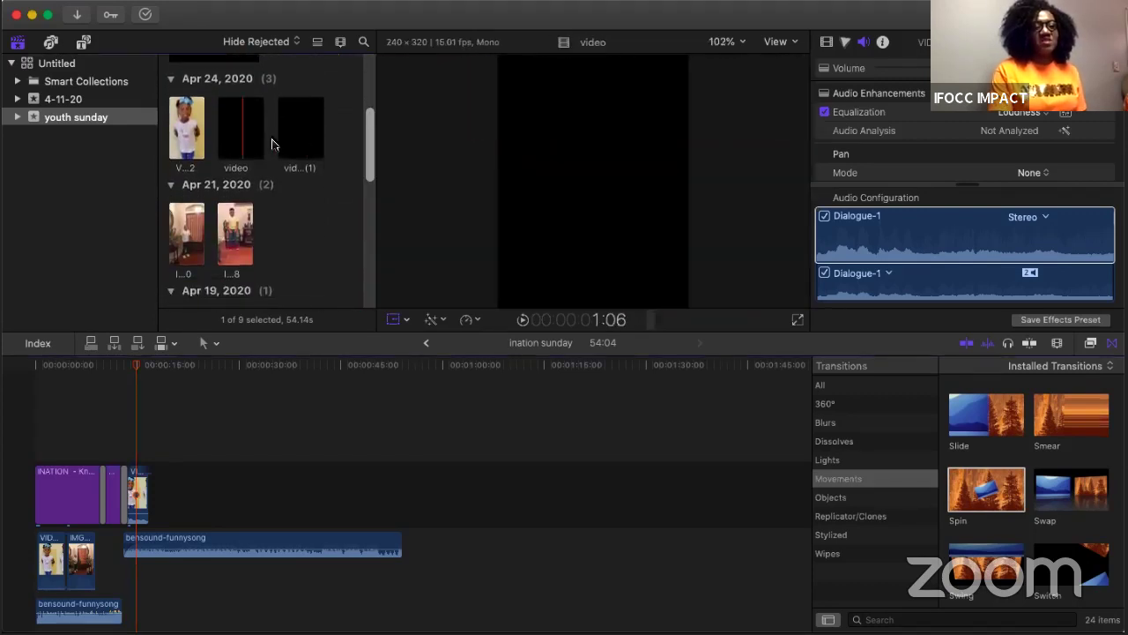
left_click(300, 148)
scroll(298, 148, "down", 4)
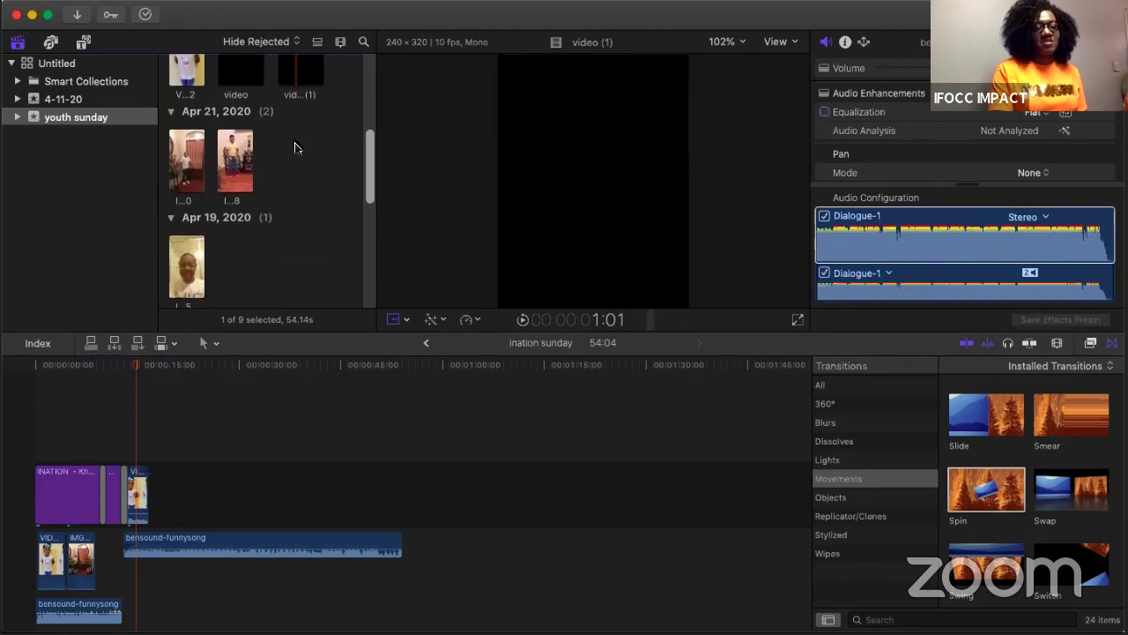
left_click(240, 149)
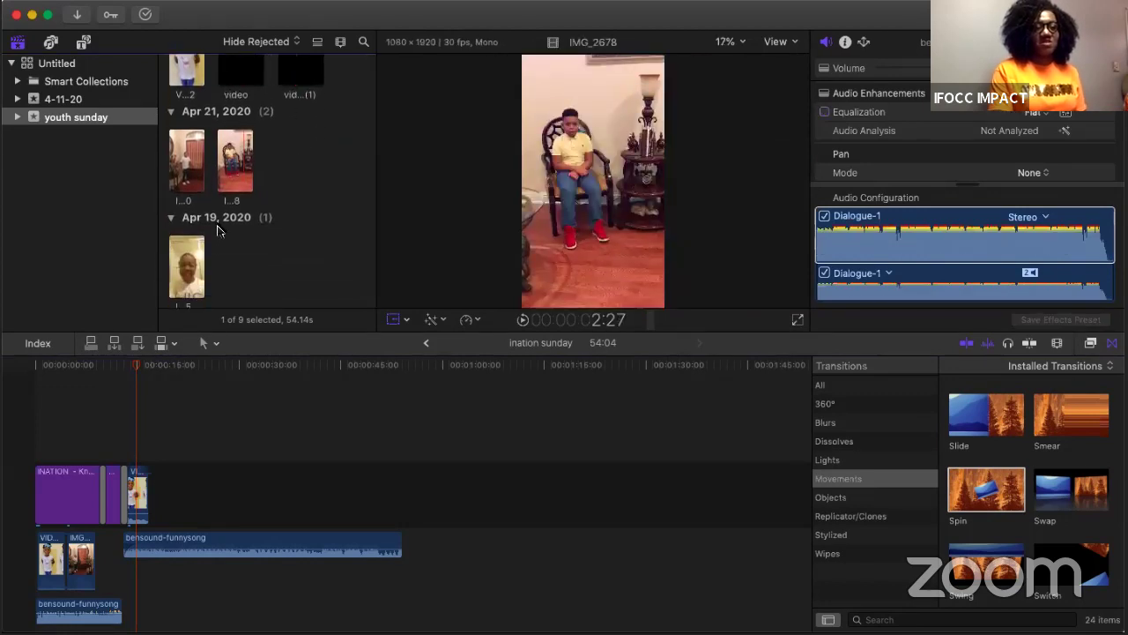
scroll(219, 231, "down", 4)
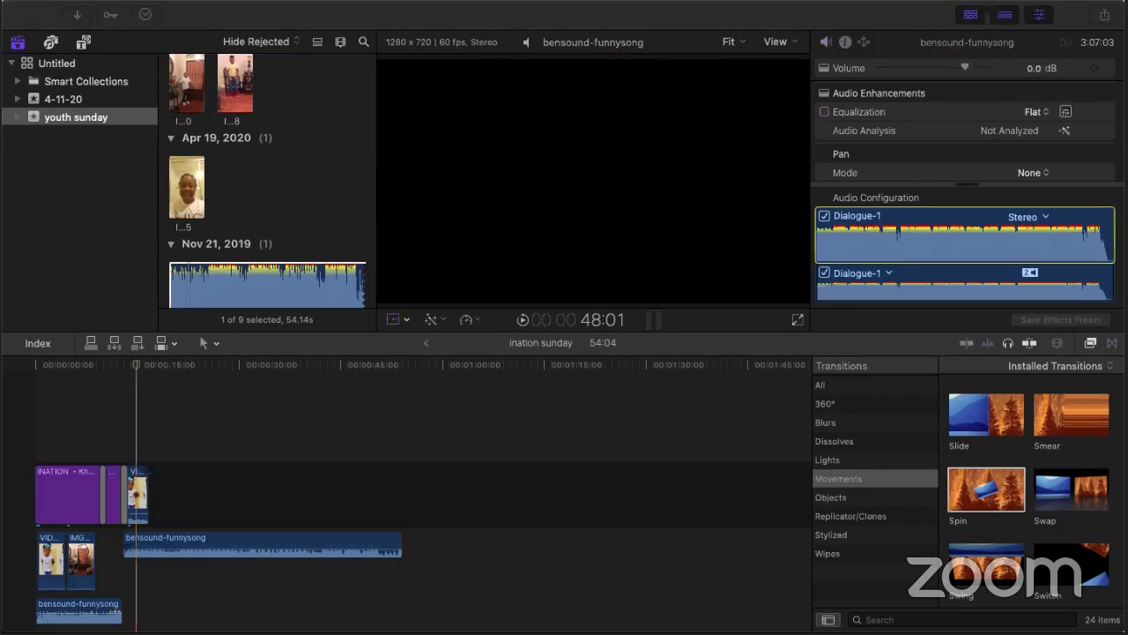
left_click(94, 224)
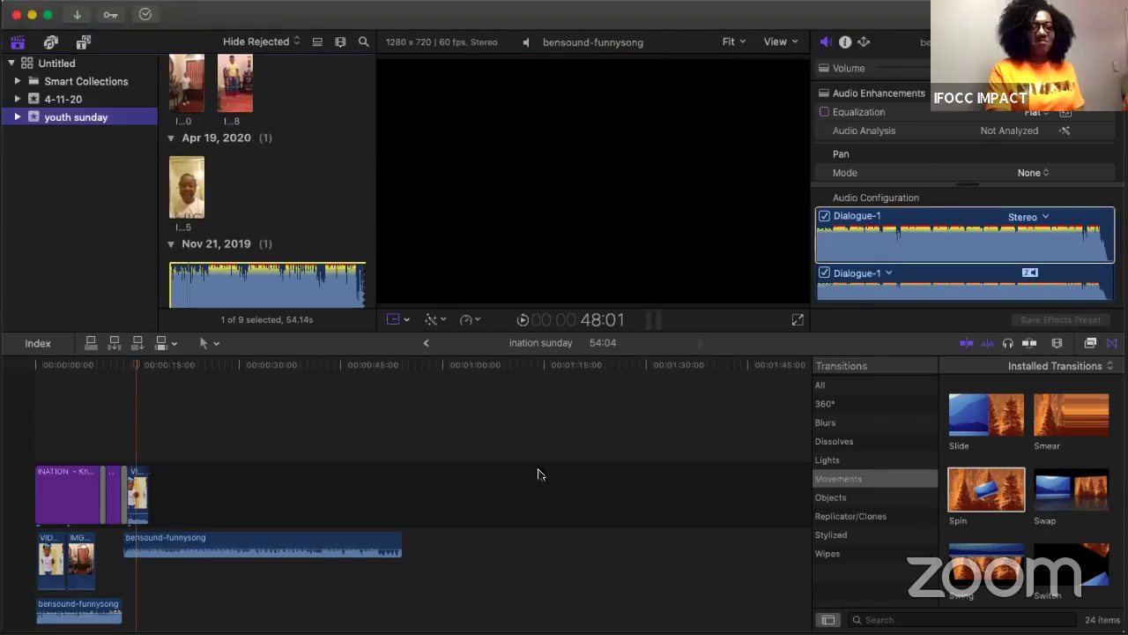